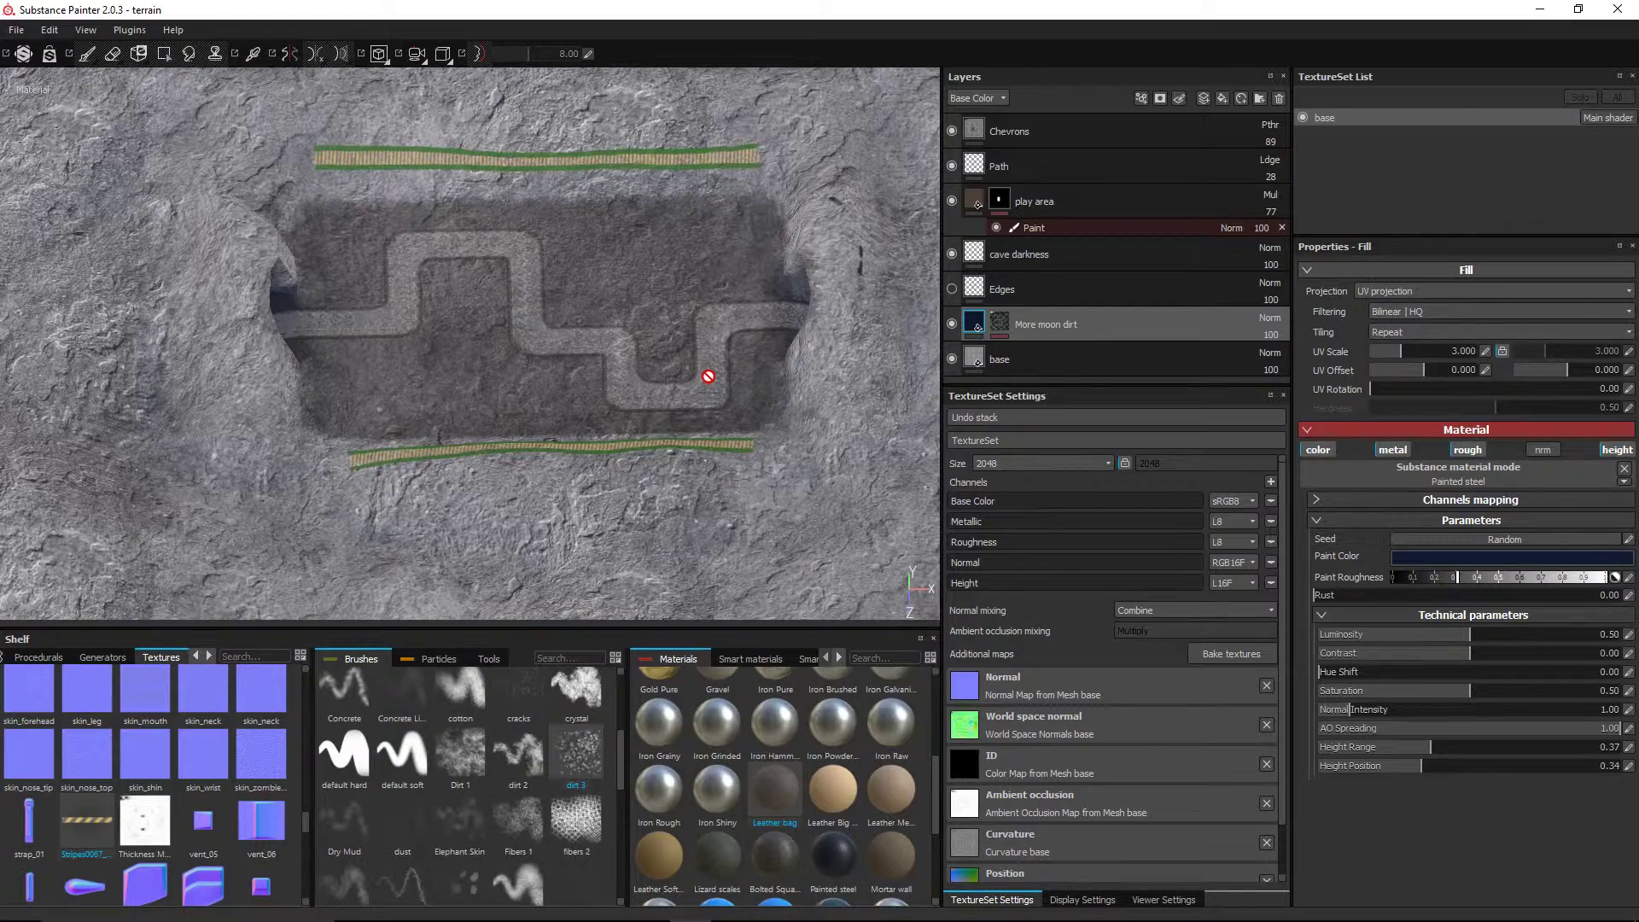
- Examine the finished terrain from several angles, checking the rock surface, play area, path and striped borders
scroll(662, 361, "down", 2)
left_click_drag(577, 370, 713, 321, "alt")
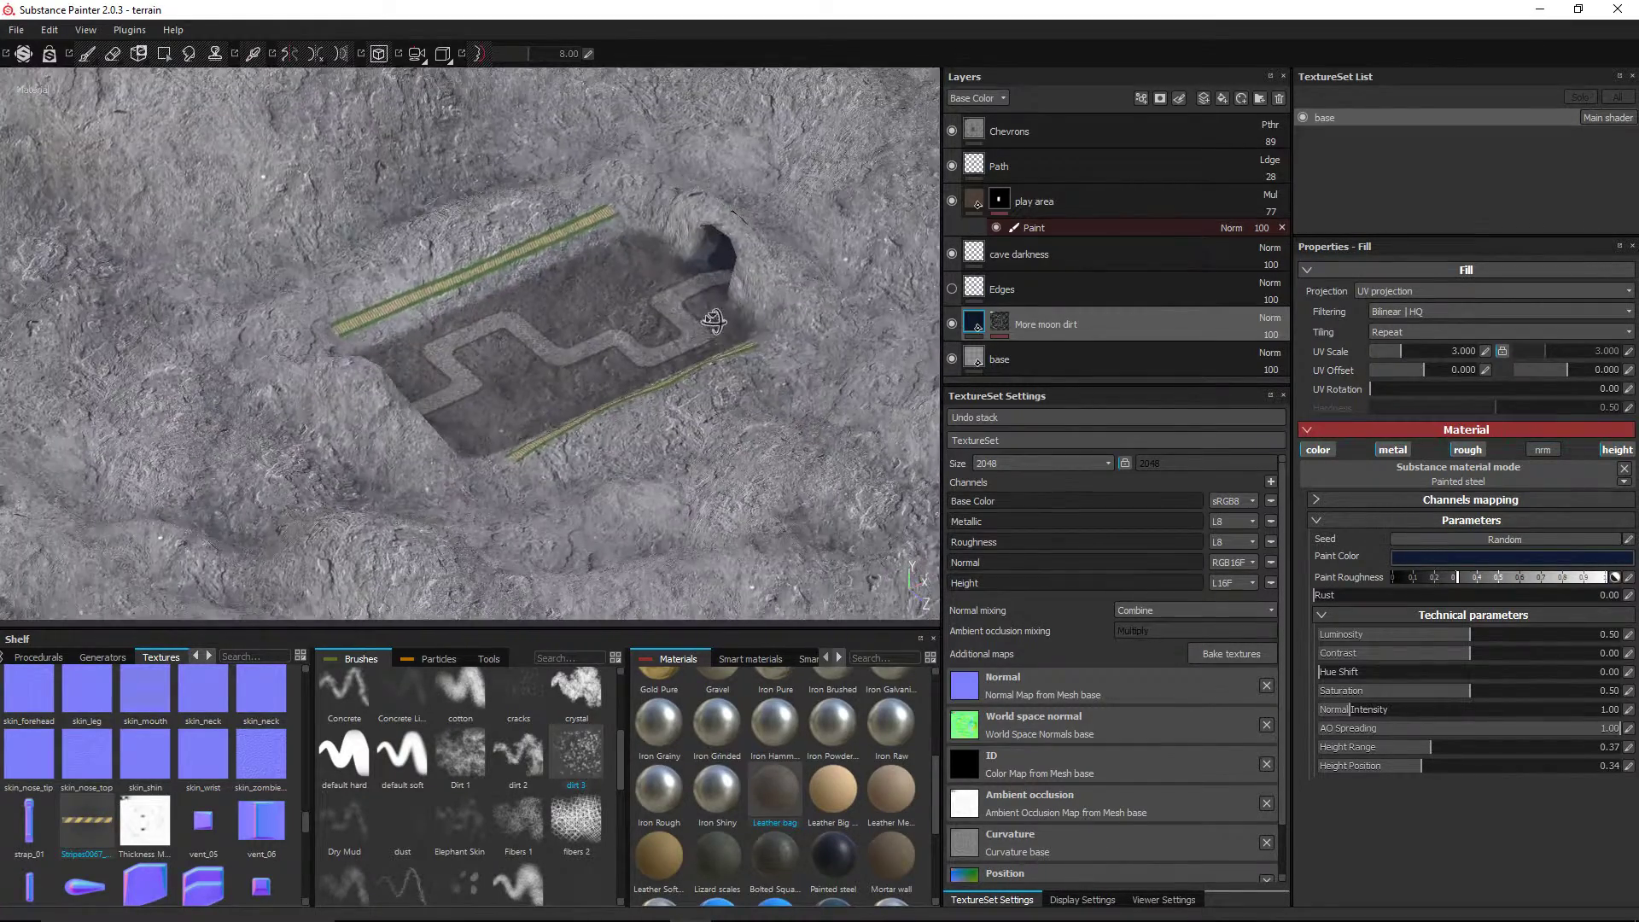
middle_click_drag(724, 295, 673, 355, "alt")
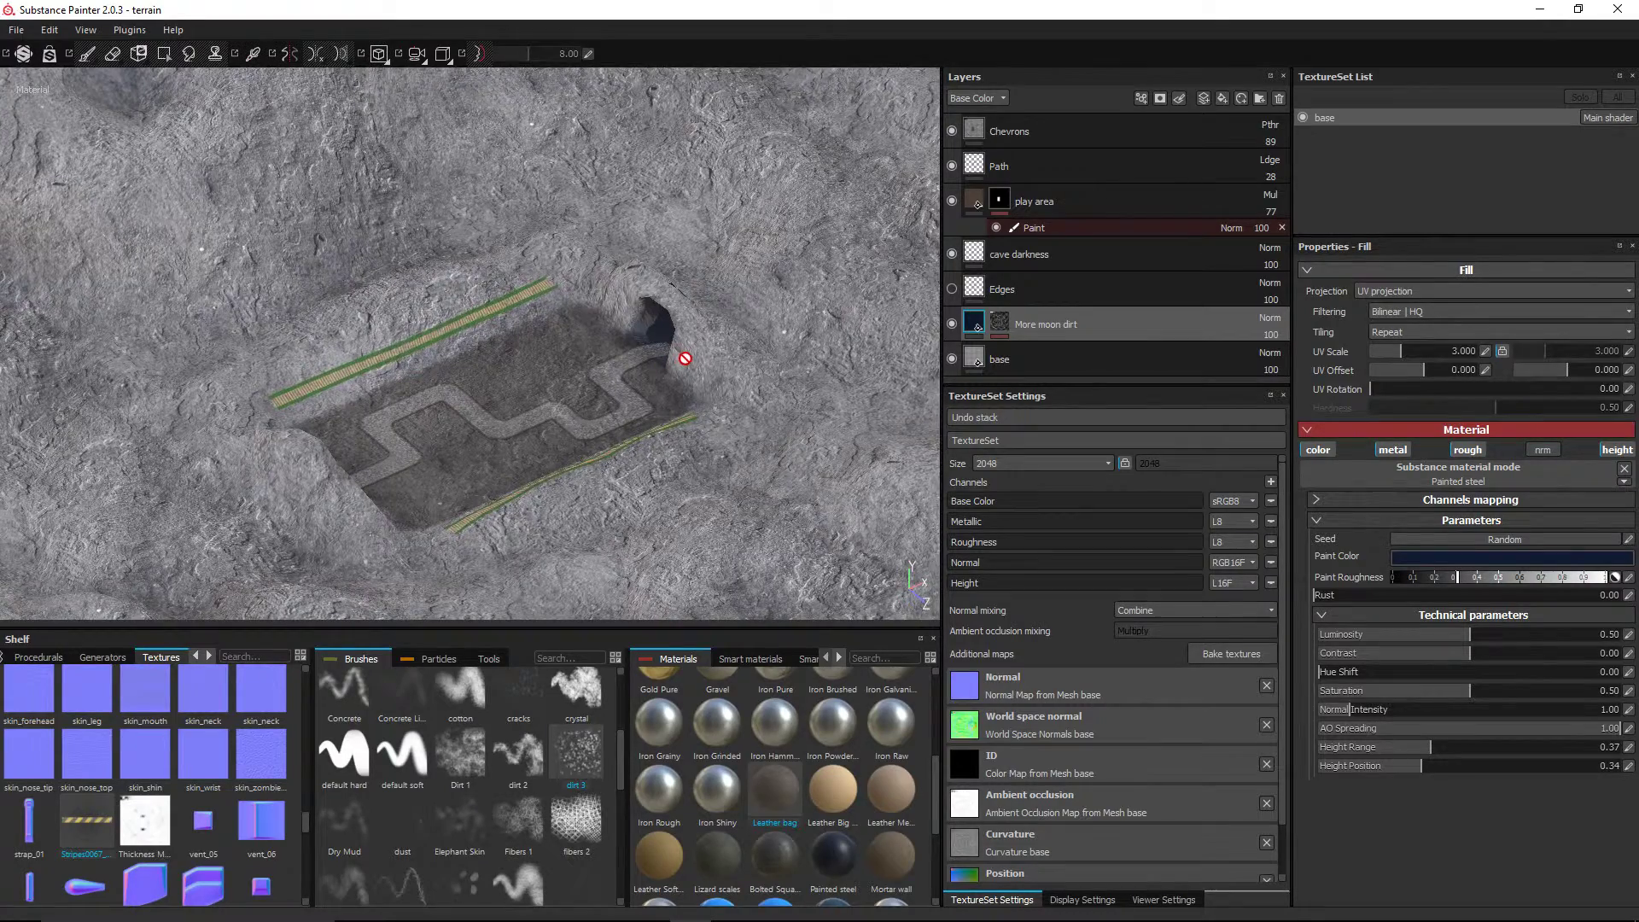
scroll(684, 359, "down", 2)
scroll(684, 358, "up", 3)
left_click_drag(670, 369, 501, 401, "alt")
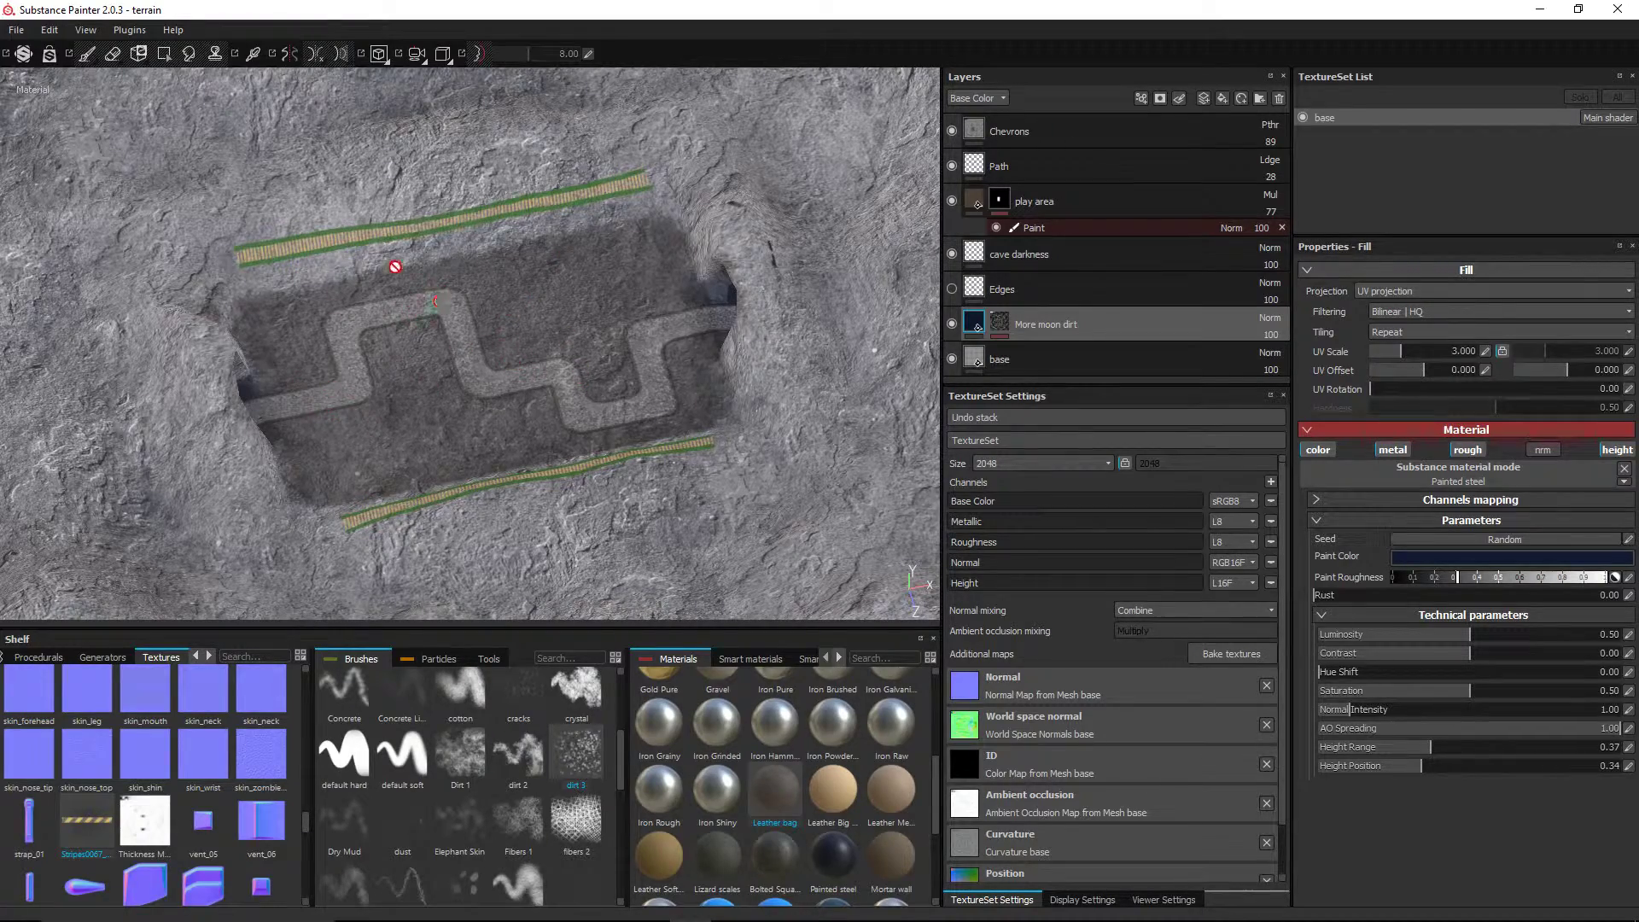
left_click_drag(571, 234, 673, 283, "alt")
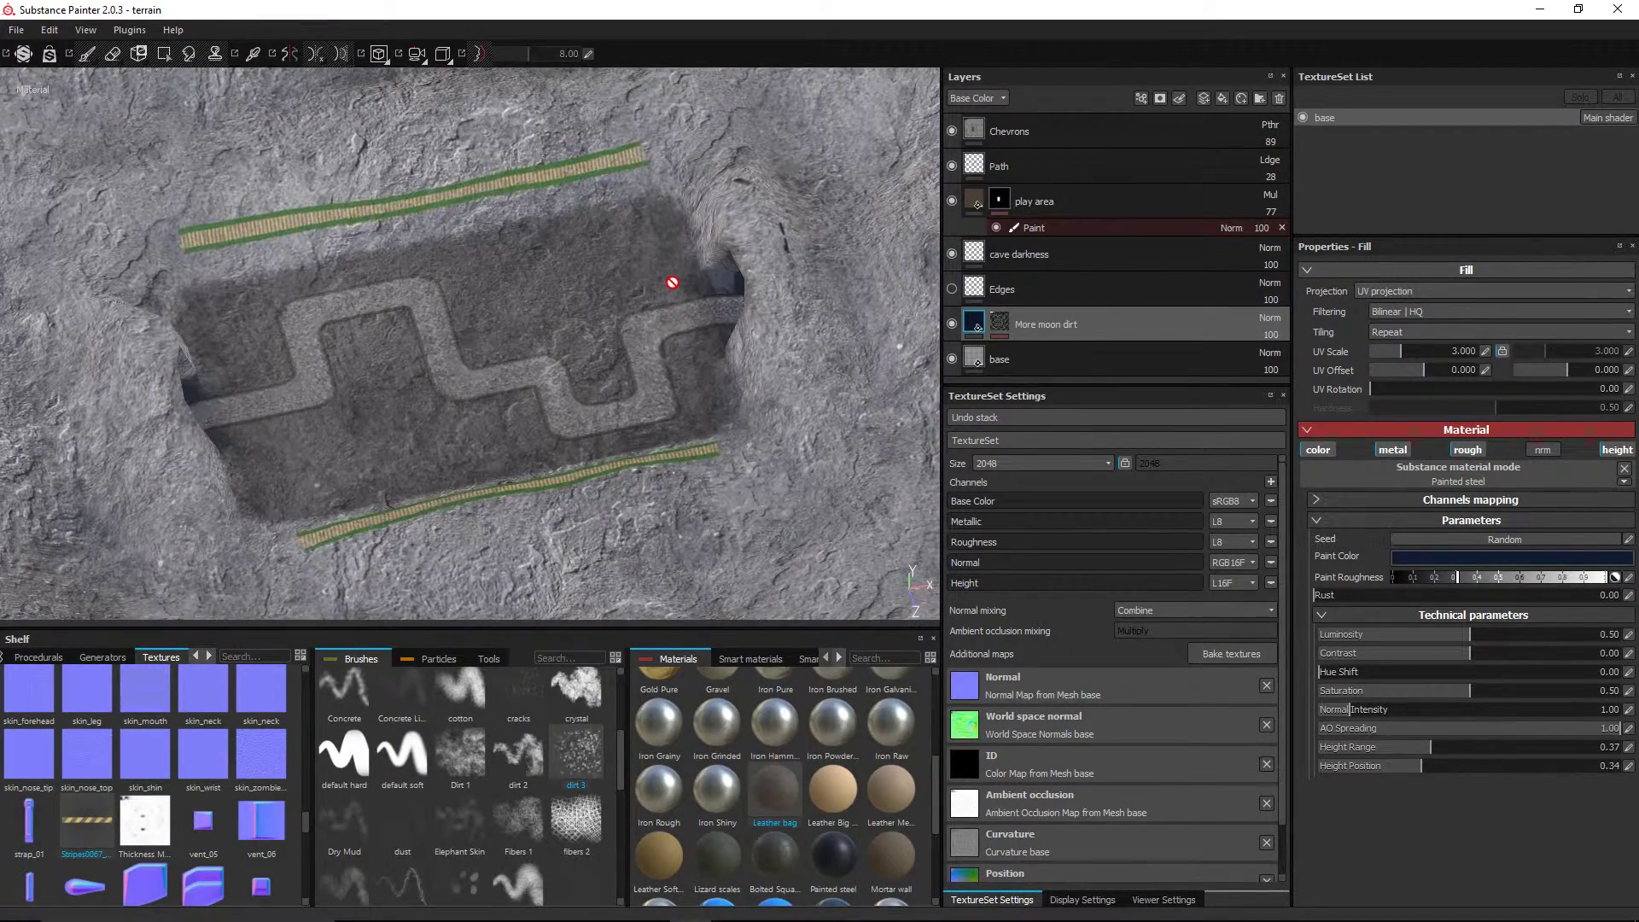
scroll(672, 283, "down", 5)
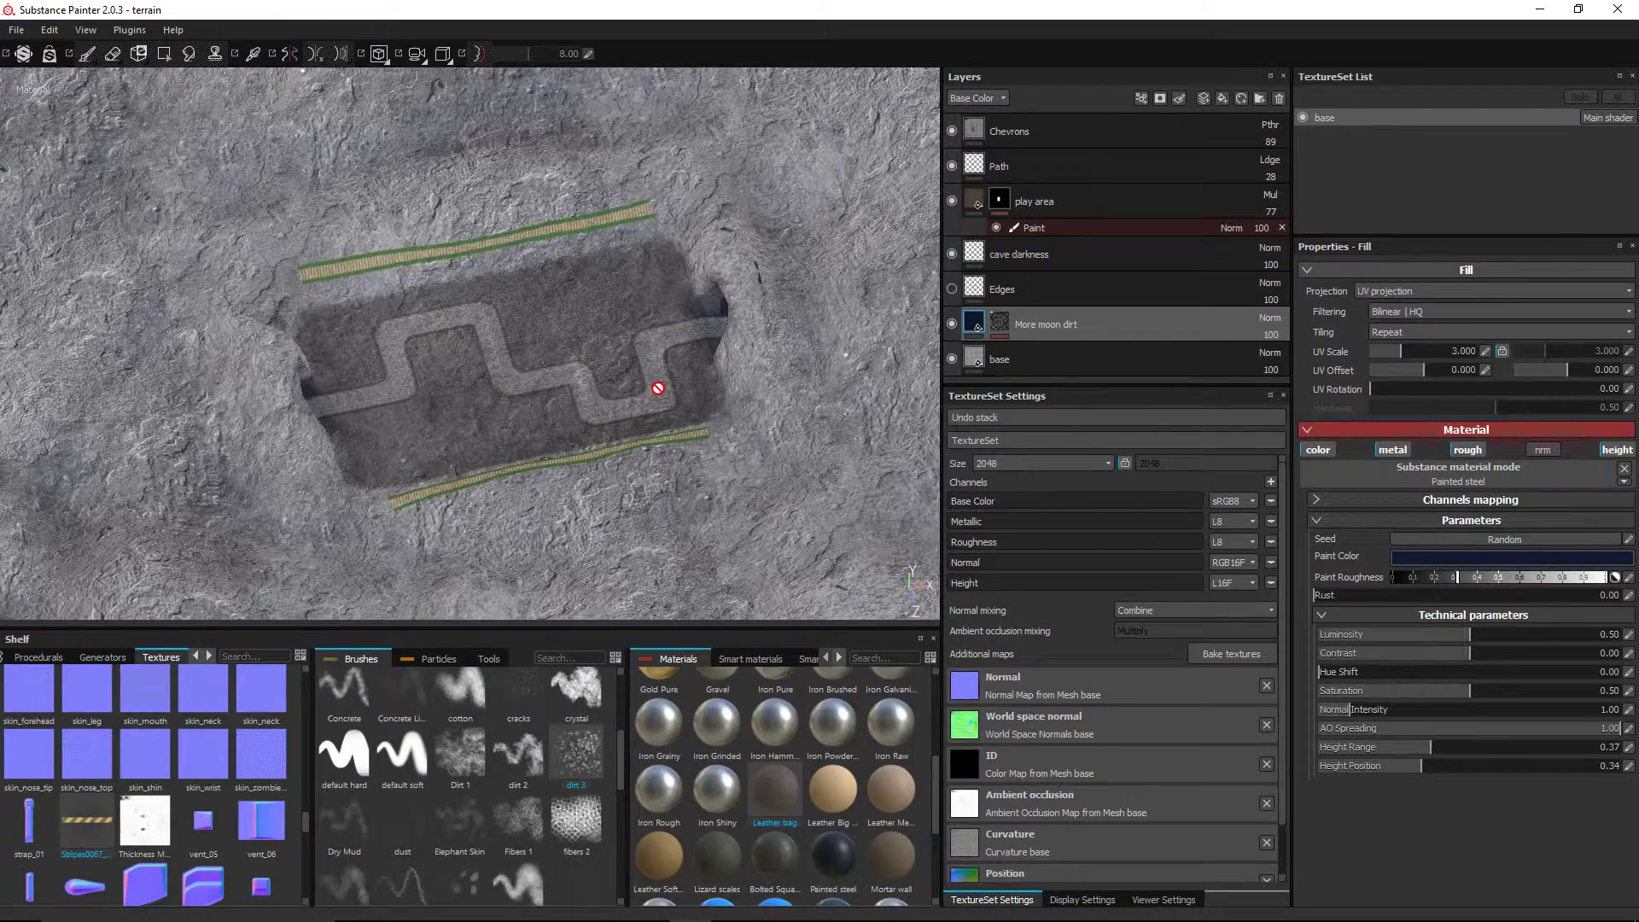
scroll(658, 389, "up", 3)
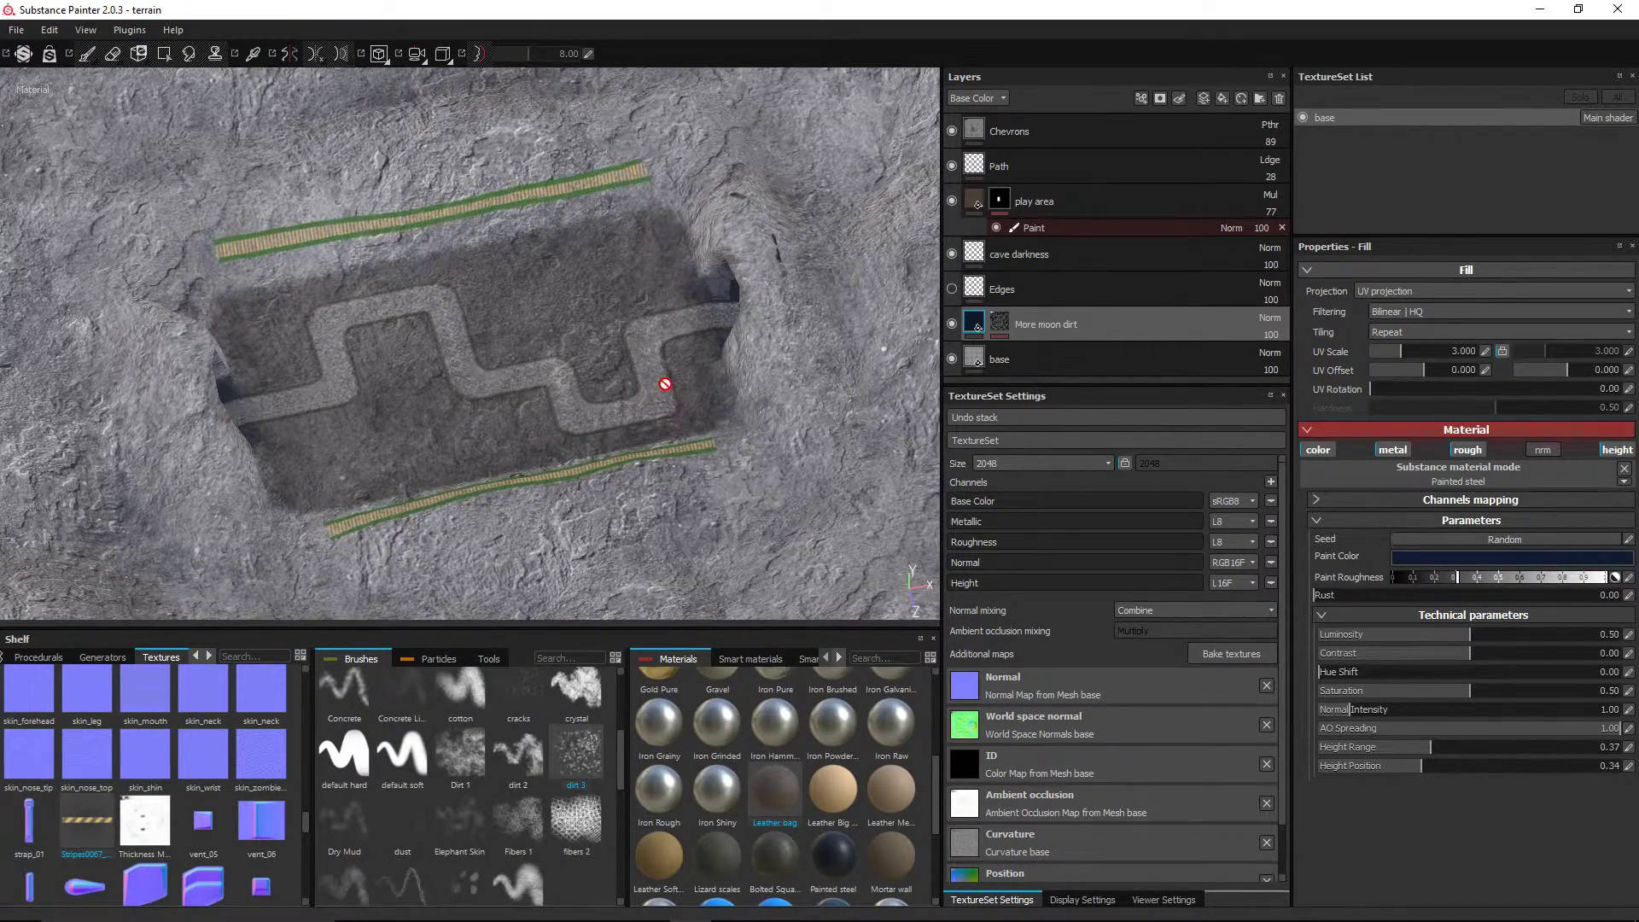
left_click_drag(702, 322, 684, 285, "alt")
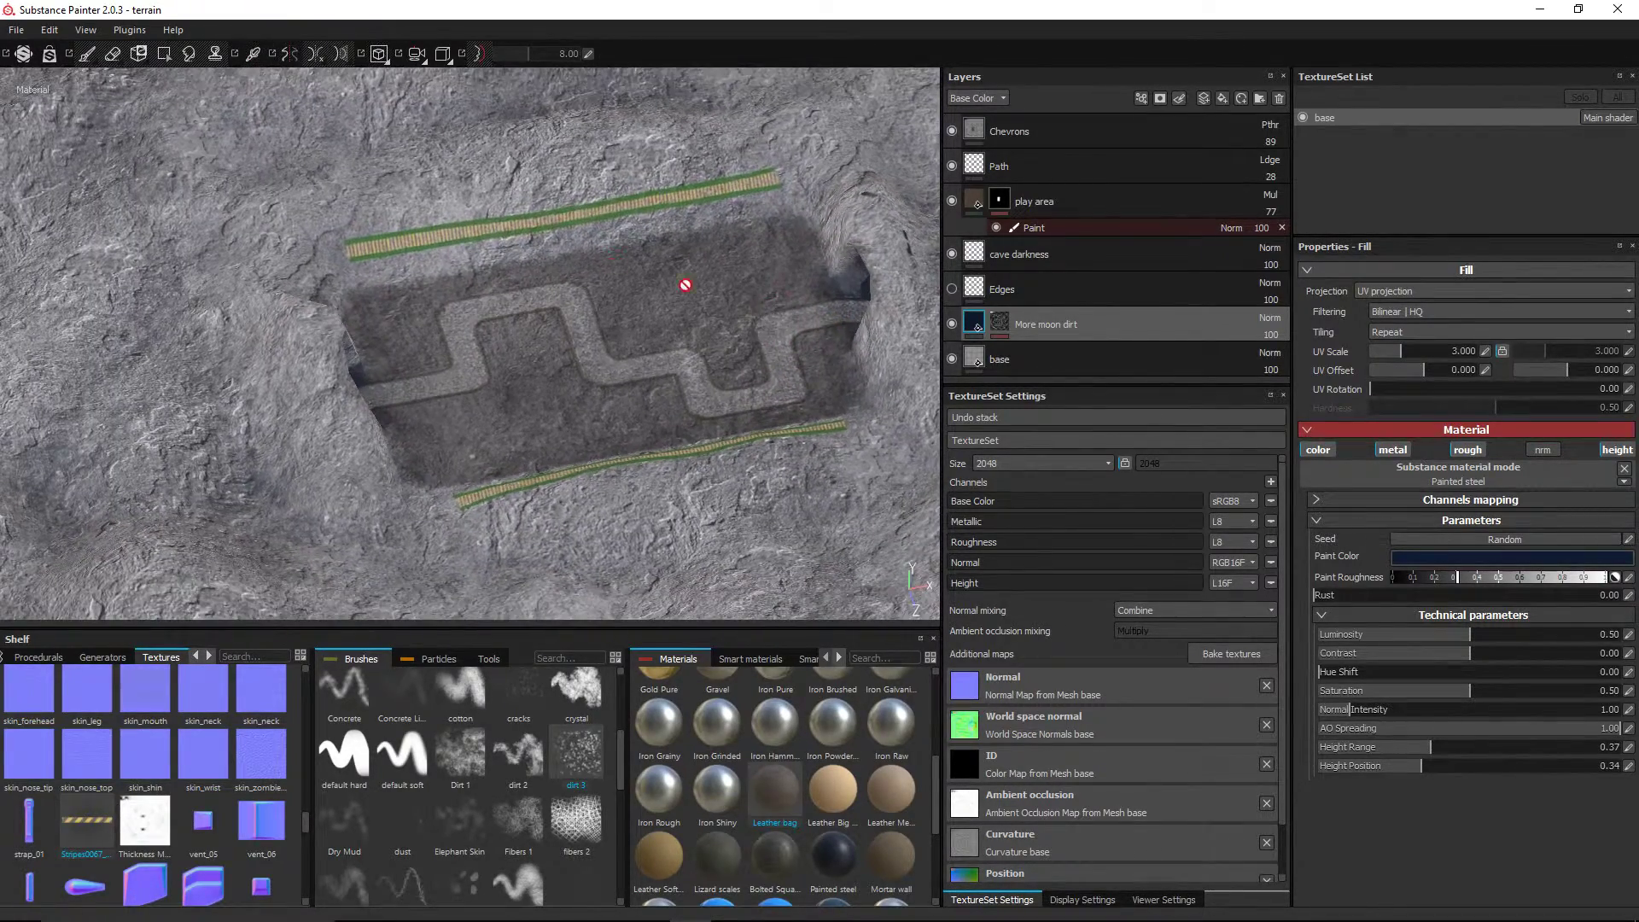
- Start a new project, discarding the unsaved changes to the open terrain project
left_click(16, 30)
left_click(34, 53)
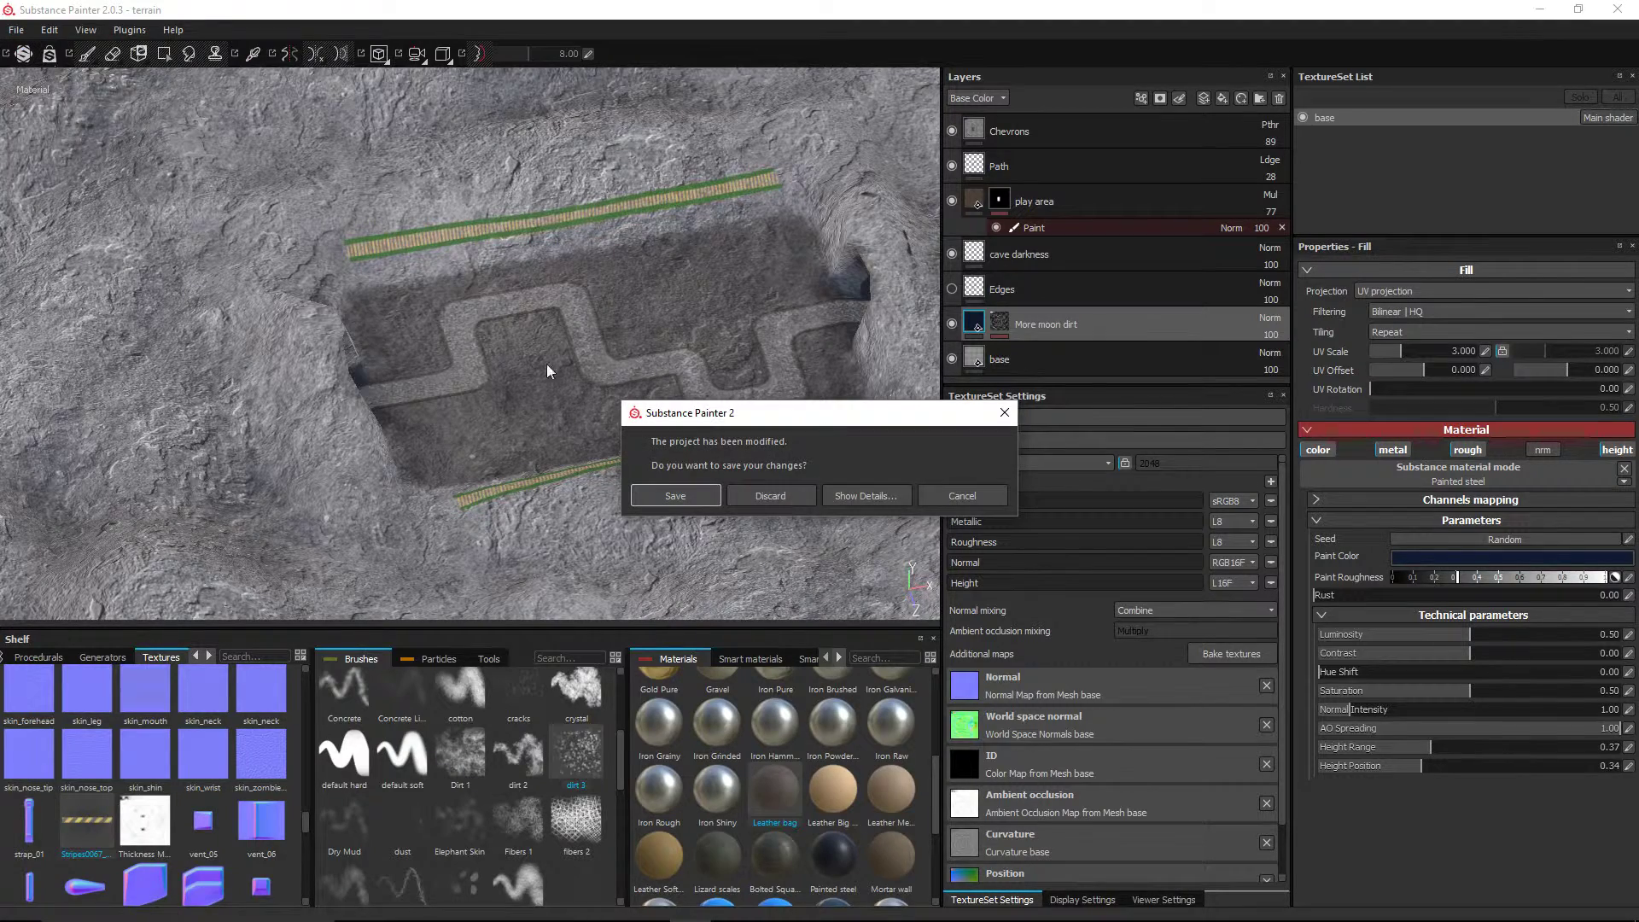
left_click(771, 496)
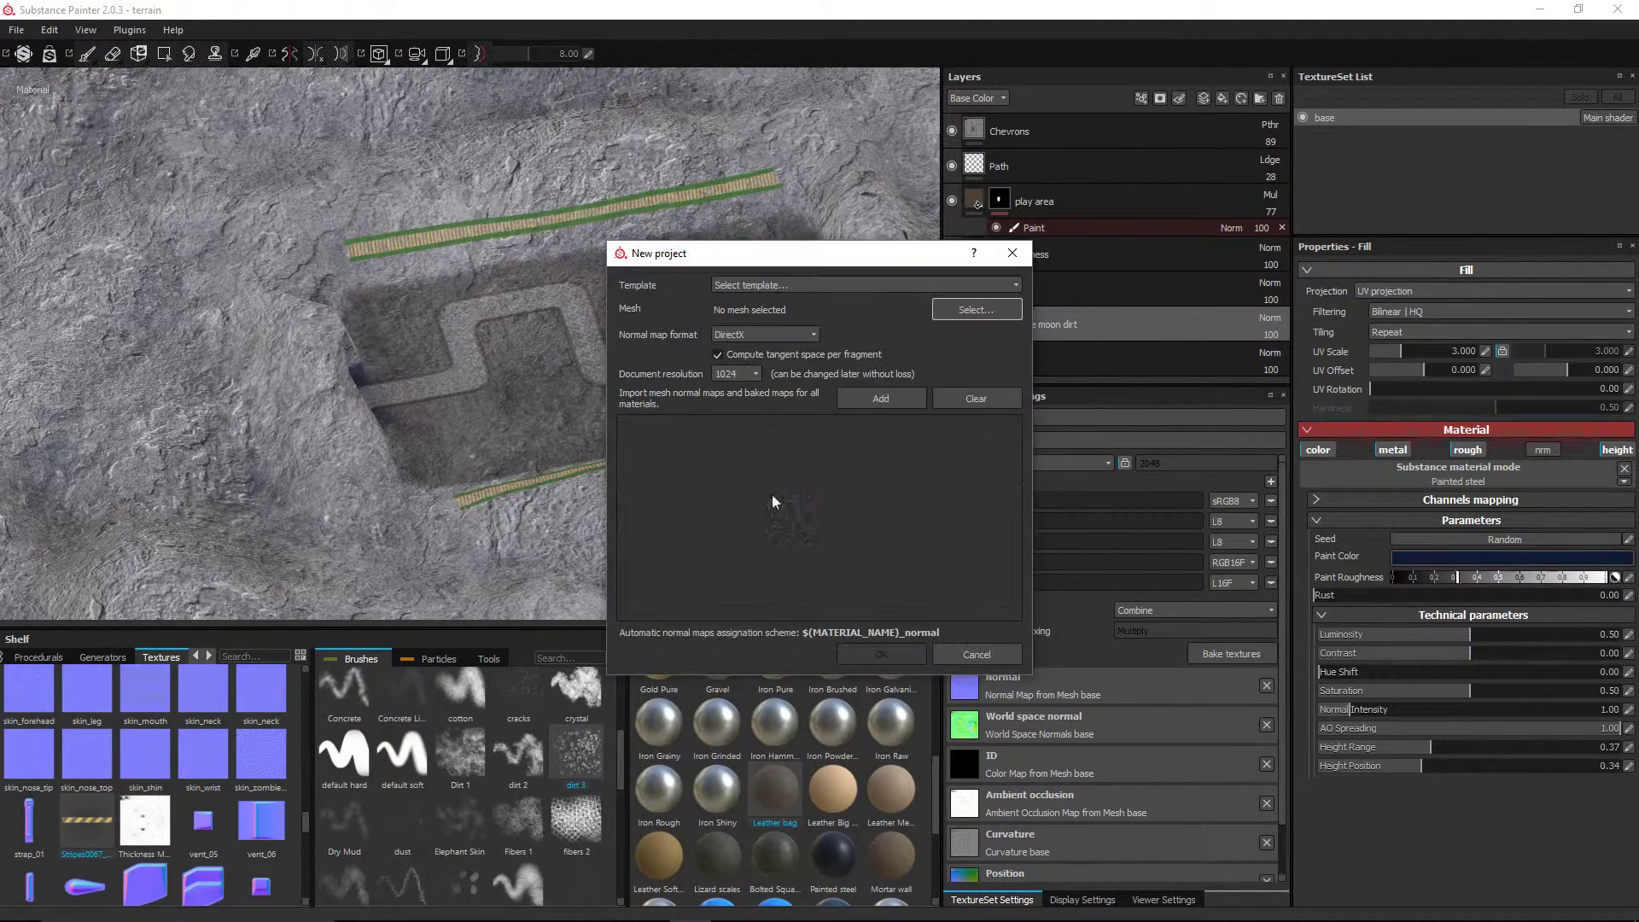
- Create the project with the mesh terrain04.fbx from Documents > Tower Defense > Models > Terrain
left_click(973, 310)
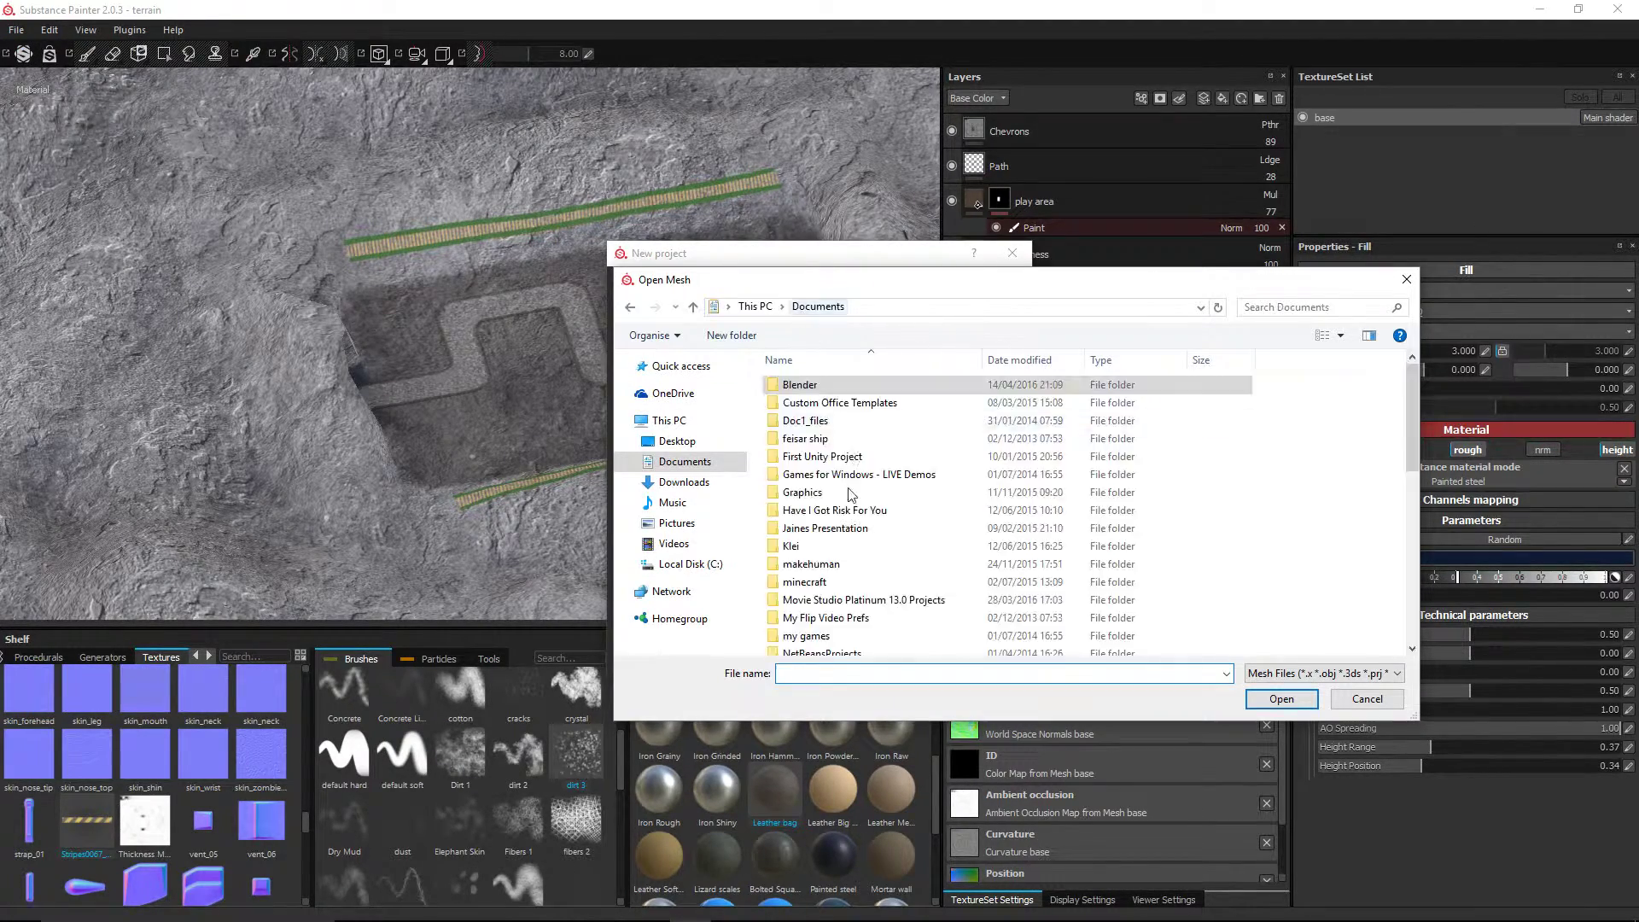
scroll(851, 495, "down", 5)
double_click(835, 600)
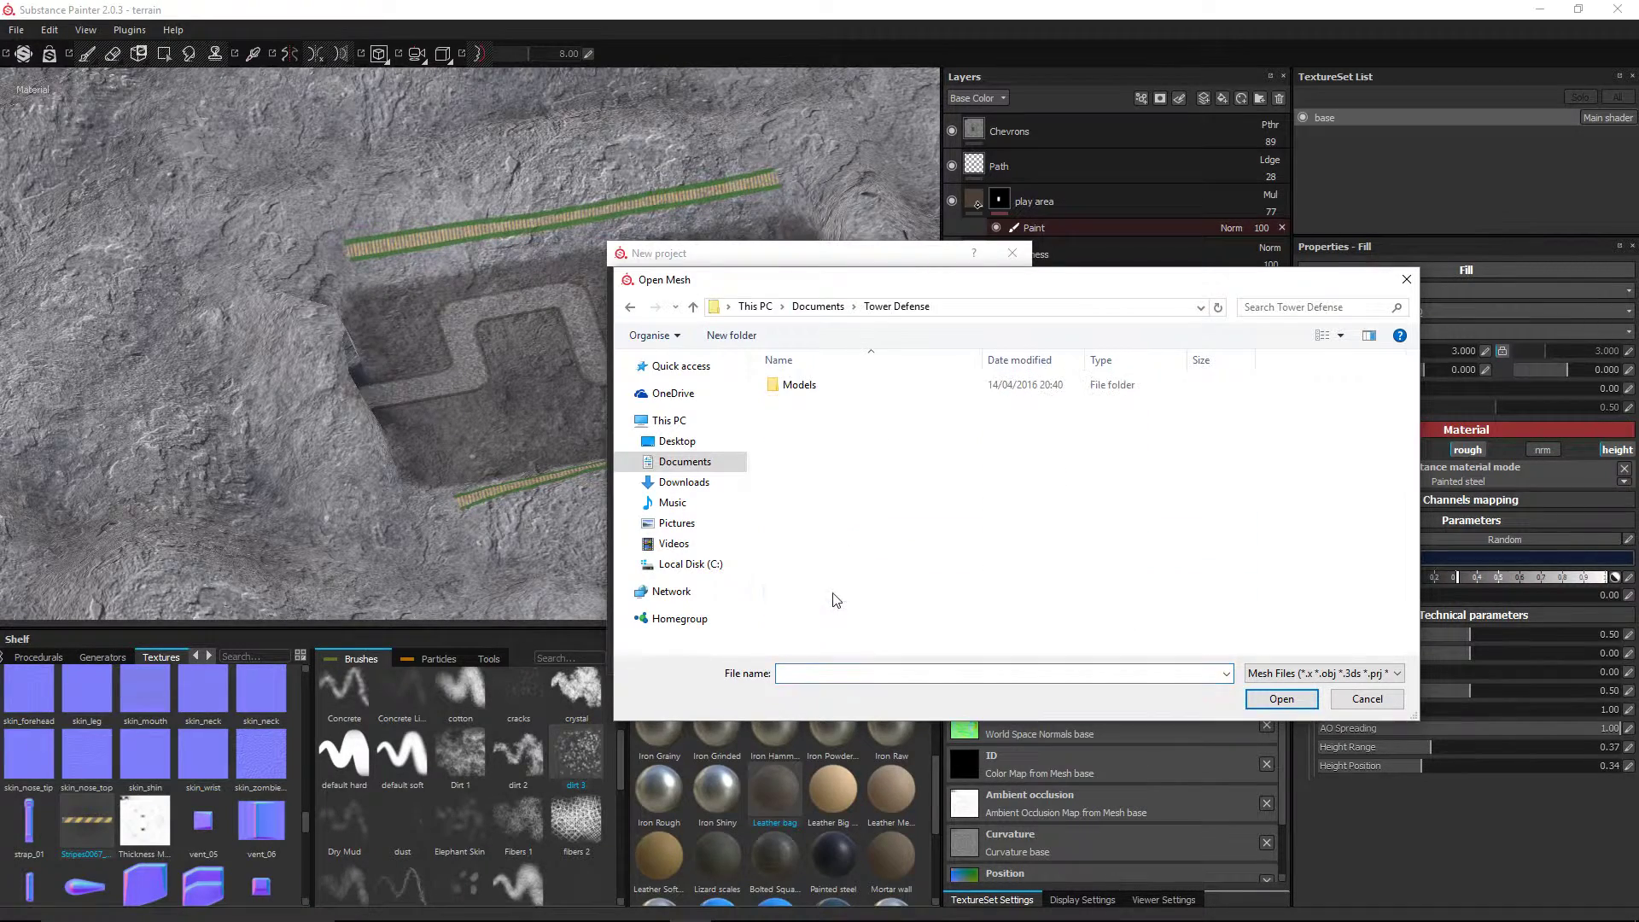
double_click(784, 384)
double_click(811, 509)
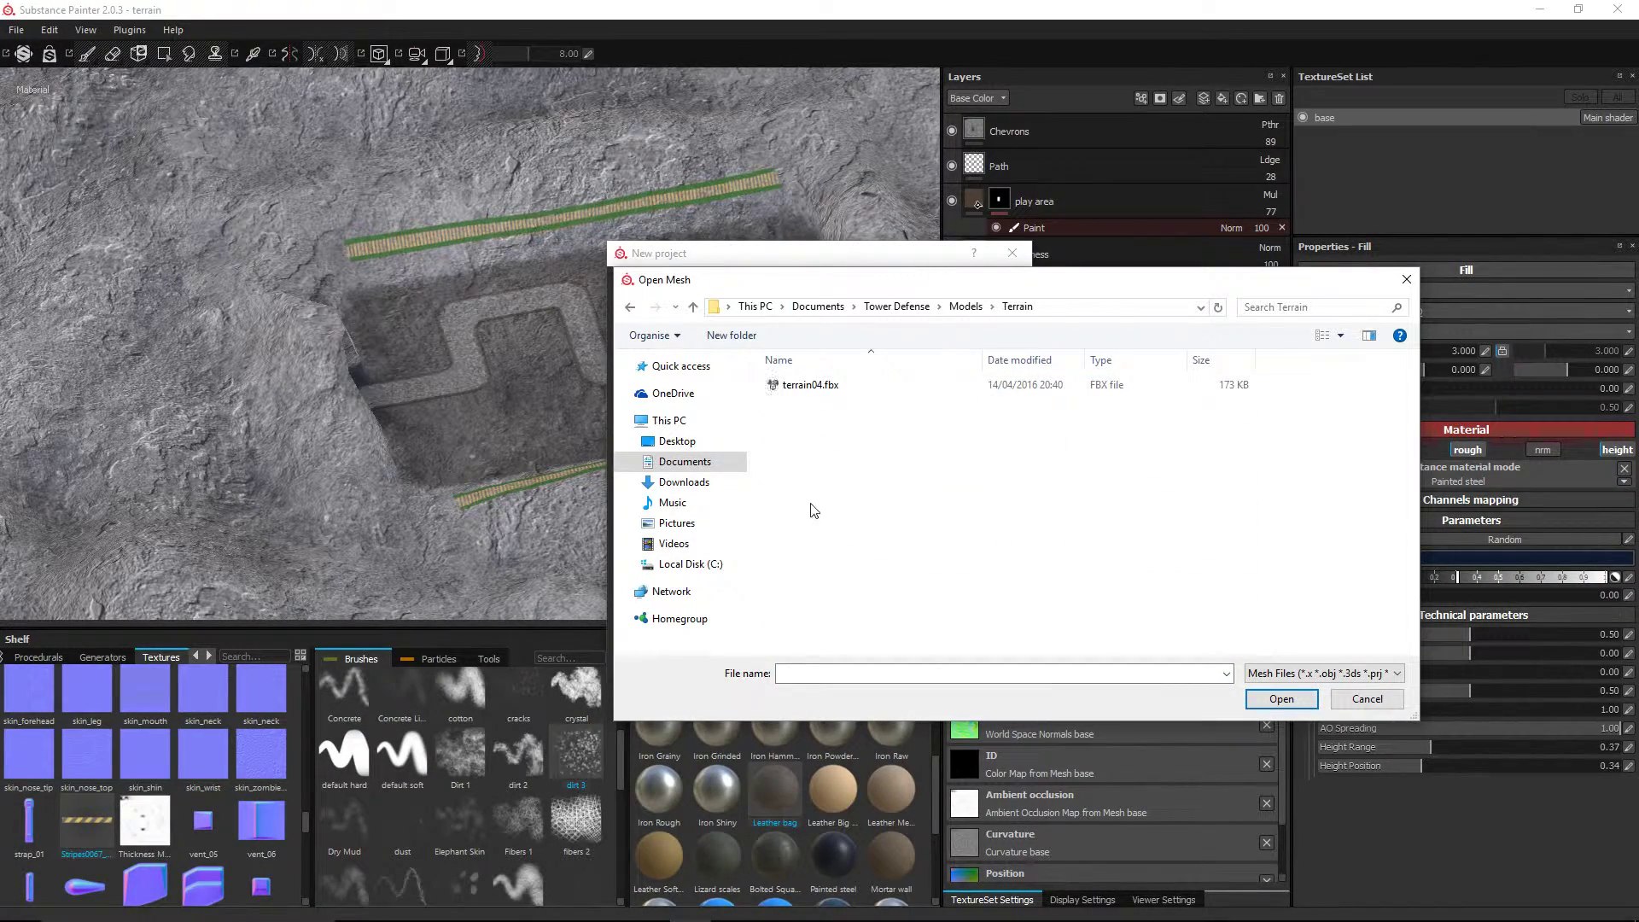
left_click(794, 386)
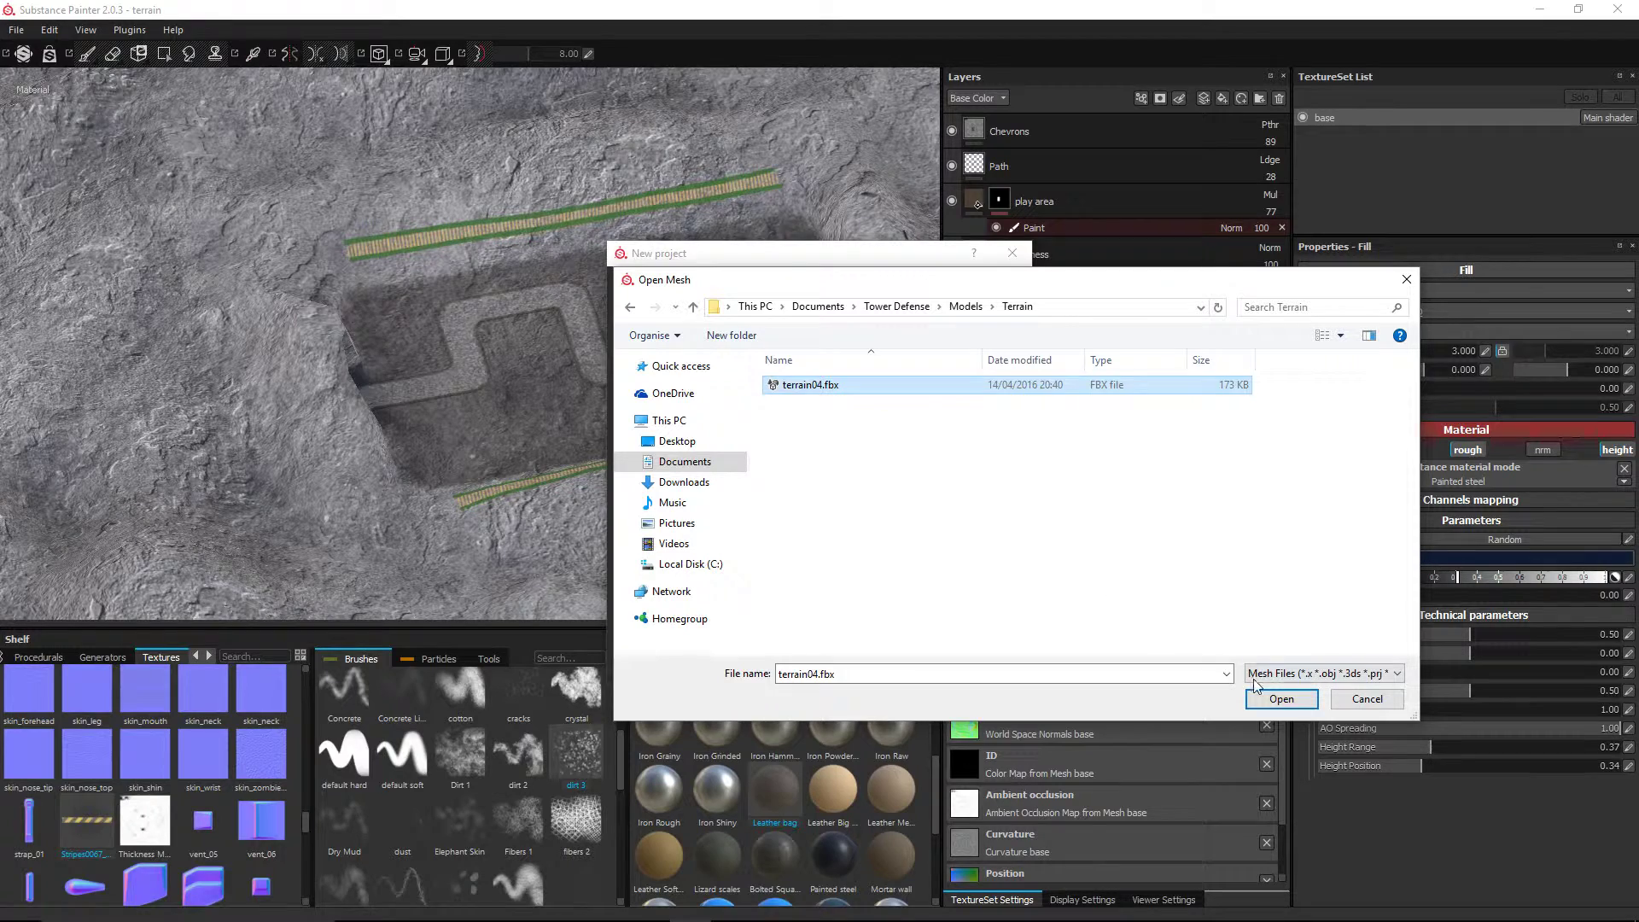
left_click(1280, 698)
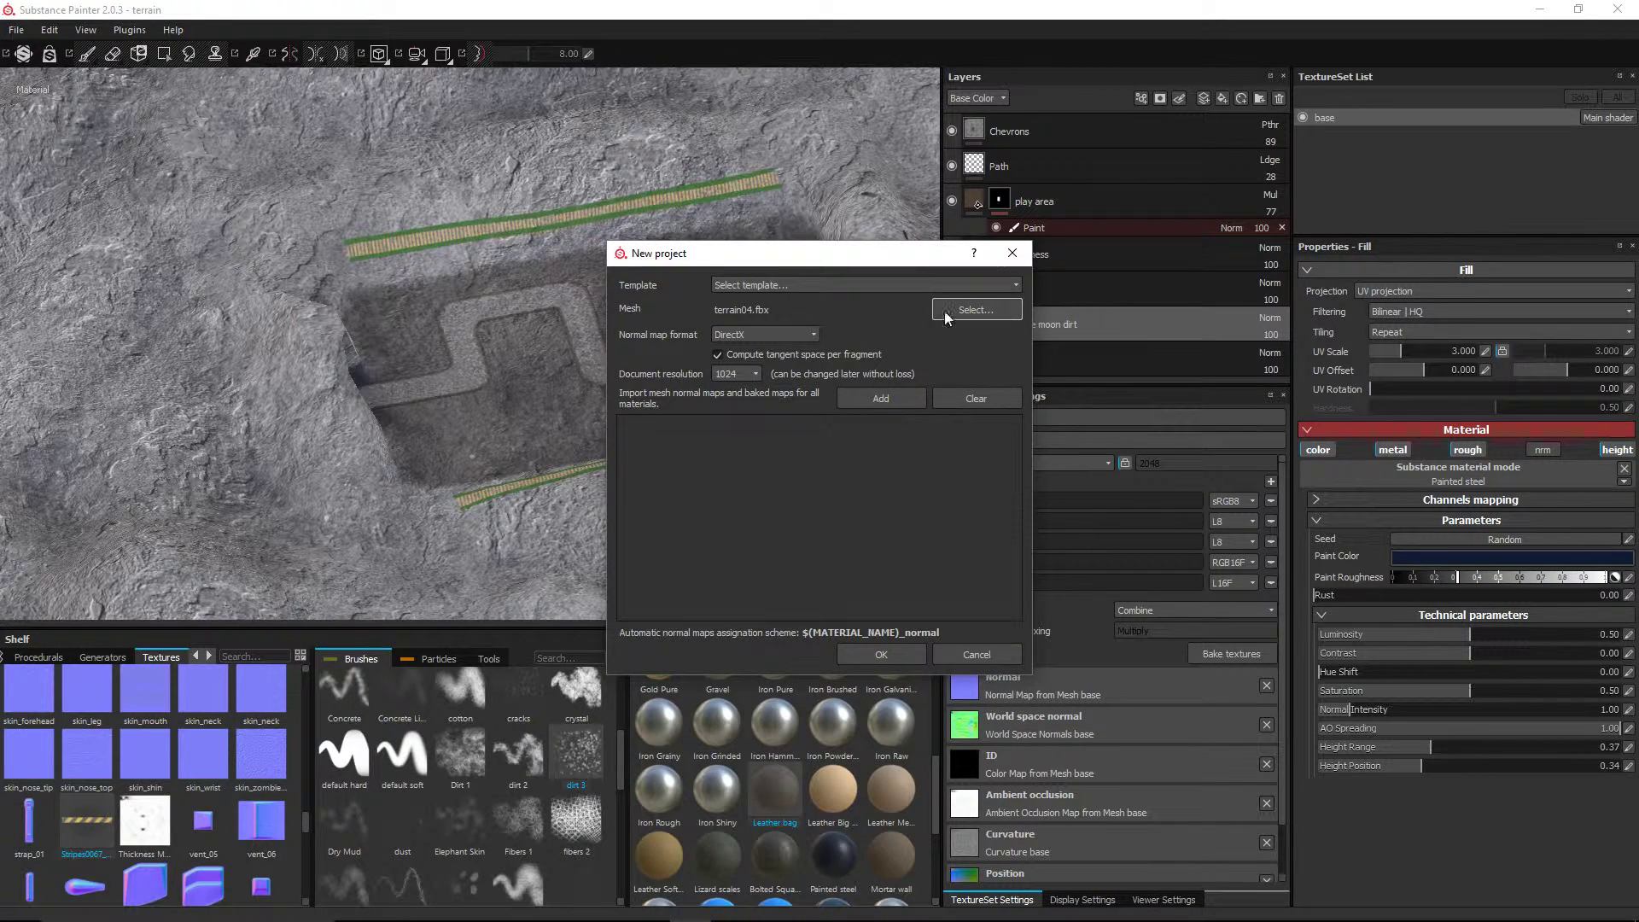
left_click(882, 655)
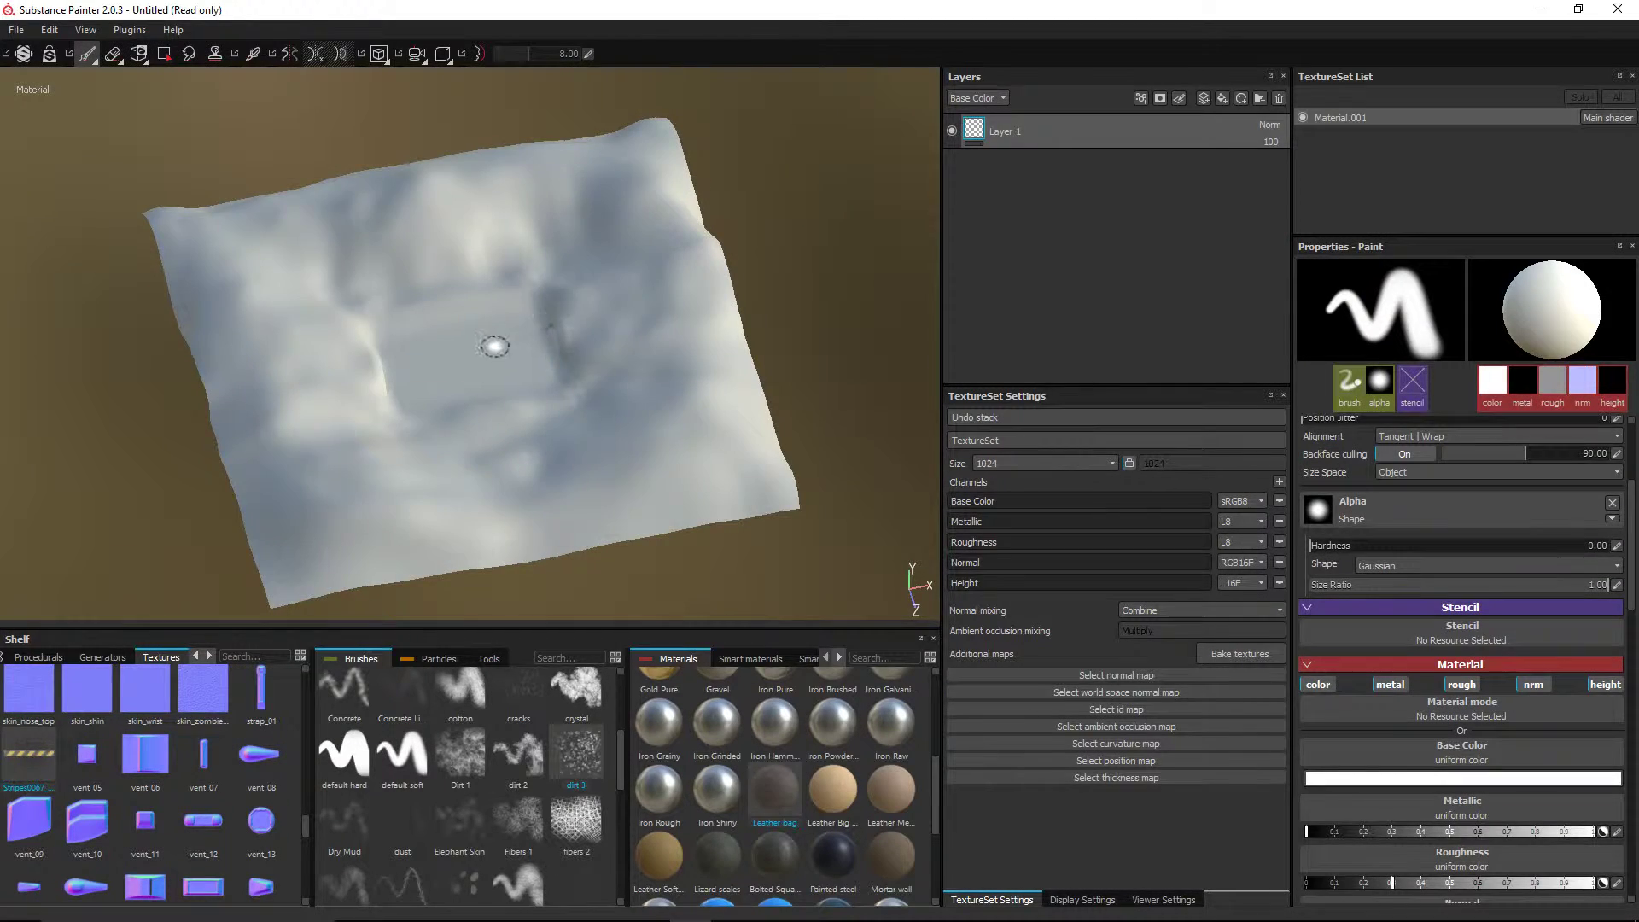
- Bake all additional maps for the terrain at 1024x1024 output size with Subsampling 2x2 antialiasing
mouse_move(498, 348)
left_mouse_down("alt")
mouse_move(549, 312)
mouse_move(556, 337)
mouse_move(651, 348)
mouse_move(706, 315)
mouse_move(607, 376)
mouse_move(512, 395)
mouse_move(504, 355)
mouse_move(648, 365)
mouse_move(593, 304)
mouse_move(820, 347)
left_mouse_up("alt")
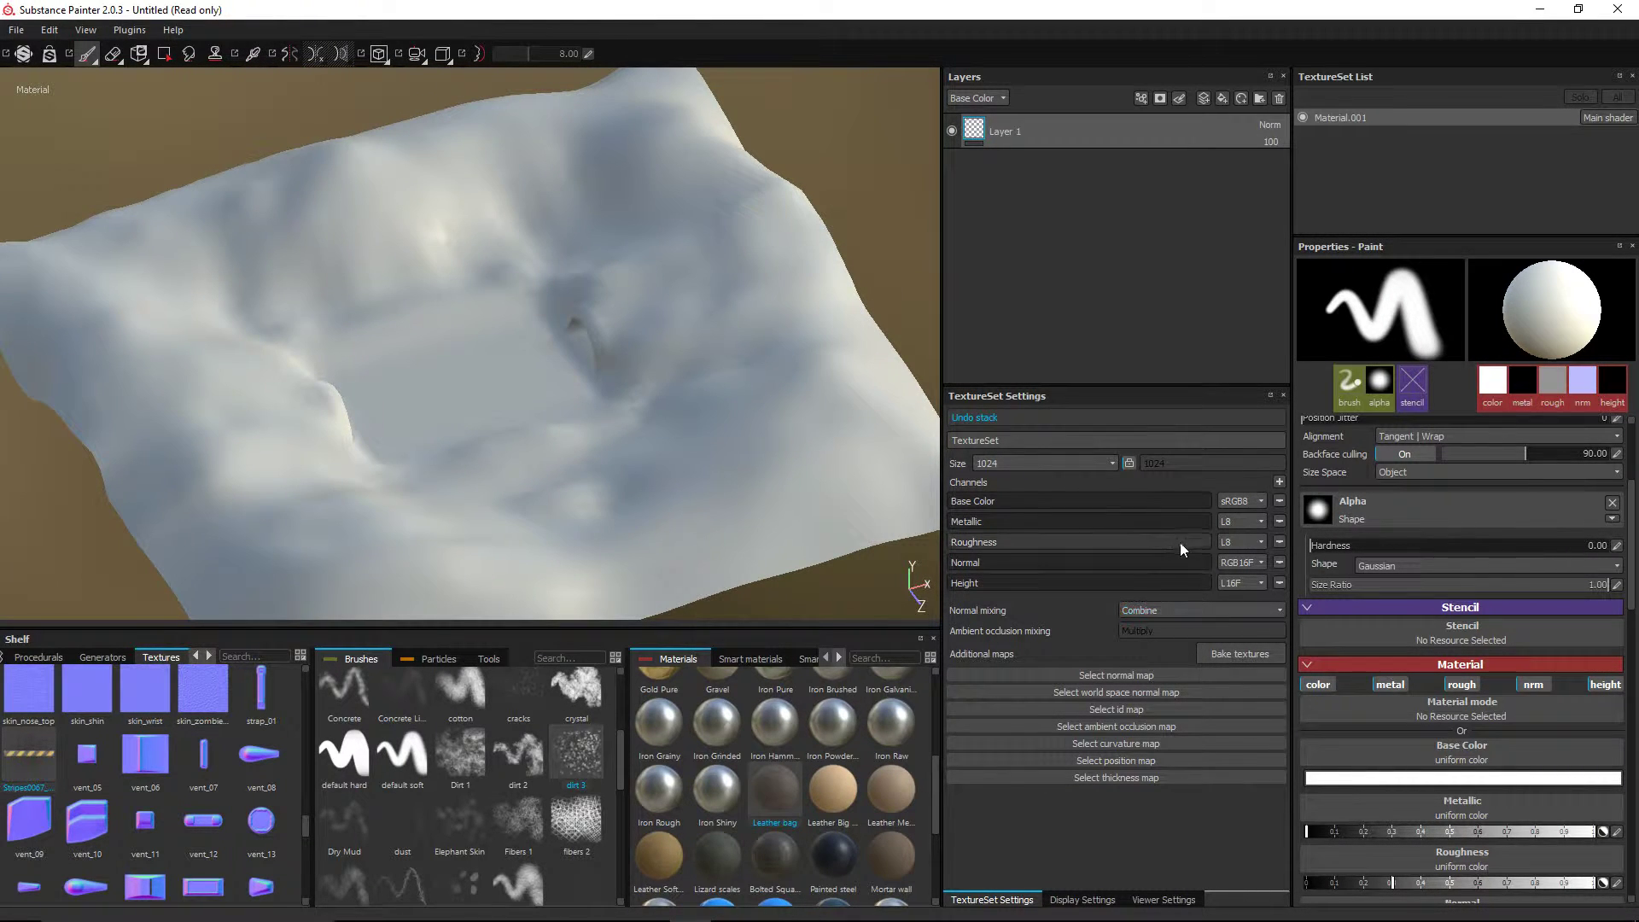
left_click(1239, 655)
left_click(835, 226)
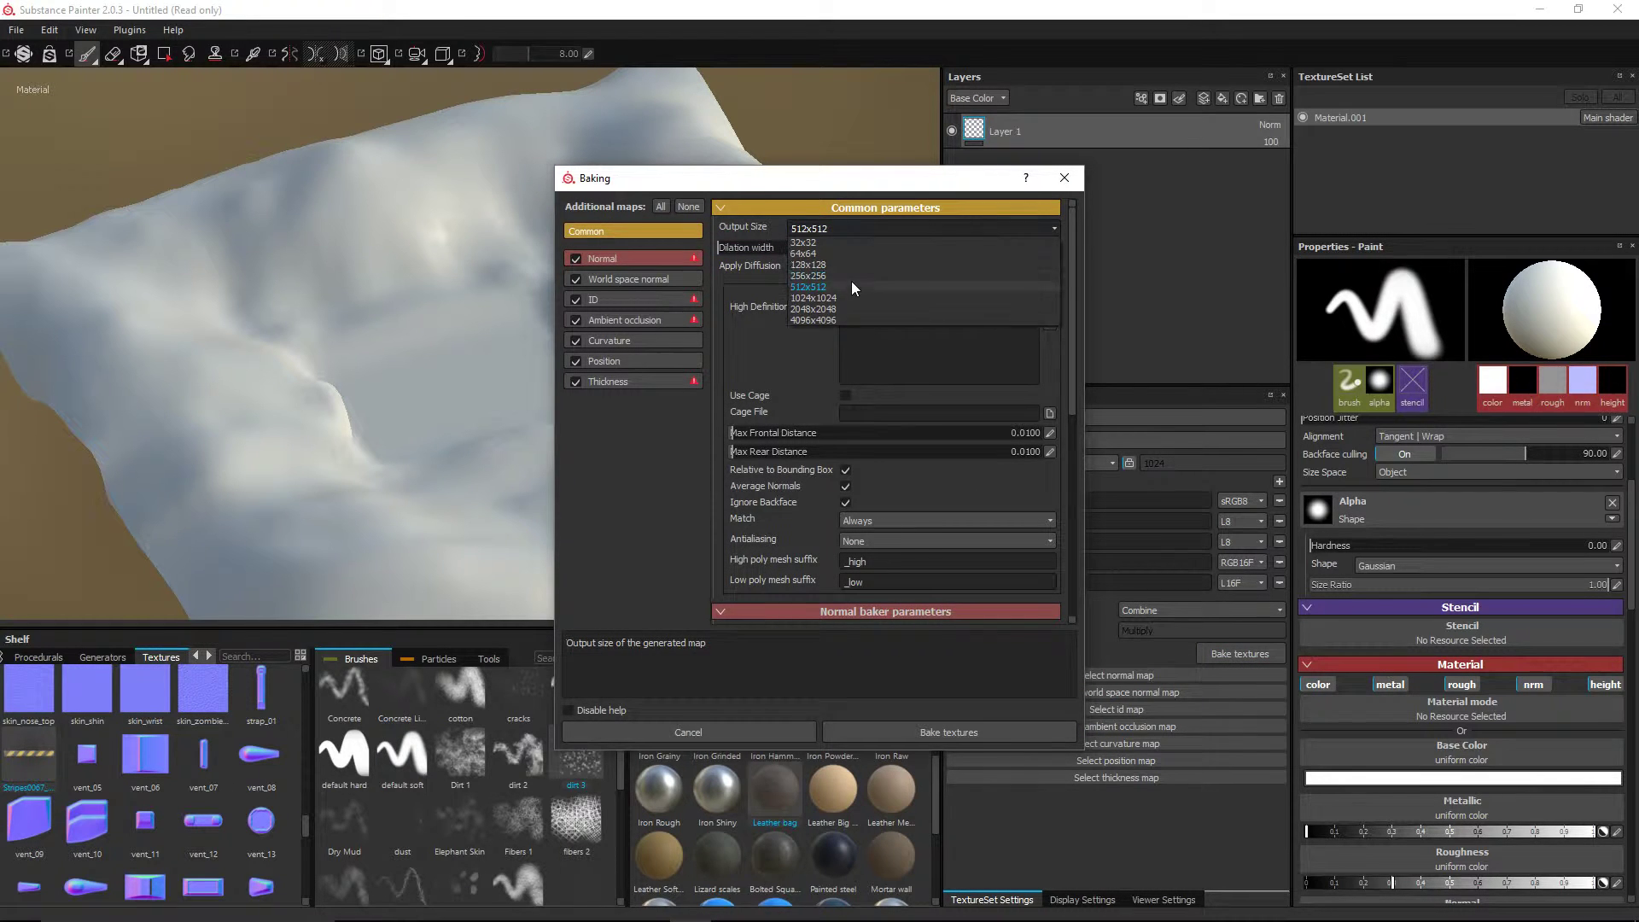
left_click(853, 295)
left_click(908, 541)
left_click(908, 562)
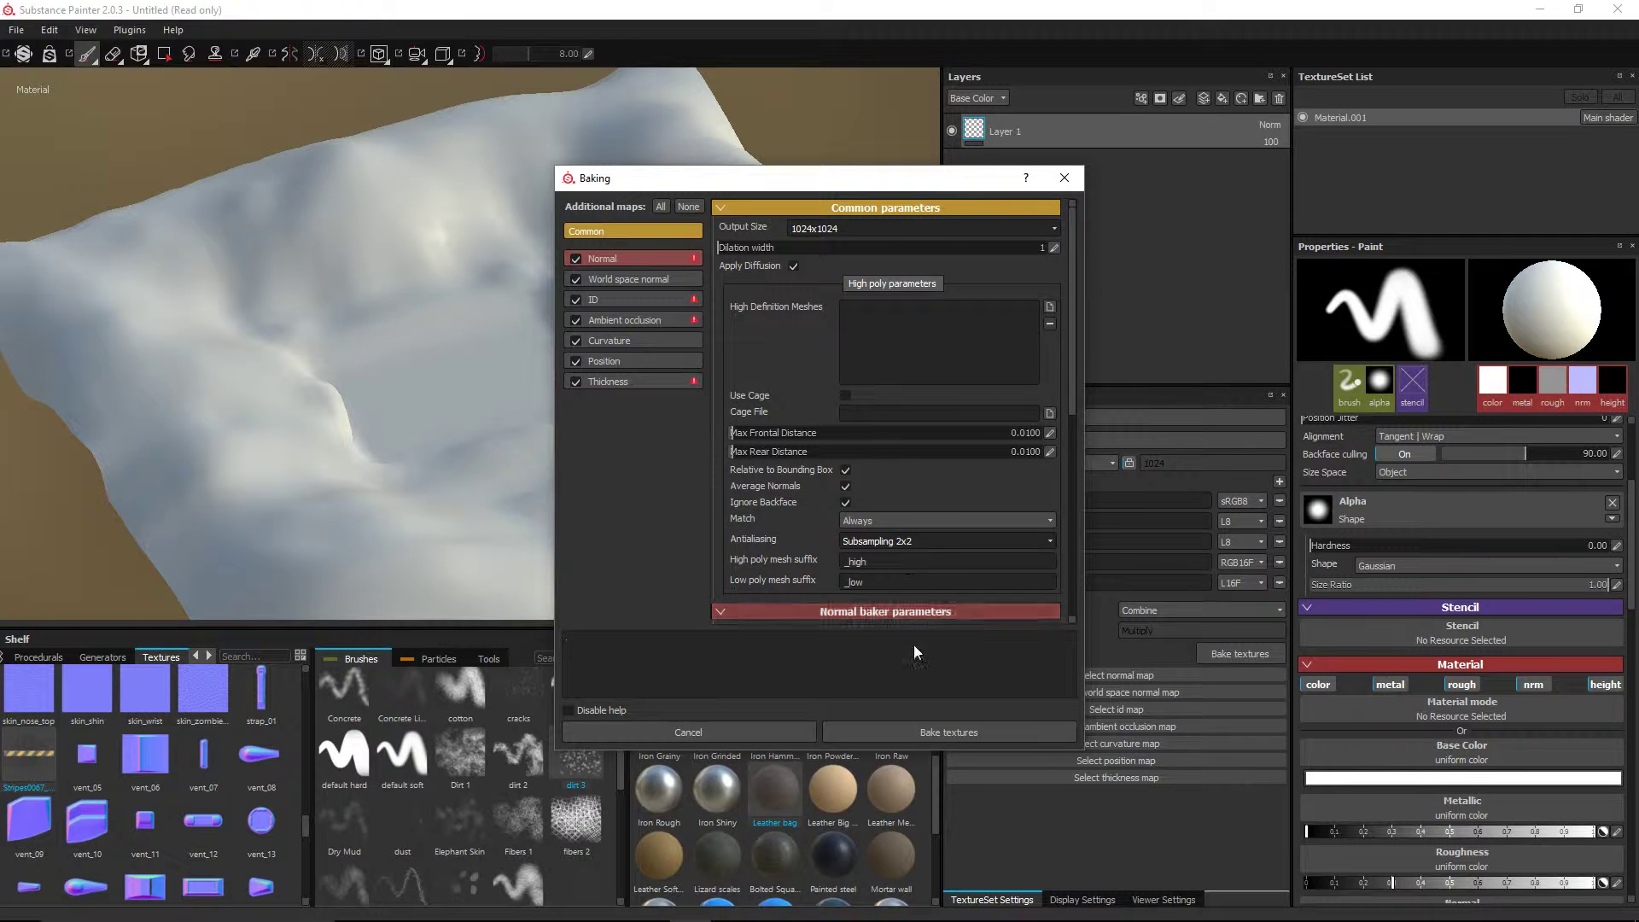
left_click(899, 726)
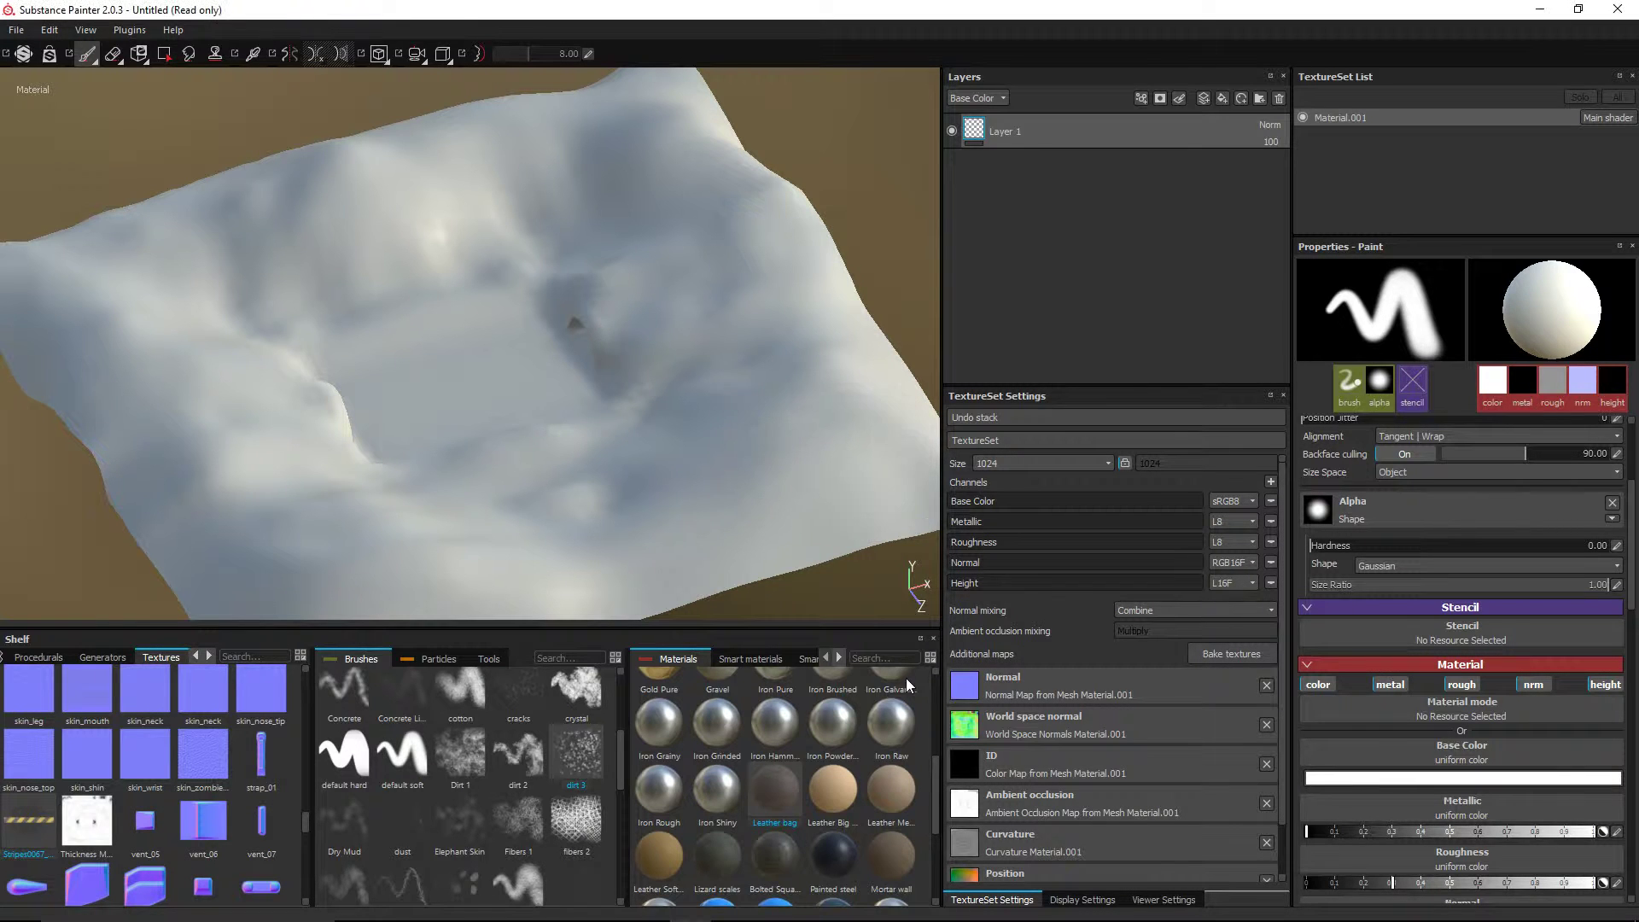
- Delete the default paint layer and add a fill layer in its place
mouse_move(905, 677)
left_click(1278, 99)
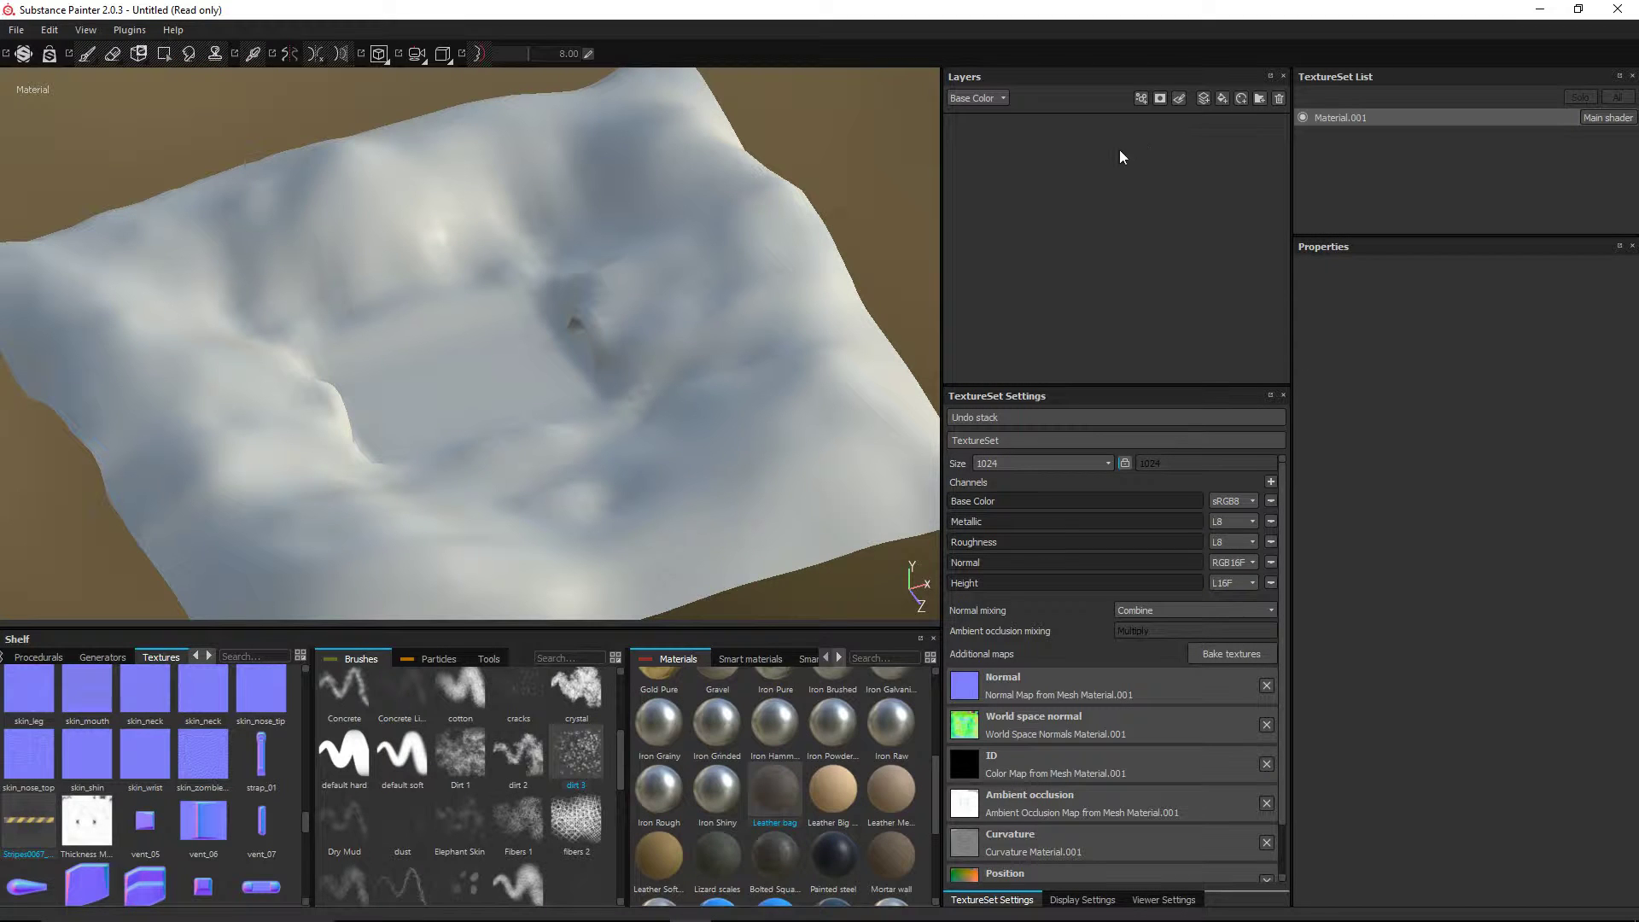
left_click(1221, 99)
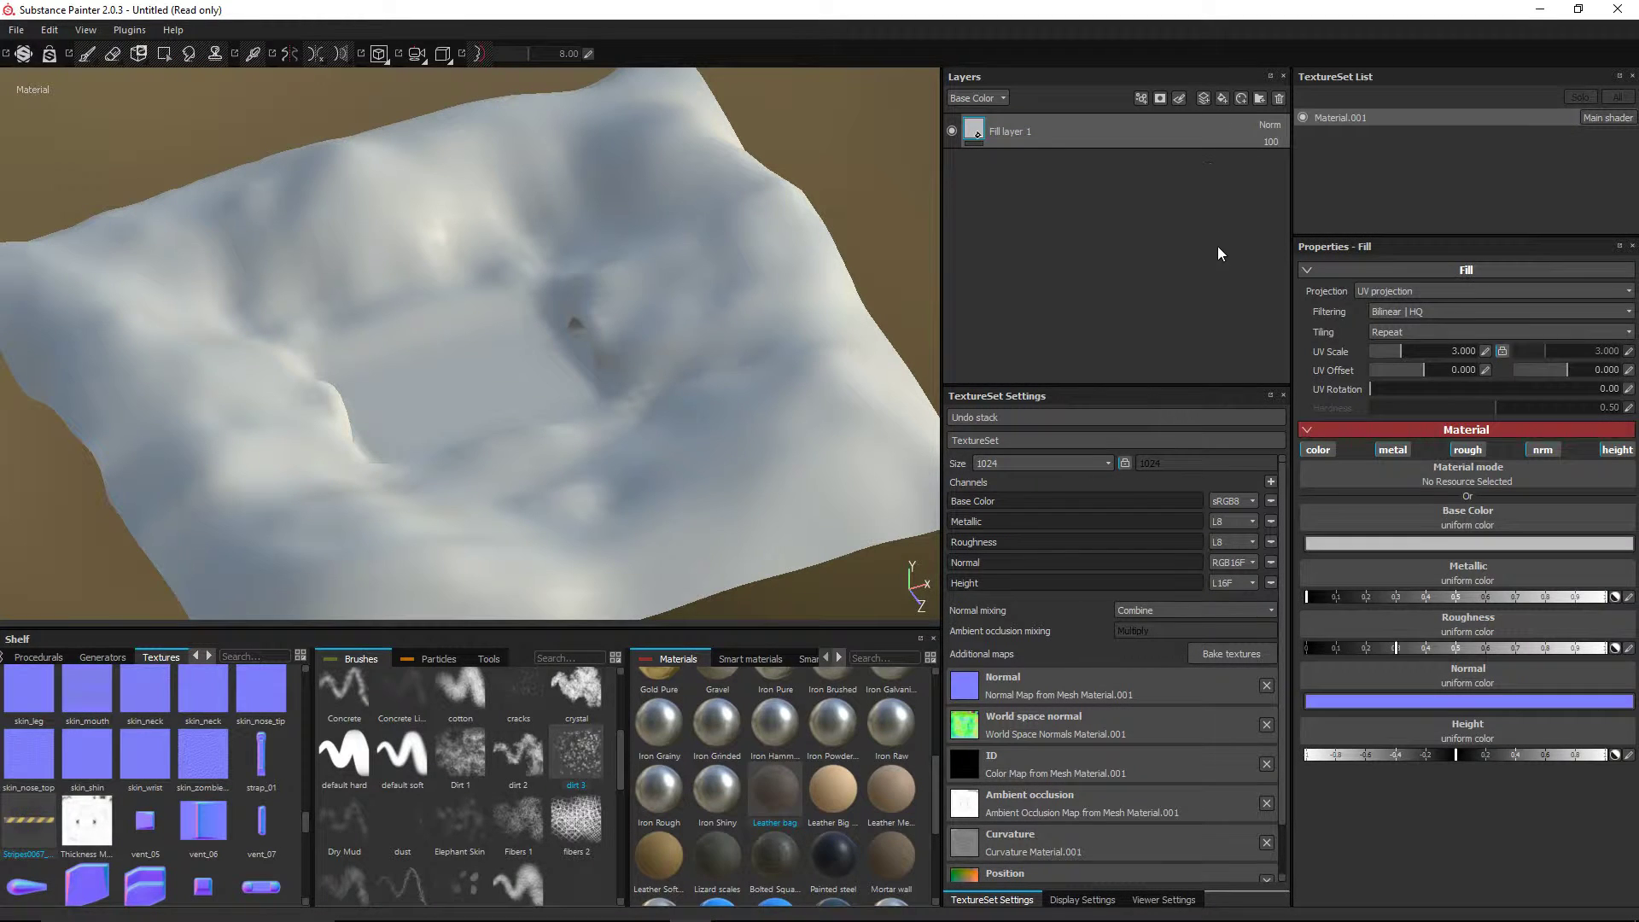
- Switch to the browser and view the Google image results for seamless moon textures
key("alt+Tab")
key("alt+Tab")
key("alt+Tab")
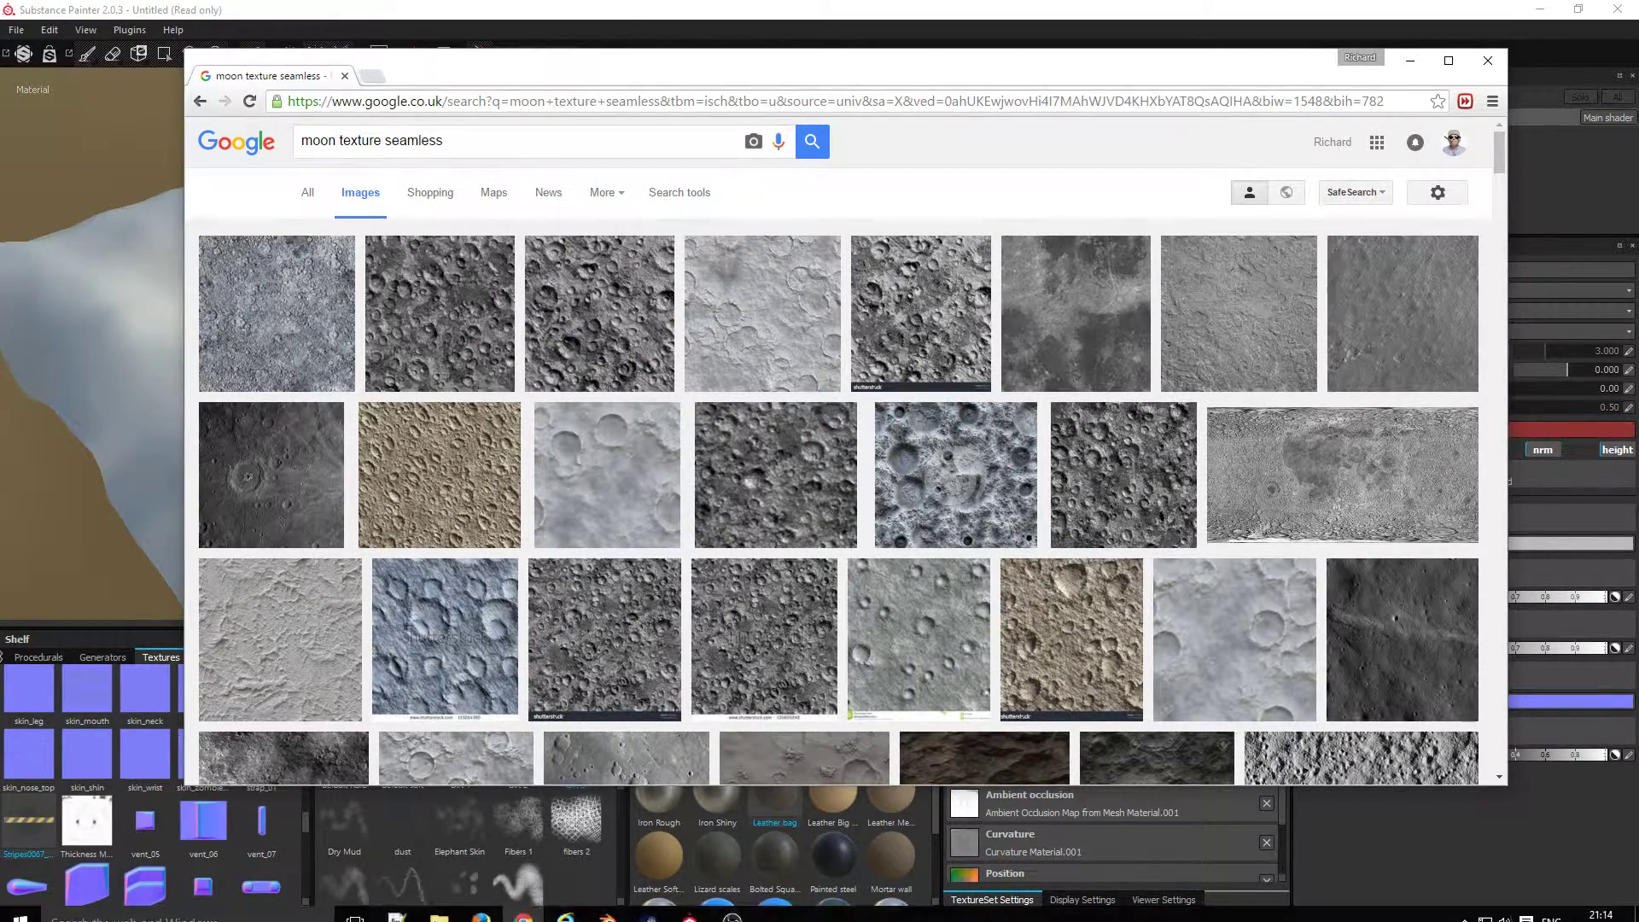
- In File Explorer, open Documents > Blender and select Moon_floor_2_jaqx_tilable_1024.png
left_click(438, 905)
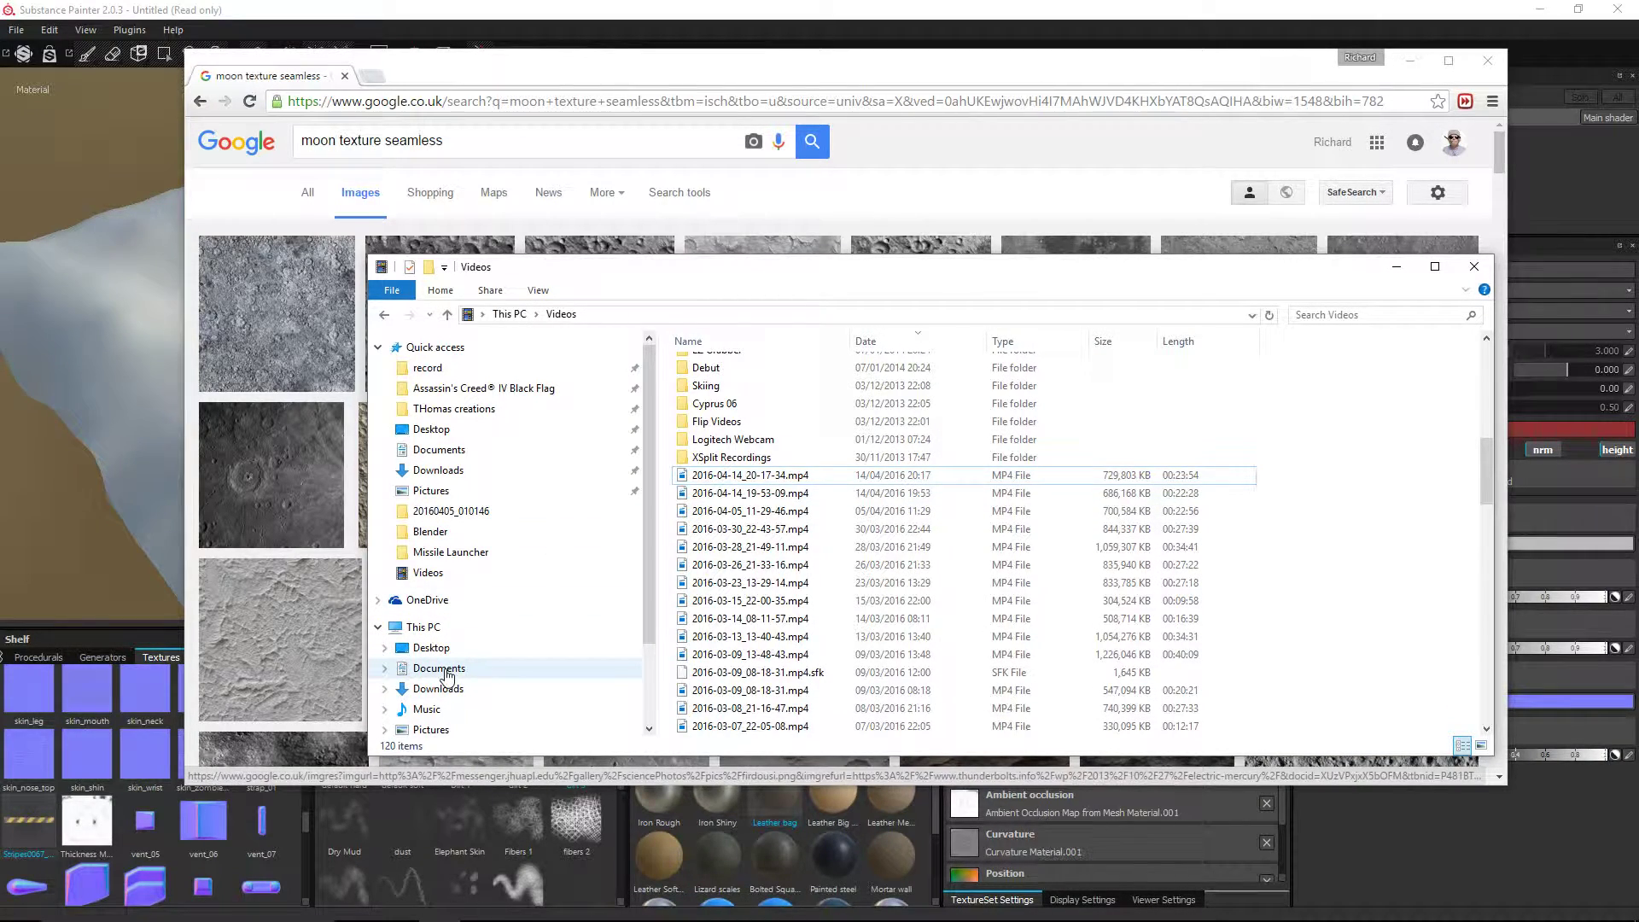
left_click(444, 671)
double_click(710, 365)
left_click(751, 617)
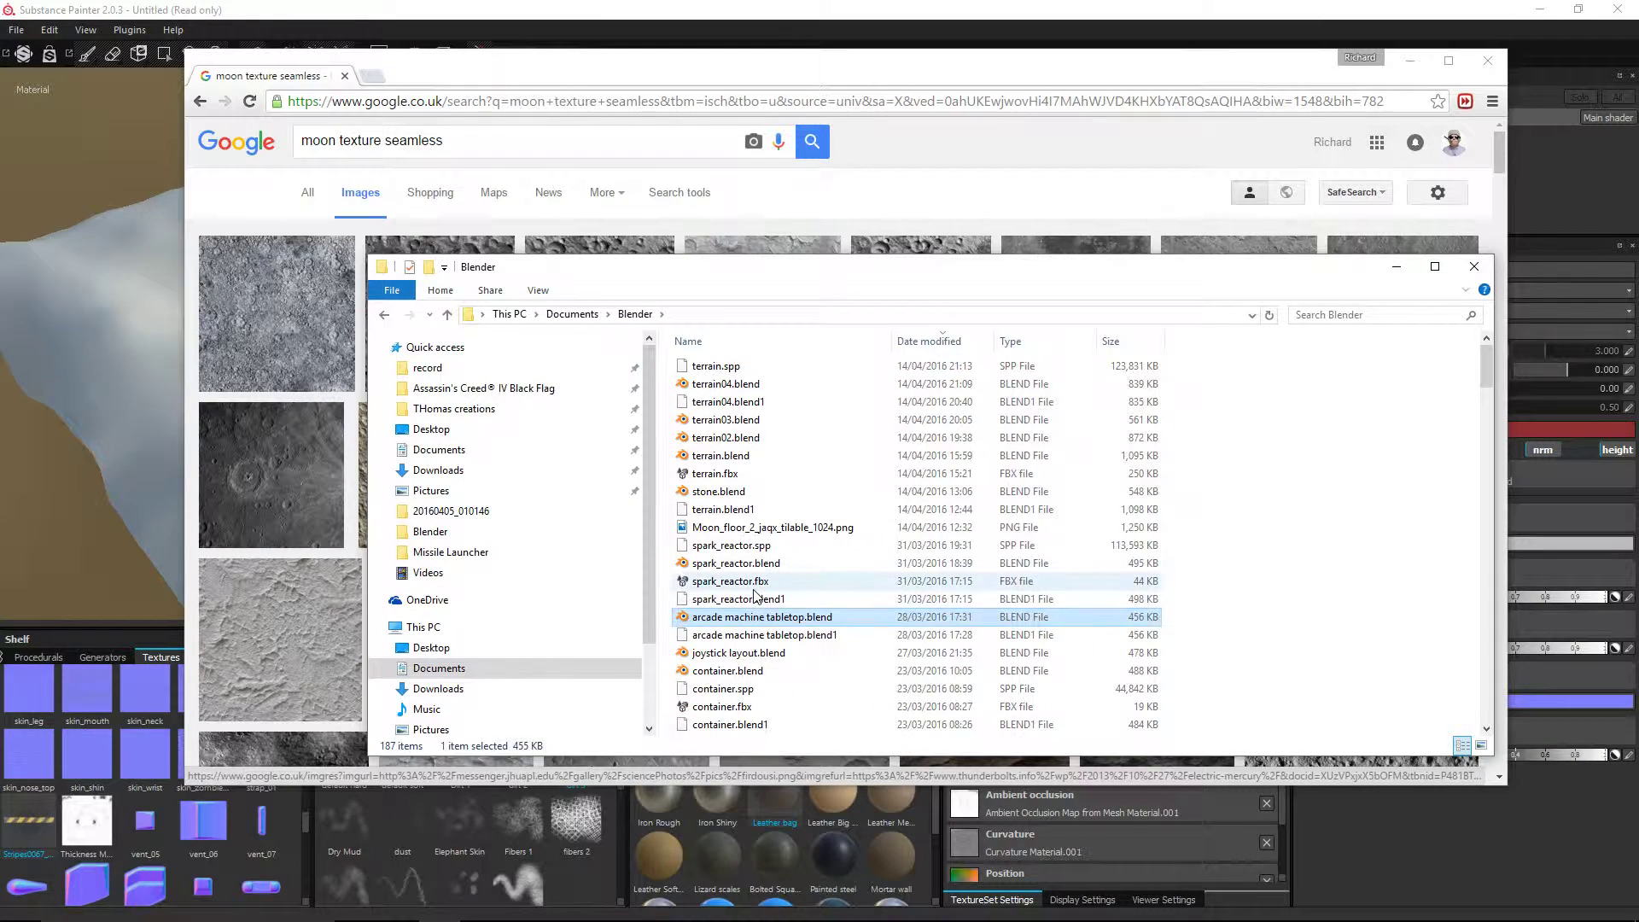
scroll(754, 595, "down", 3)
left_click(771, 362)
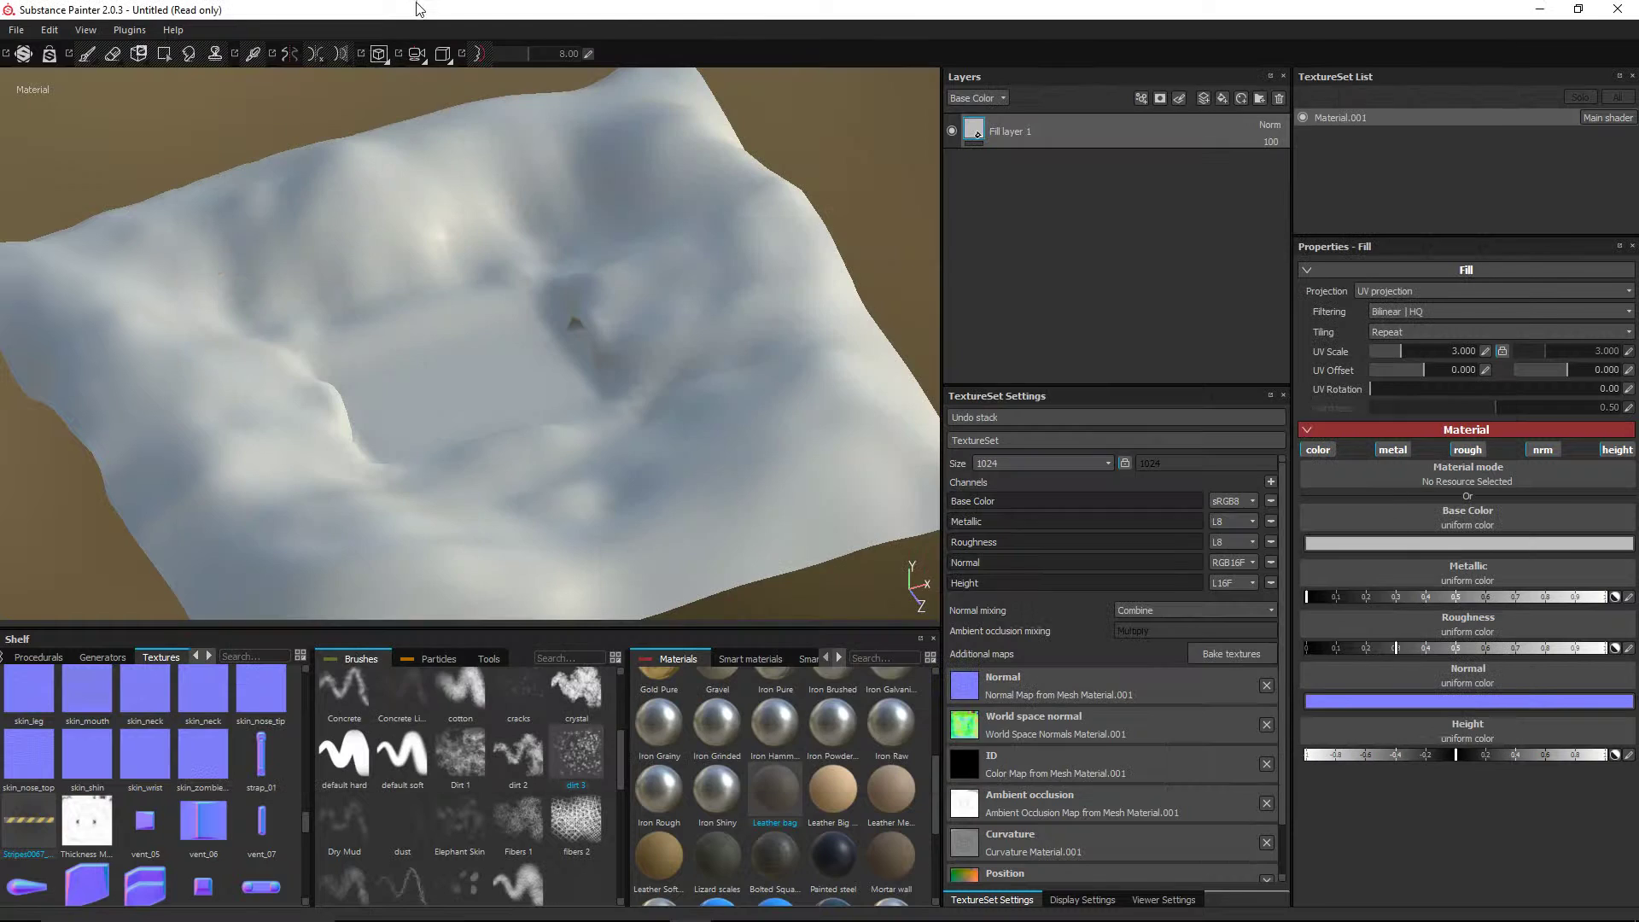
- Switch to Substance Painter and save the project as terrain04 in Documents > Tower Defense > Models > Terrain
left_click(417, 9)
left_click(29, 34)
left_click(70, 167)
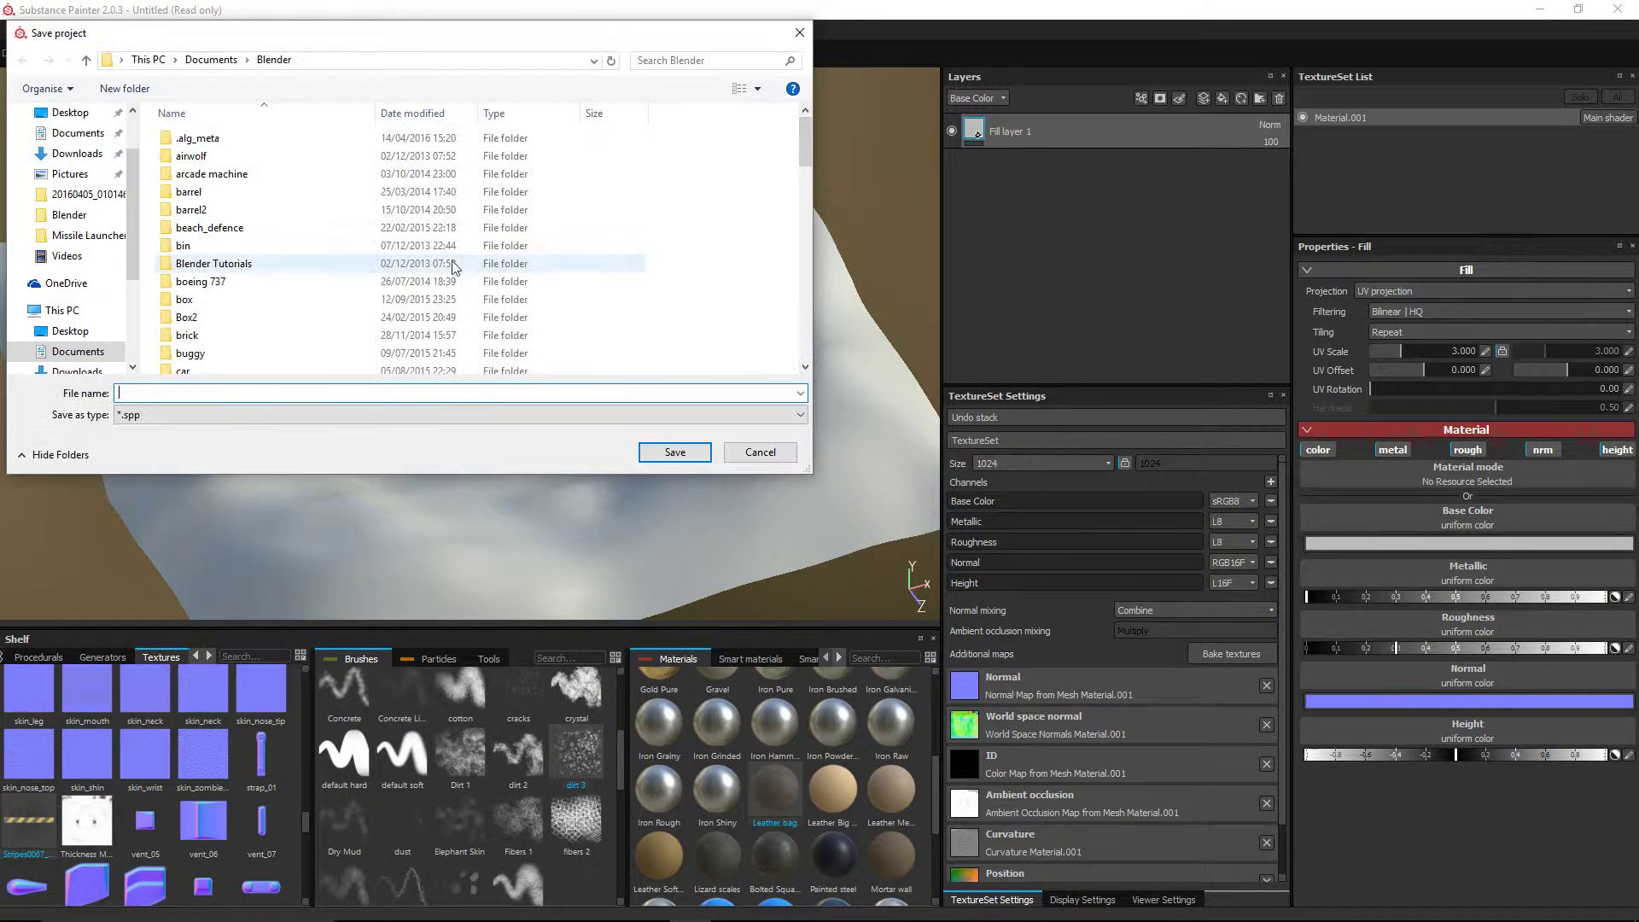
left_click(211, 59)
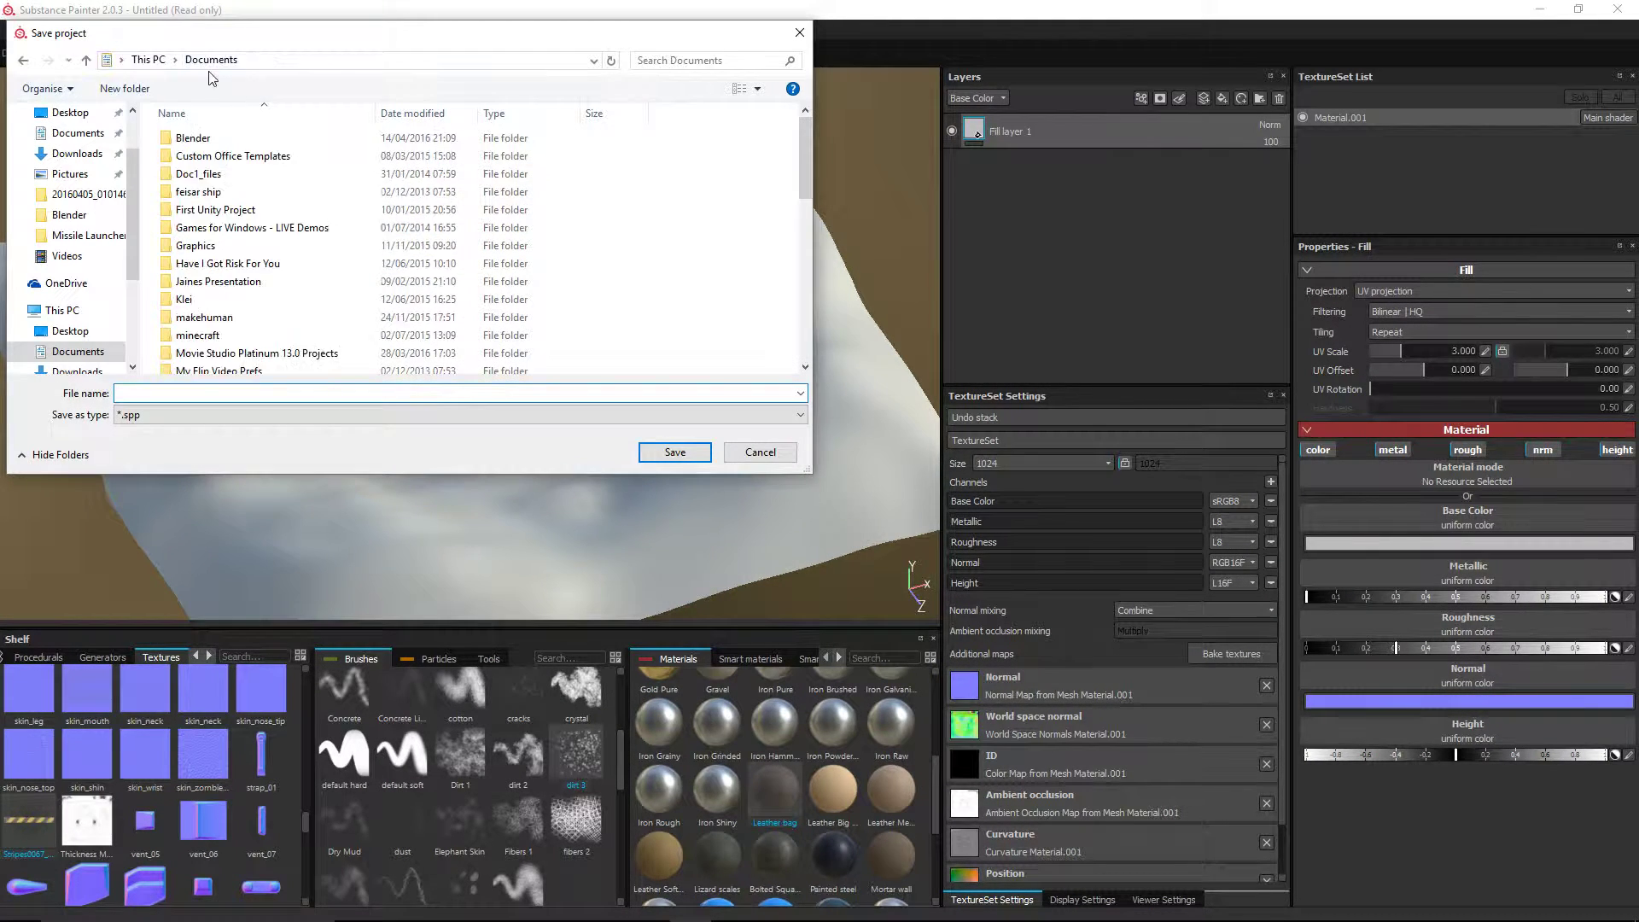
scroll(235, 337, "down", 6)
double_click(224, 345)
double_click(190, 138)
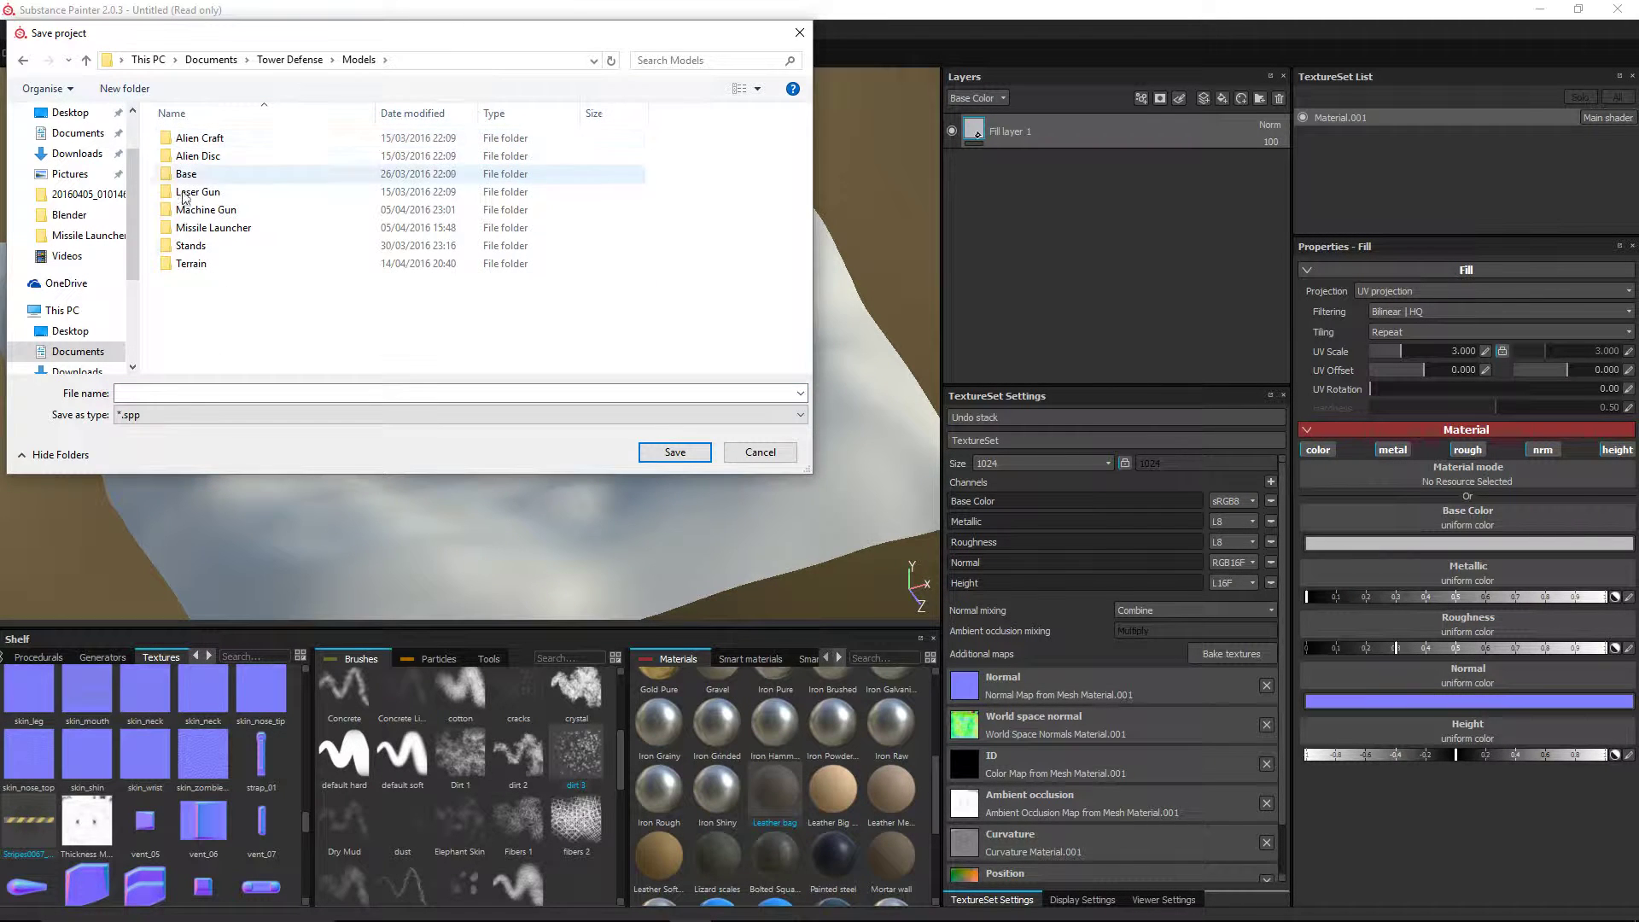
double_click(192, 263)
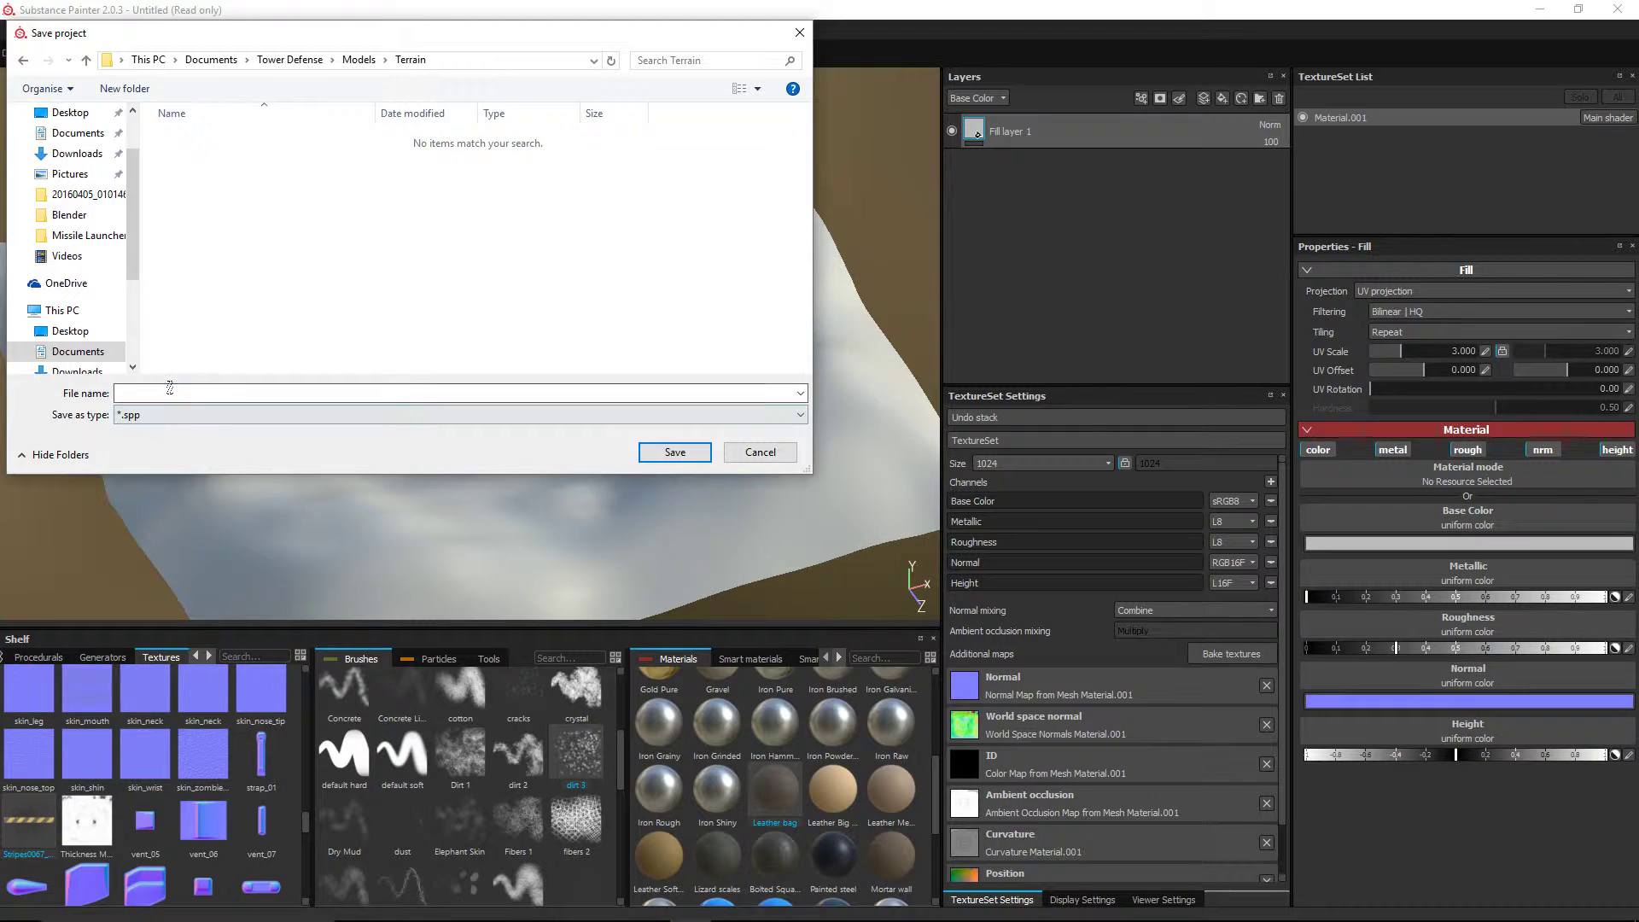
type("terra")
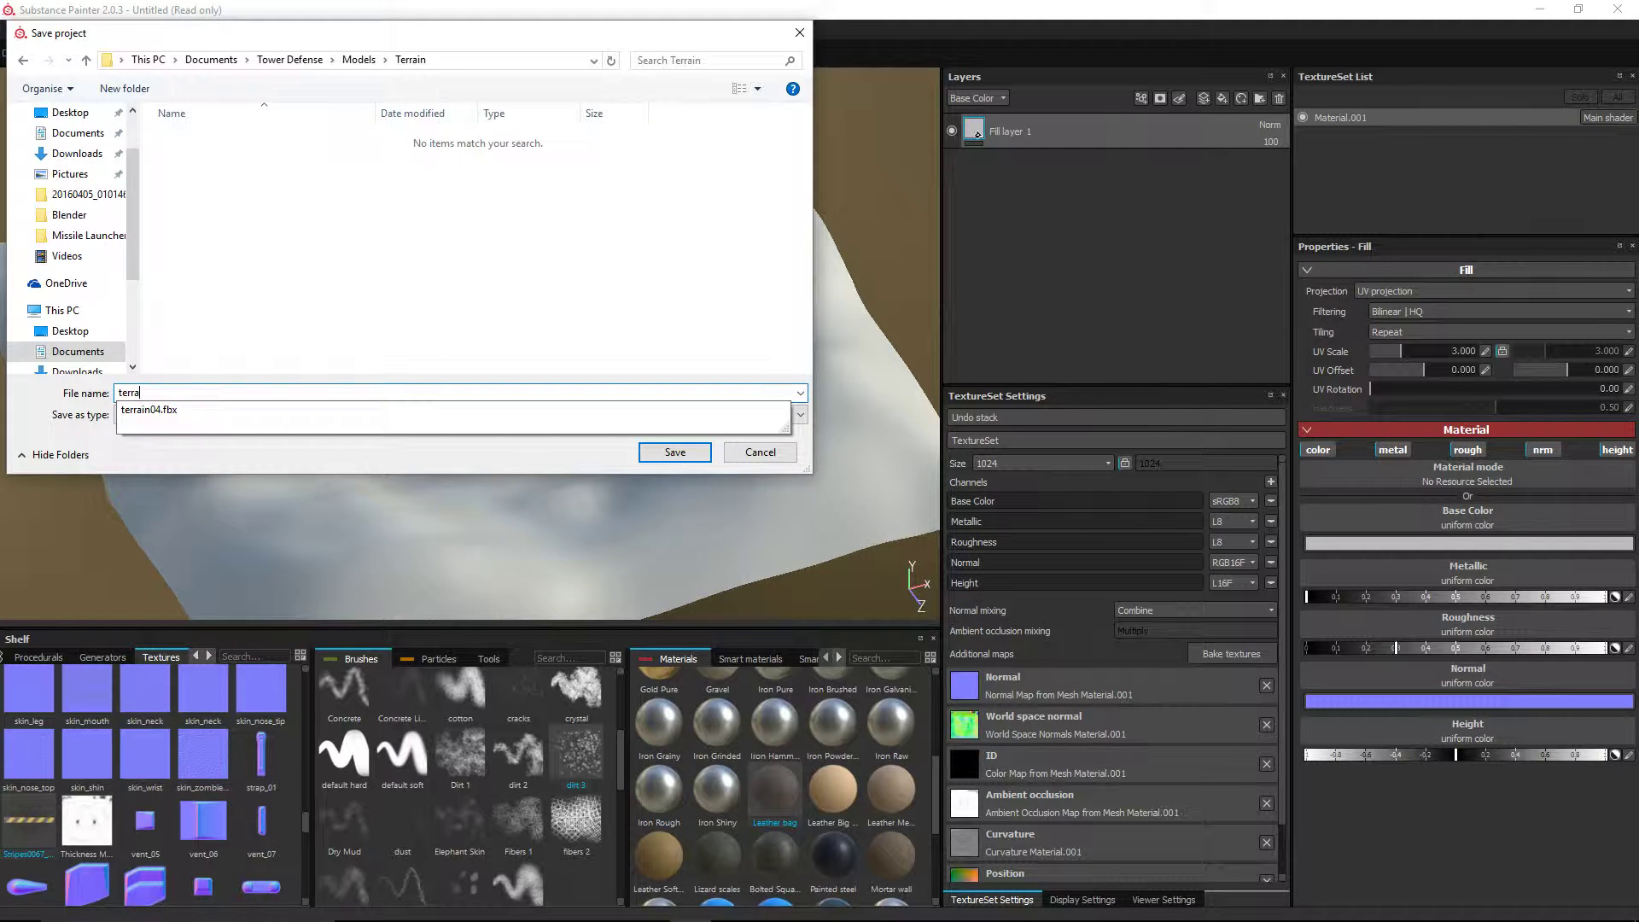
type("in04.fb")
key("Return")
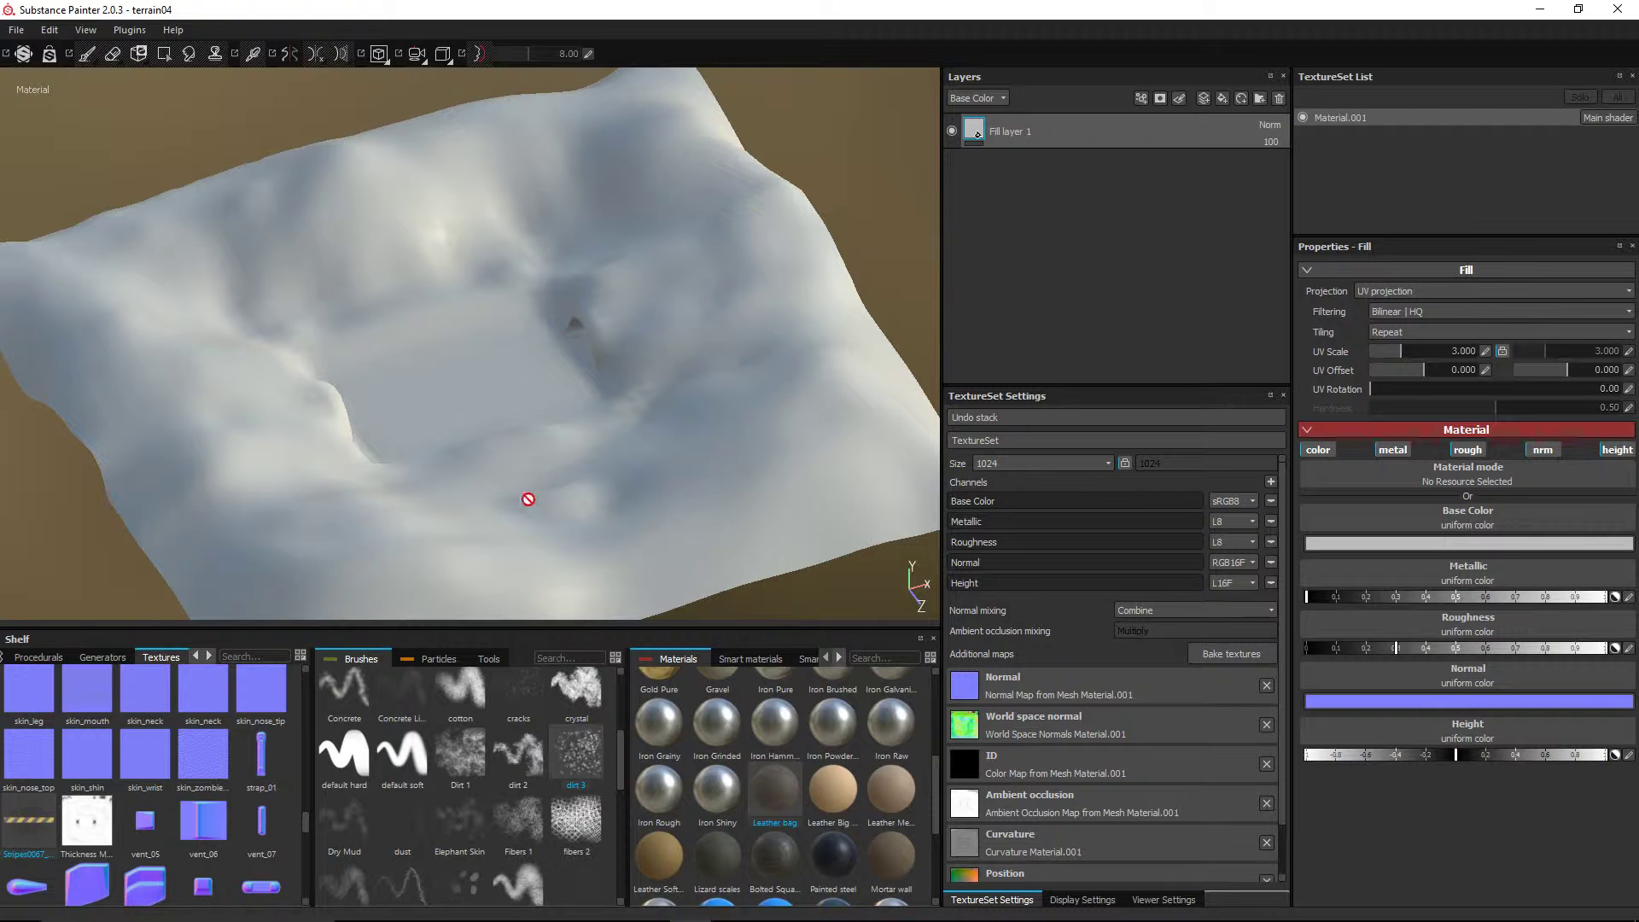
- Look over the moon floor image in File Explorer and the browser's moon texture results, then return to Substance Painter
key("alt+Tab")
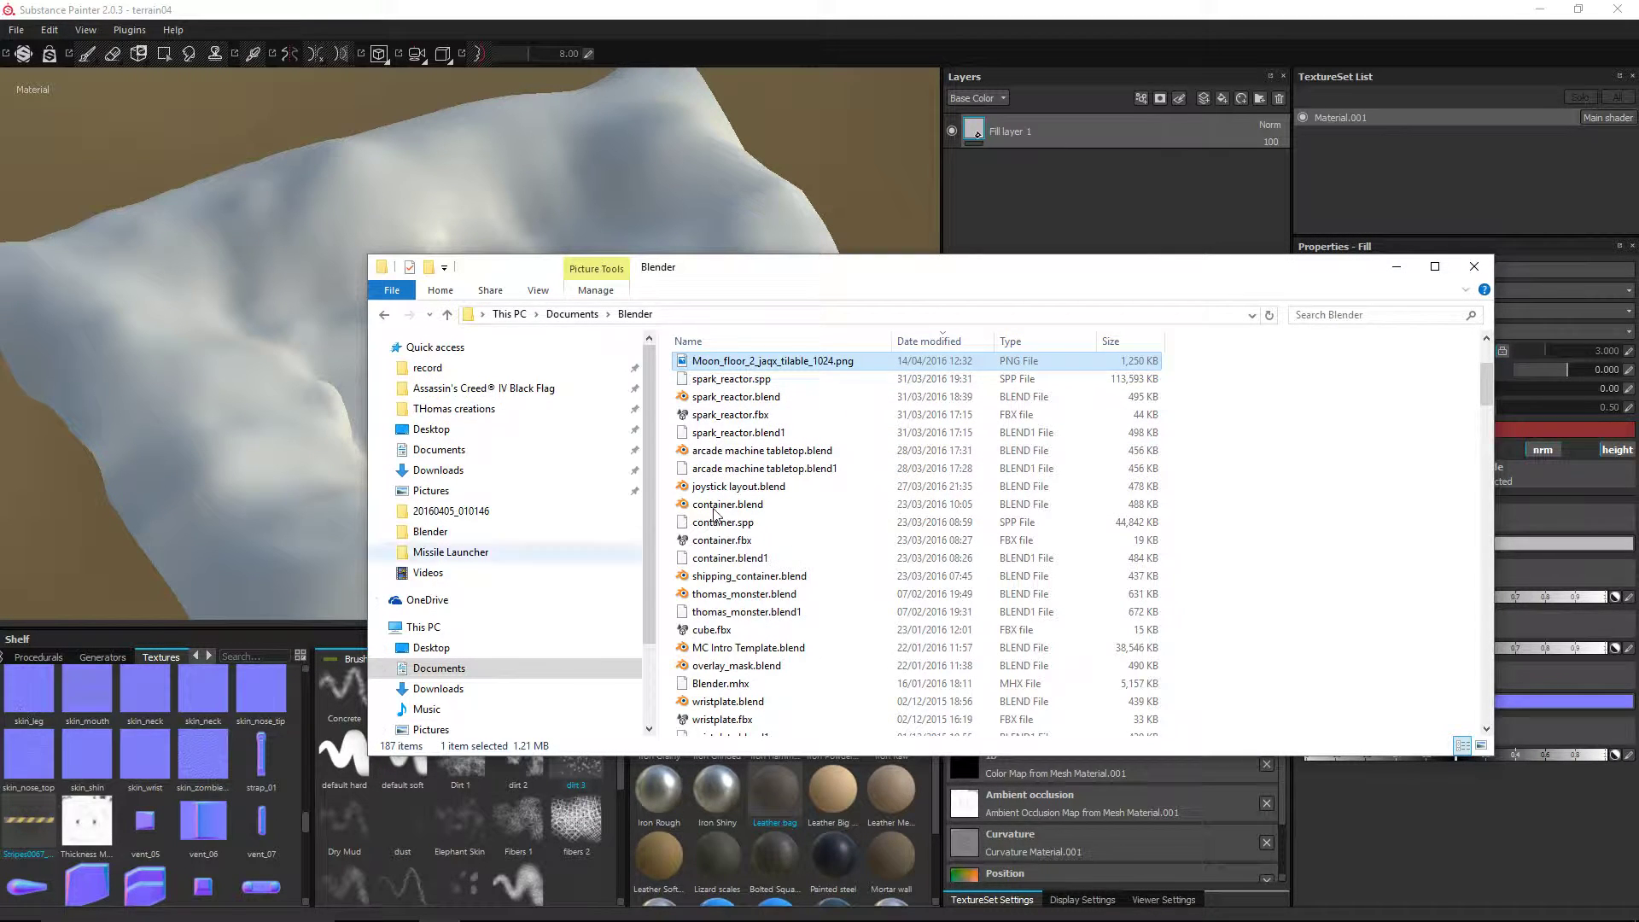
left_click_drag(771, 365, 849, 373)
key("alt+Tab")
key("alt+Tab")
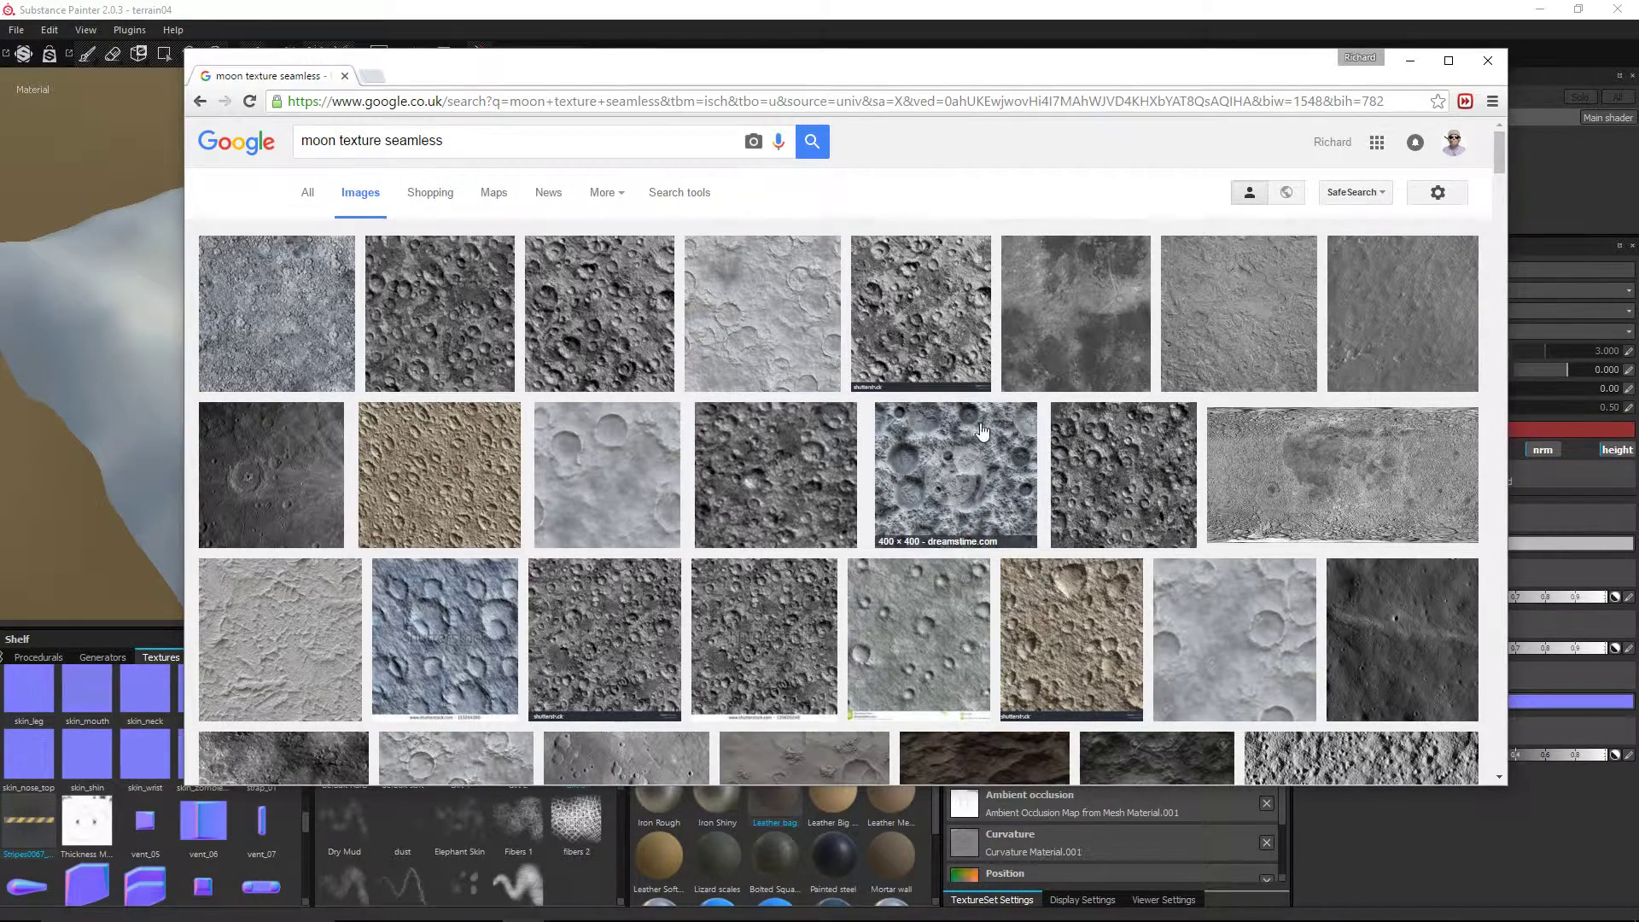
key("alt+Tab")
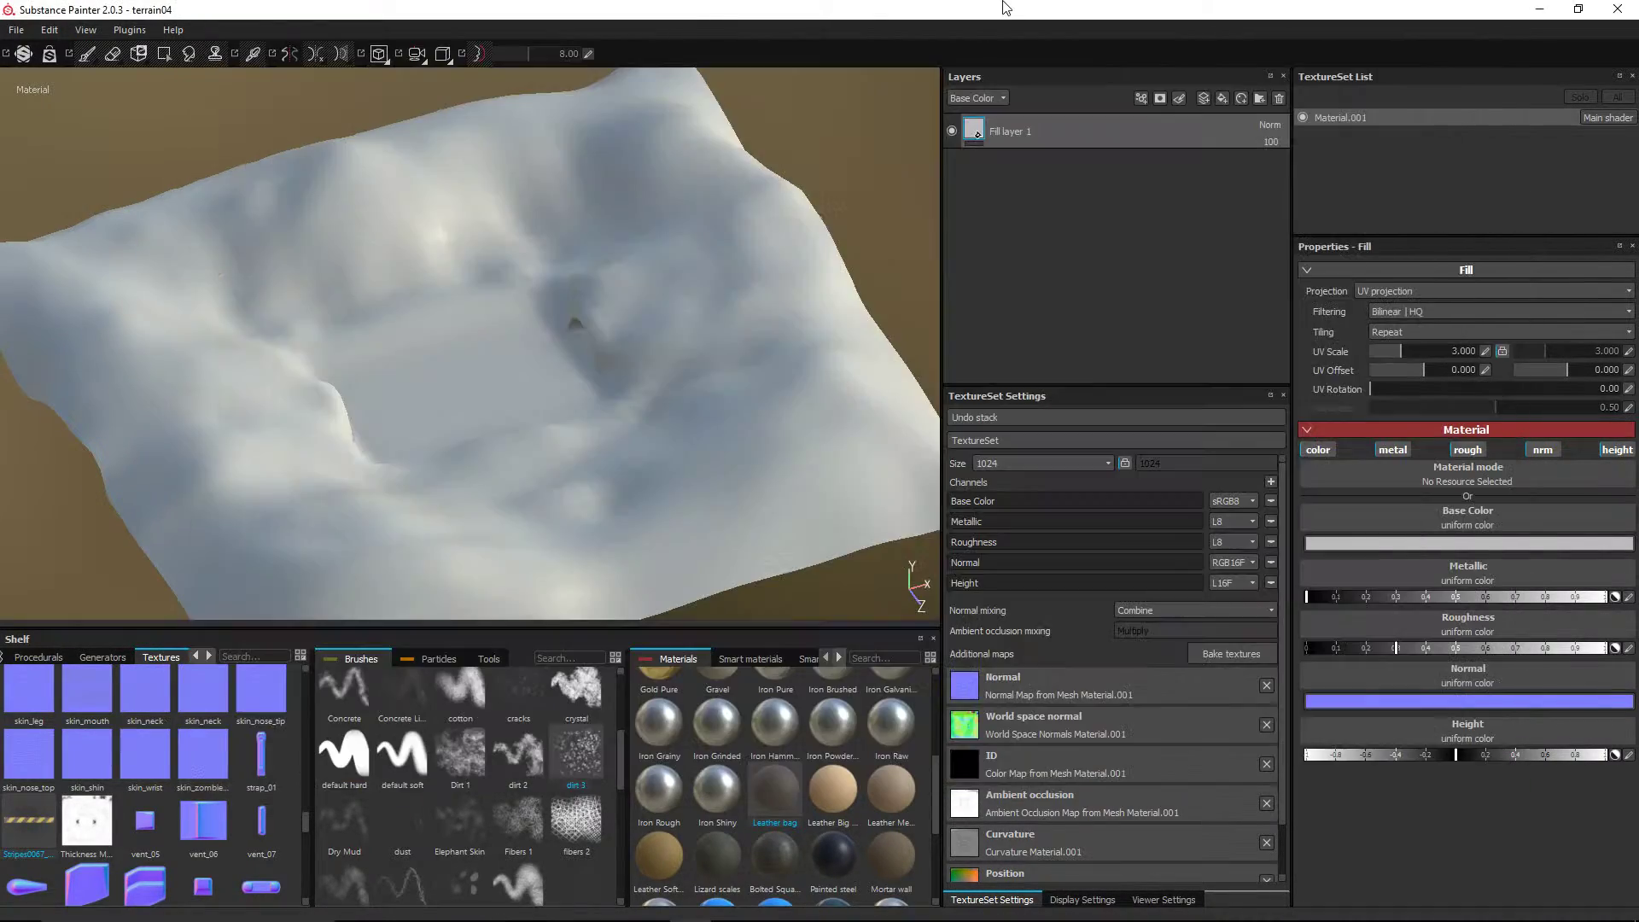
- Import Moon_floor_2_jaqx_tilable_1024.png from File Explorer into the terrain04 project's textures and return to Substance Painter
key("alt+Tab")
key("alt+Tab")
left_click_drag(766, 397, 146, 829)
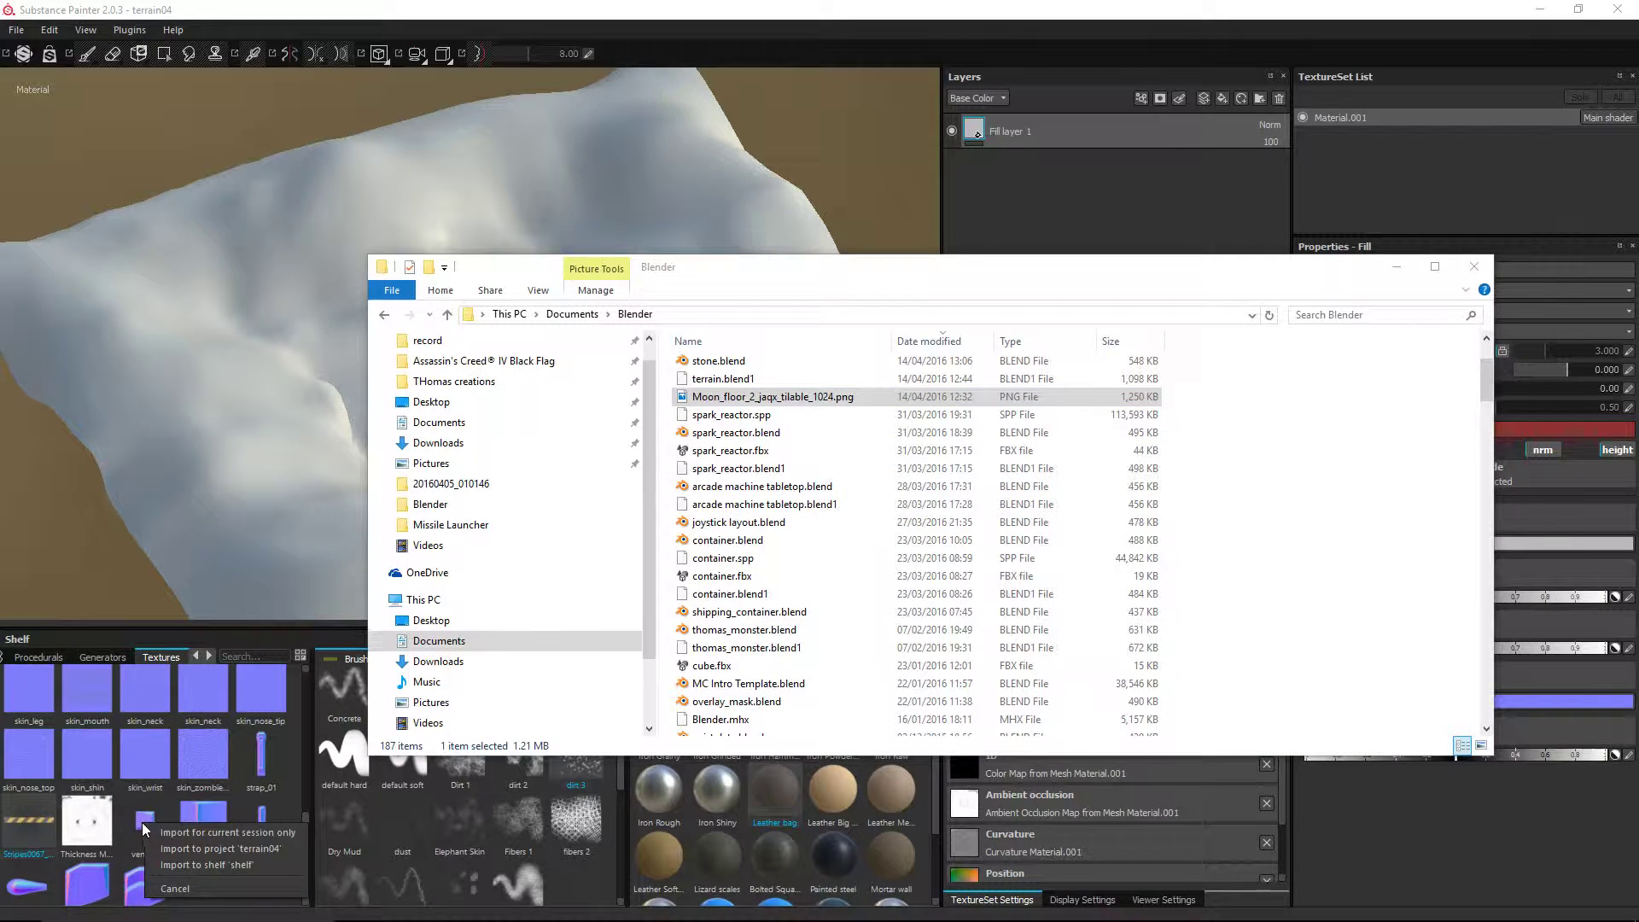
left_click(229, 852)
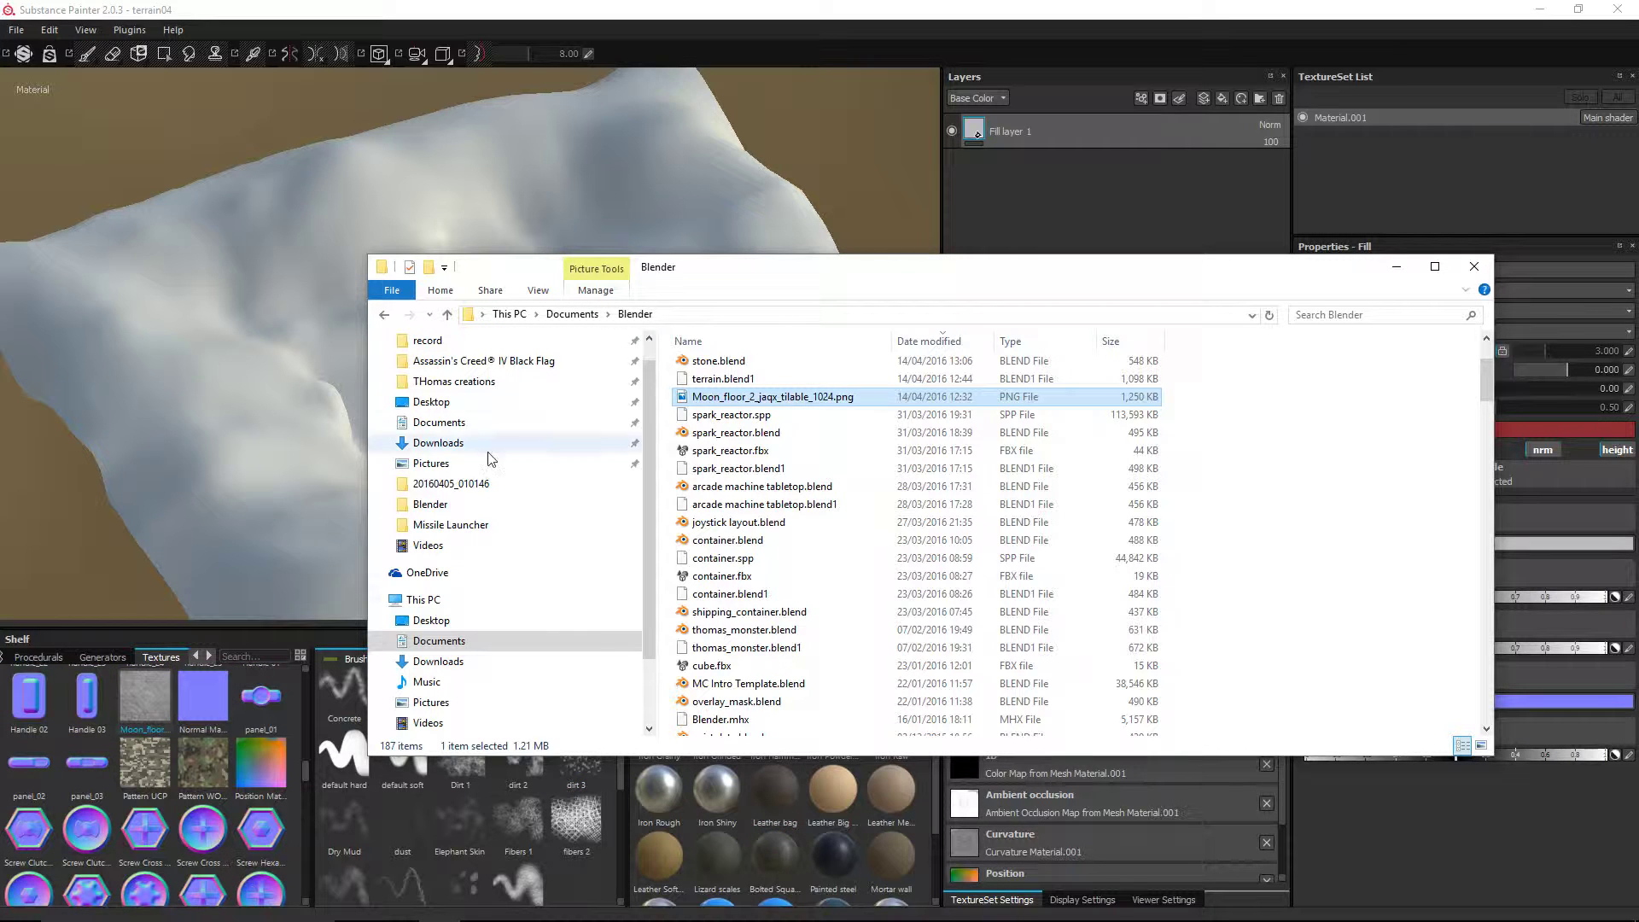
left_click(945, 15)
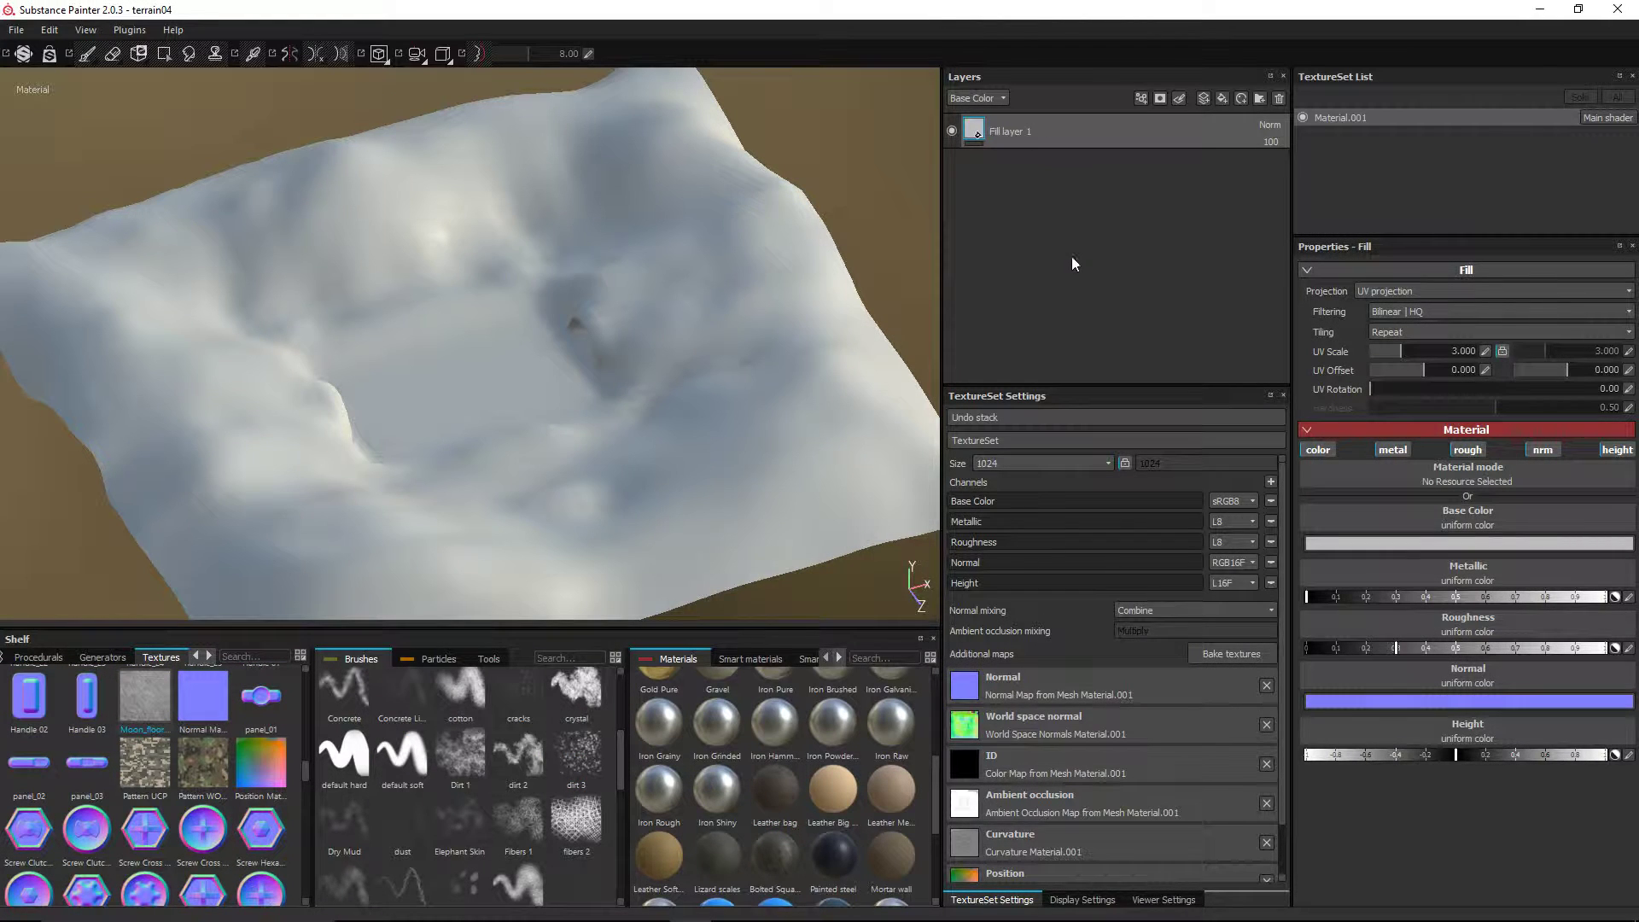
- Disable the fill layer's metal, rough, nrm and height channels, leaving only color enabled
left_click(1391, 449)
left_click(1467, 450)
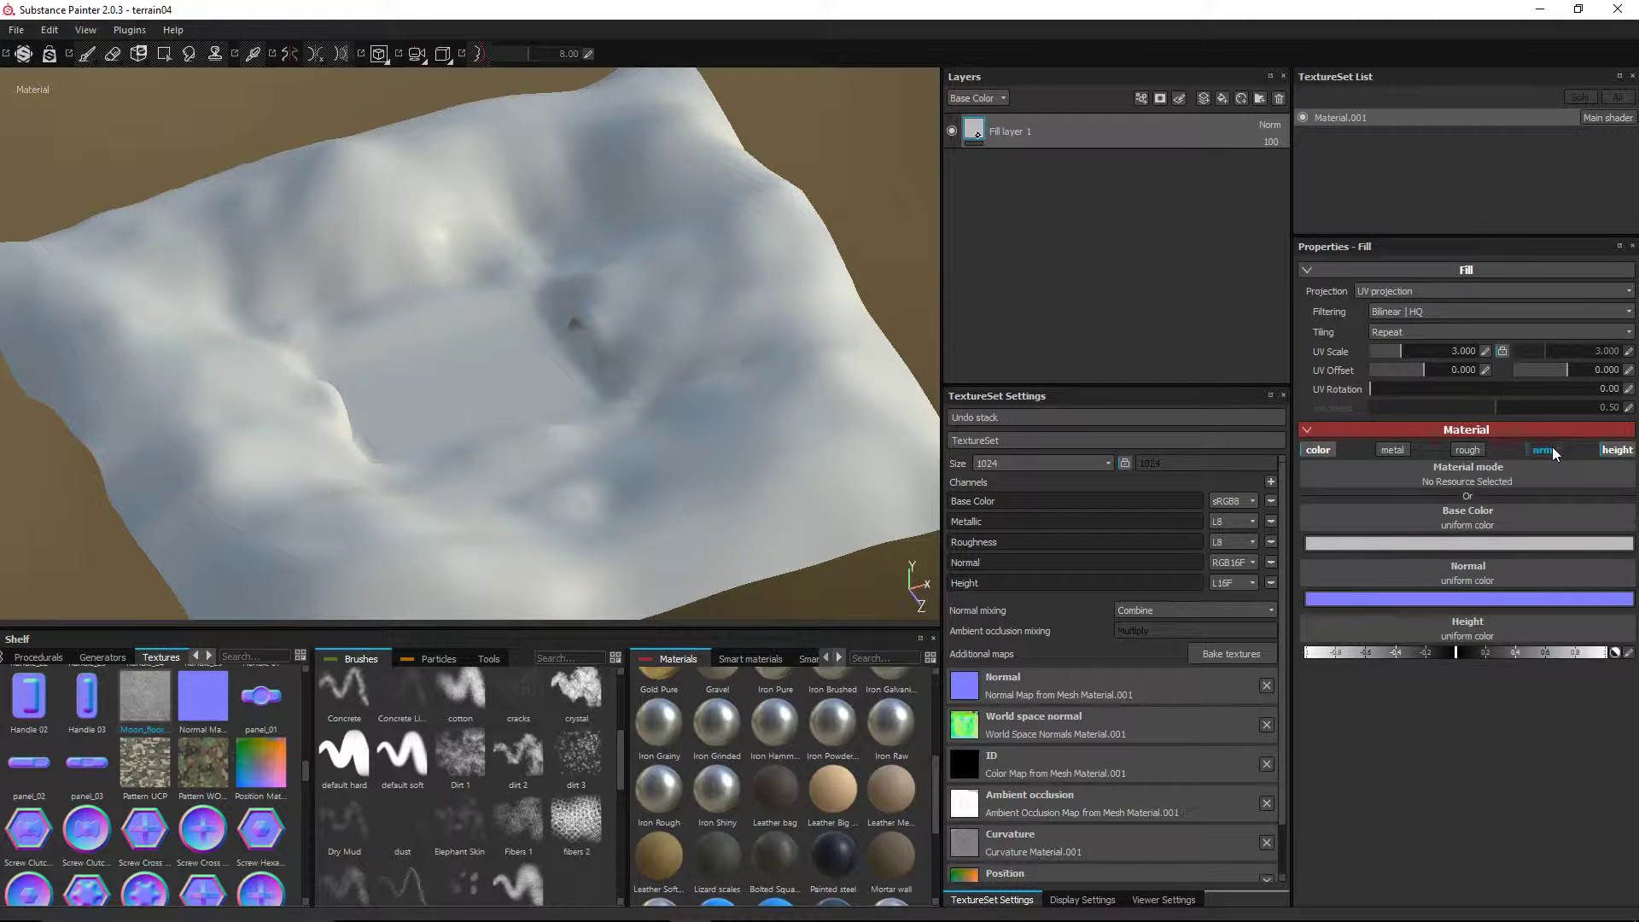
left_click(1549, 449)
left_click(1617, 449)
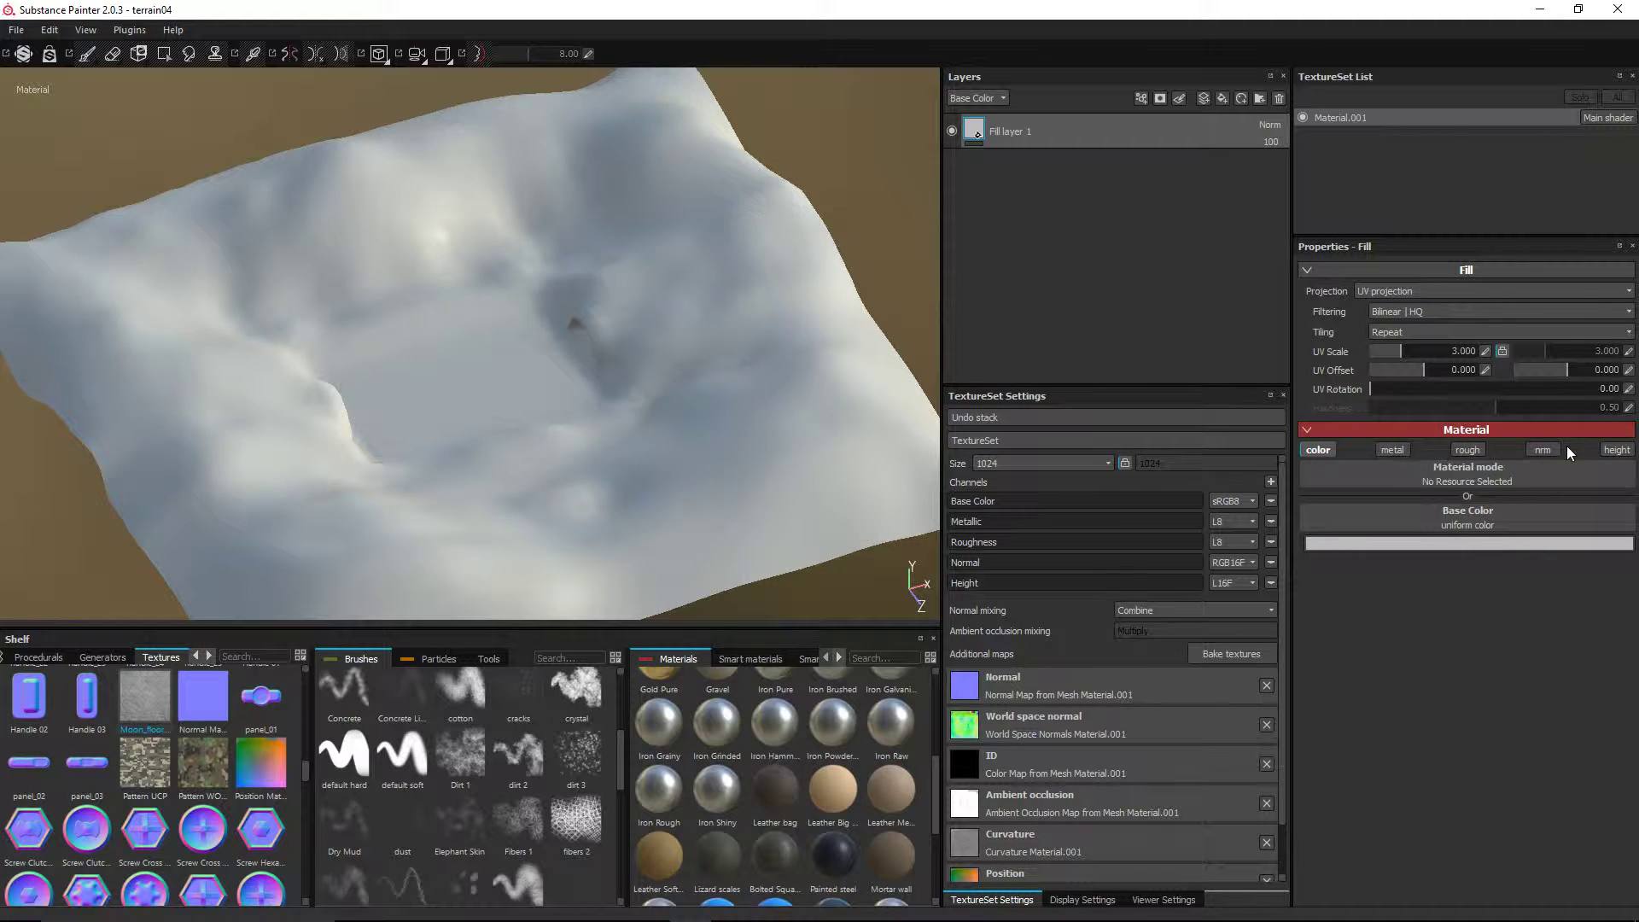
- Assign the Moon_floor_2_jaqx_tilable_1024 texture as the fill layer's base color
left_click(1432, 529)
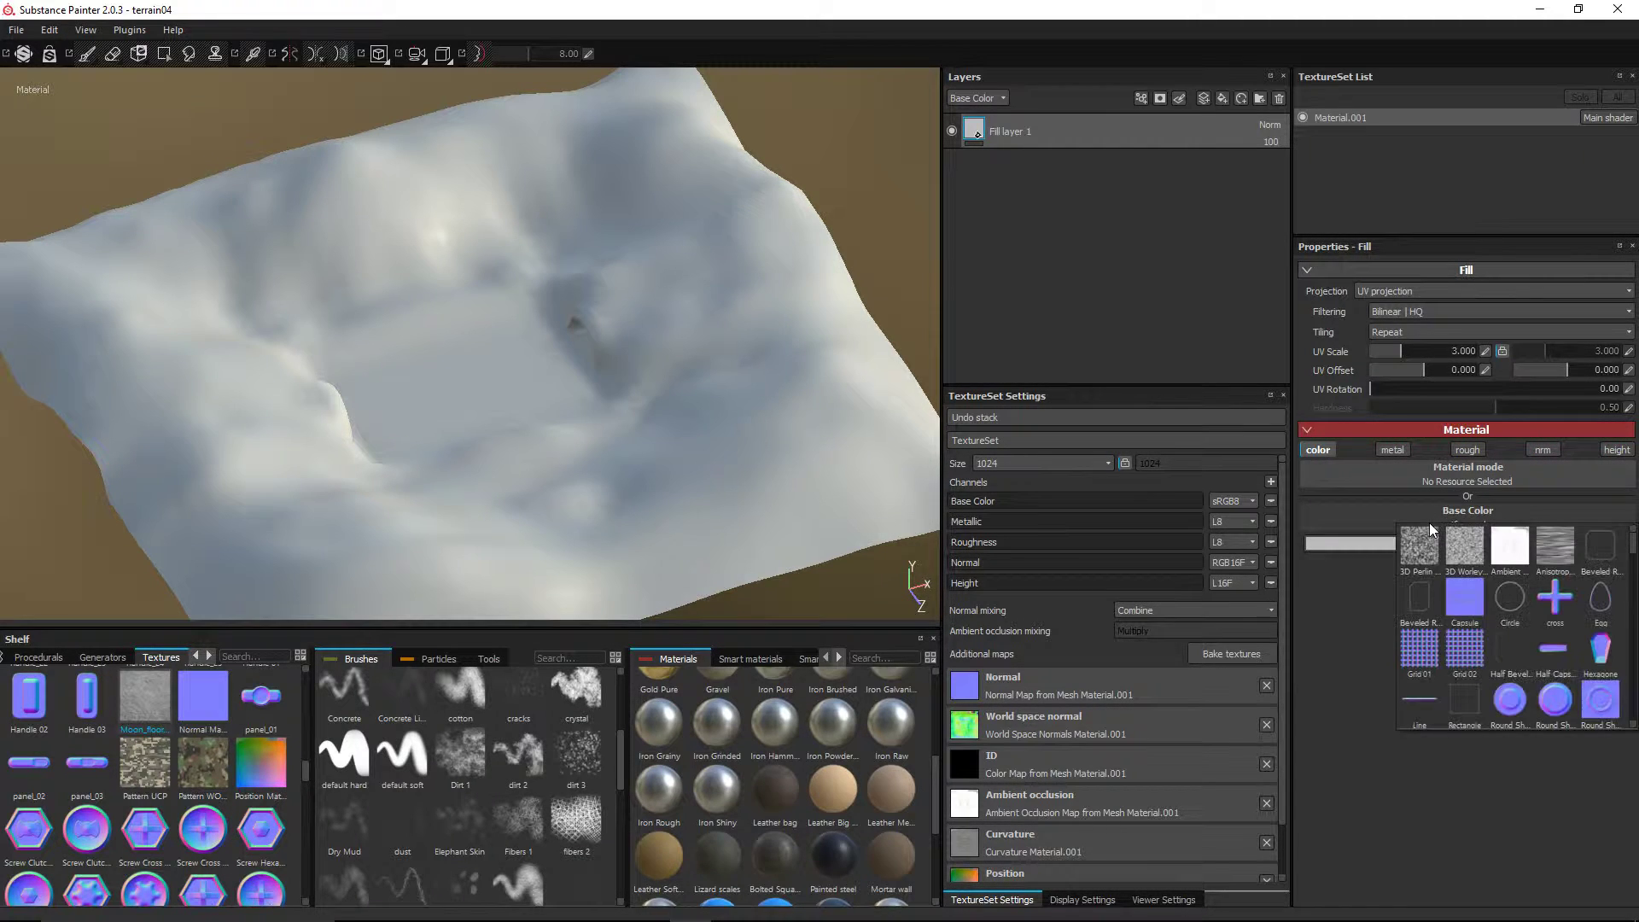
scroll(1518, 606, "down", 10)
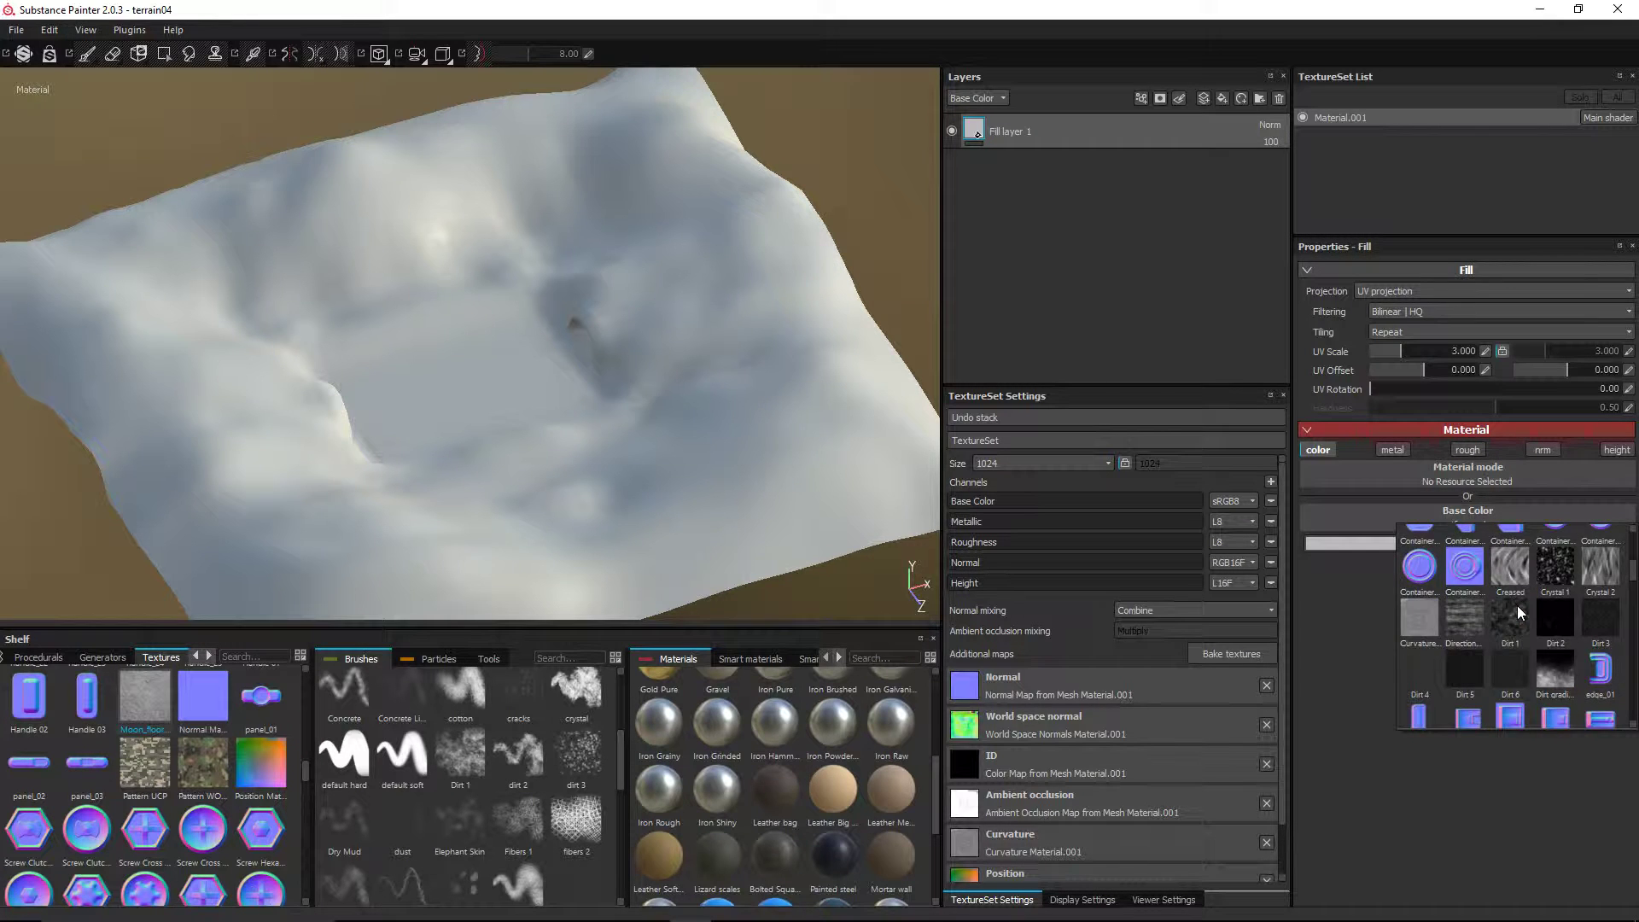
scroll(1517, 606, "down", 5)
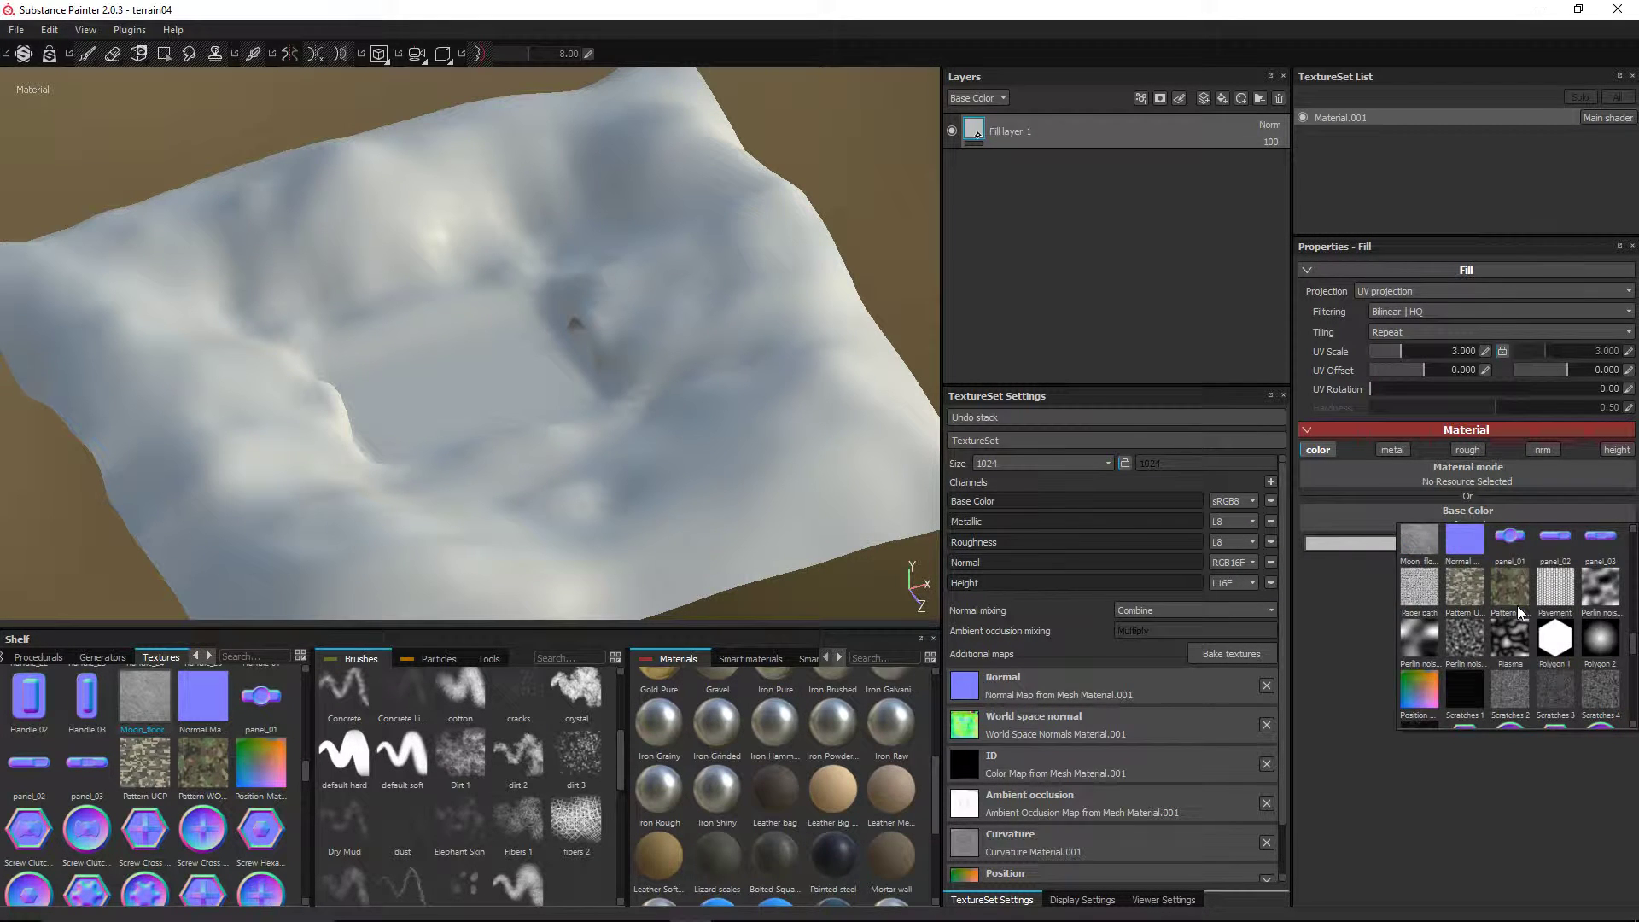
scroll(1517, 606, "up", 3)
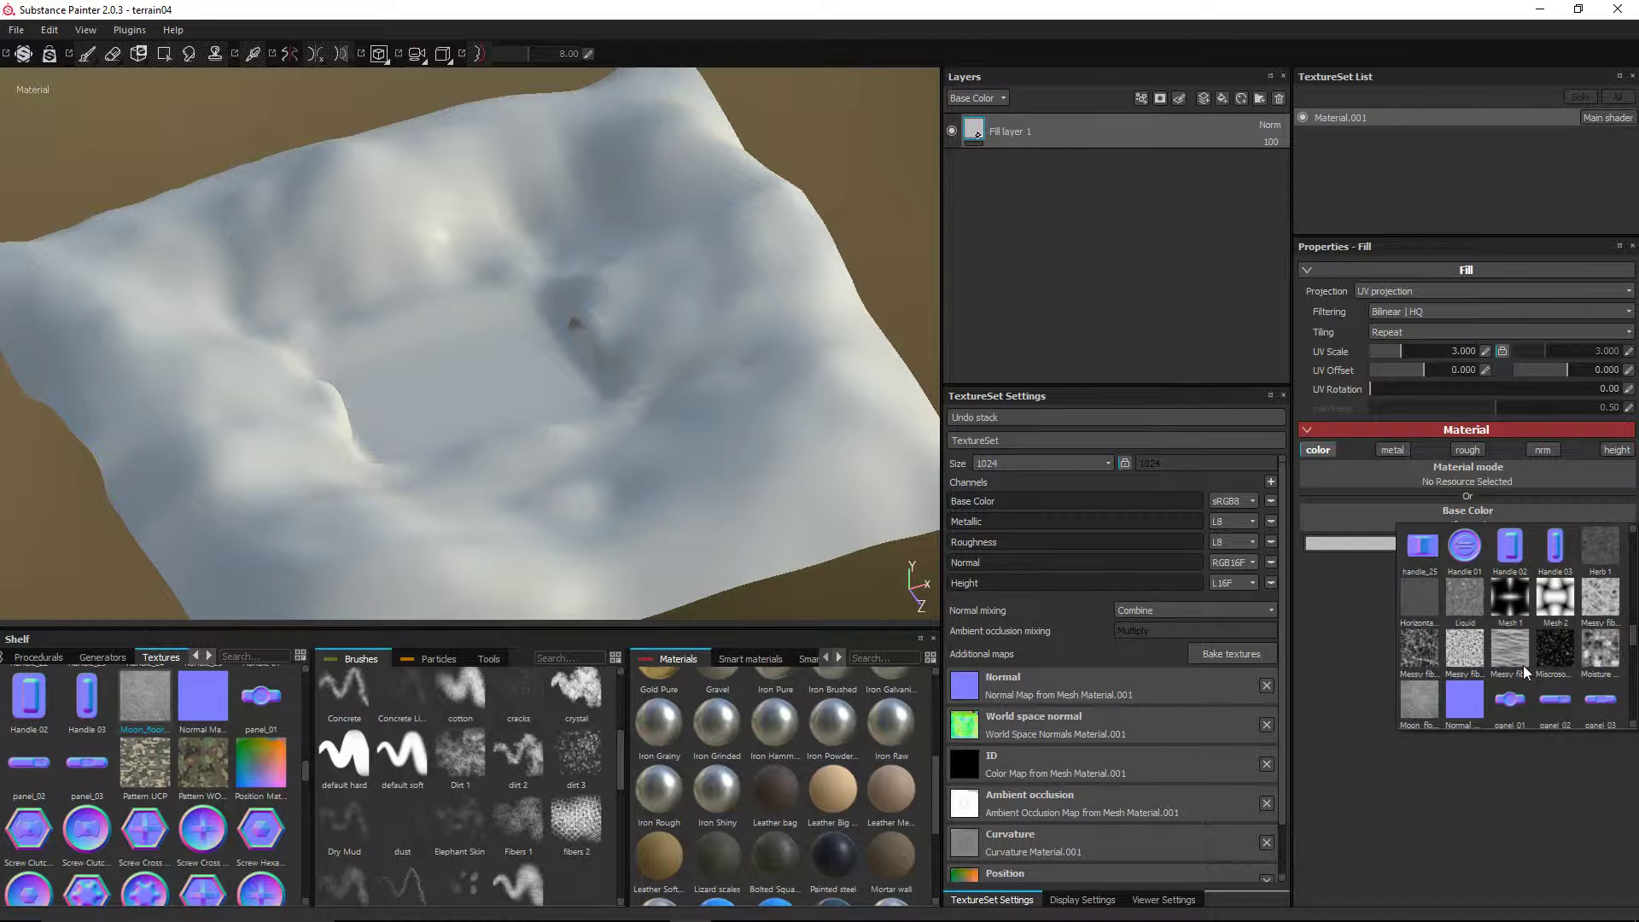
left_click(1426, 693)
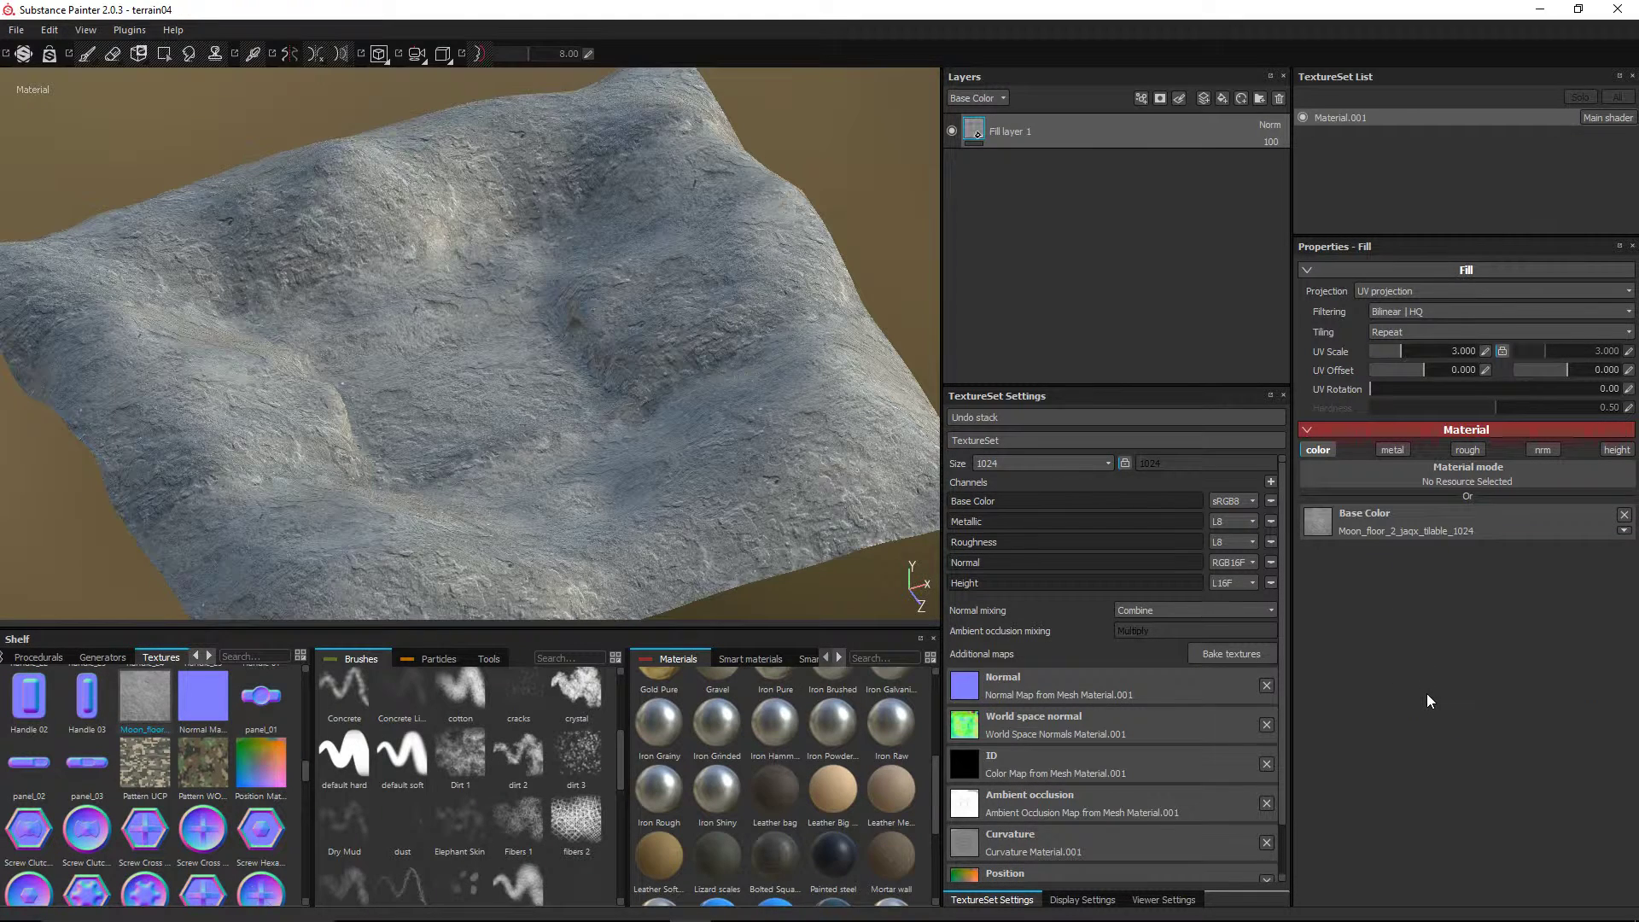
- Try a UV scale of 64 on the moon floor texture and set the scale back to 3
scroll(720, 373, "up", 3)
mouse_move(615, 314)
left_mouse_down("alt")
mouse_move(612, 284)
mouse_move(627, 300)
left_mouse_up("alt")
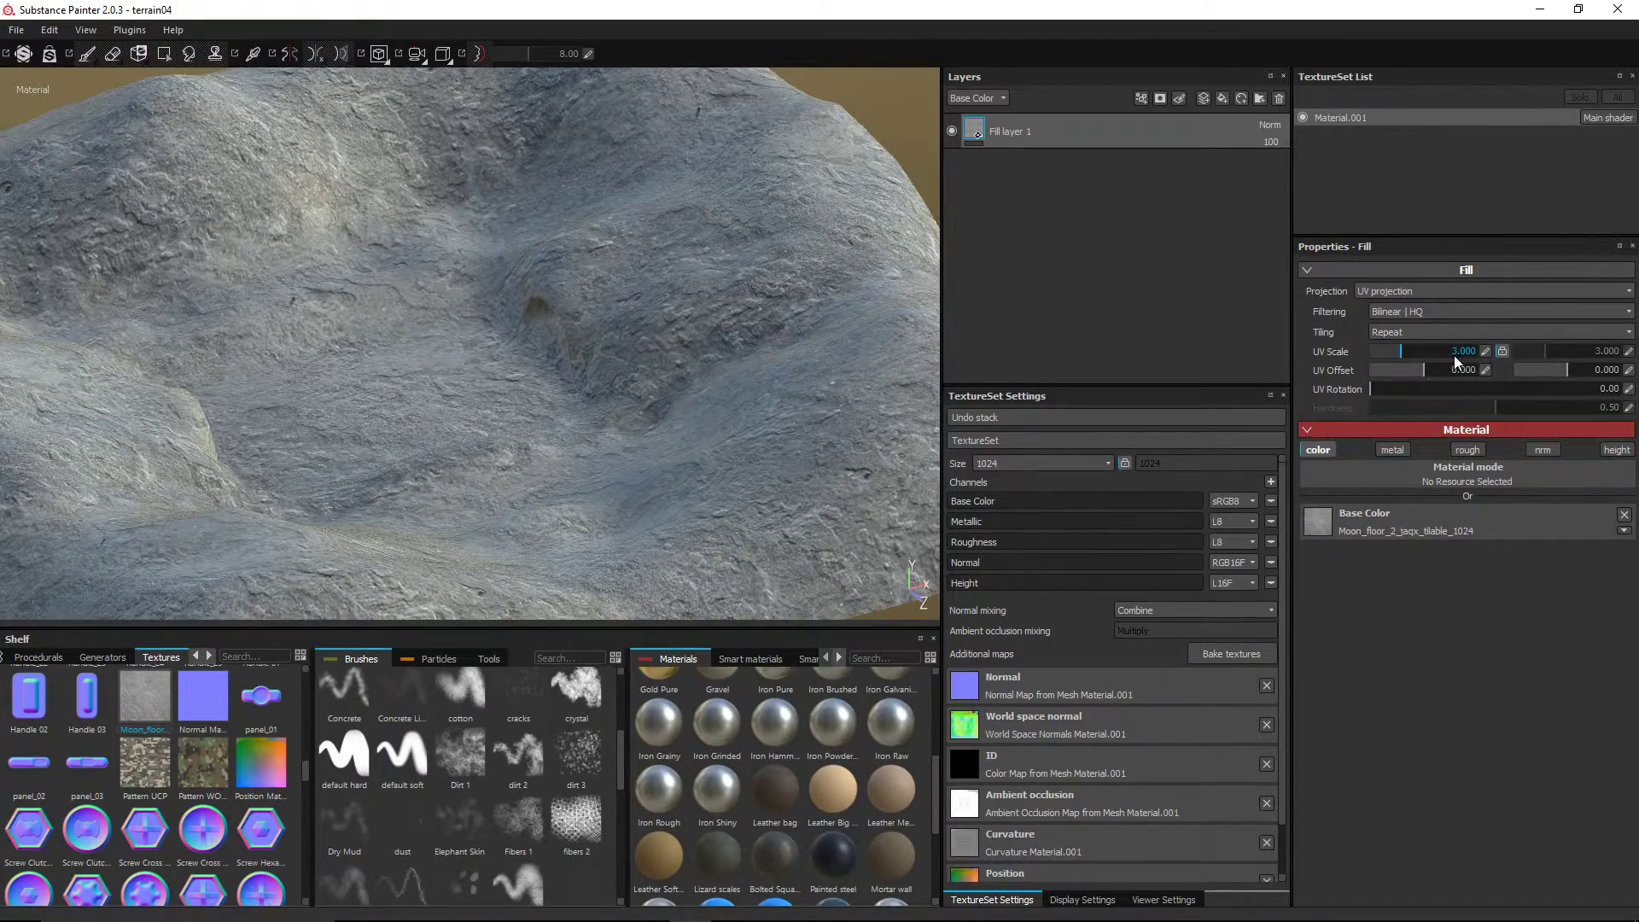
left_click_drag(746, 335, 802, 363, "alt")
scroll(507, 373, "up", 2)
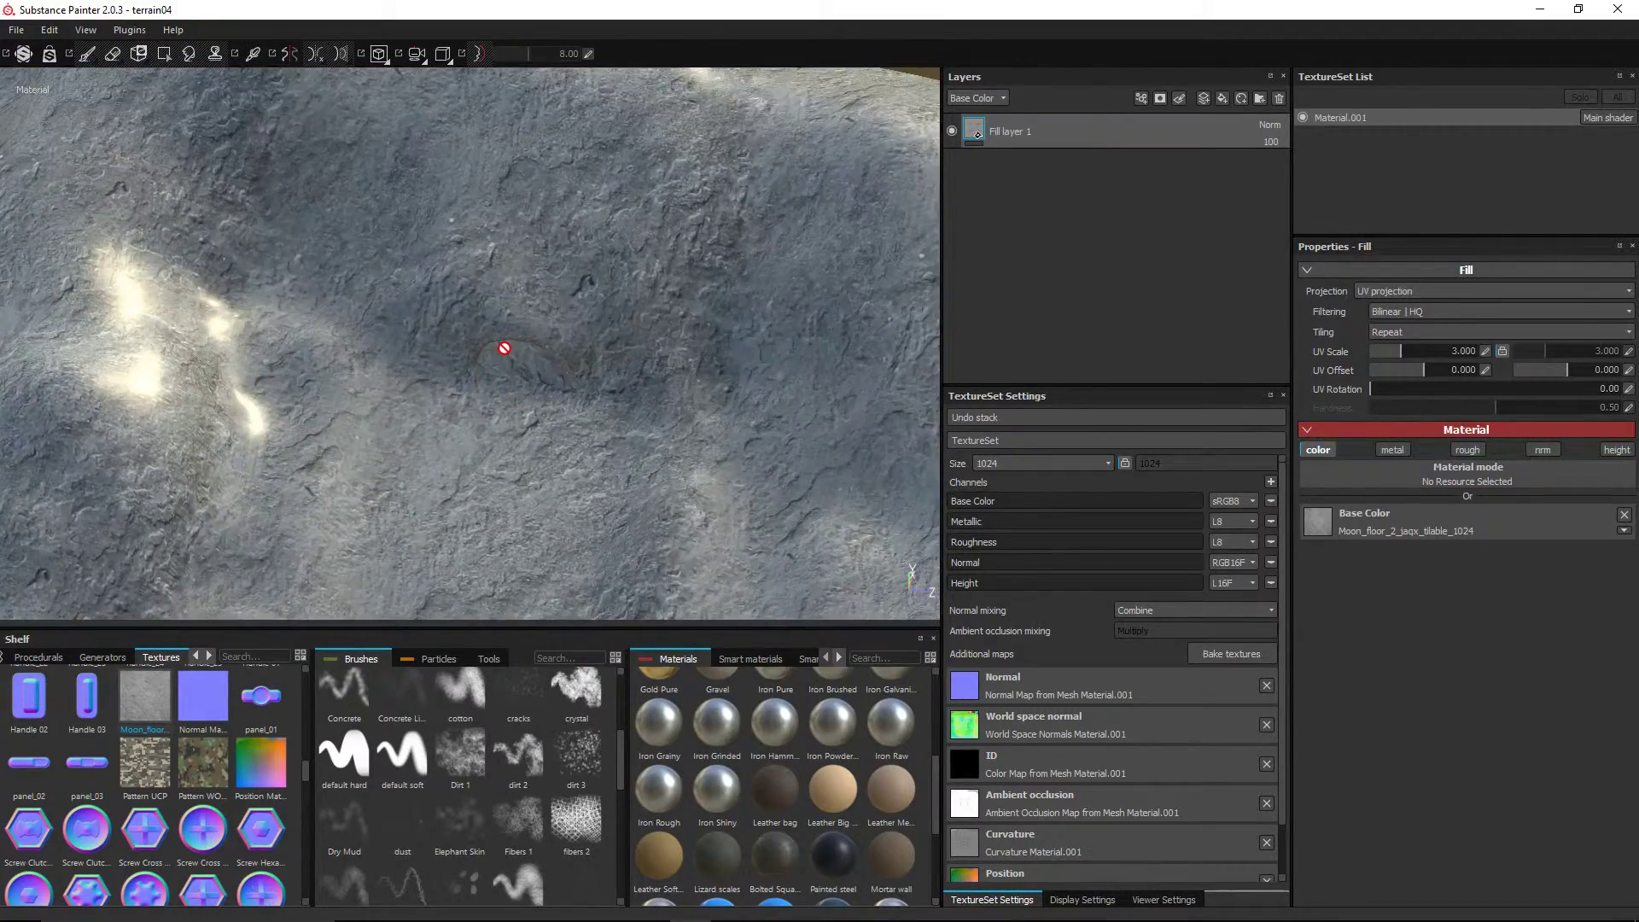
left_click_drag(505, 351, 362, 312, "alt")
scroll(478, 354, "up", 2)
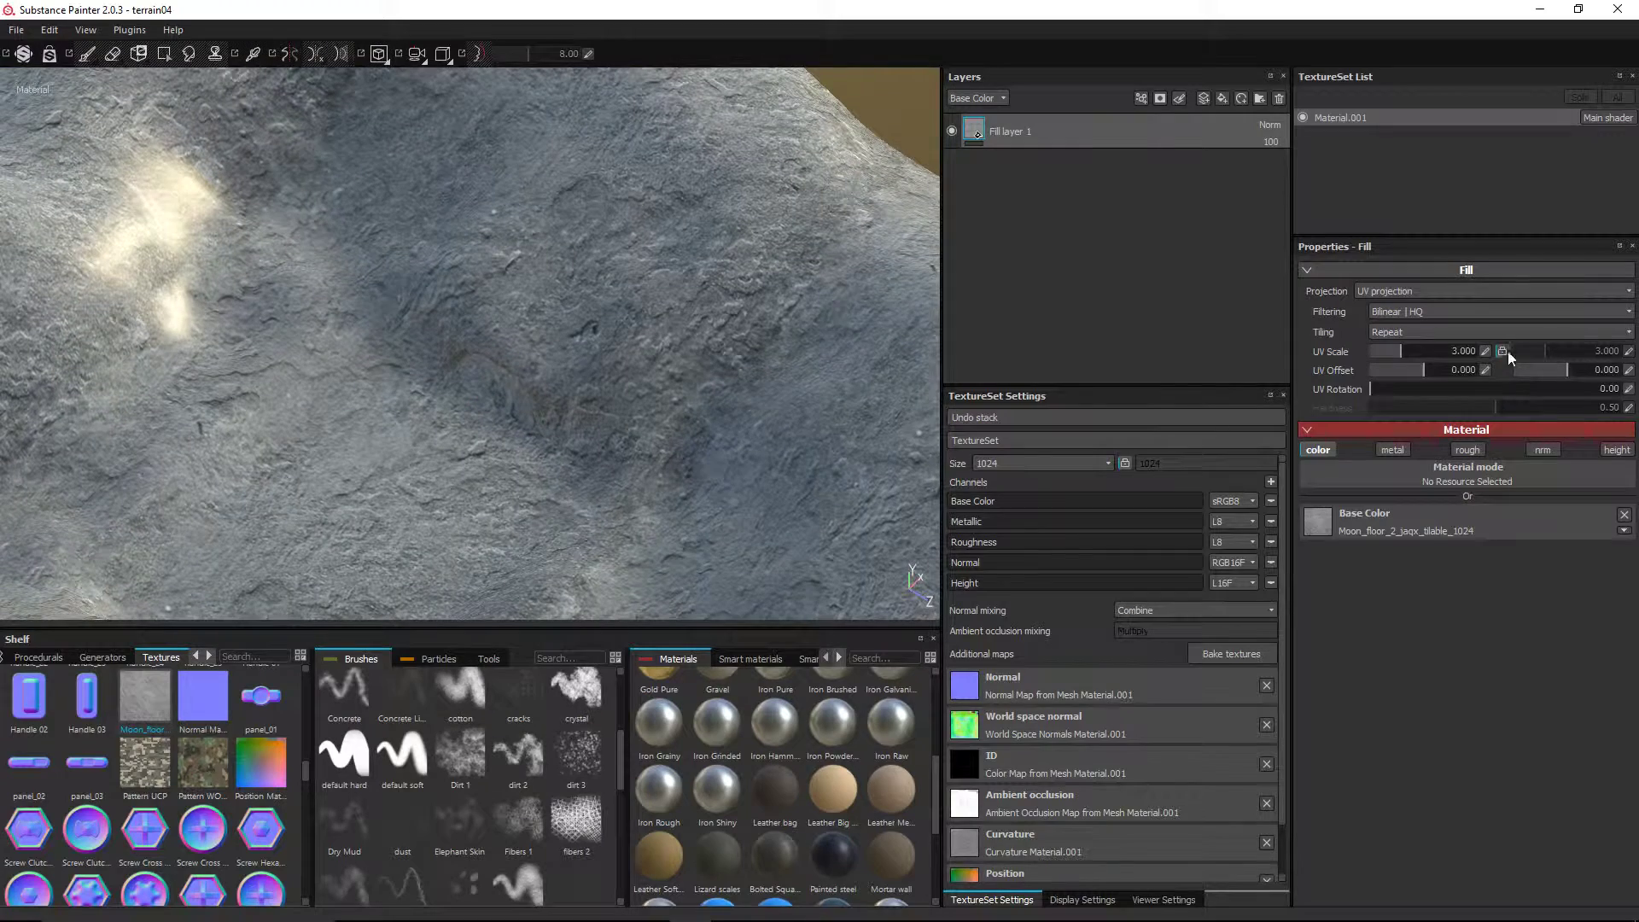
left_click(1486, 352)
type("64")
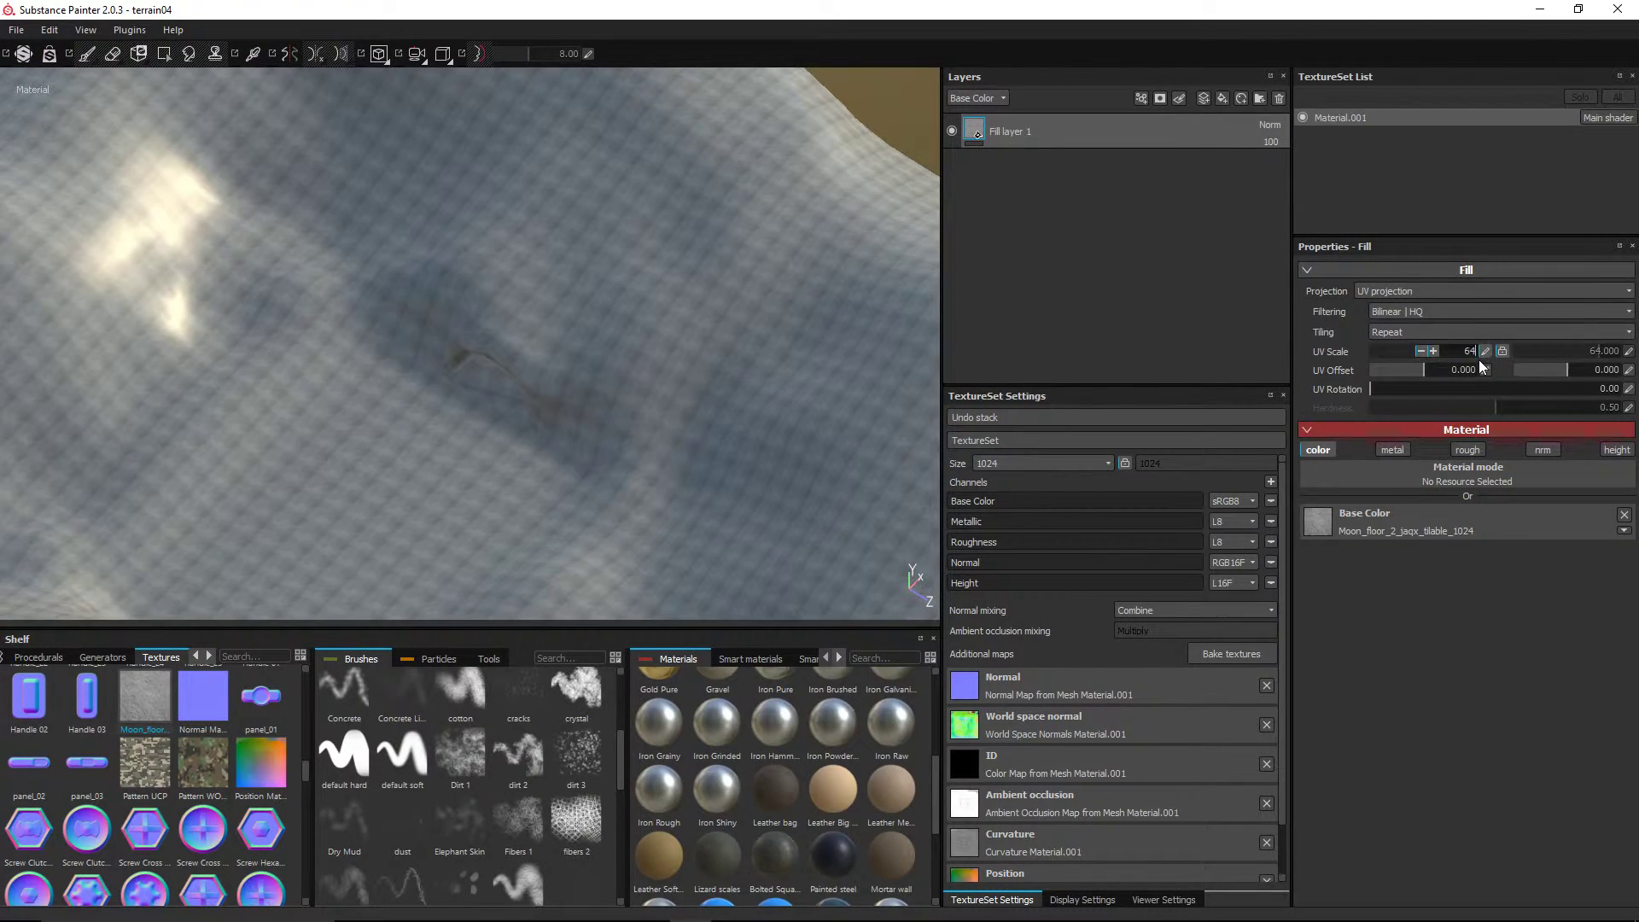
key("Return")
left_click(1484, 353)
type("3")
key("Return")
- Enable the fill layer's roughness channel, raise roughness to about 0.8 and check the terrain surface from above
scroll(596, 289, "down", 5)
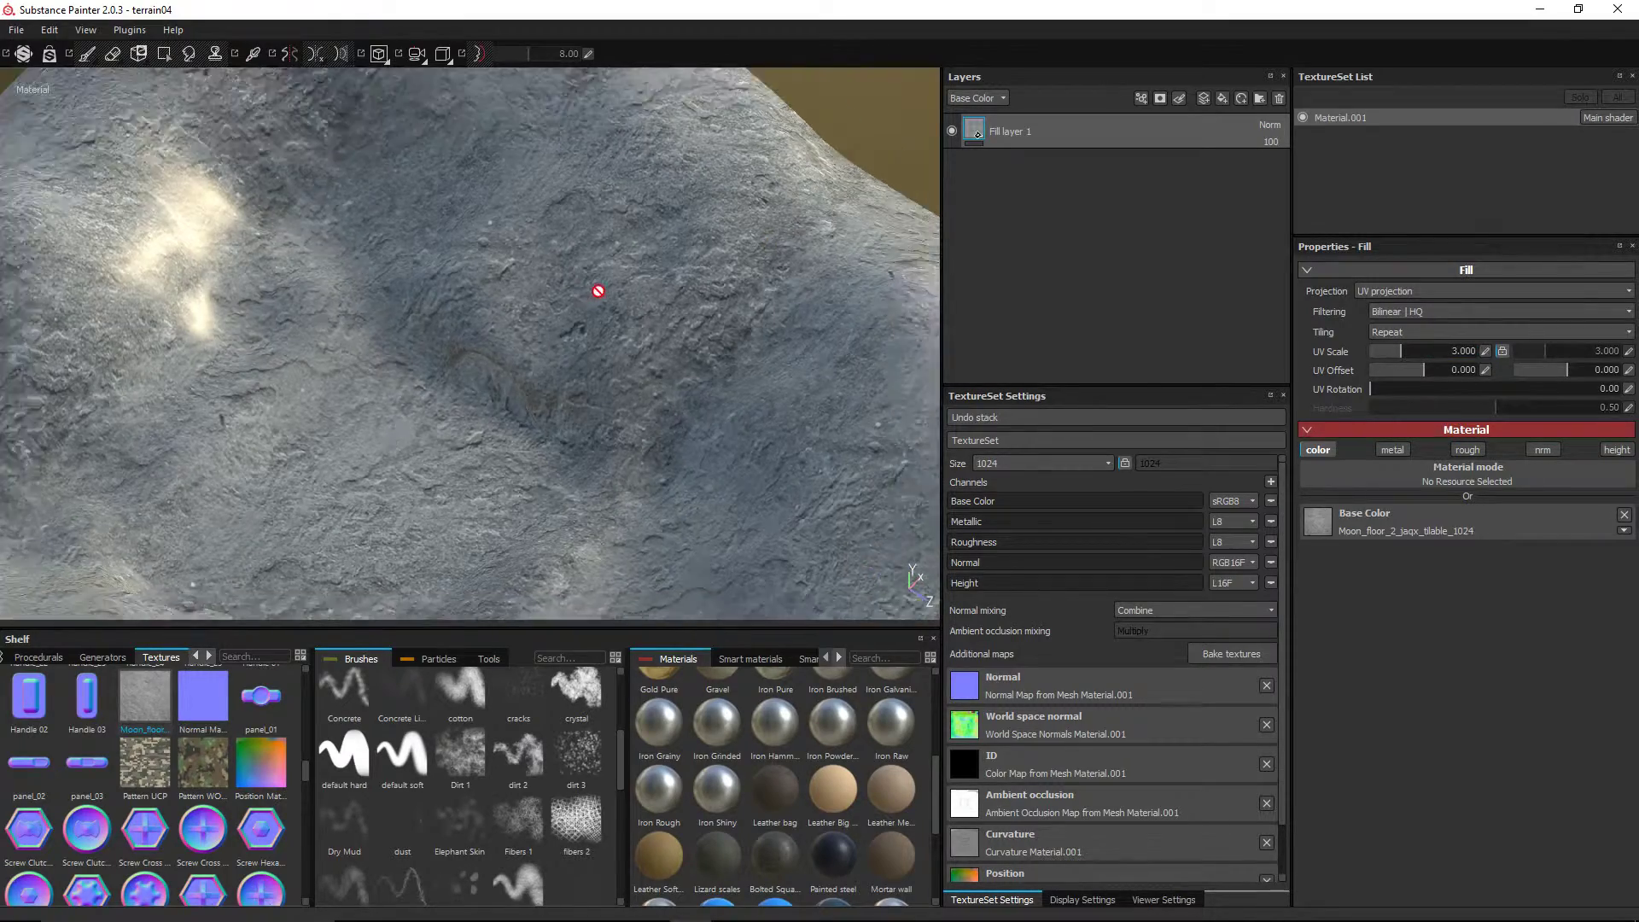
left_click_drag(619, 341, 657, 339, "alt")
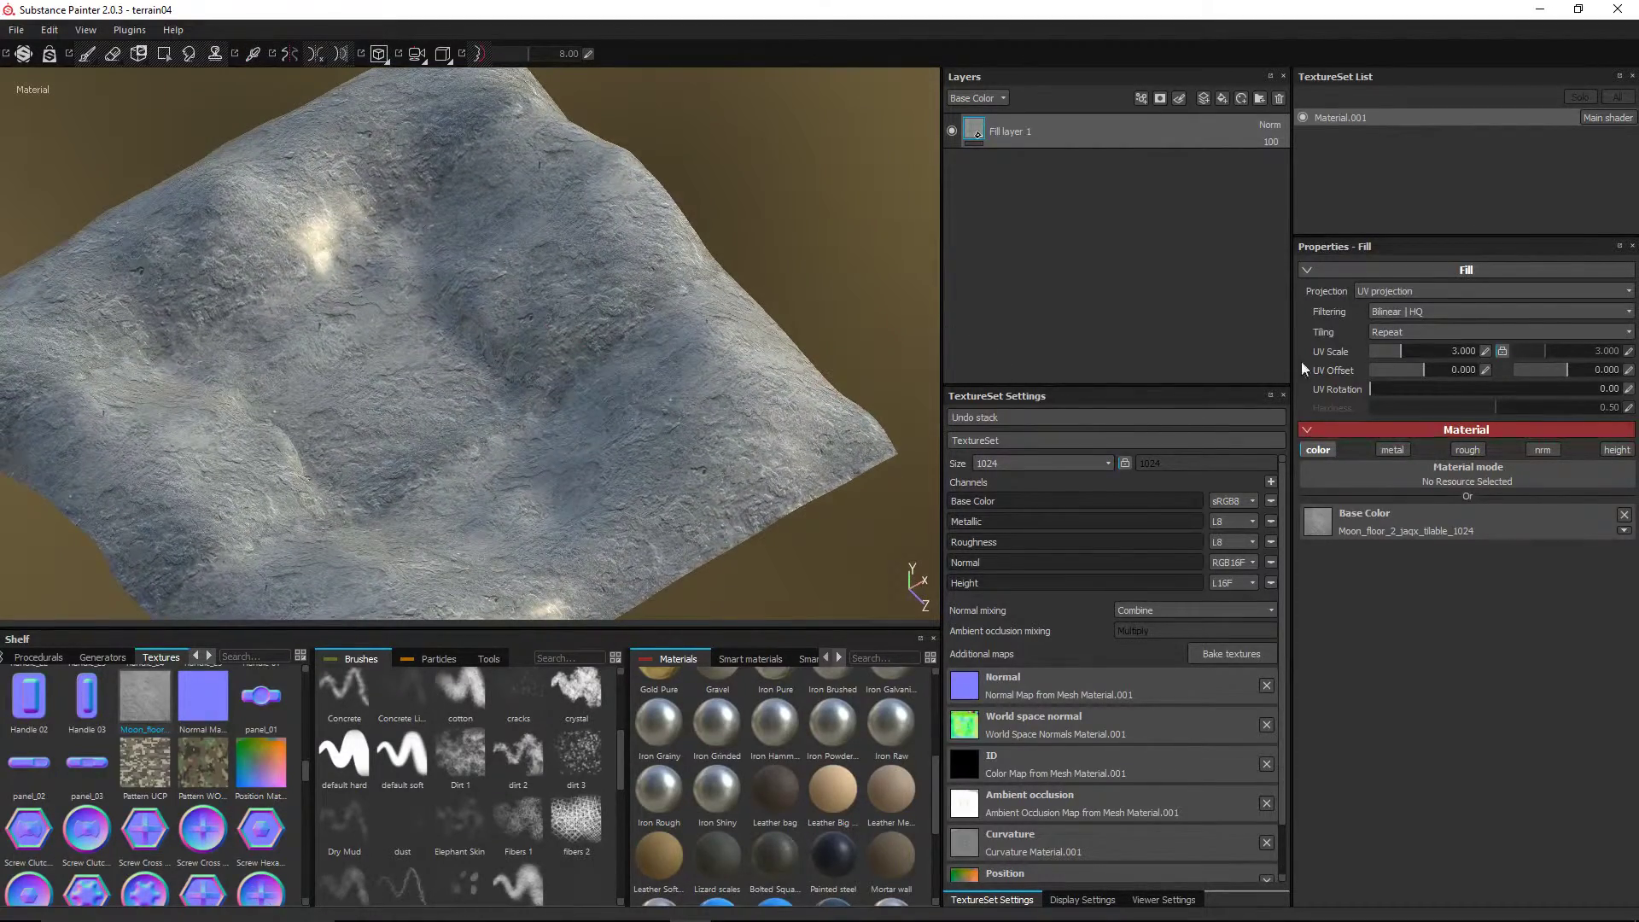
left_click(1470, 451)
mouse_move(1400, 586)
left_mouse_down()
mouse_move(1572, 589)
mouse_move(1552, 589)
left_mouse_up()
left_click_drag(346, 323, 214, 394, "alt")
middle_click_drag(326, 318, 487, 296, "alt")
left_click_drag(486, 297, 463, 307, "alt")
mouse_move(462, 307)
right_mouse_down("alt")
mouse_move(476, 314)
mouse_move(498, 264)
mouse_move(464, 304)
right_mouse_up("alt")
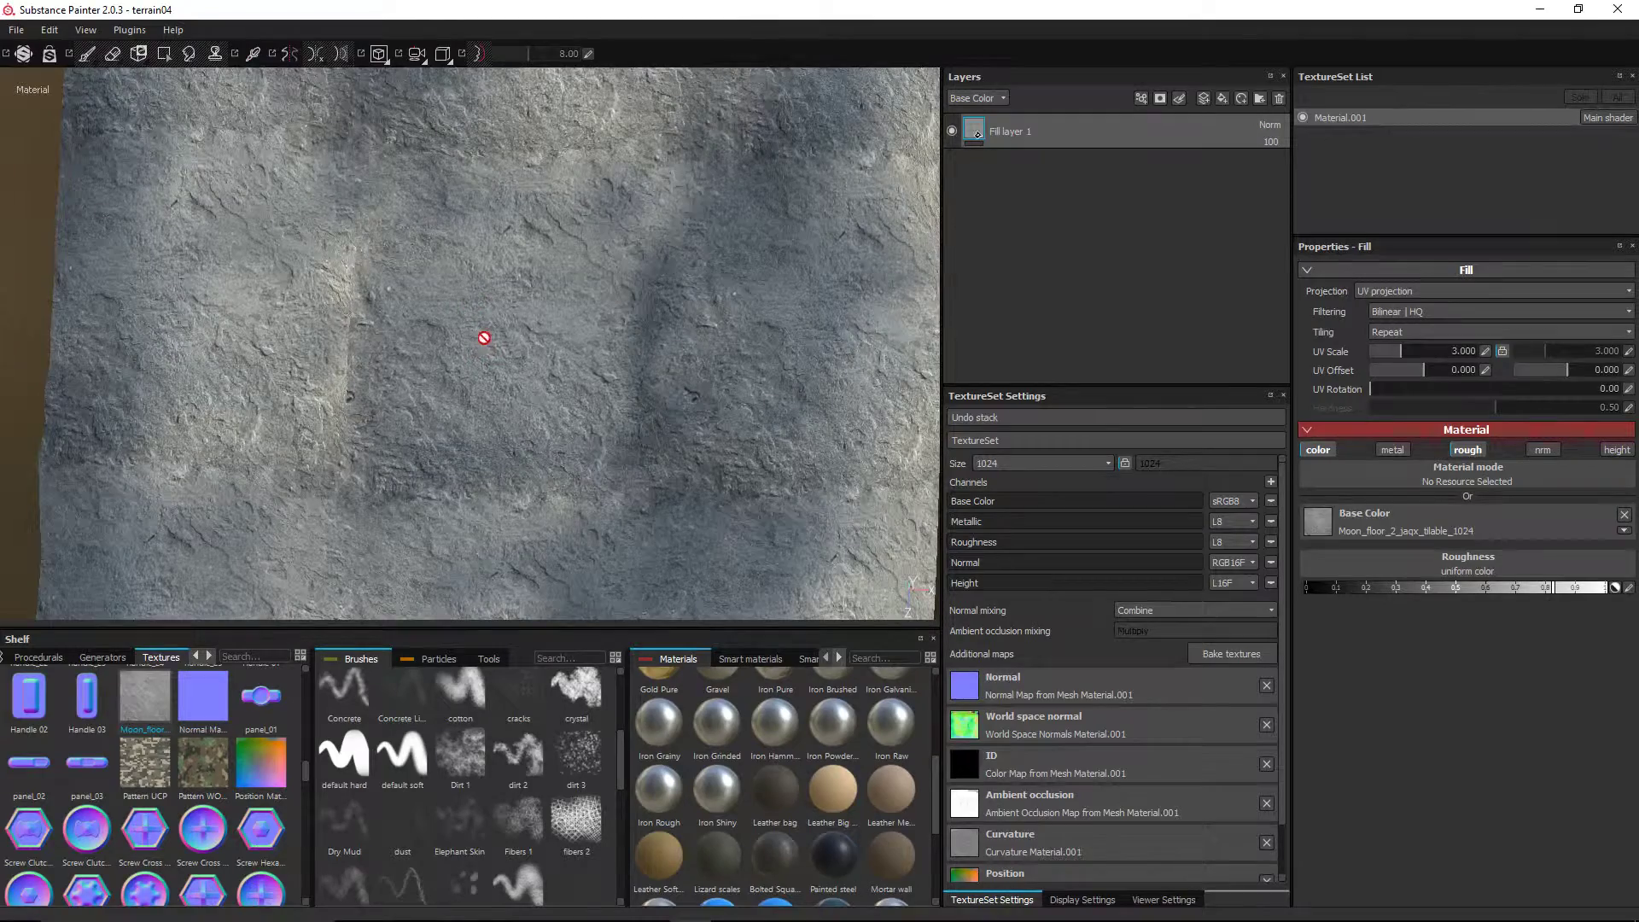
left_click_drag(484, 337, 464, 298, "alt")
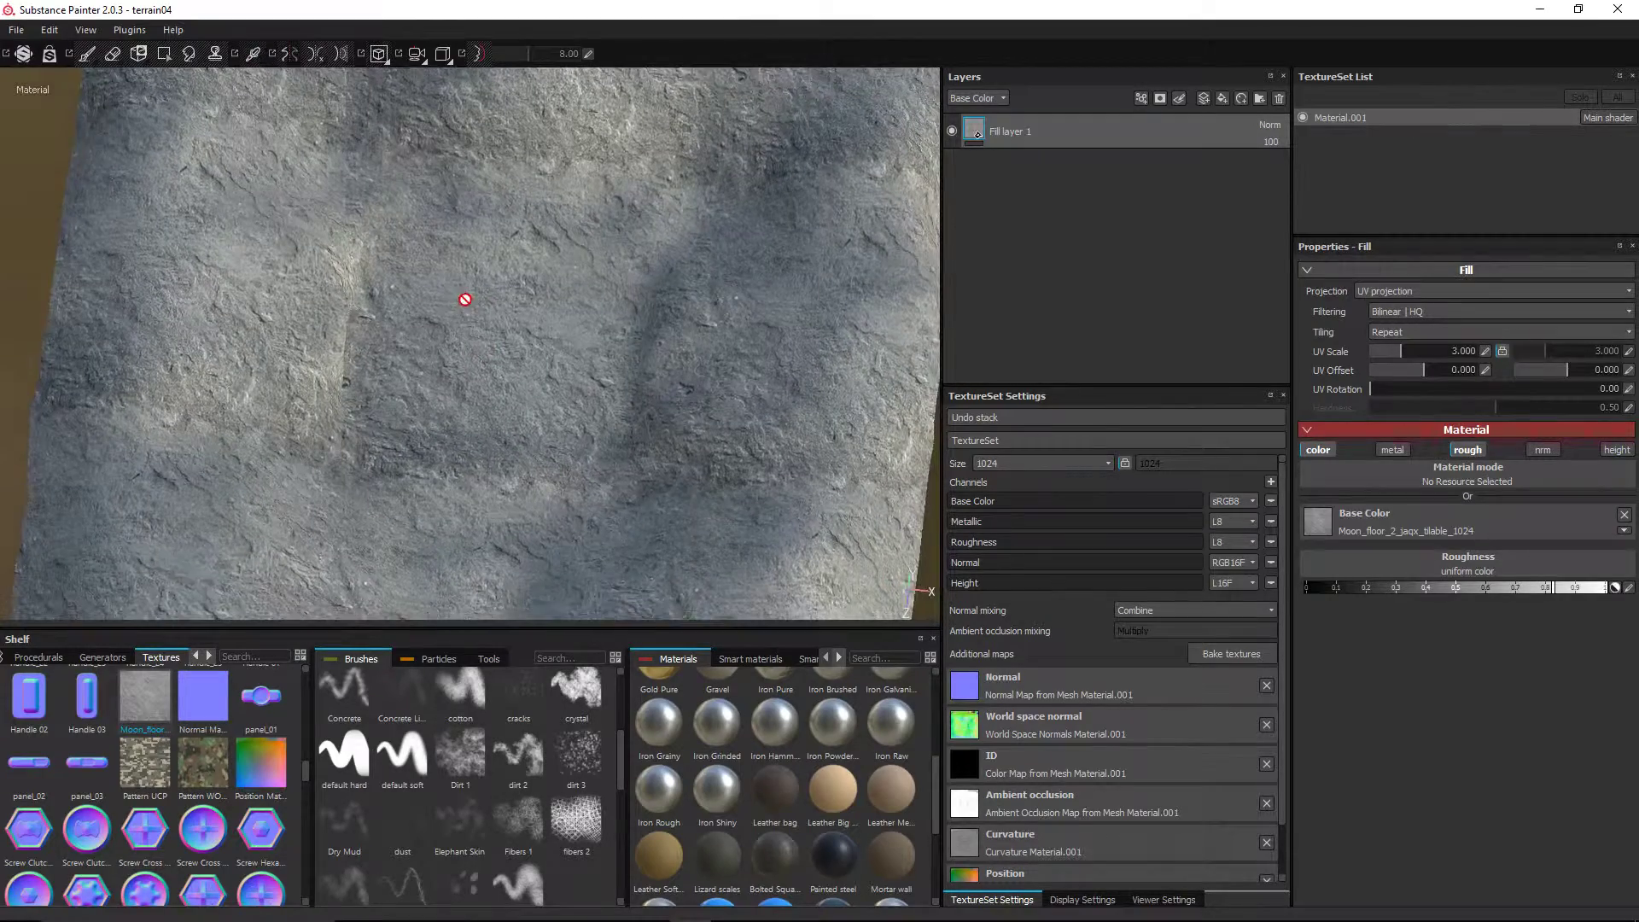
- Rename the fill layer as Base Settings
double_click(1011, 133)
type("base")
key("Return")
double_click(1009, 134)
type("Bas")
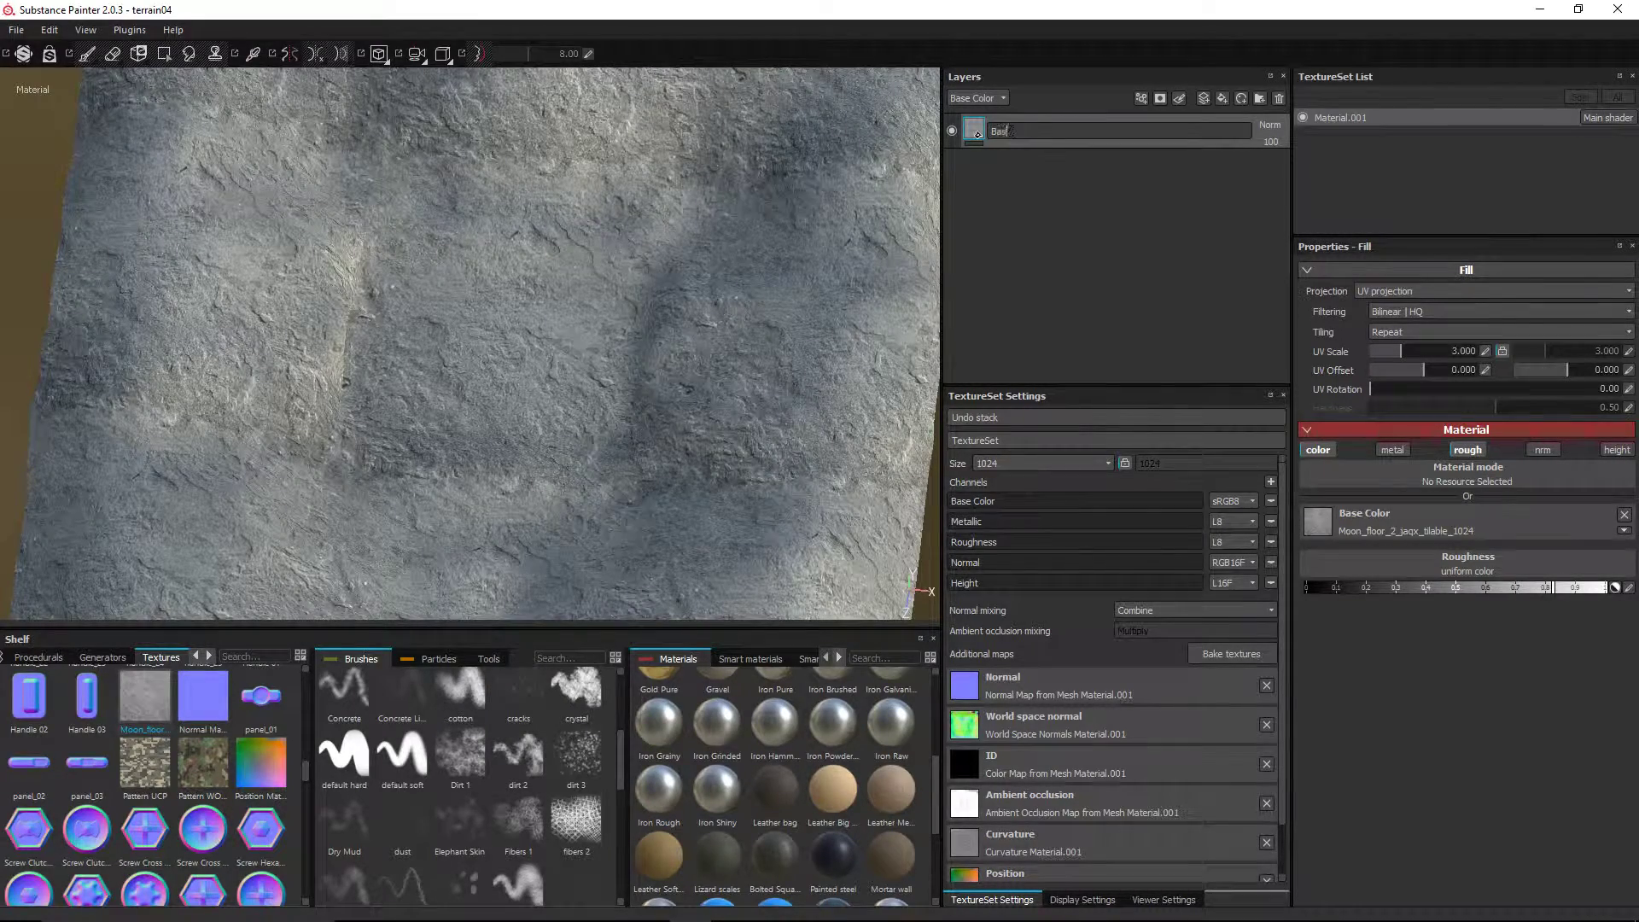
type("e Settings")
key("Return")
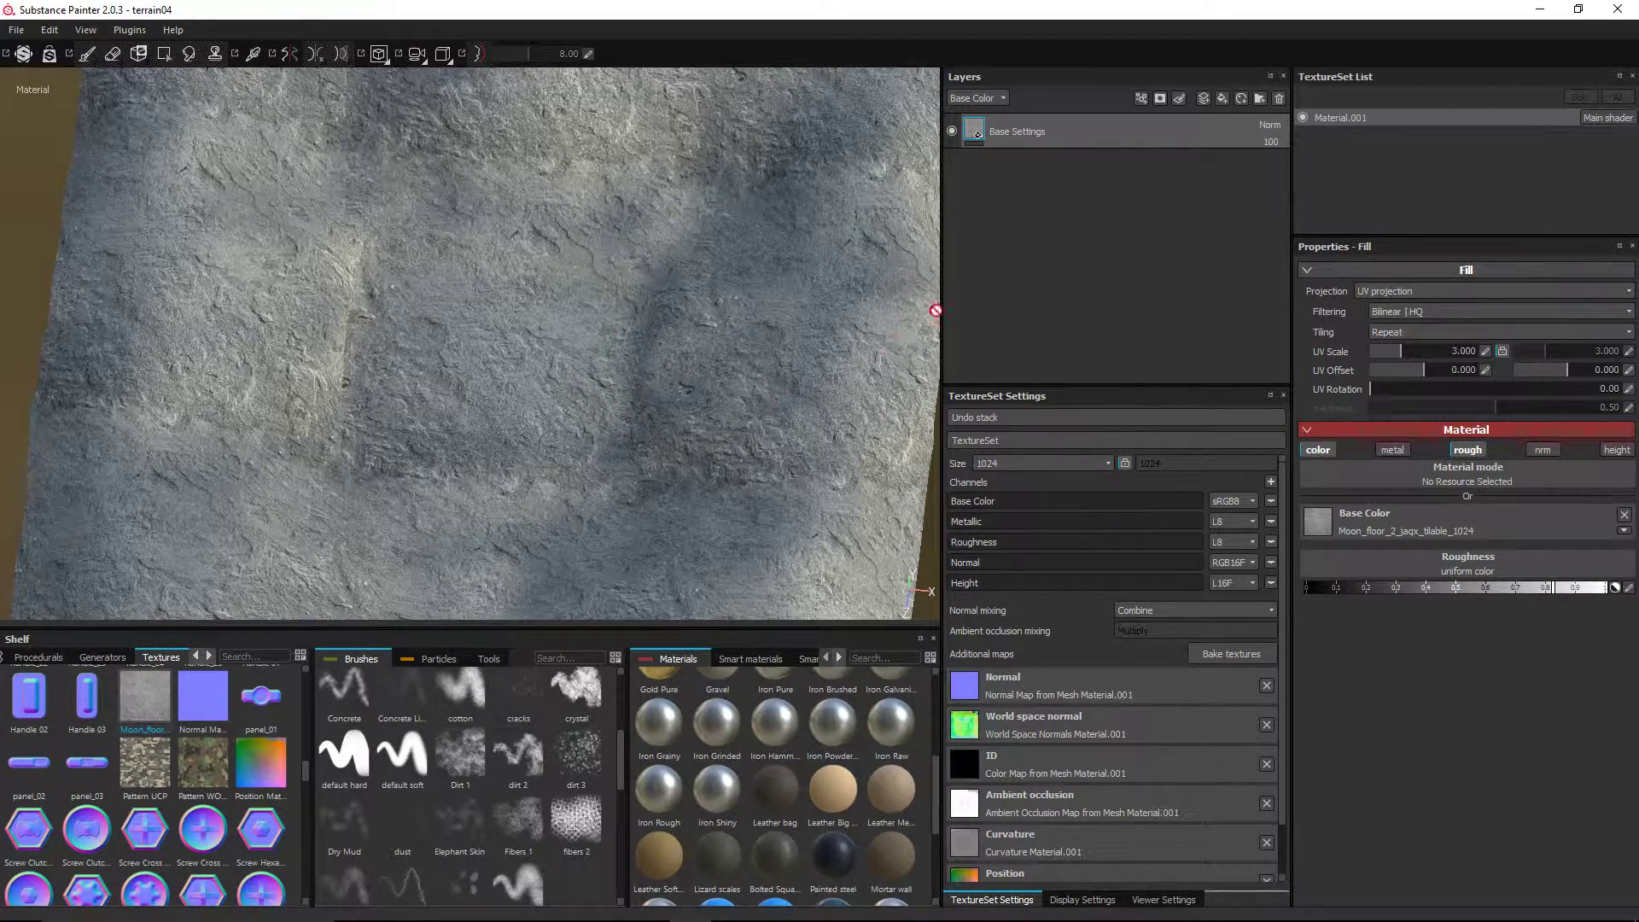
- Add a paint layer above Base Settings and set up the default hard brush with the square alpha
mouse_move(734, 333)
left_mouse_down("alt")
mouse_move(792, 296)
mouse_move(698, 321)
mouse_move(745, 320)
left_mouse_up("alt")
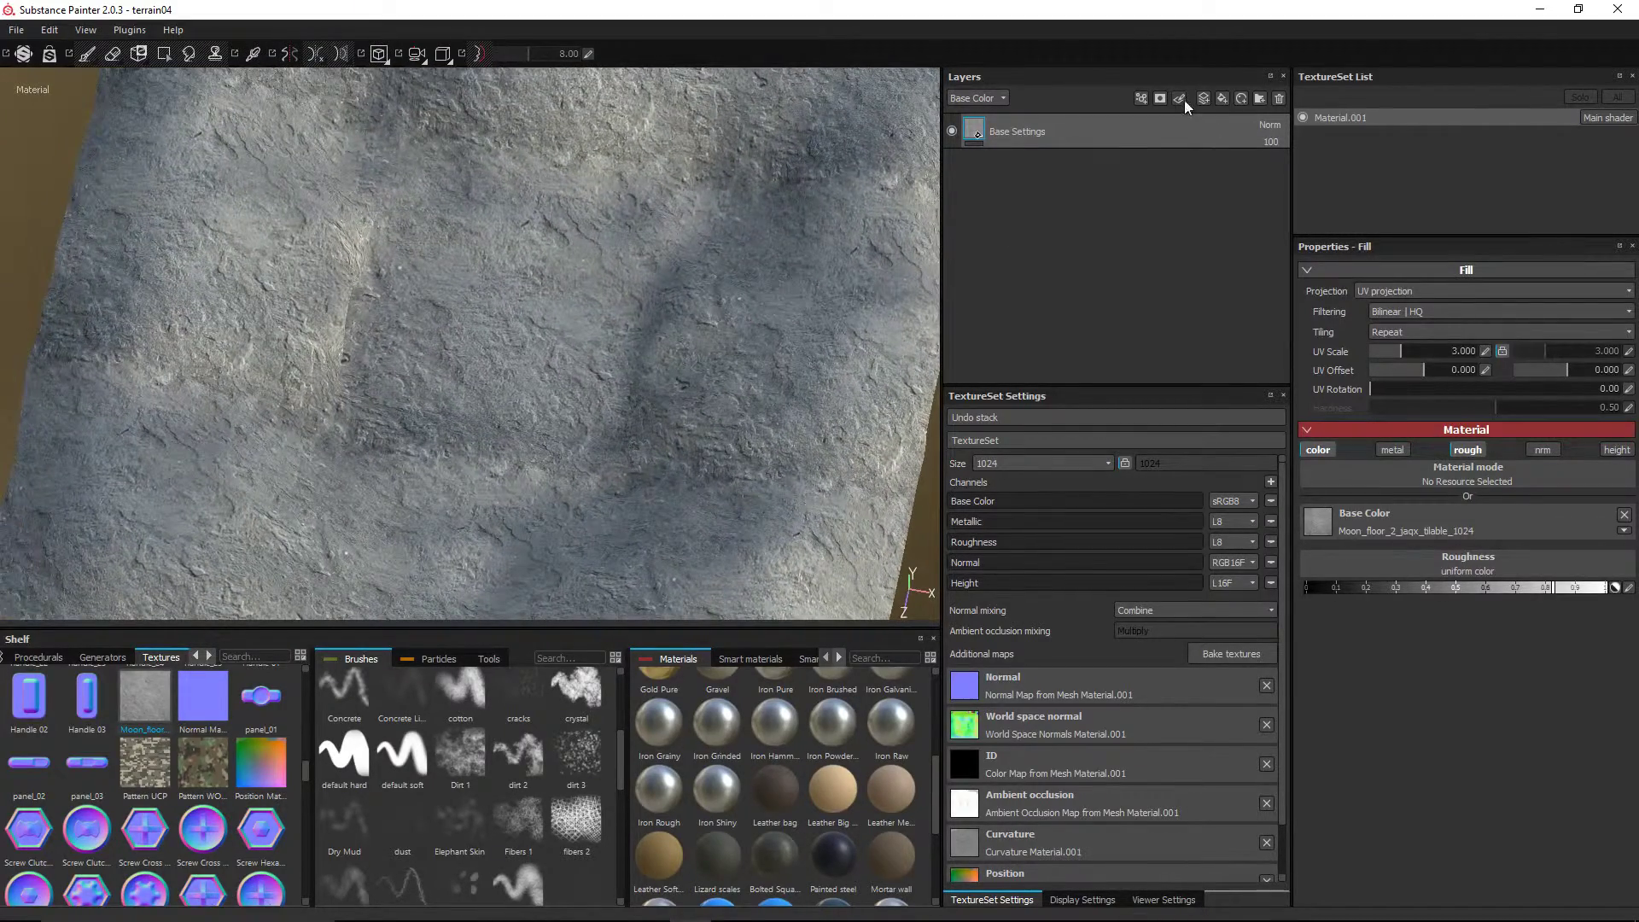
left_click(1204, 99)
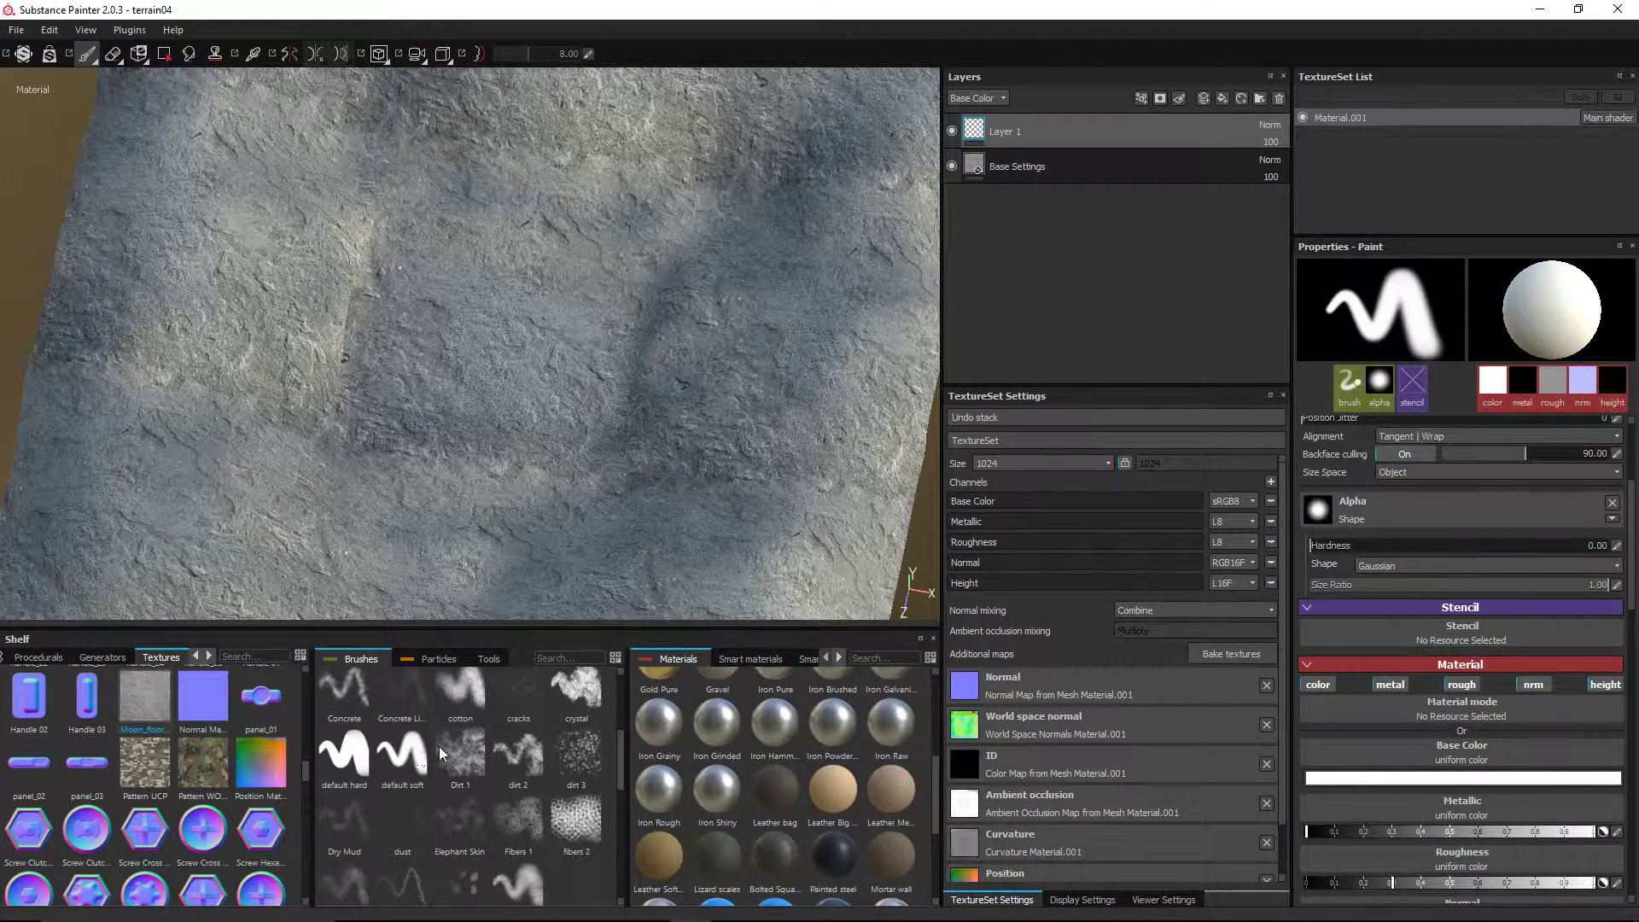
scroll(439, 751, "up", 3)
scroll(438, 751, "down", 3)
left_click(337, 762)
scroll(1482, 597, "up", 2)
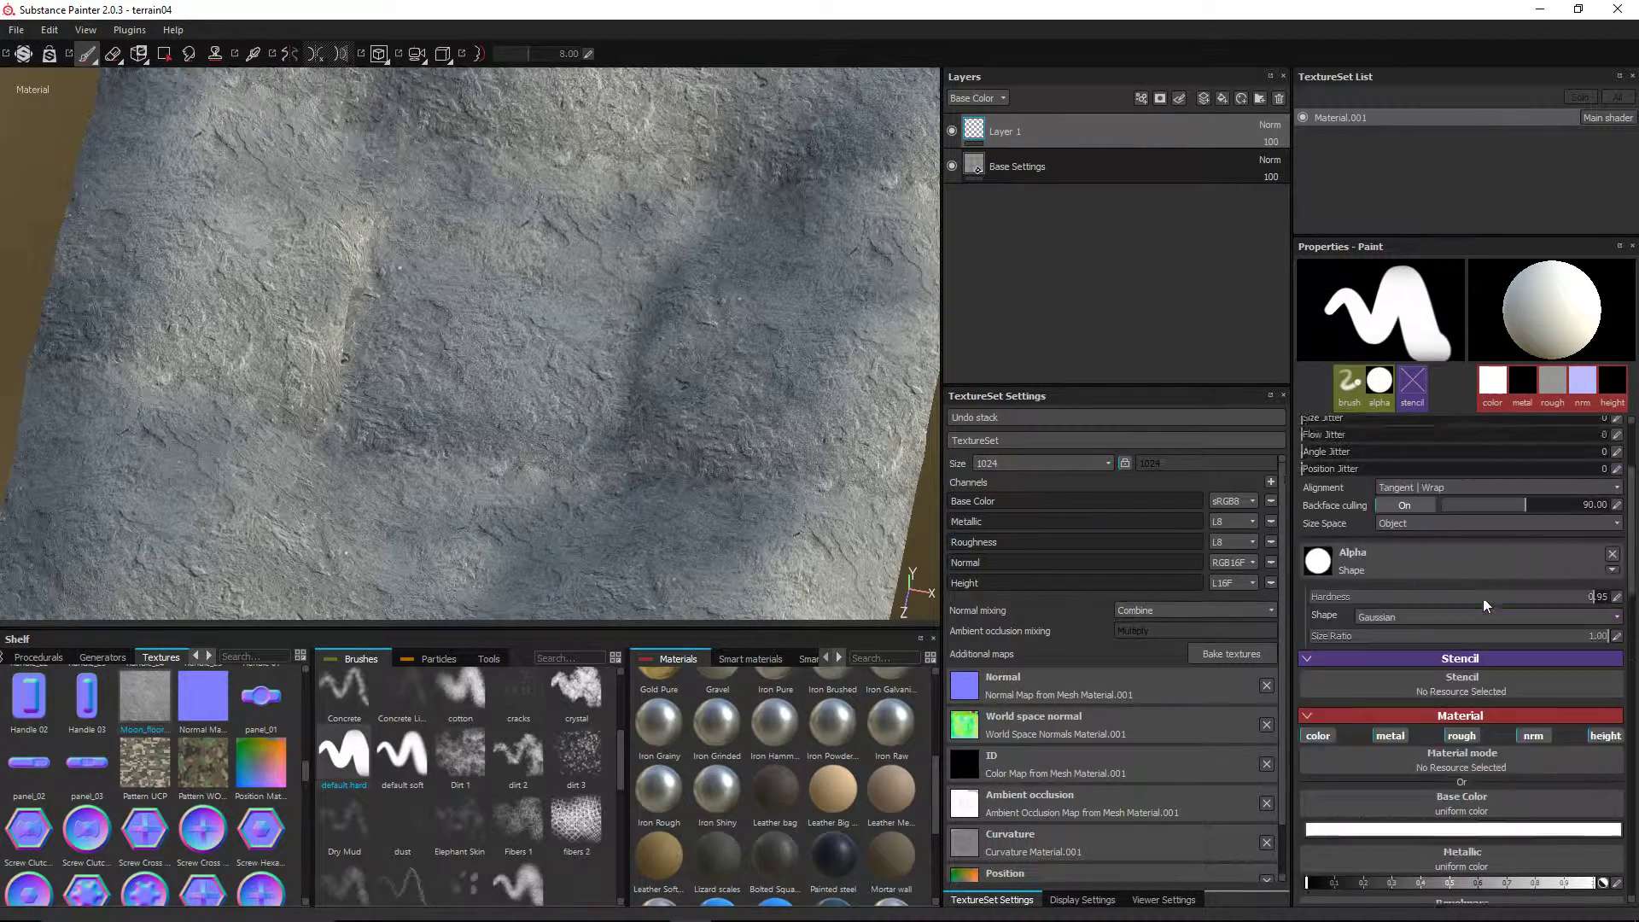
left_click(1379, 618)
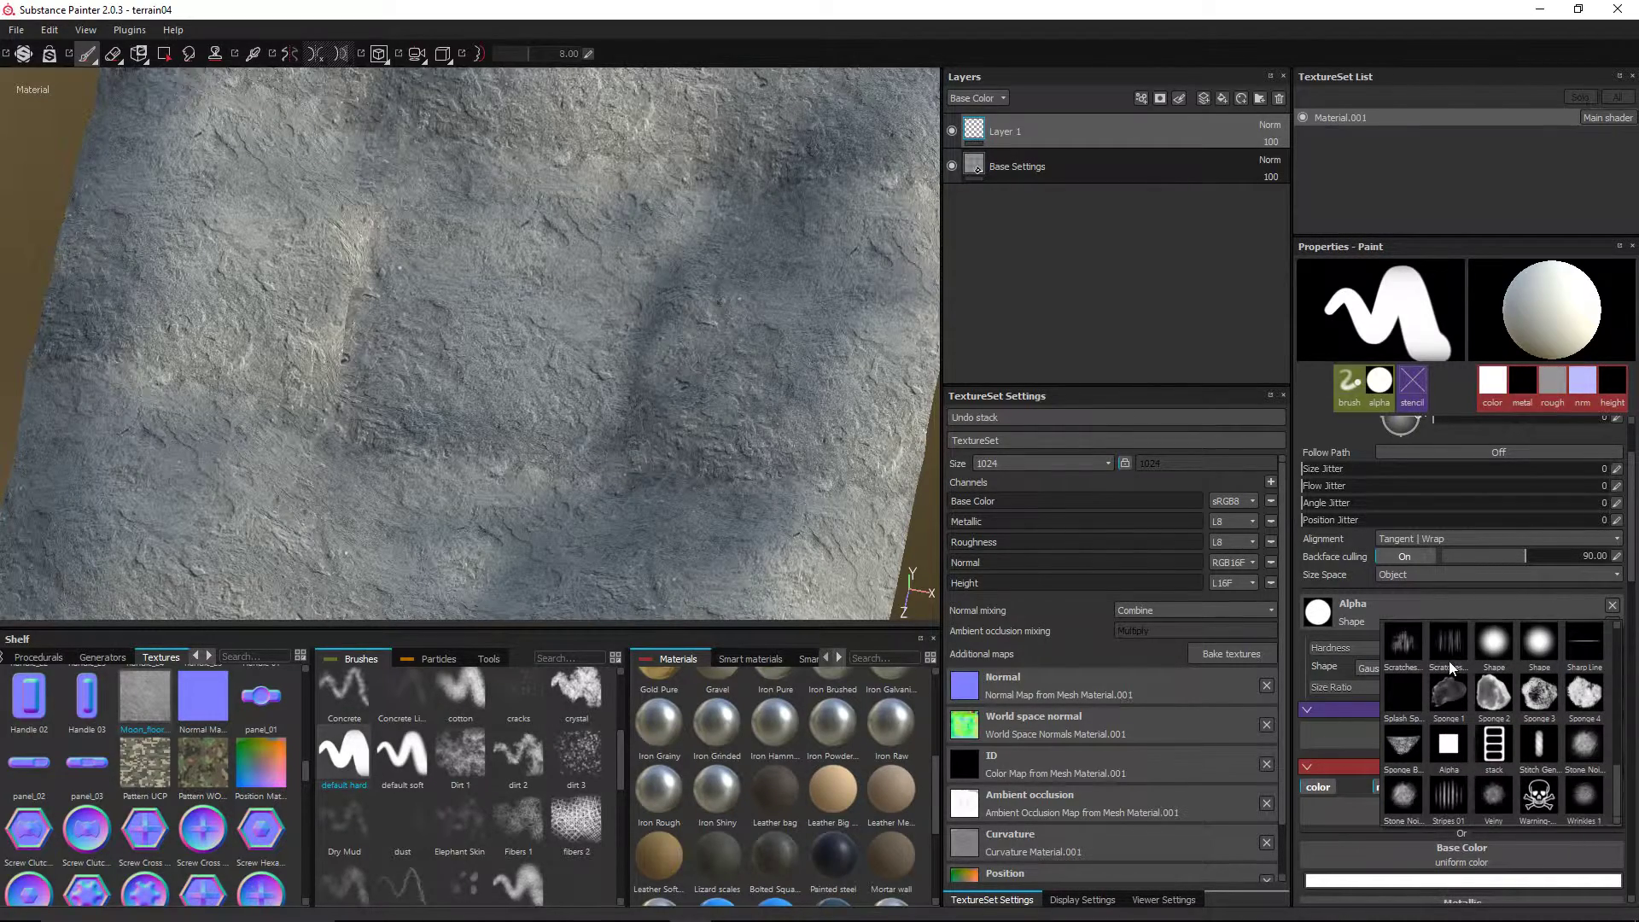
left_click(1450, 755)
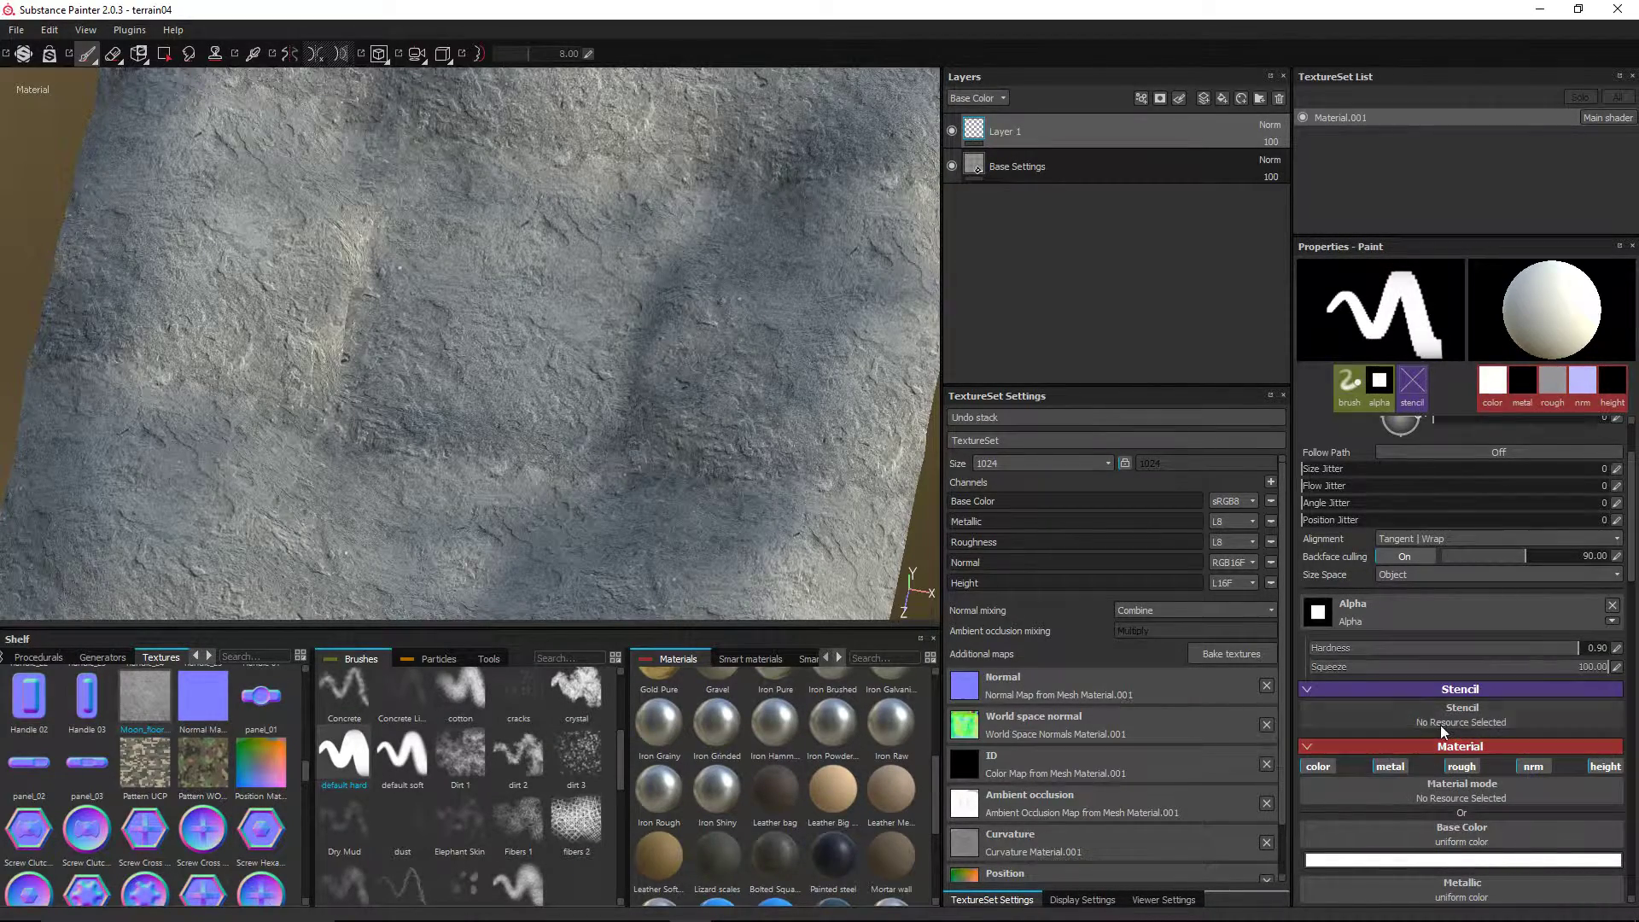
scroll(1192, 597, "down", 1)
- Turn on the wireframe in the viewer settings and frame the terrain's flat central area from above
left_click(1082, 898)
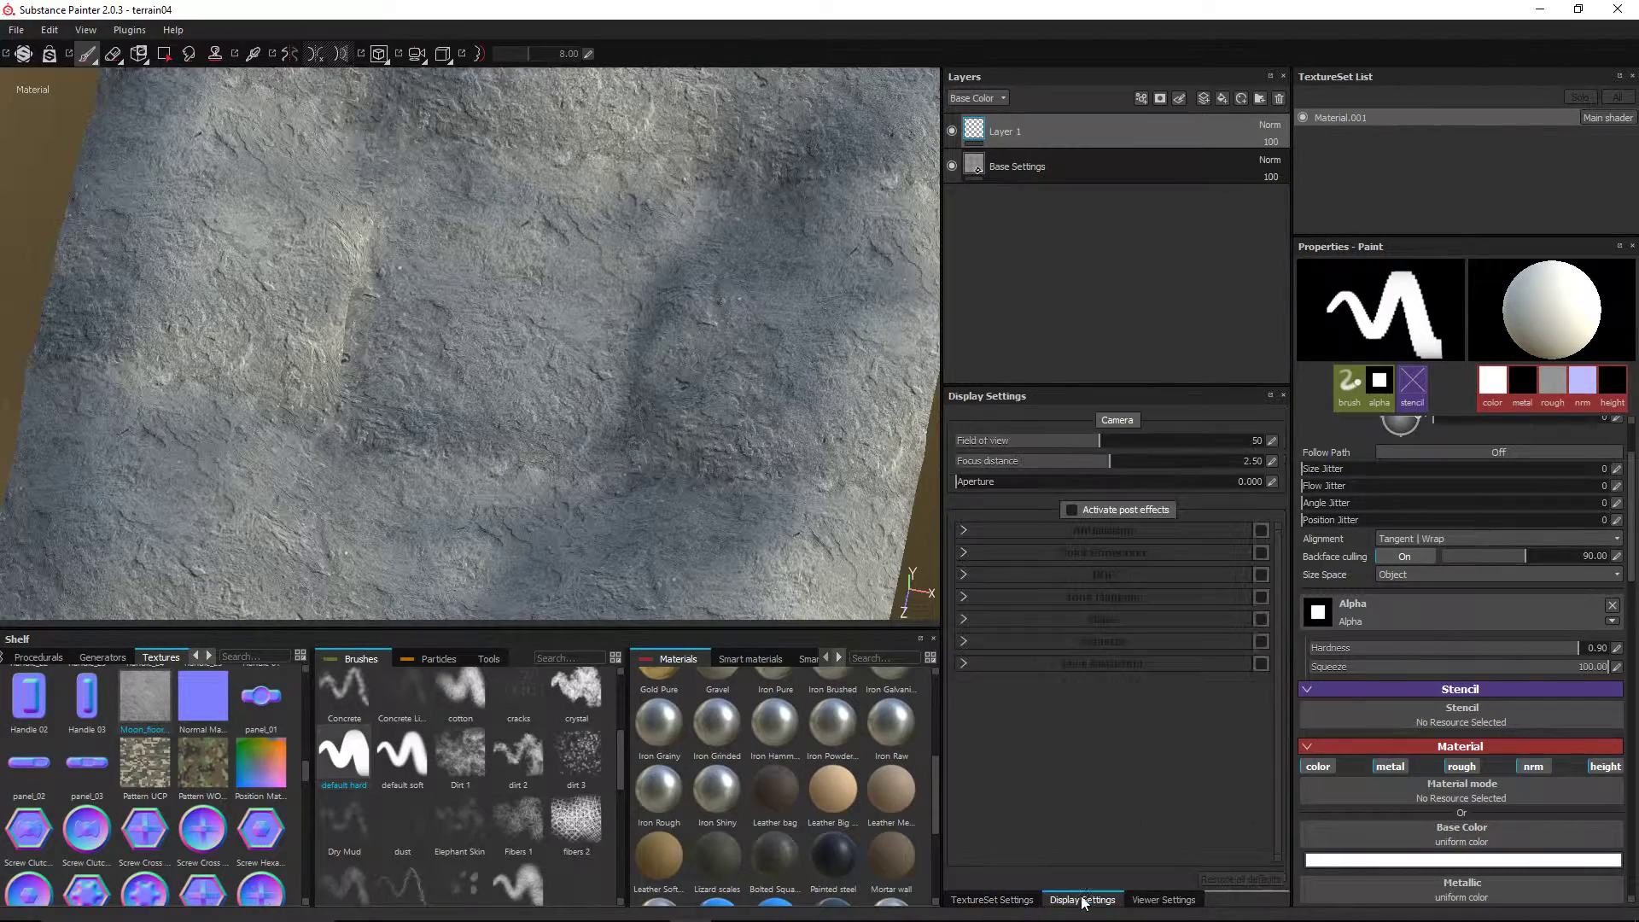
left_click(1164, 899)
left_click(956, 783)
left_click_drag(483, 394, 423, 383, "alt+shift")
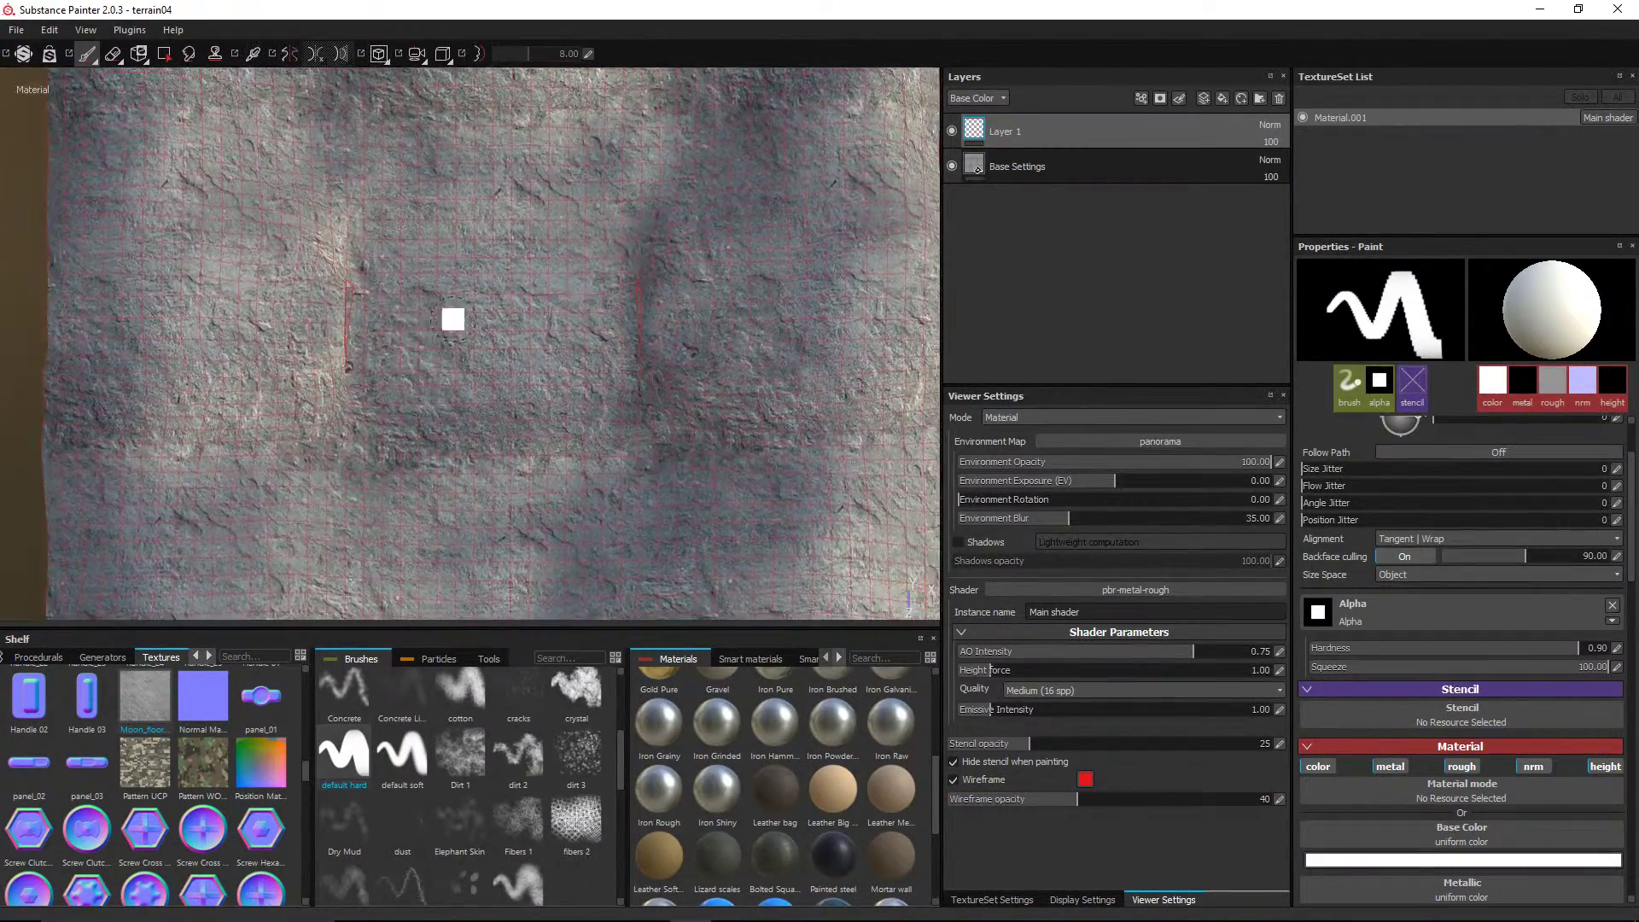
scroll(454, 318, "up", 1)
scroll(535, 296, "up", 2)
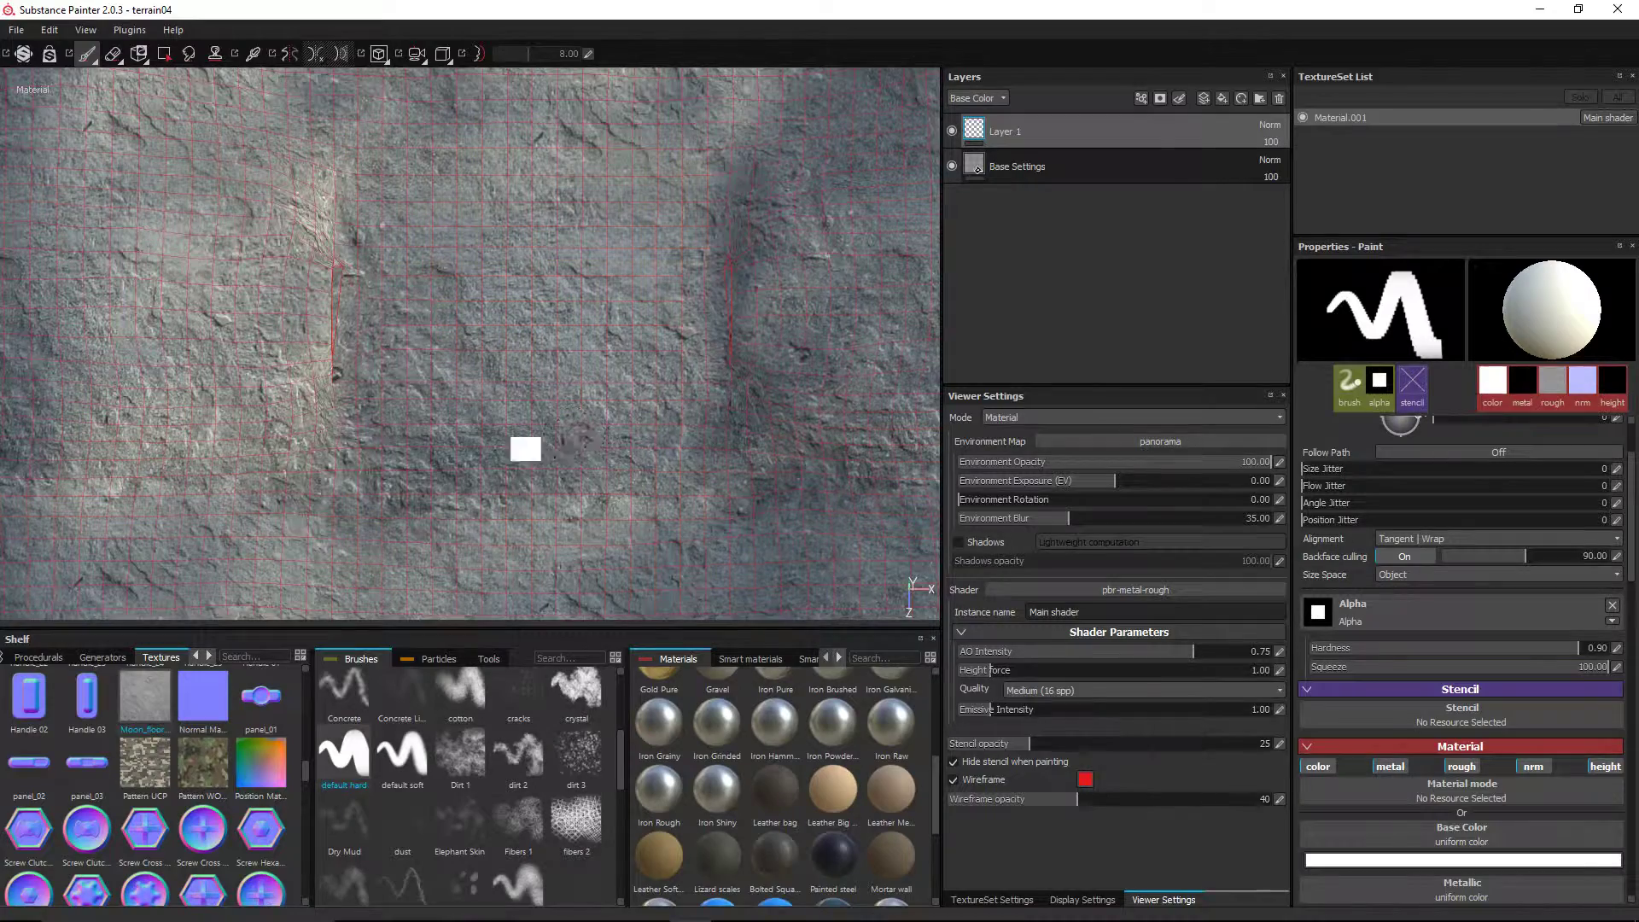
left_click_drag(563, 440, 561, 389, "alt")
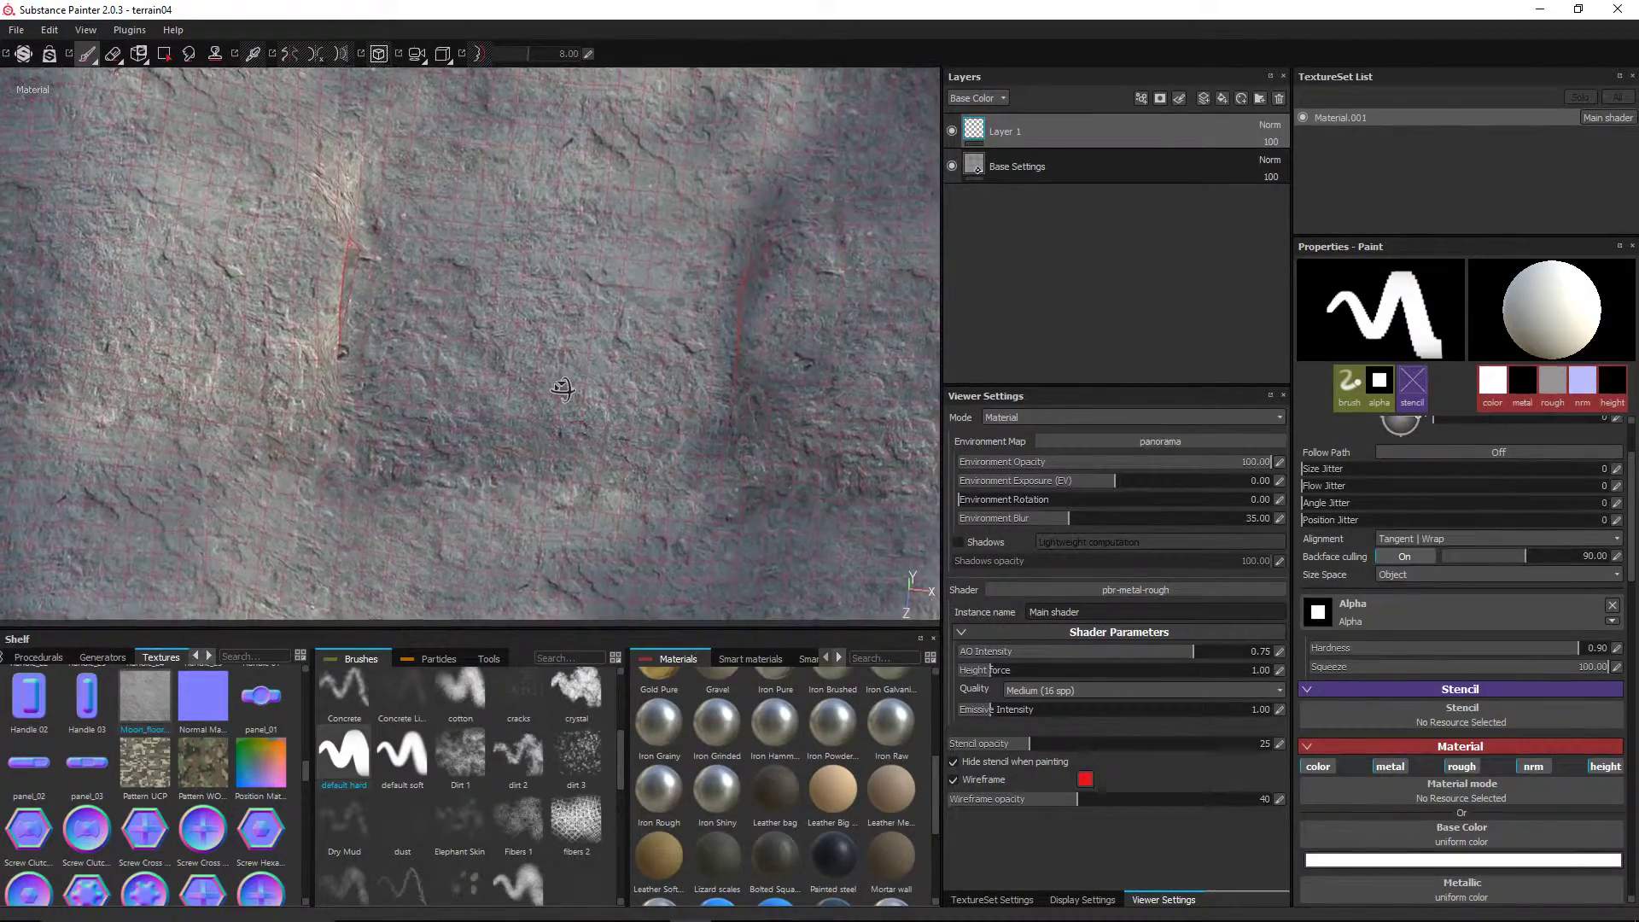
- Add a fill layer on top of the stack and give it a black mask
left_click(1223, 98)
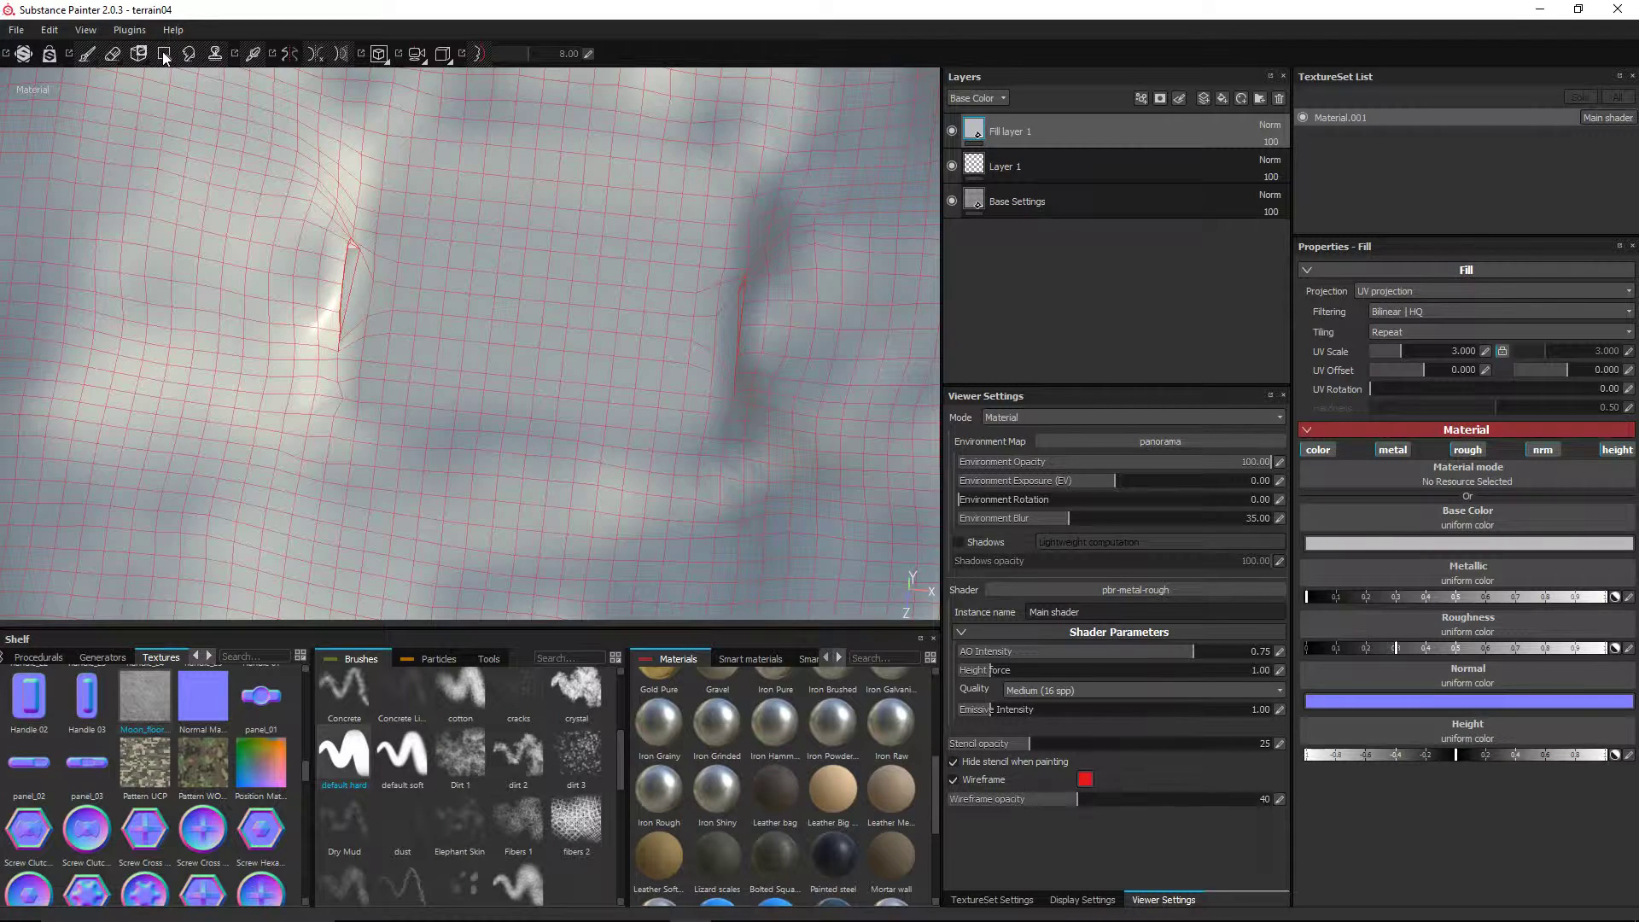
right_click(972, 135)
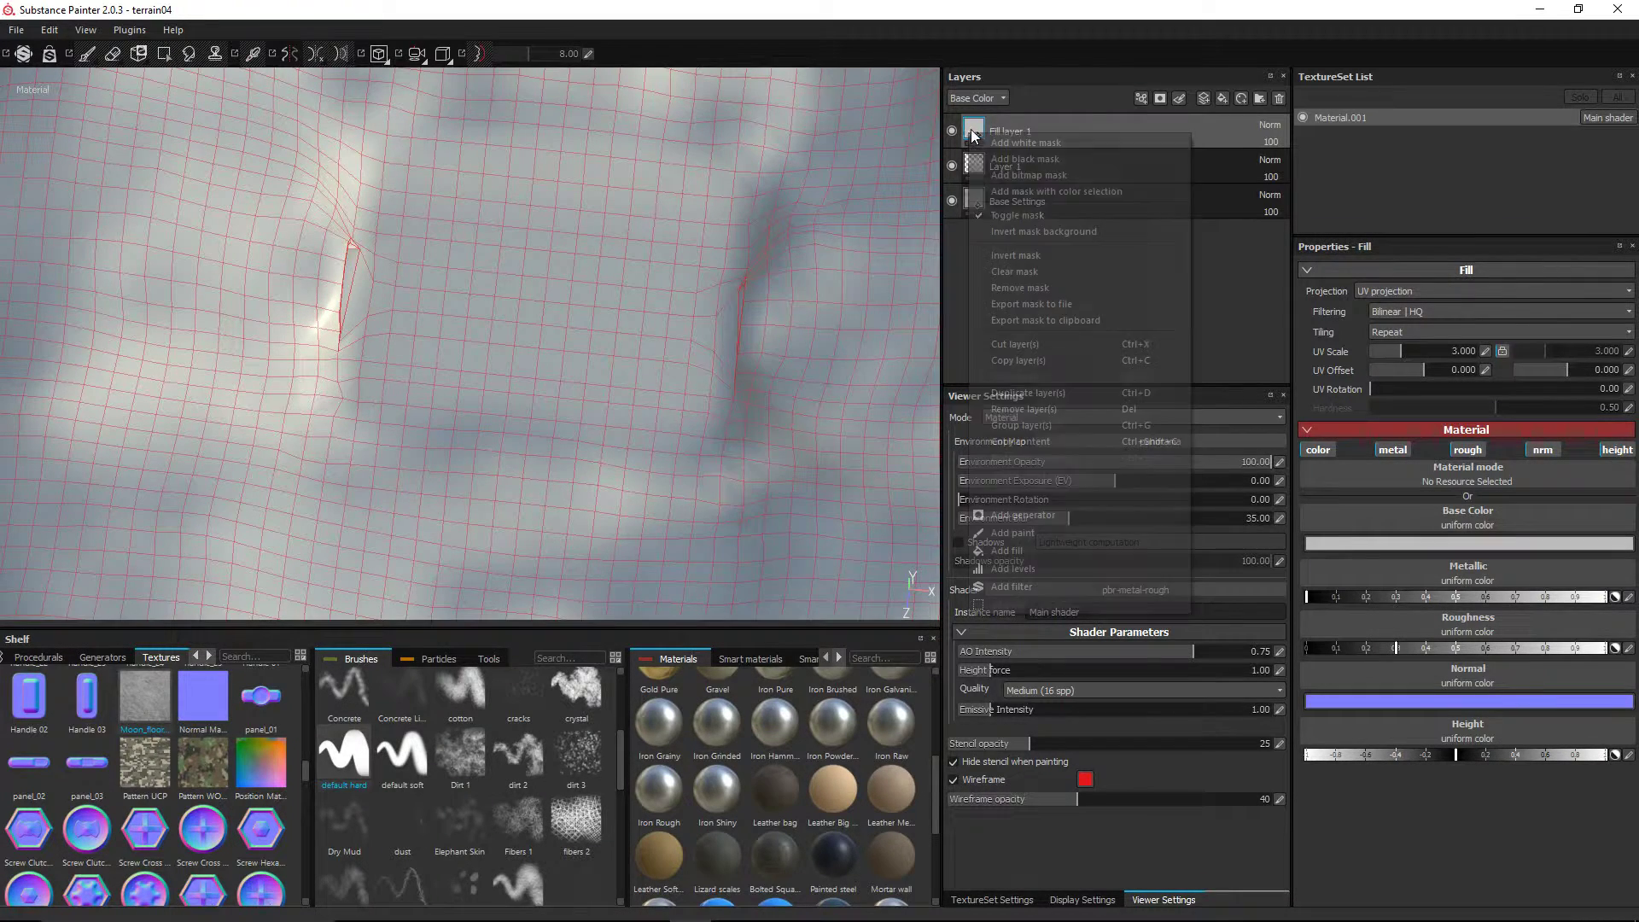
left_click(1016, 160)
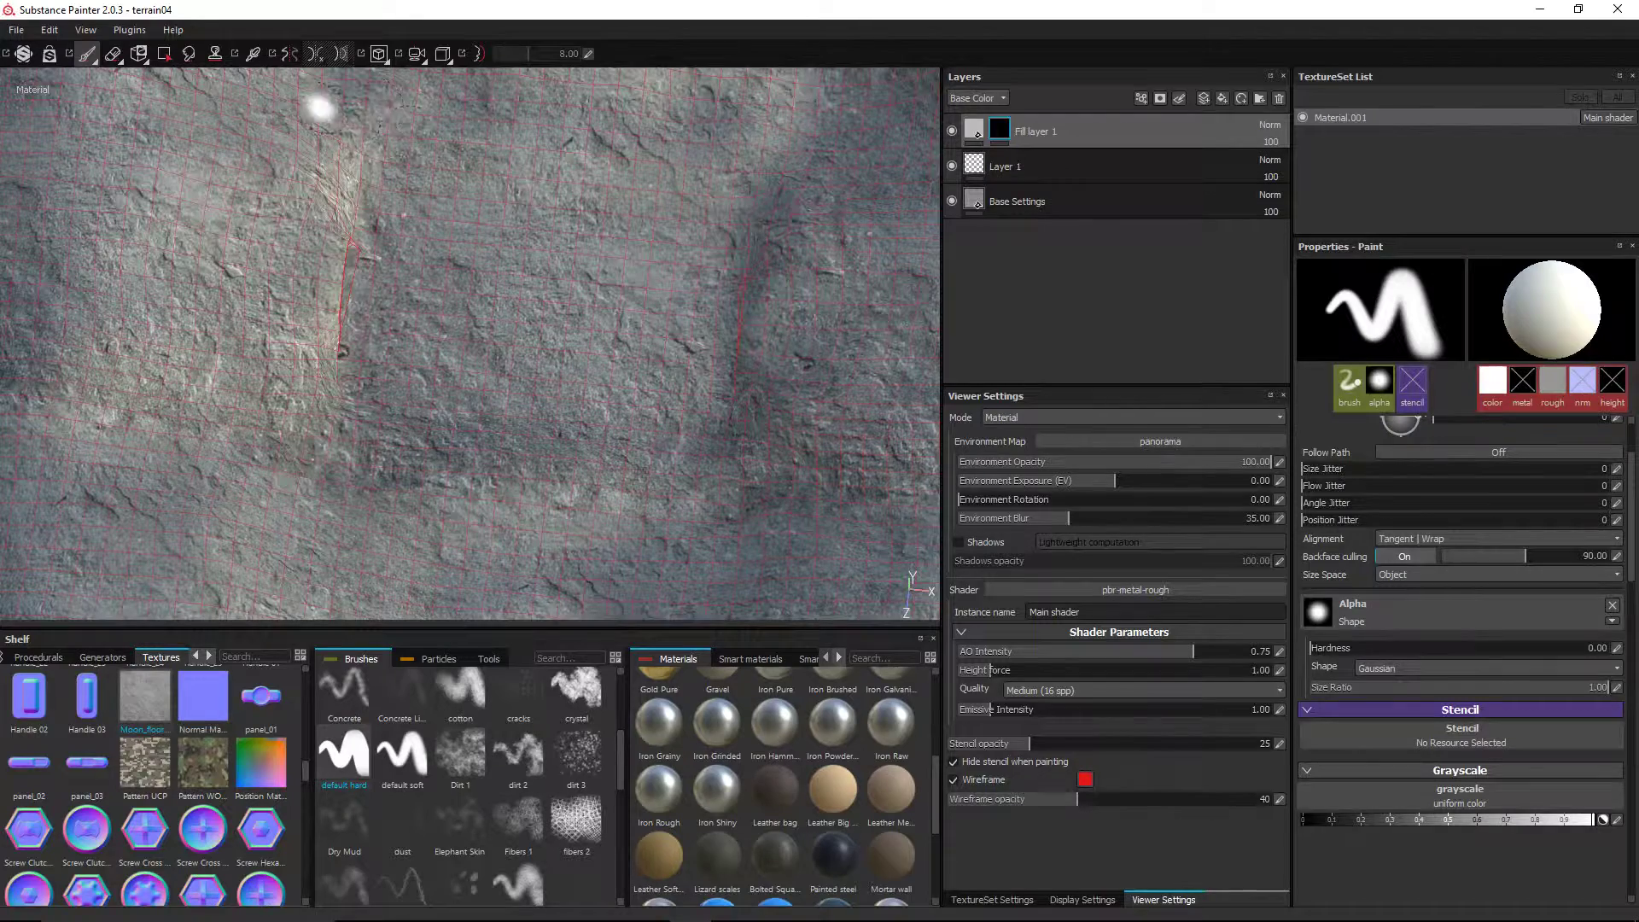
- Activate Polygon Fill in quad mode for the fill layer's black mask
left_click(165, 53)
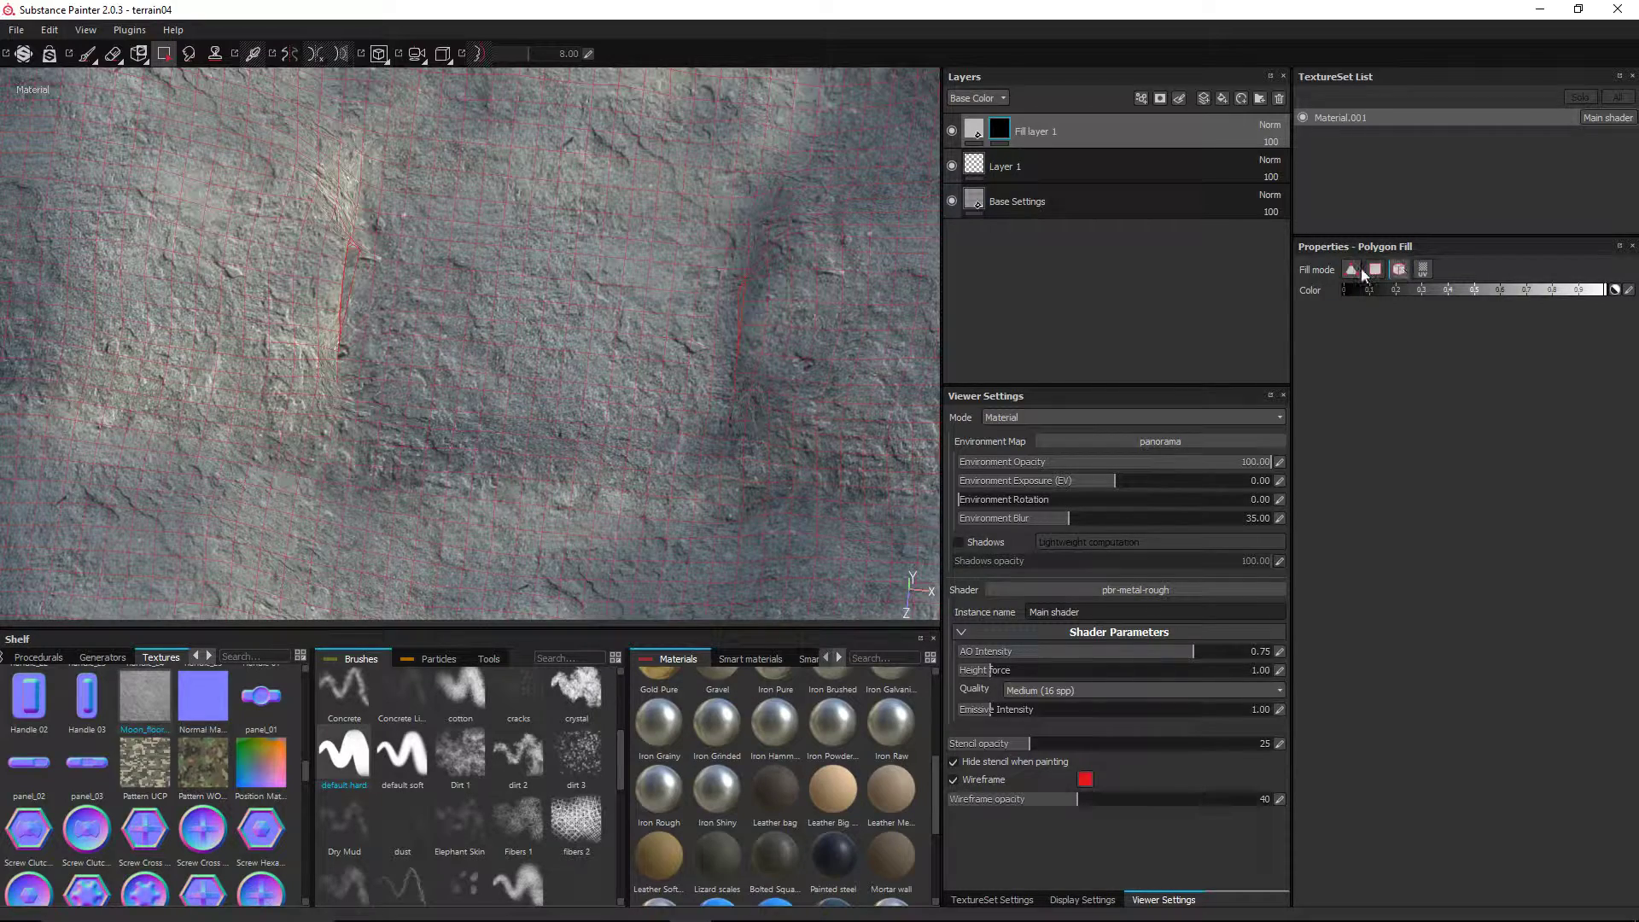
left_click_drag(596, 287, 484, 303, "alt")
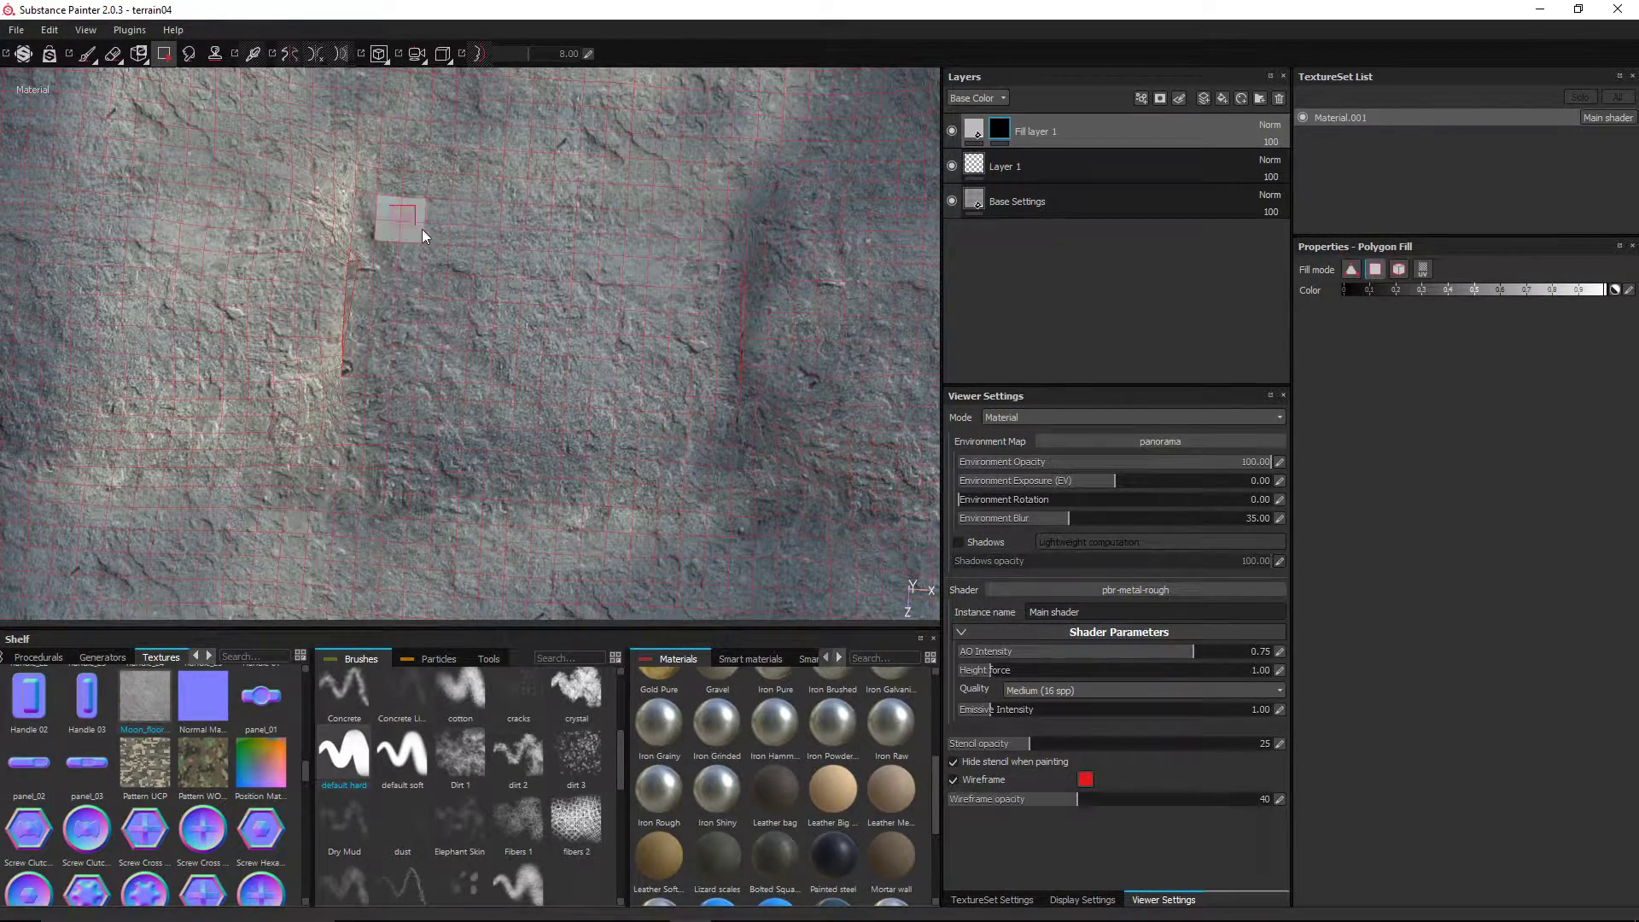
left_click_drag(453, 248, 551, 310)
middle_click_drag(651, 293, 692, 317, "alt")
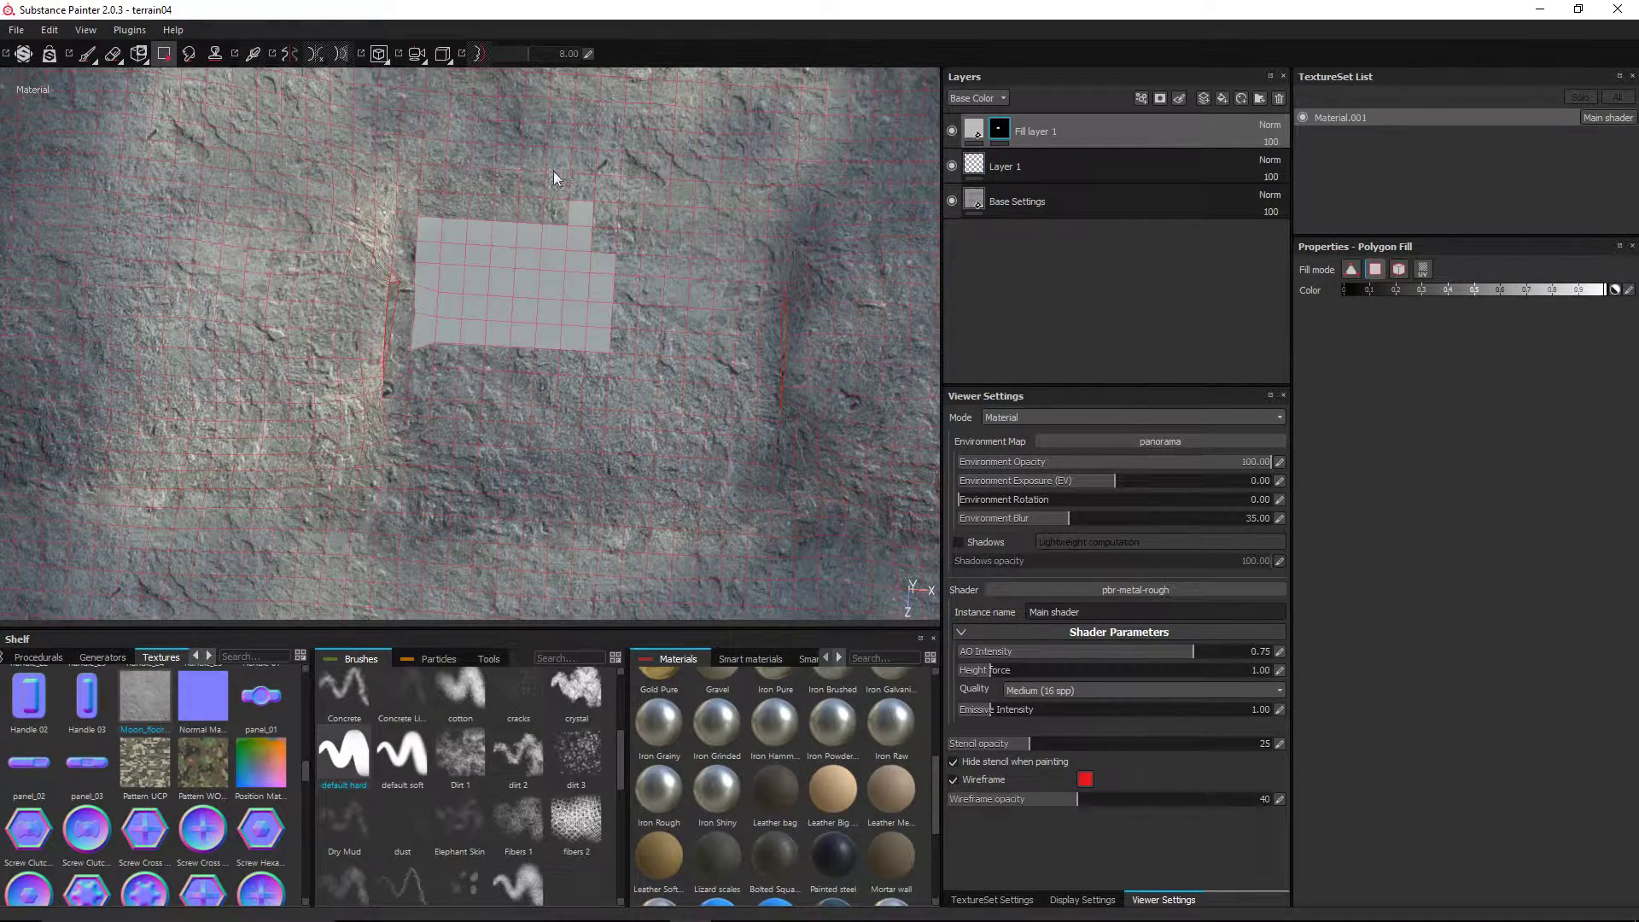
left_click_drag(554, 169, 589, 205)
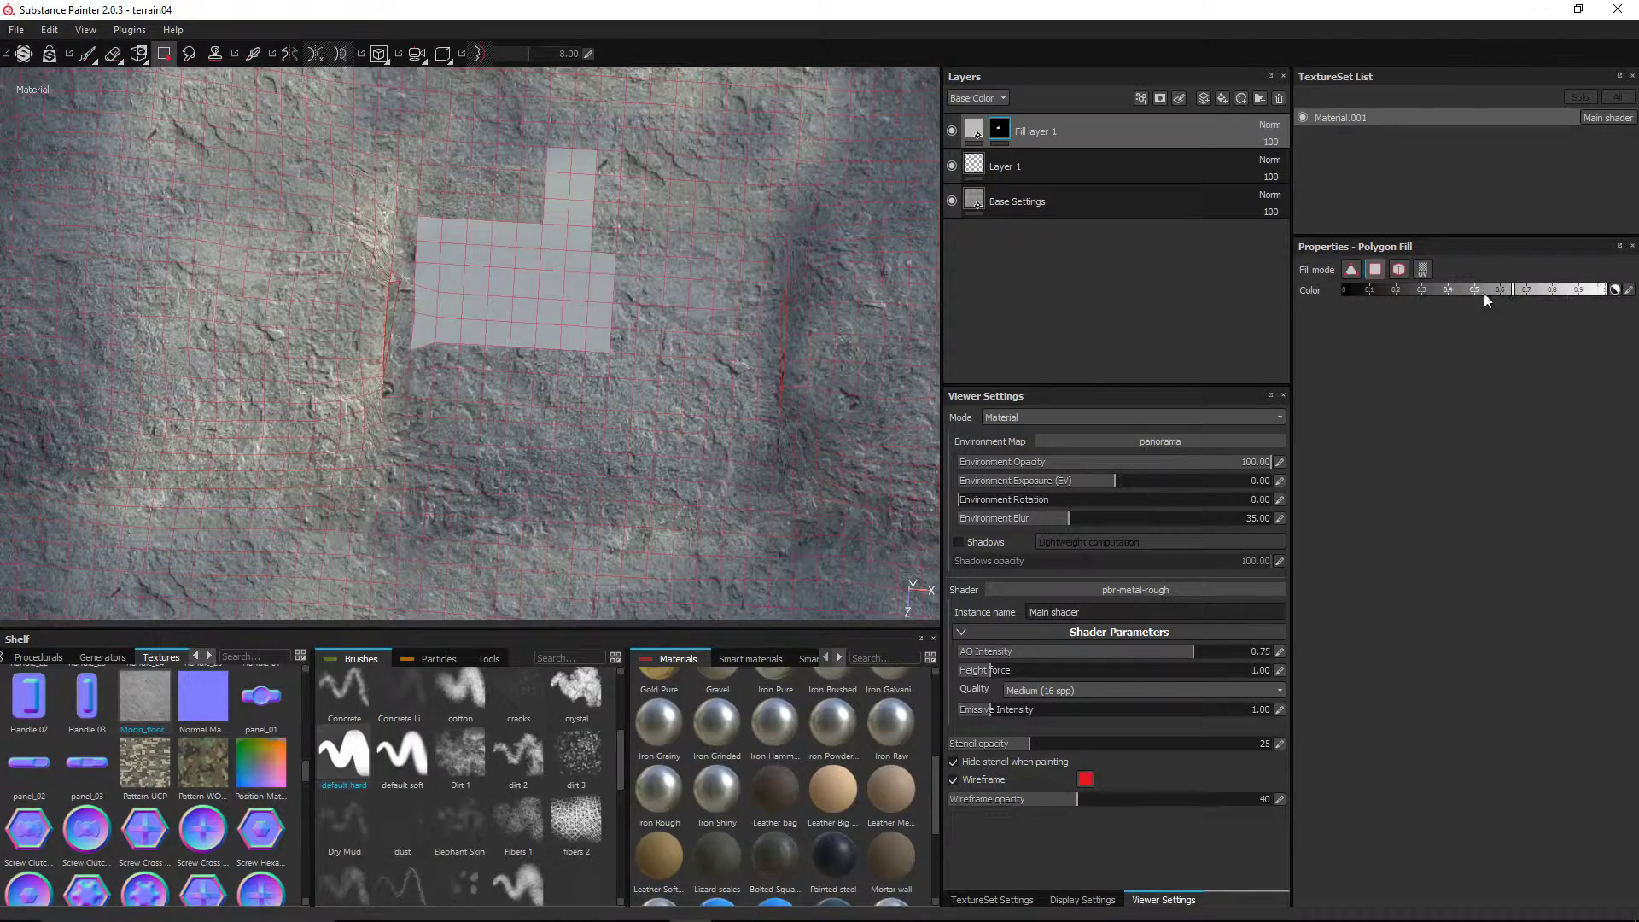
left_click_drag(591, 182, 619, 211)
left_click_drag(692, 326, 672, 418, "alt+shift")
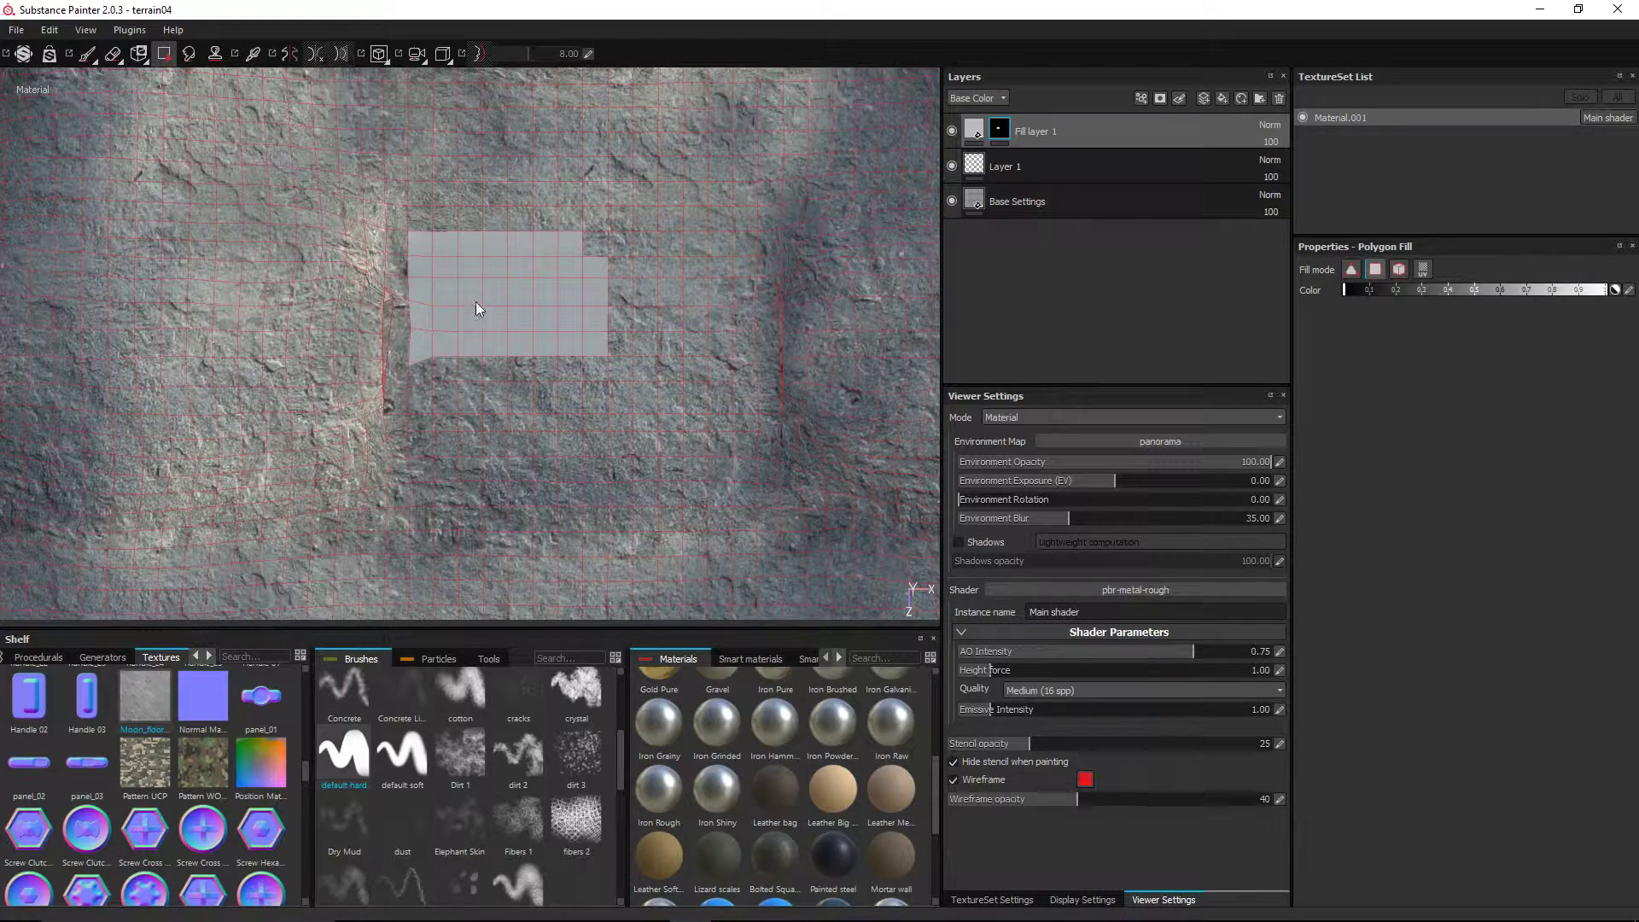
left_click_drag(422, 244, 770, 476)
- Fill the quads of the terrain's flat central area with white on the mask, including the column along its left edge
left_click_drag(1380, 296, 1605, 292)
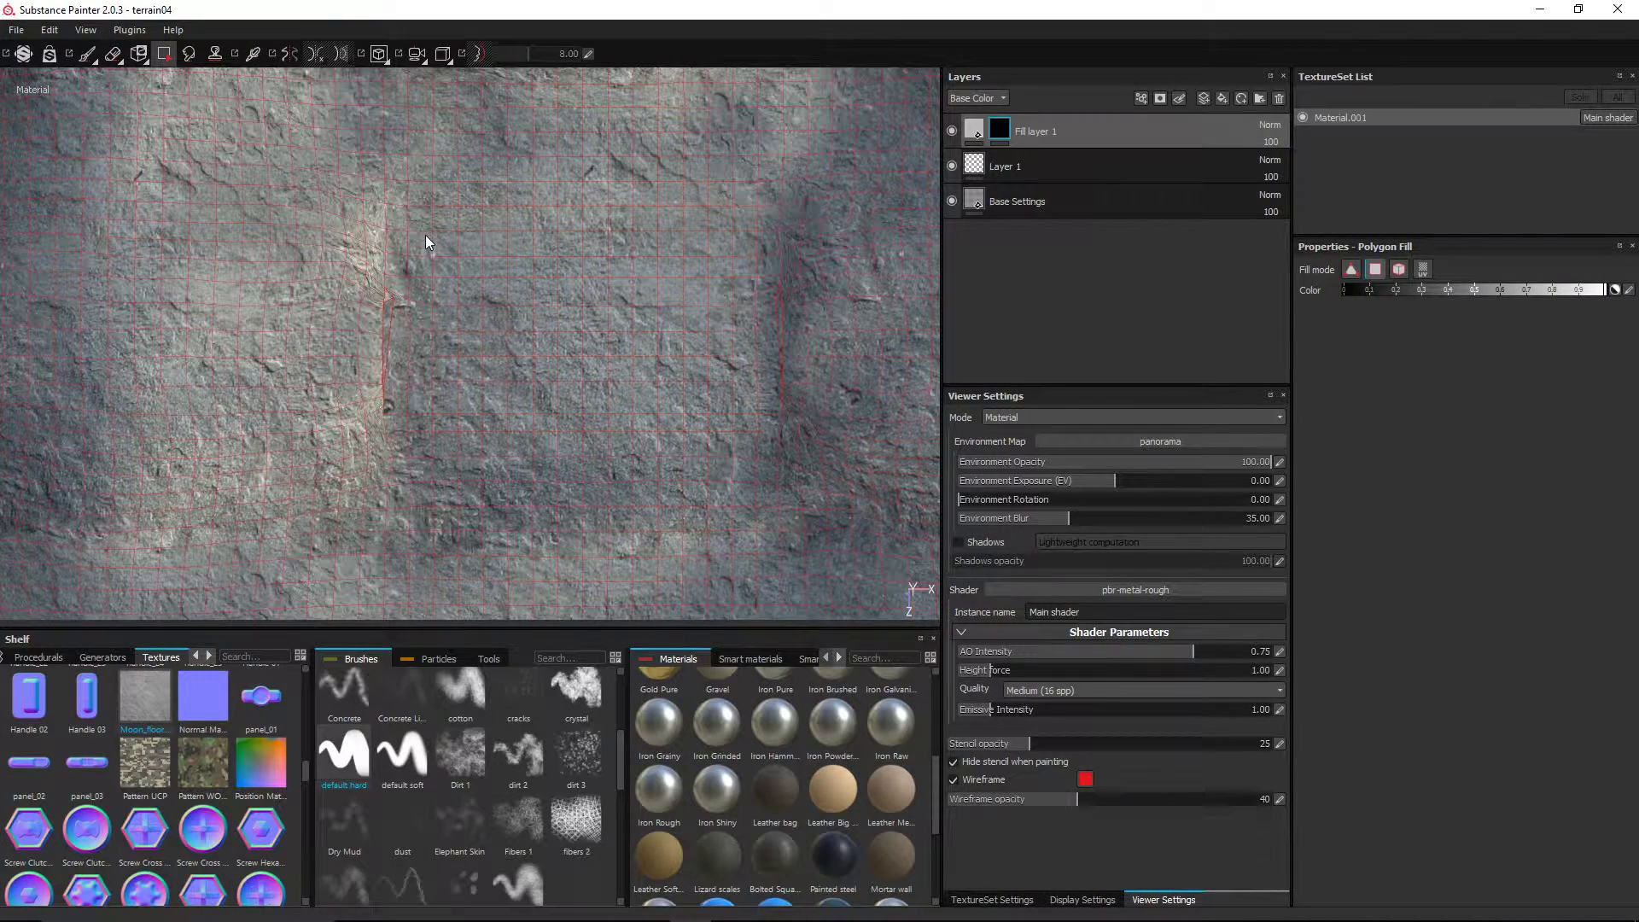
left_click_drag(409, 209, 767, 476)
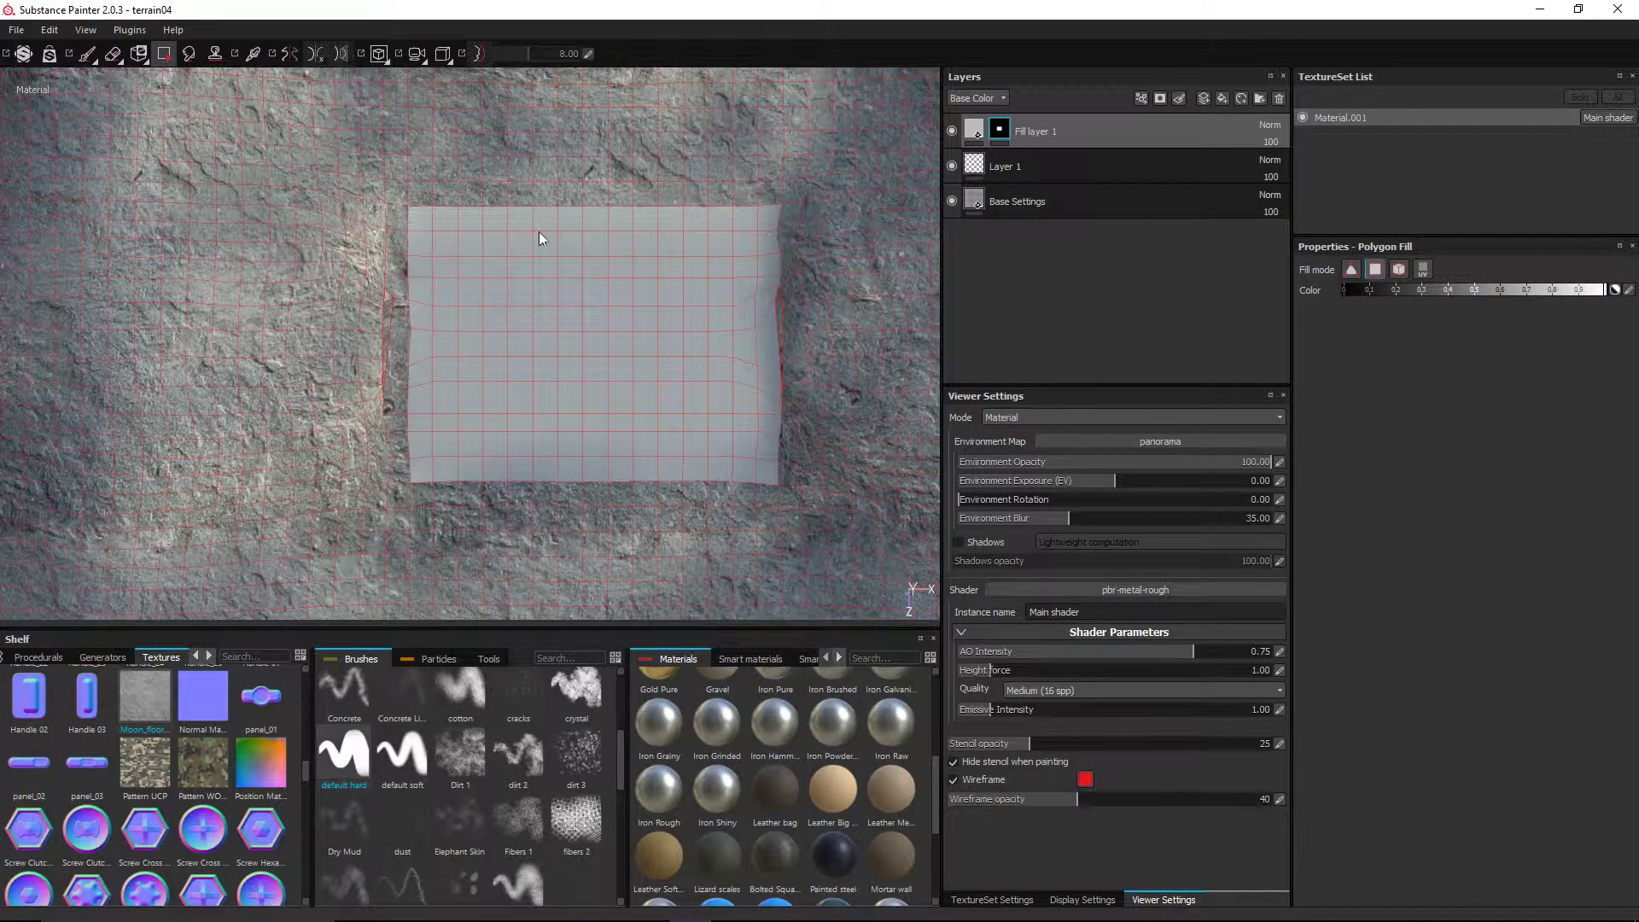
left_click_drag(386, 223, 432, 464)
left_click_drag(496, 410, 611, 377, "alt")
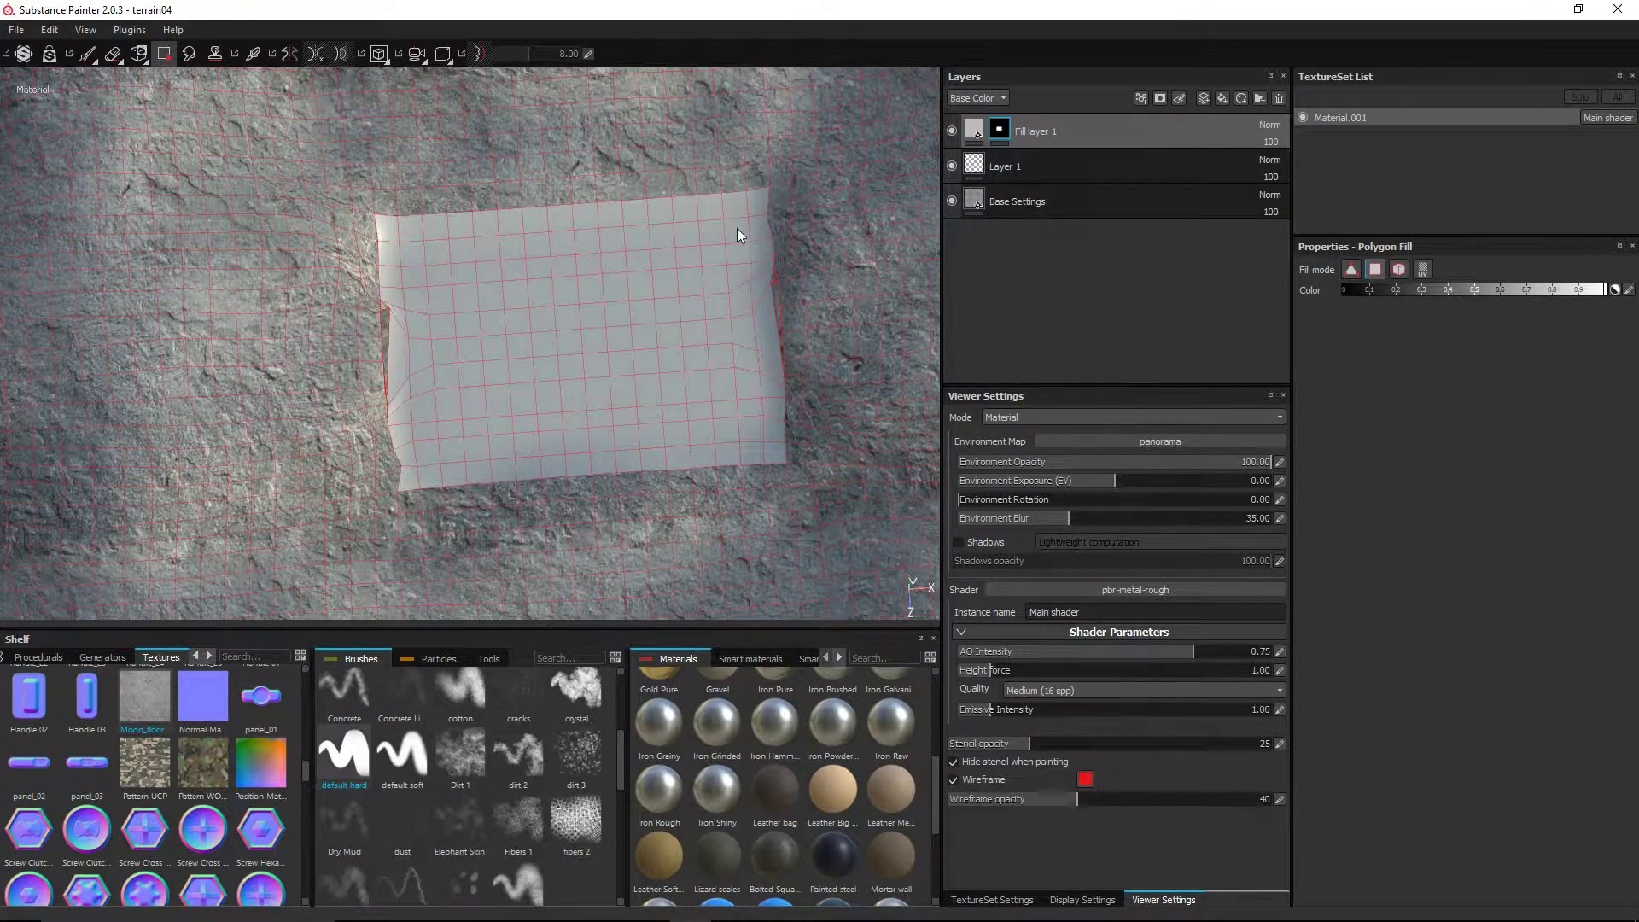
- Trim one row of quads off the upper and lower edges of the white mask area by filling them with black
mouse_move(720, 278)
left_mouse_down("alt")
mouse_move(479, 227)
mouse_move(384, 178)
mouse_move(710, 267)
mouse_move(706, 282)
left_mouse_up("alt")
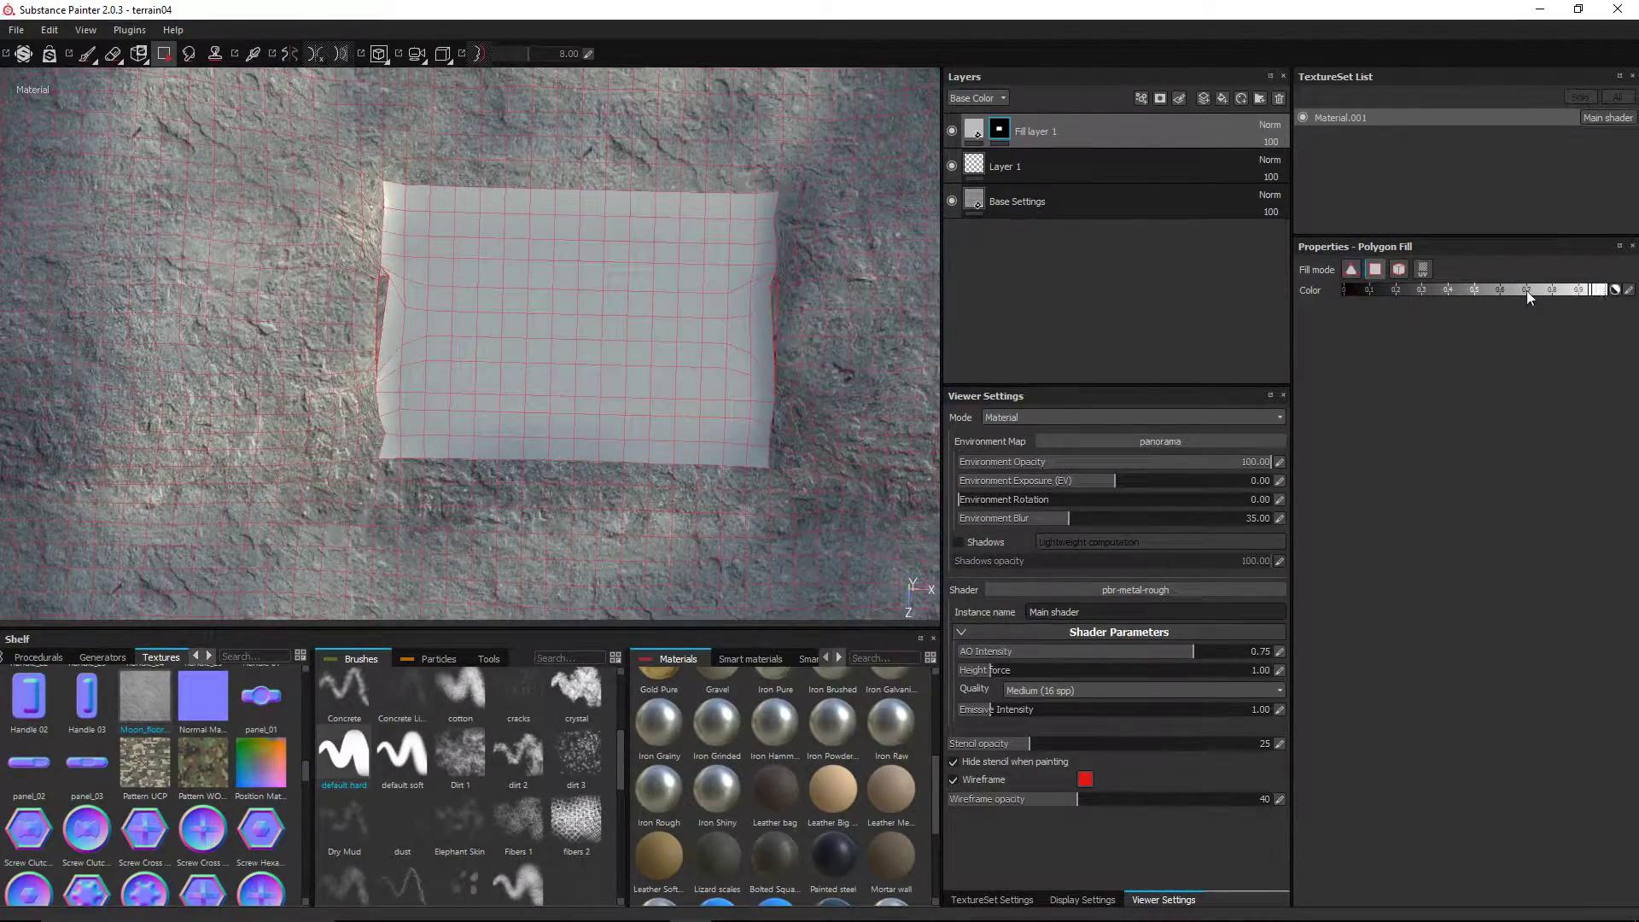
left_click_drag(369, 124, 795, 196)
left_click_drag(357, 443, 761, 593)
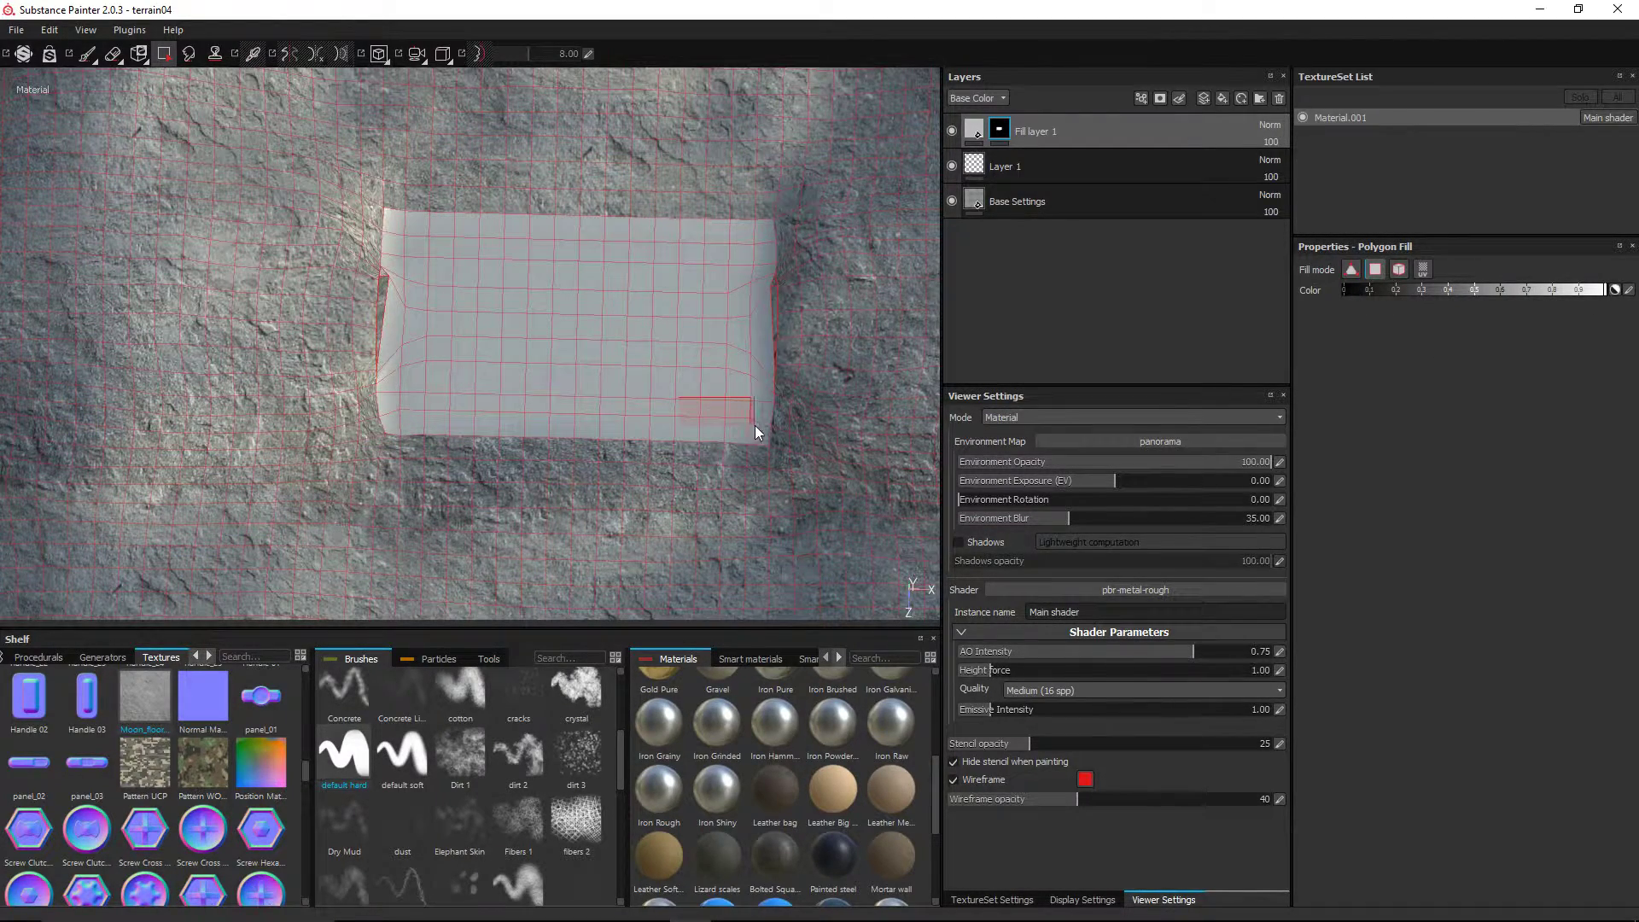
left_click_drag(510, 270, 438, 269, "alt")
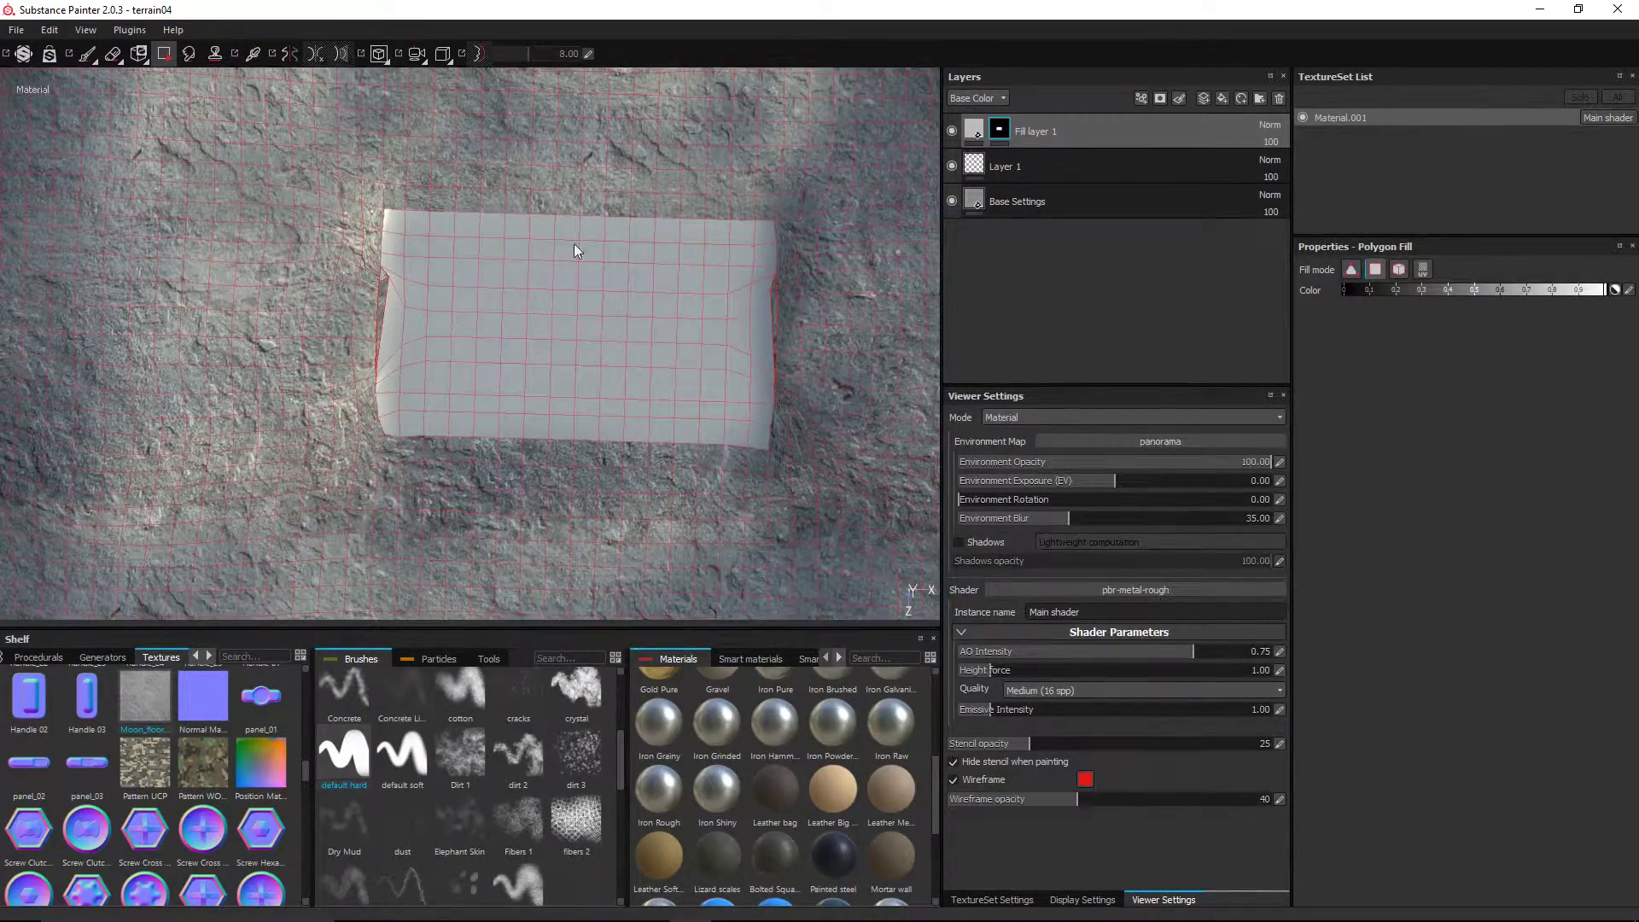
- Rename the masked fill layer as Play Area
double_click(1033, 131)
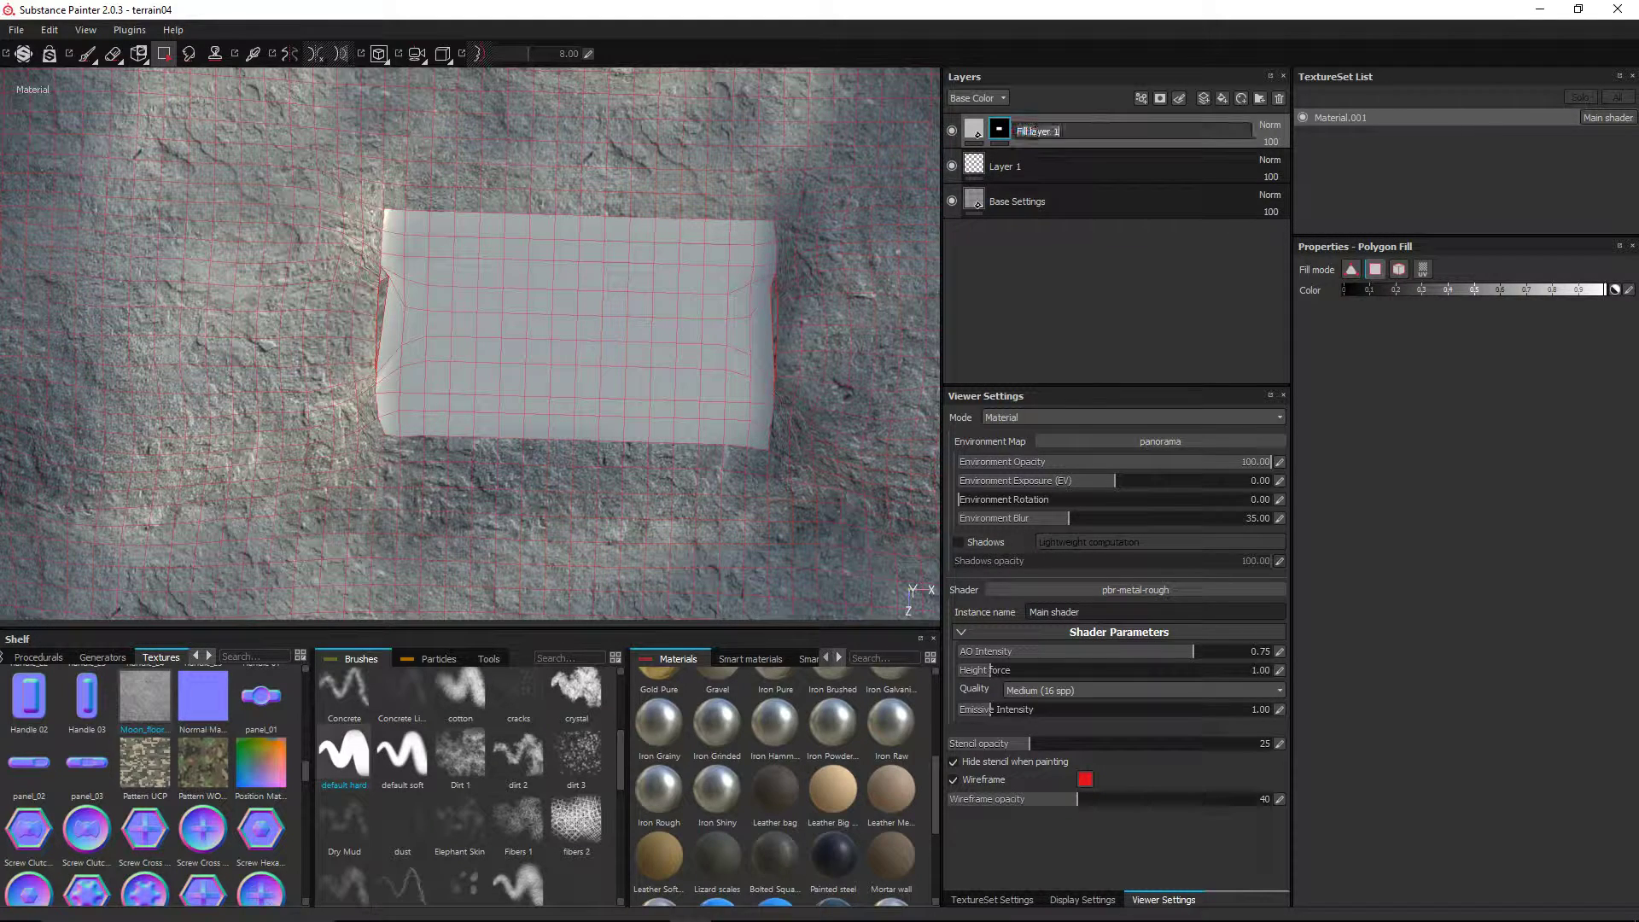
type("Play Area")
key("Return")
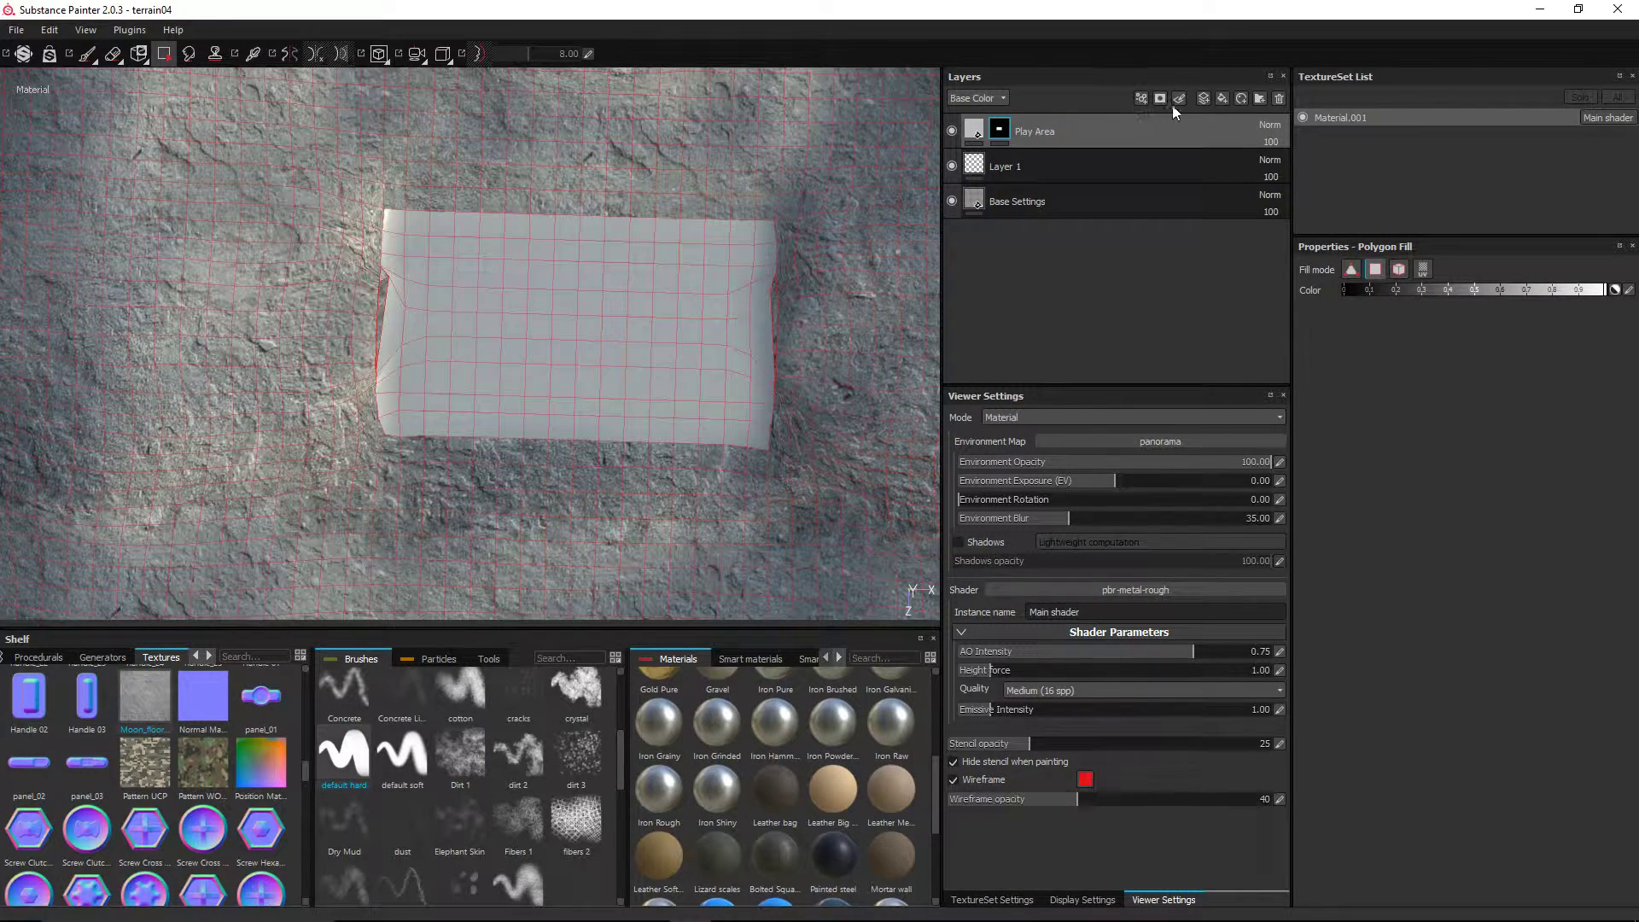
- Add a paint effect to the Play Area mask and activate the Paint brush
mouse_move(1001, 128)
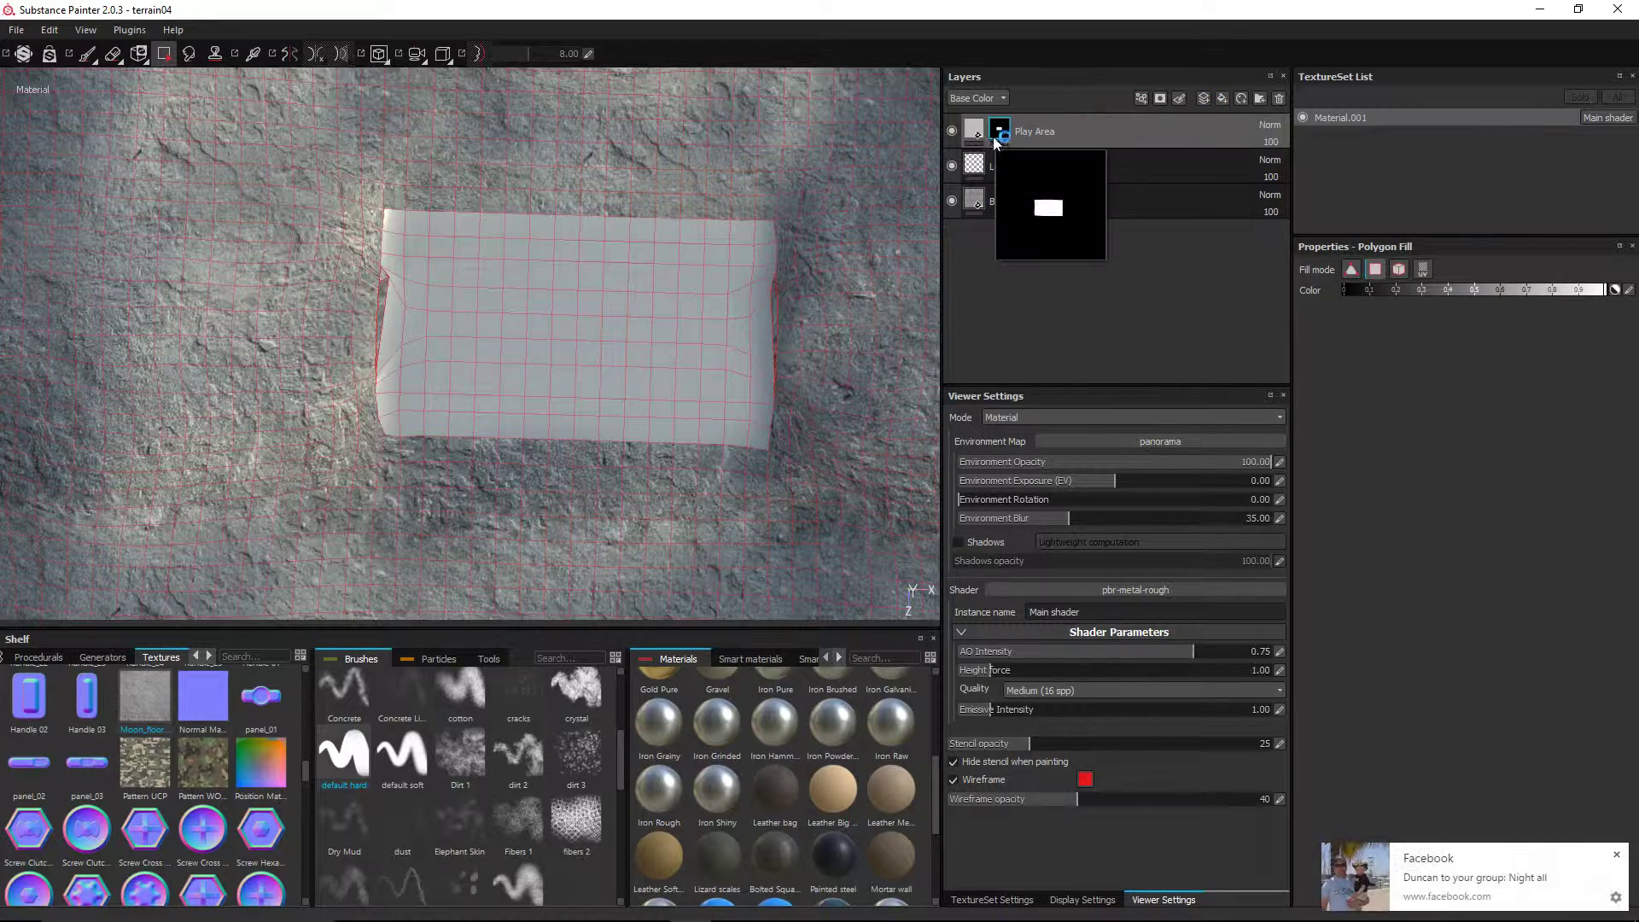
right_click(1000, 126)
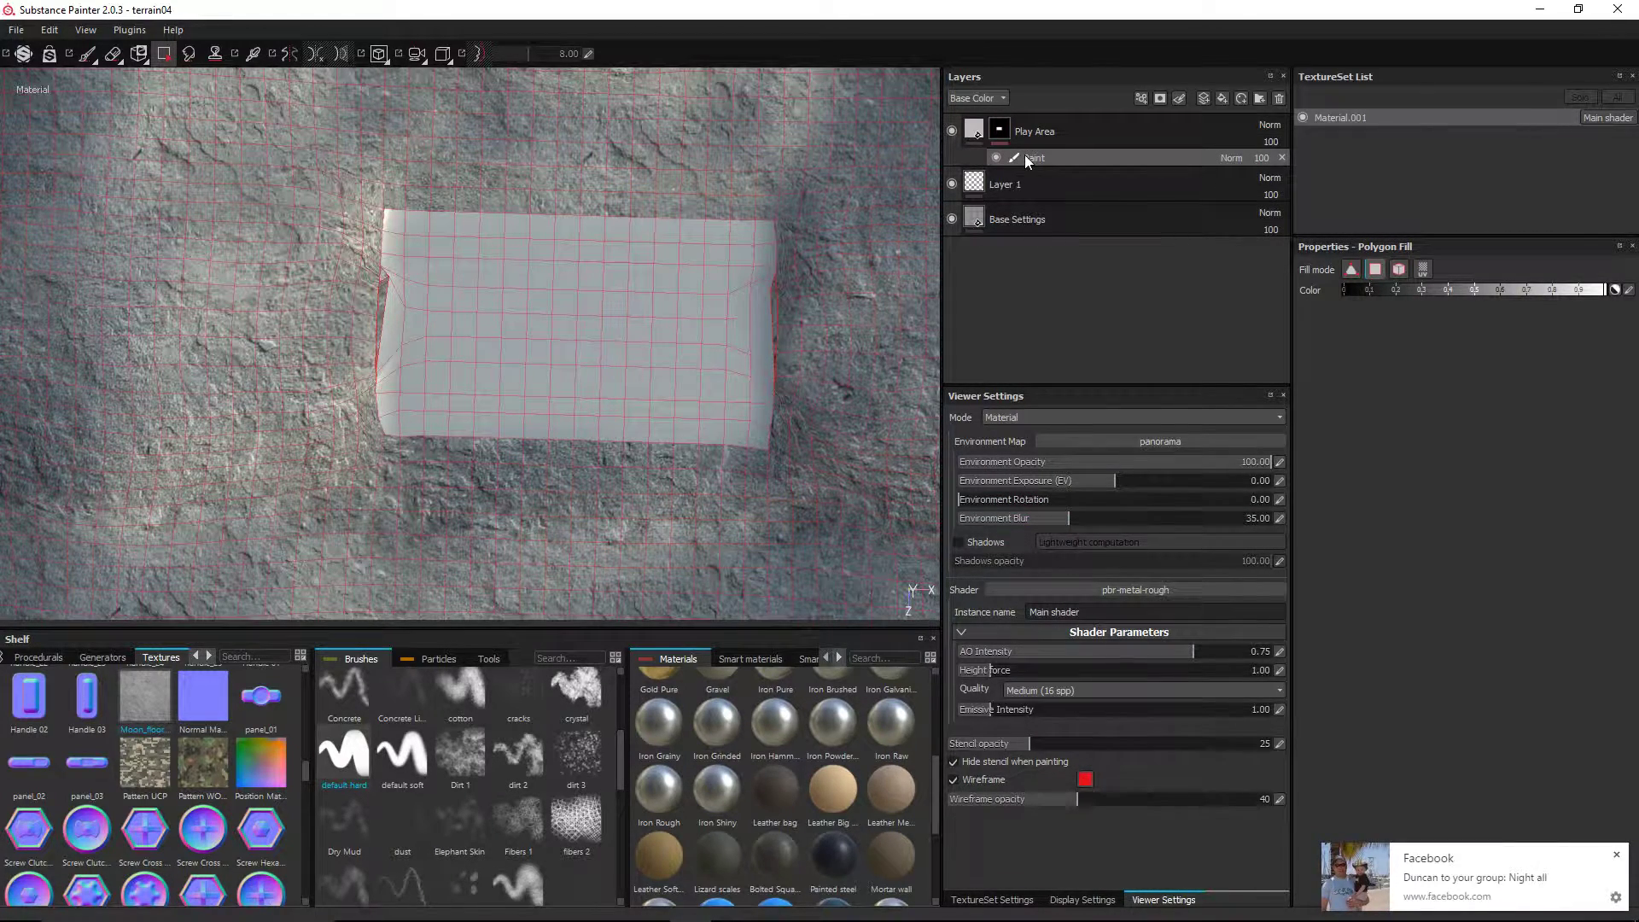
left_click(457, 763)
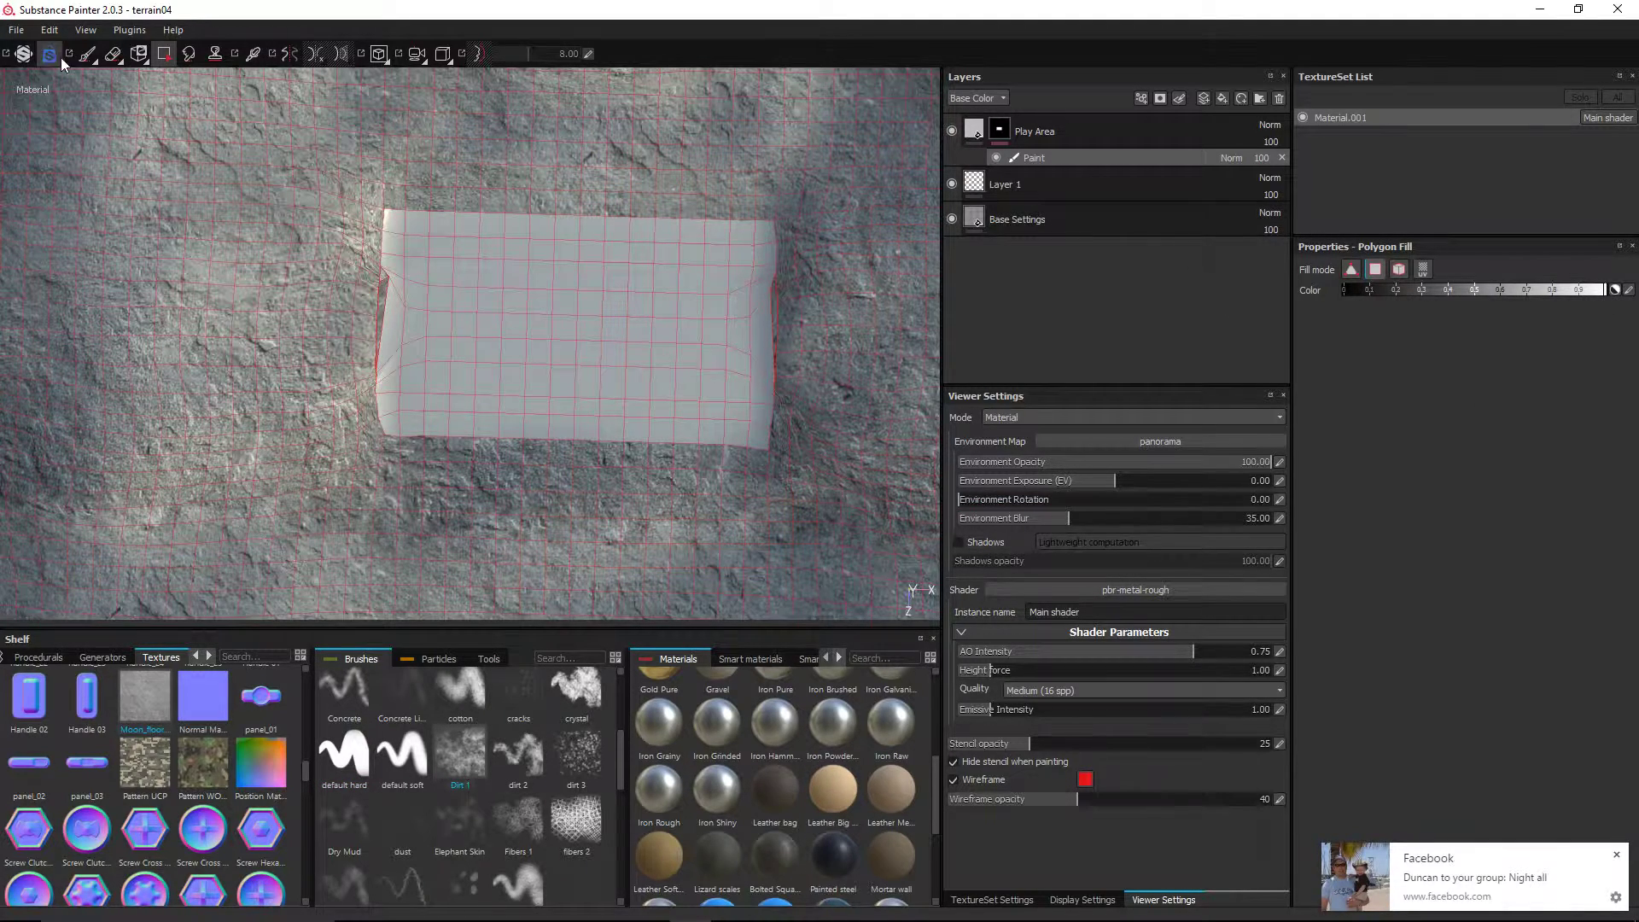
left_click(87, 57)
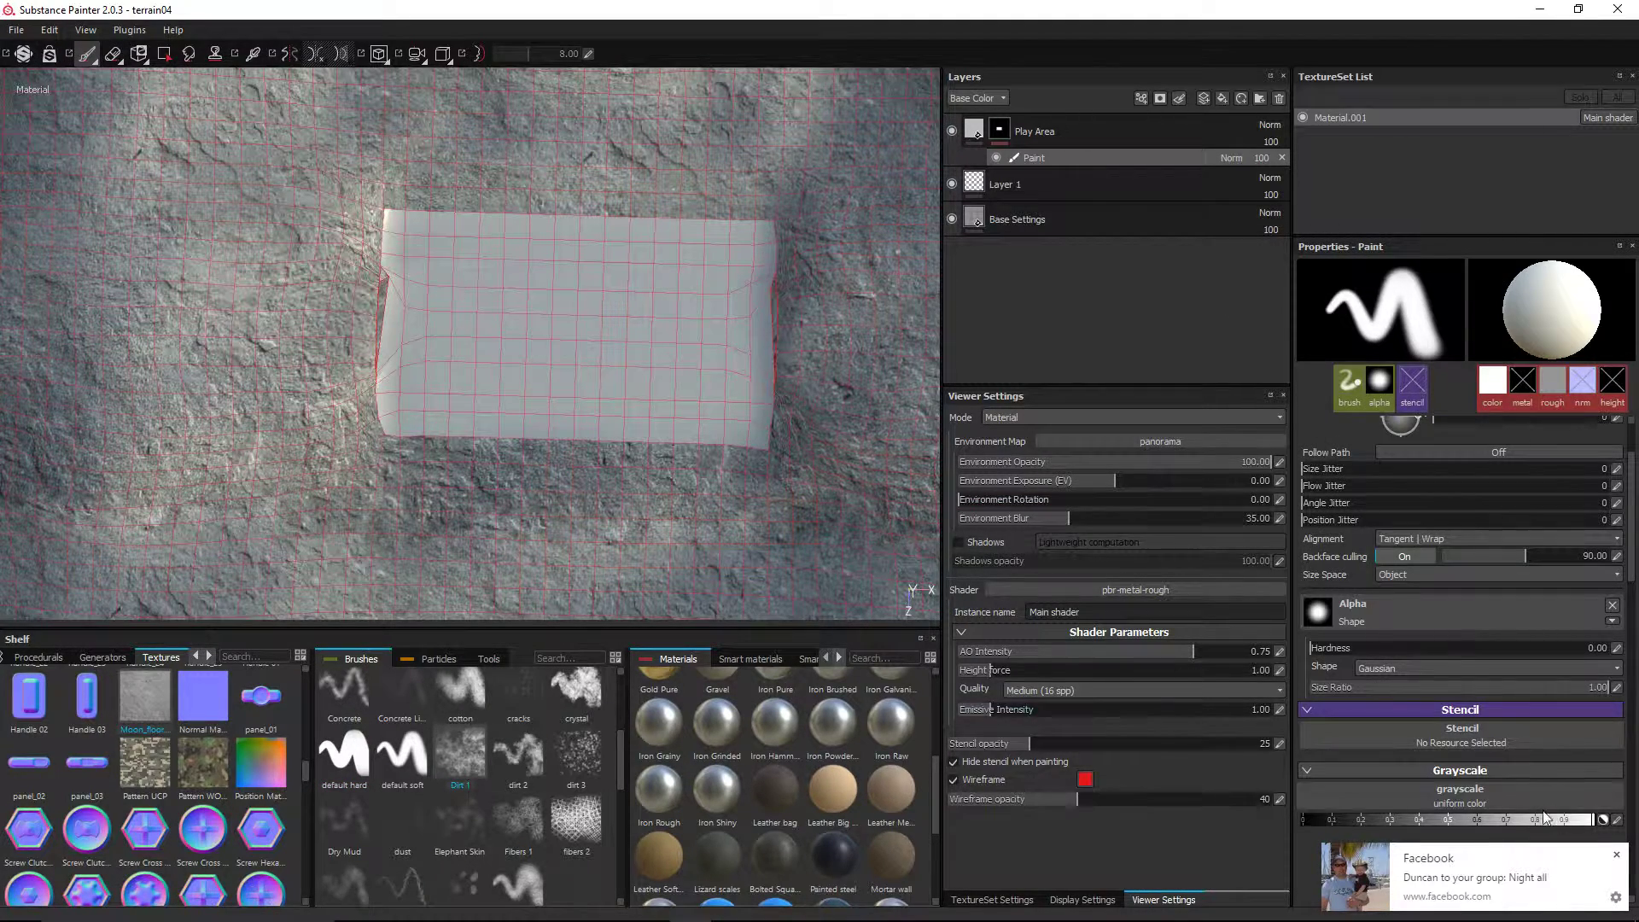
left_click(1617, 855)
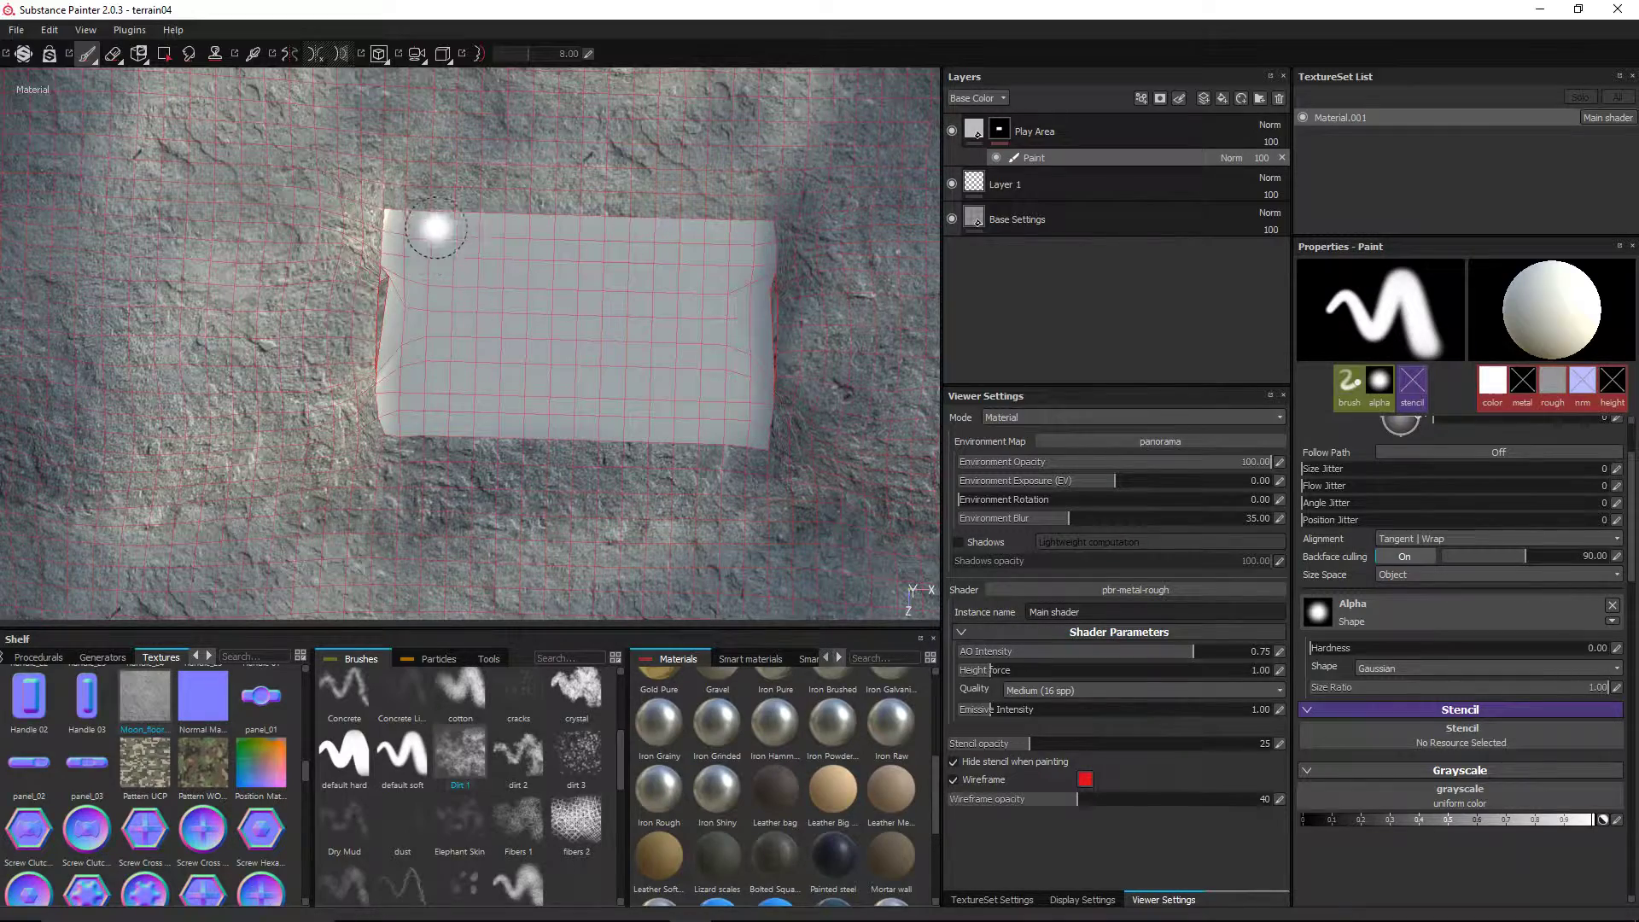
- Soften the Play Area mask's border by painting straight white strokes along the rectangle's edges with the soft round brush
mouse_move(424, 219)
left_mouse_down("alt")
mouse_move(443, 264)
mouse_move(445, 192)
mouse_move(627, 273)
mouse_move(666, 347)
left_mouse_up("alt")
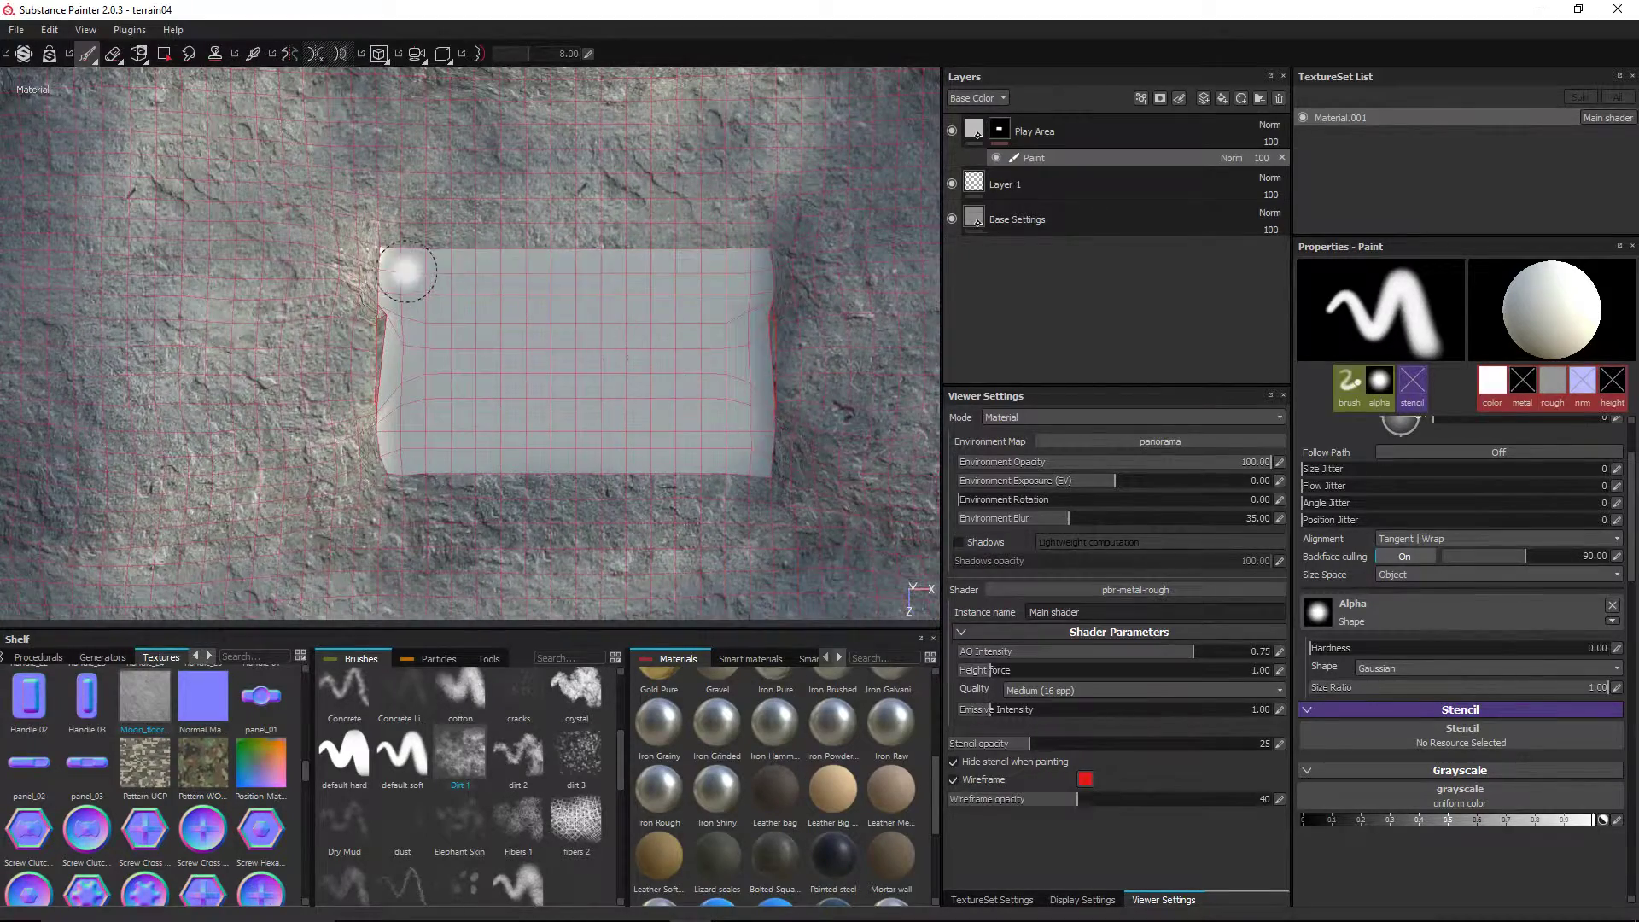
scroll(407, 269, "up", 3)
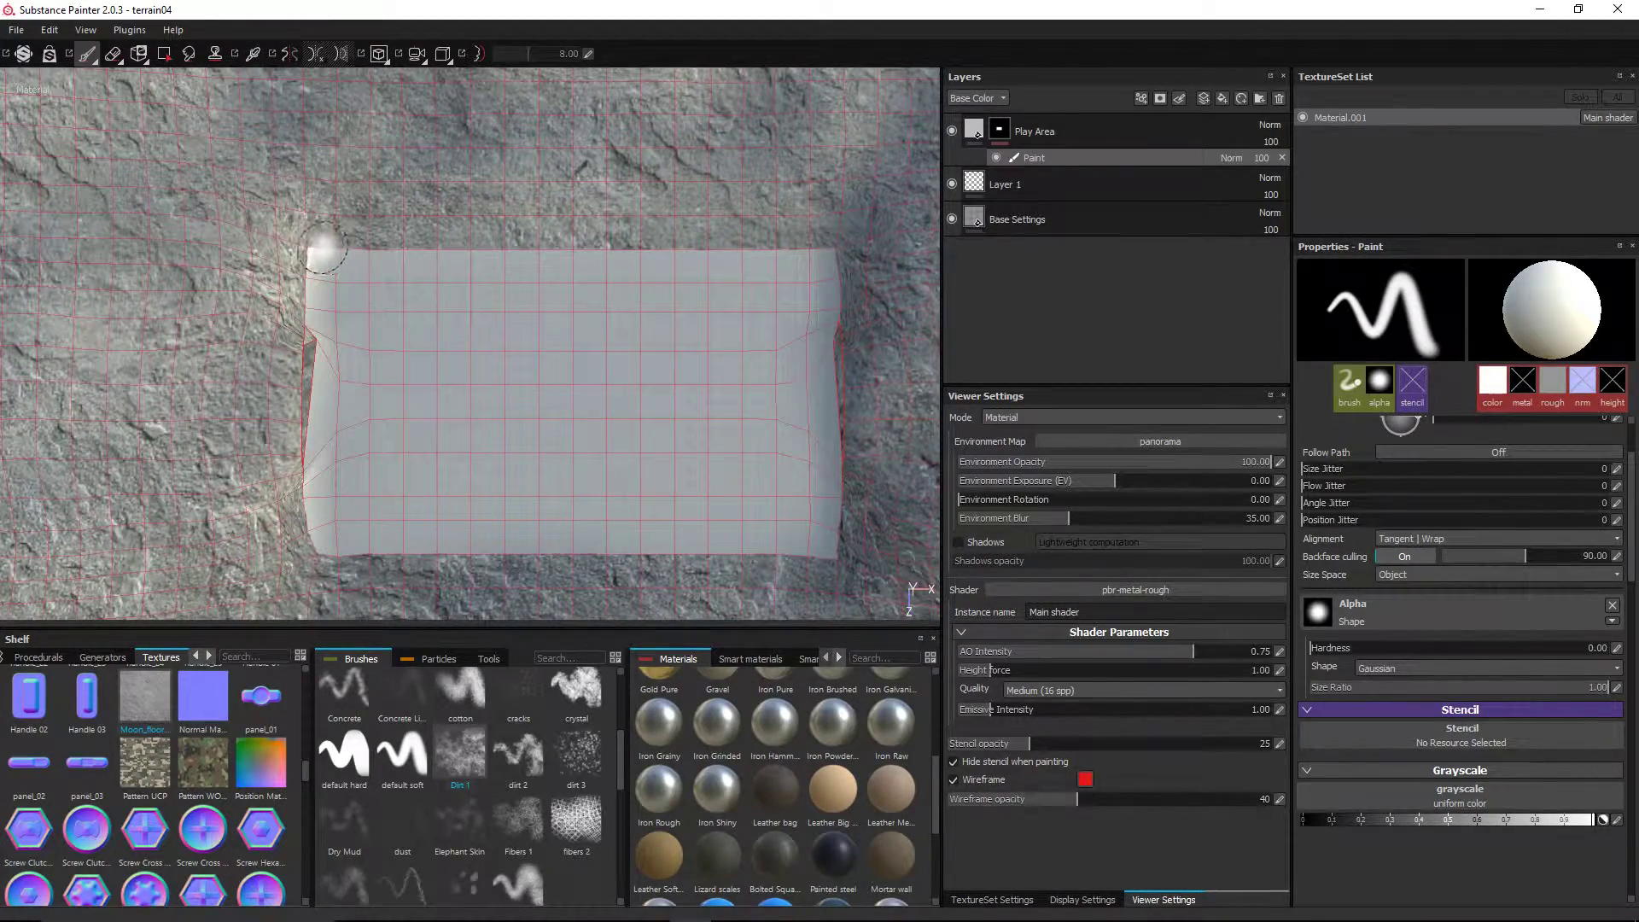
key("shift")
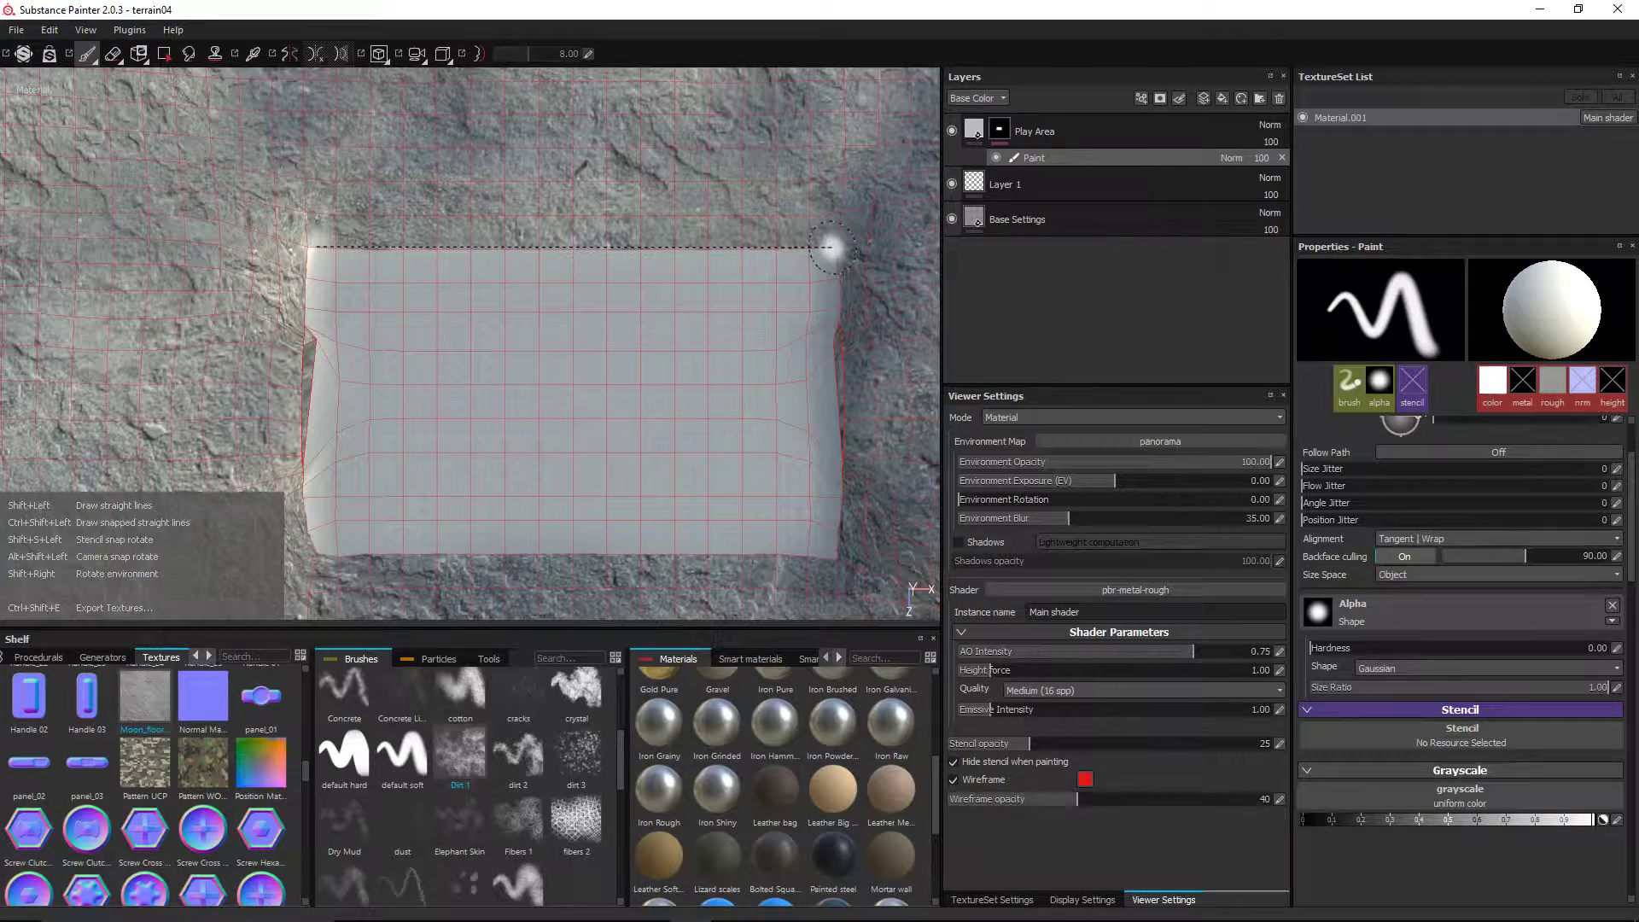
left_click(832, 248, "shift")
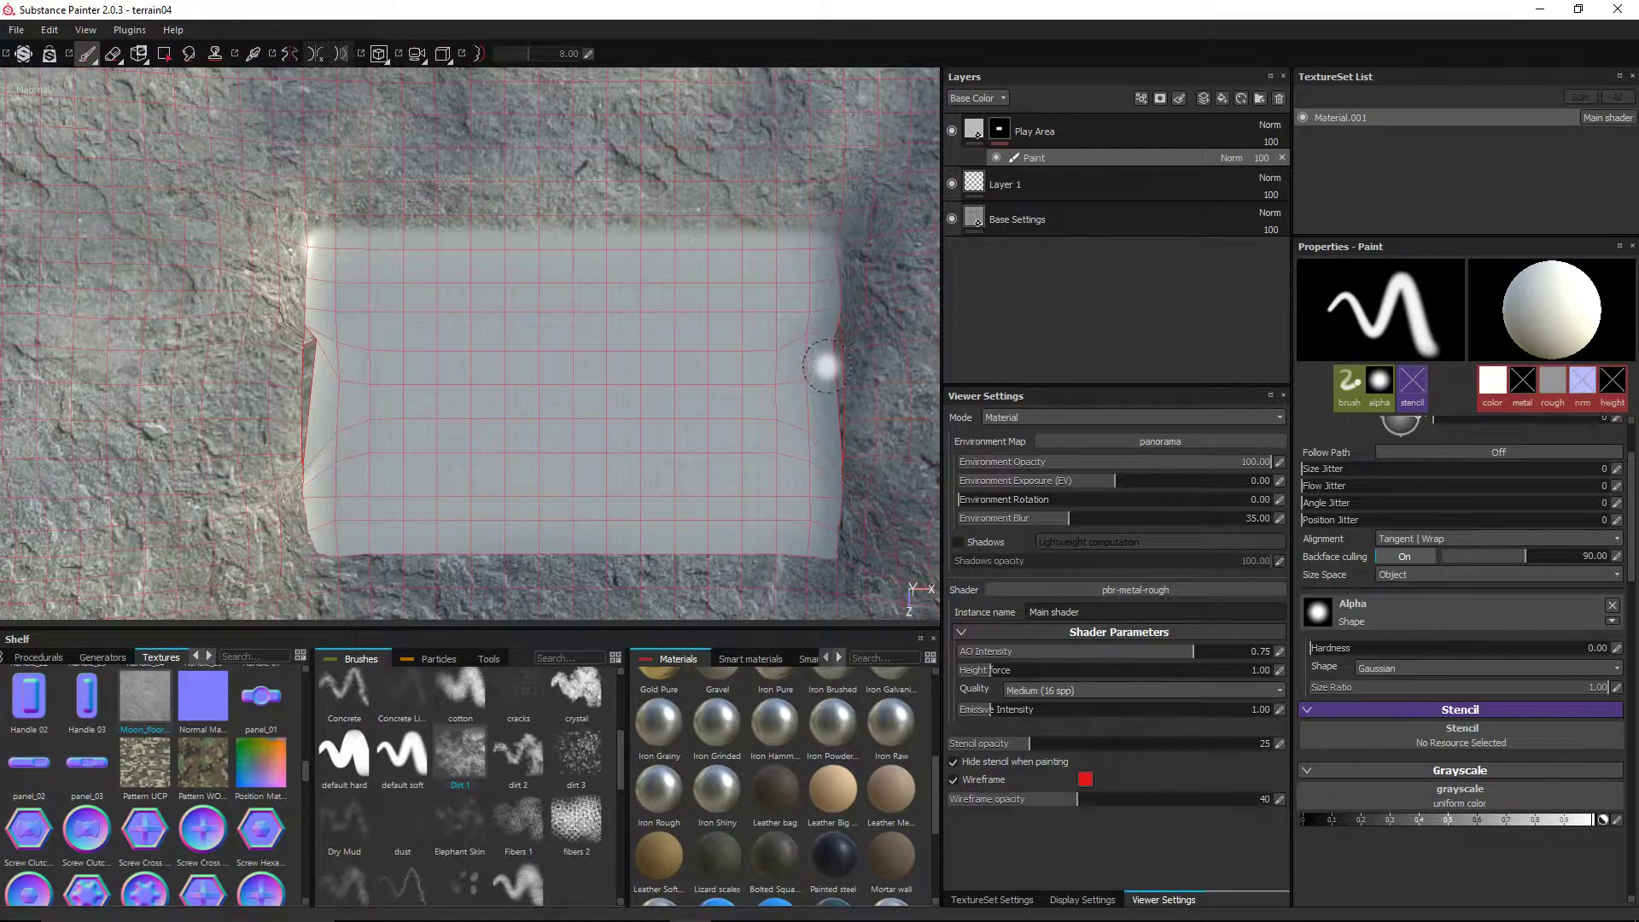
key("shift")
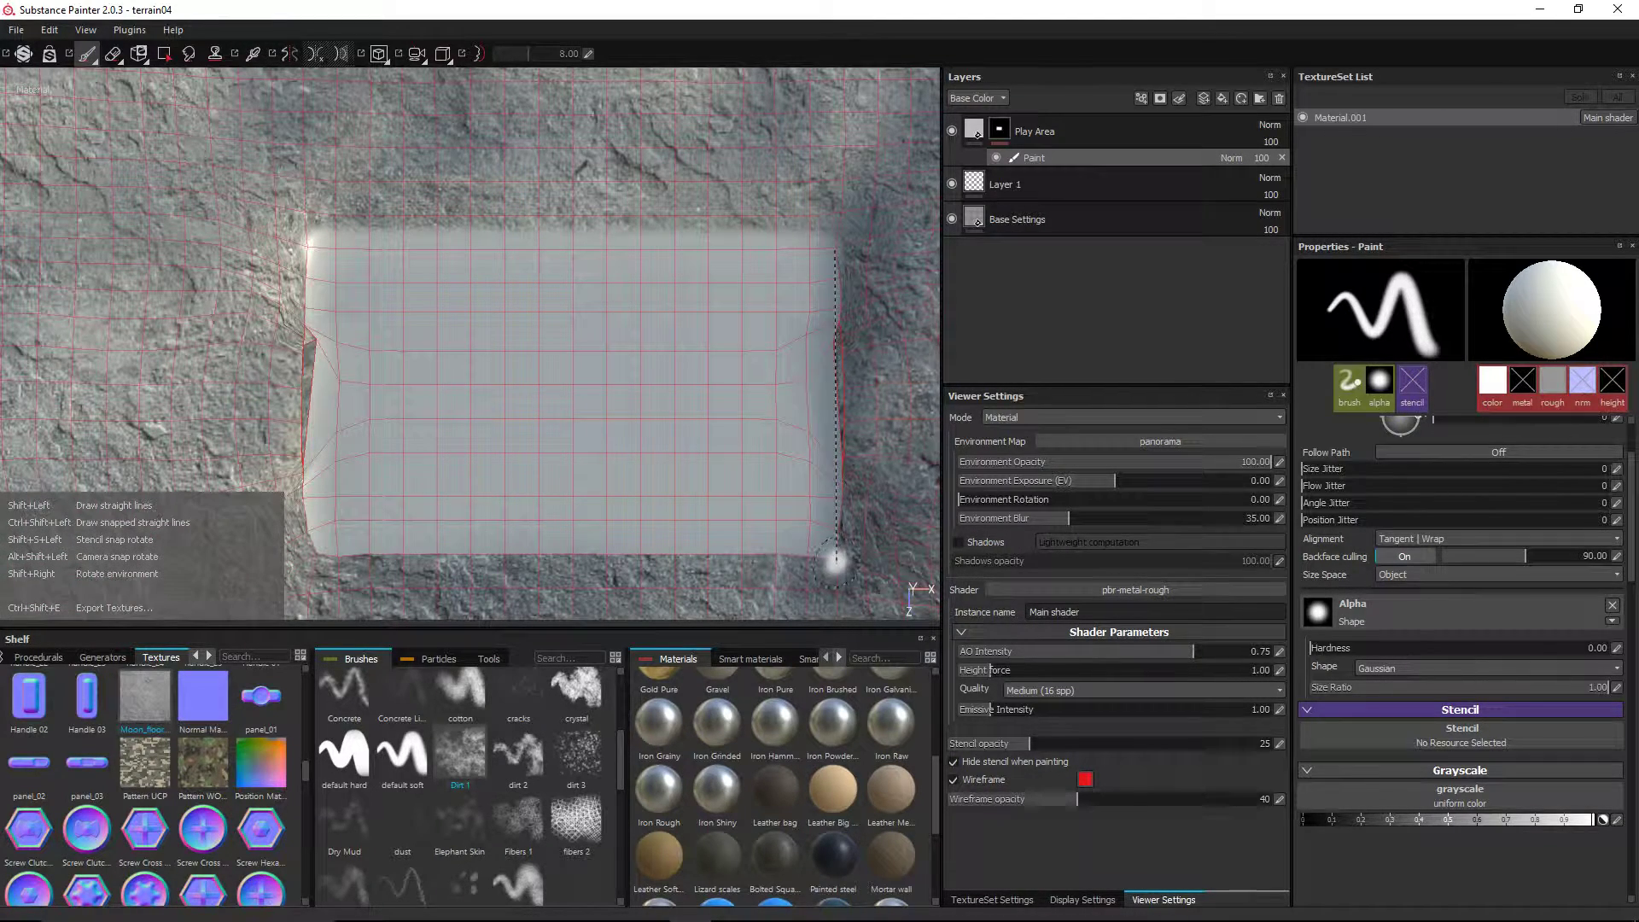
left_click(834, 560, "shift")
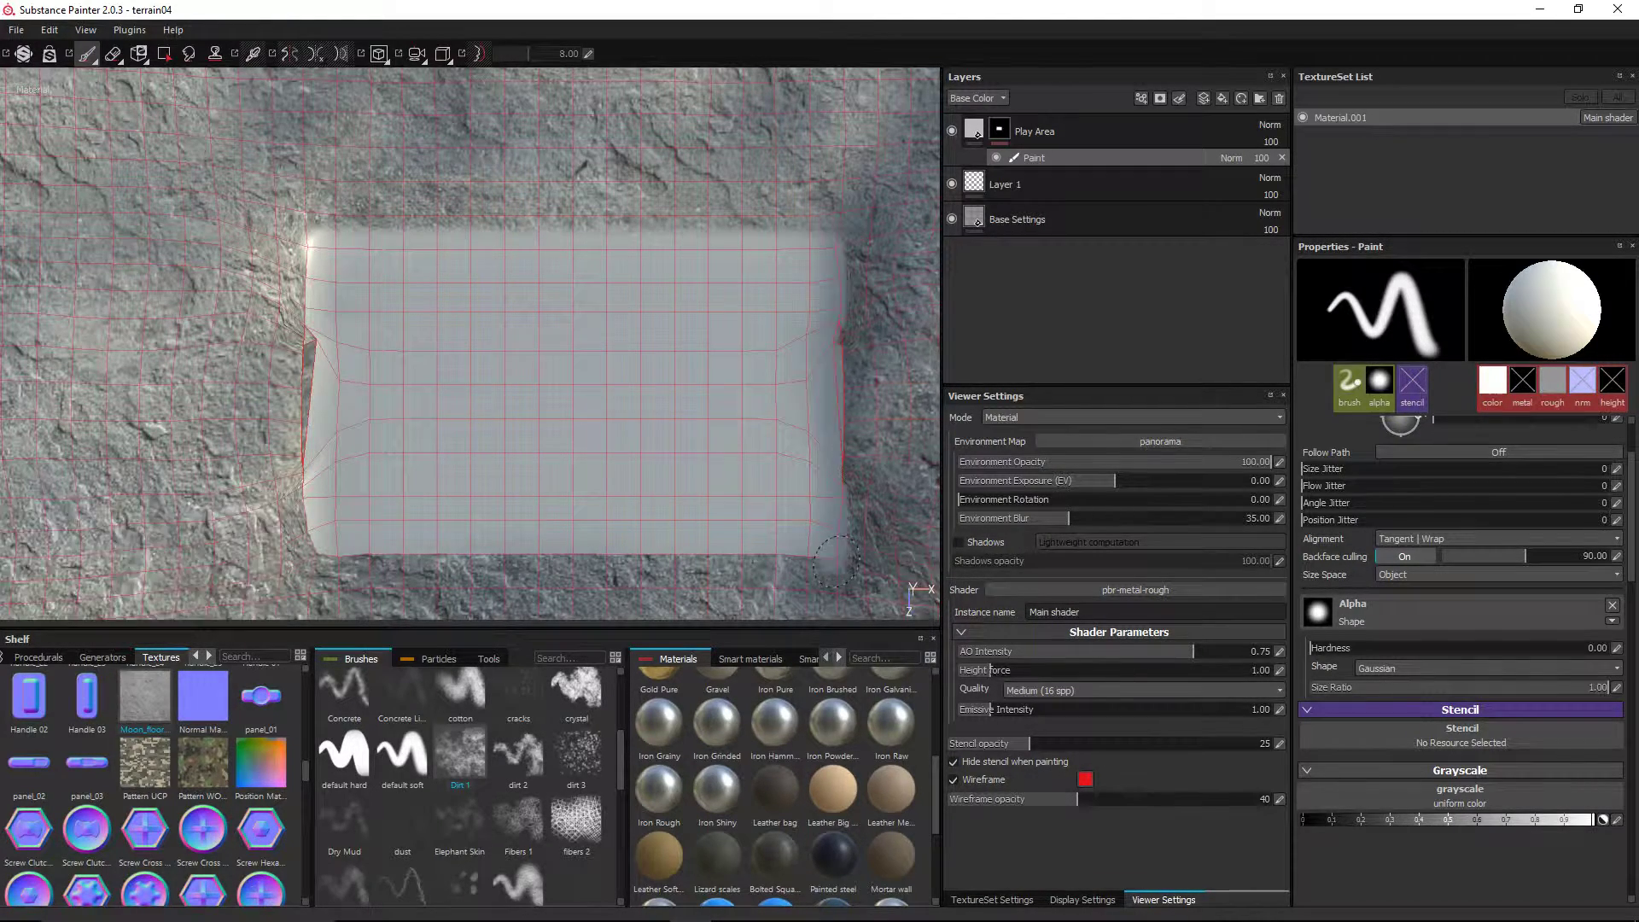
left_click(317, 553, "shift")
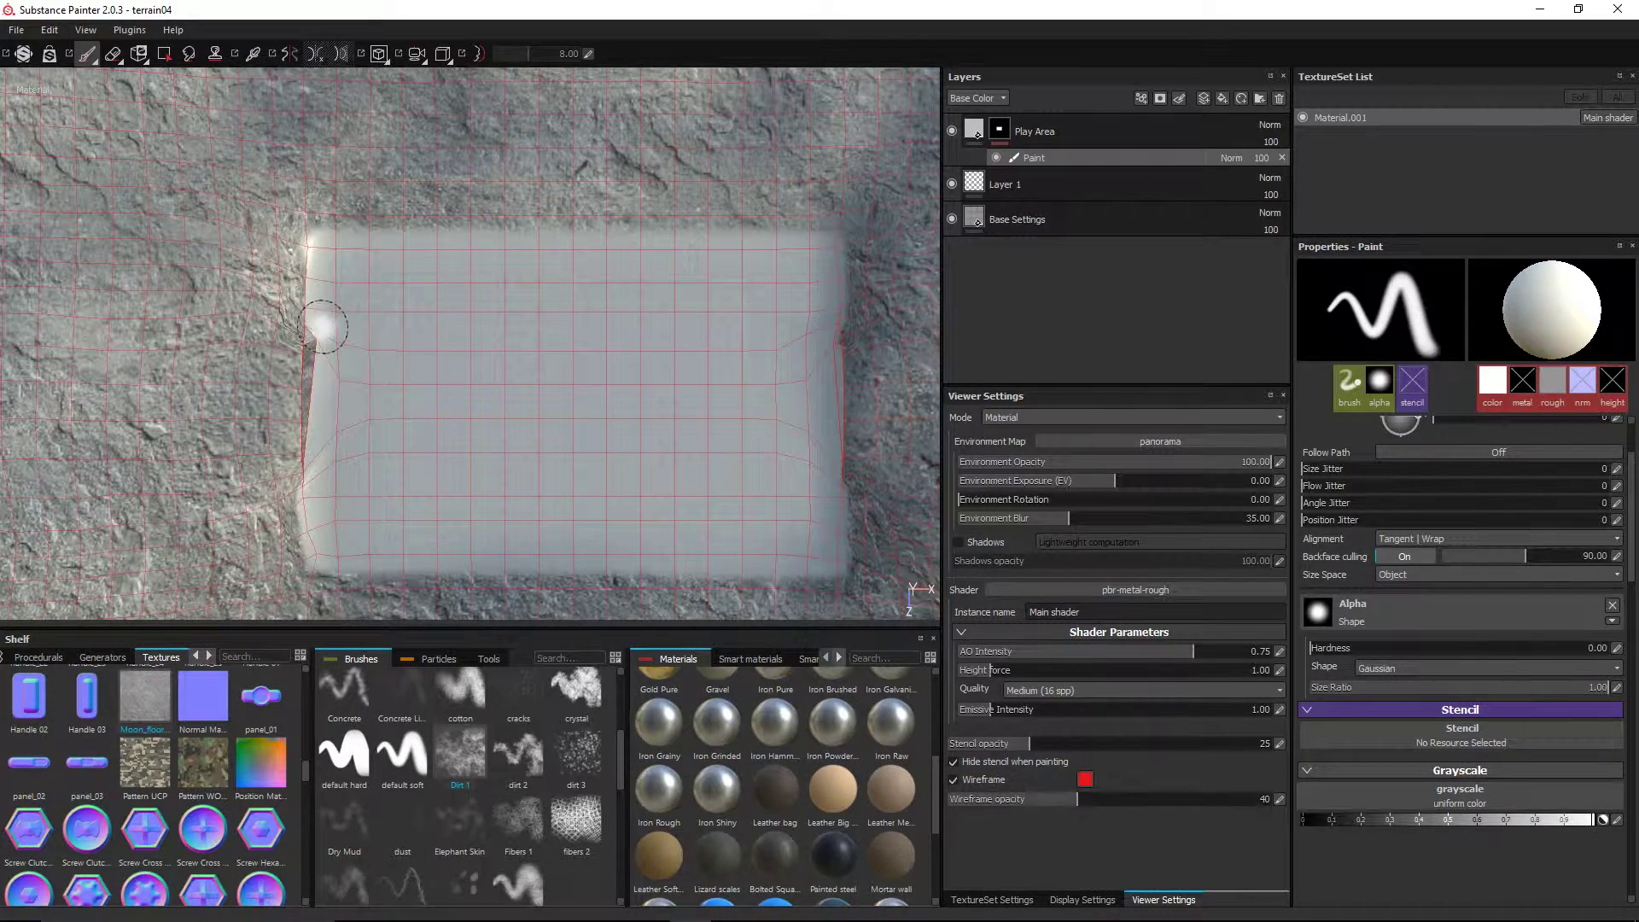
key("shift")
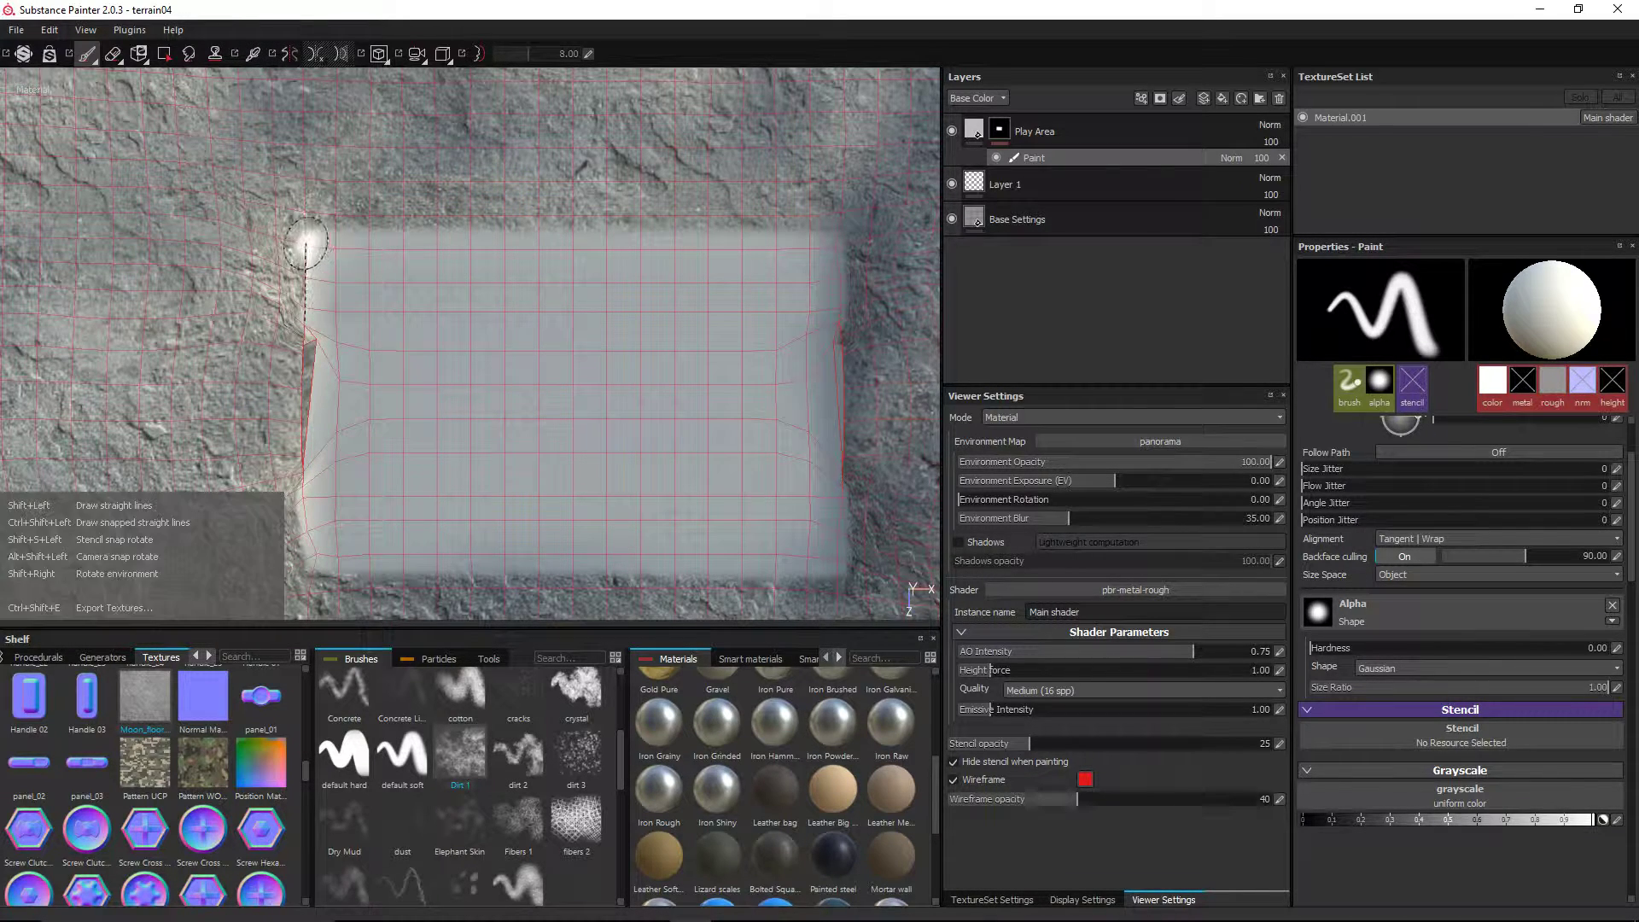
mouse_move(769, 457)
left_mouse_down("alt")
mouse_move(797, 469)
mouse_move(973, 318)
mouse_move(982, 363)
mouse_move(959, 366)
mouse_move(919, 575)
mouse_move(576, 385)
left_mouse_up("alt")
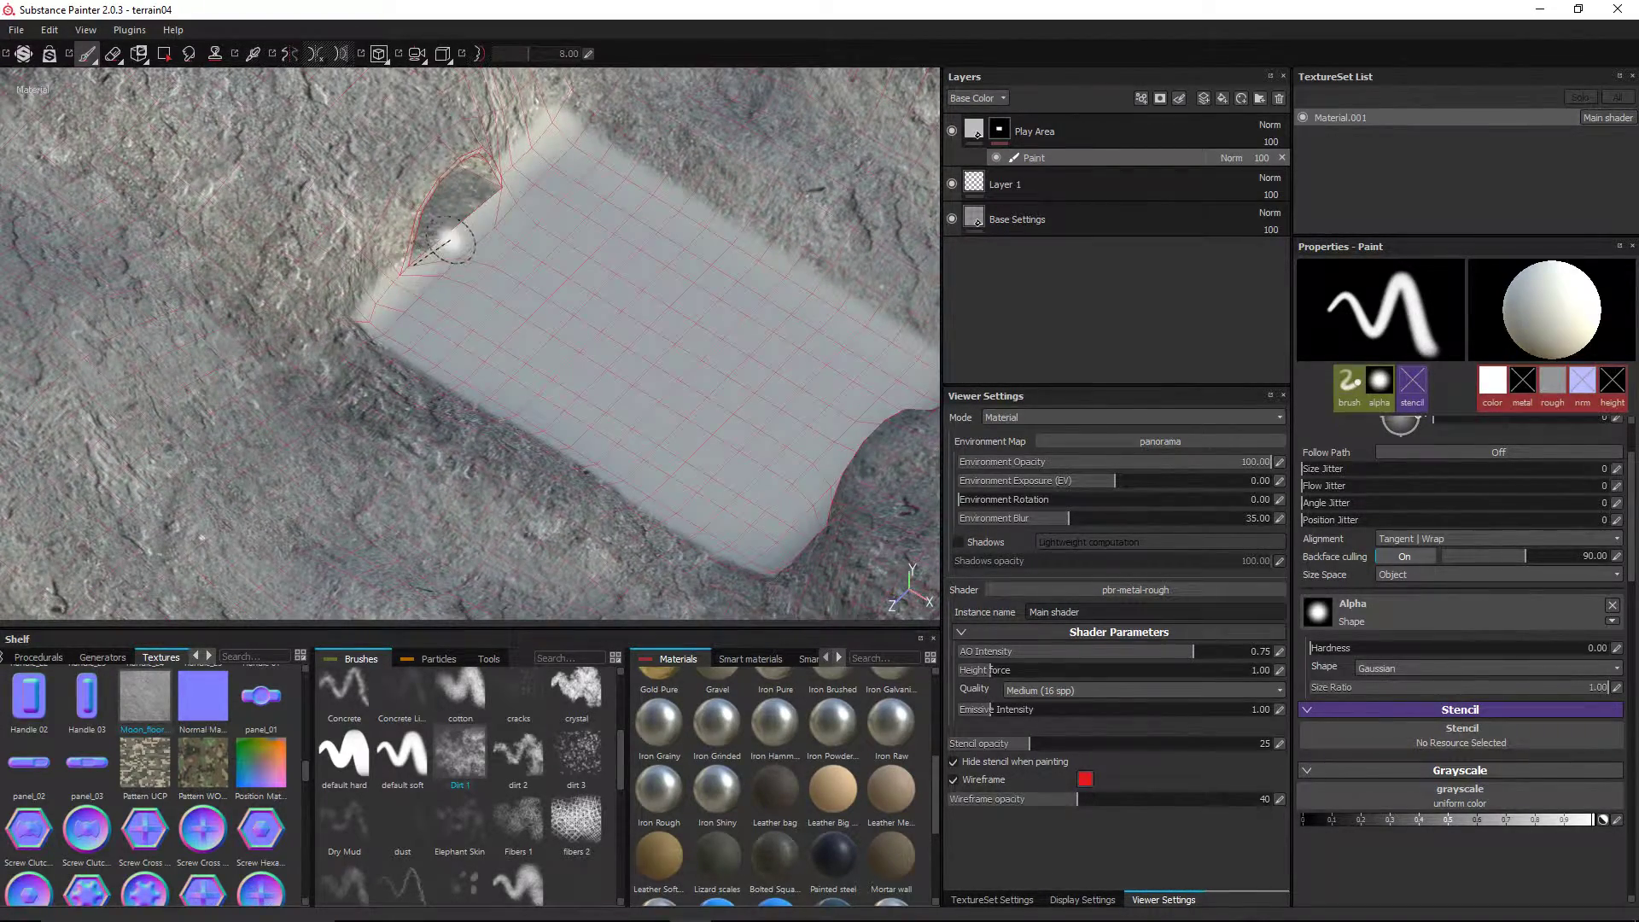
key("shift")
left_click_drag(622, 296, 802, 322, "alt")
- Apply the Painted steel material to the Play Area fill
left_click(980, 134)
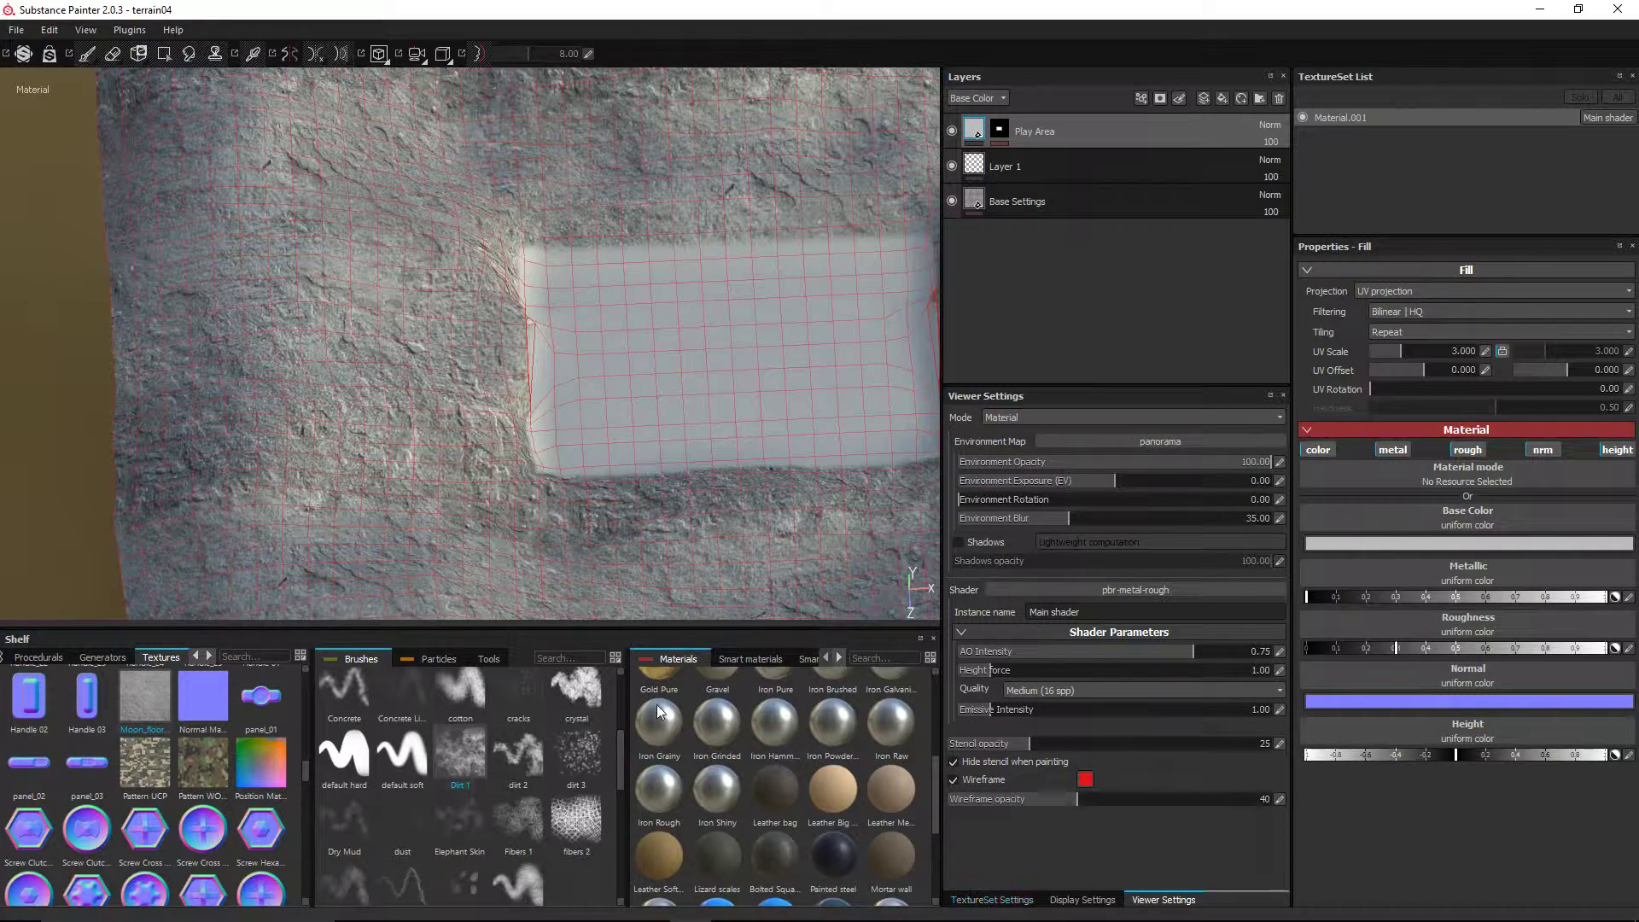
left_click(832, 852)
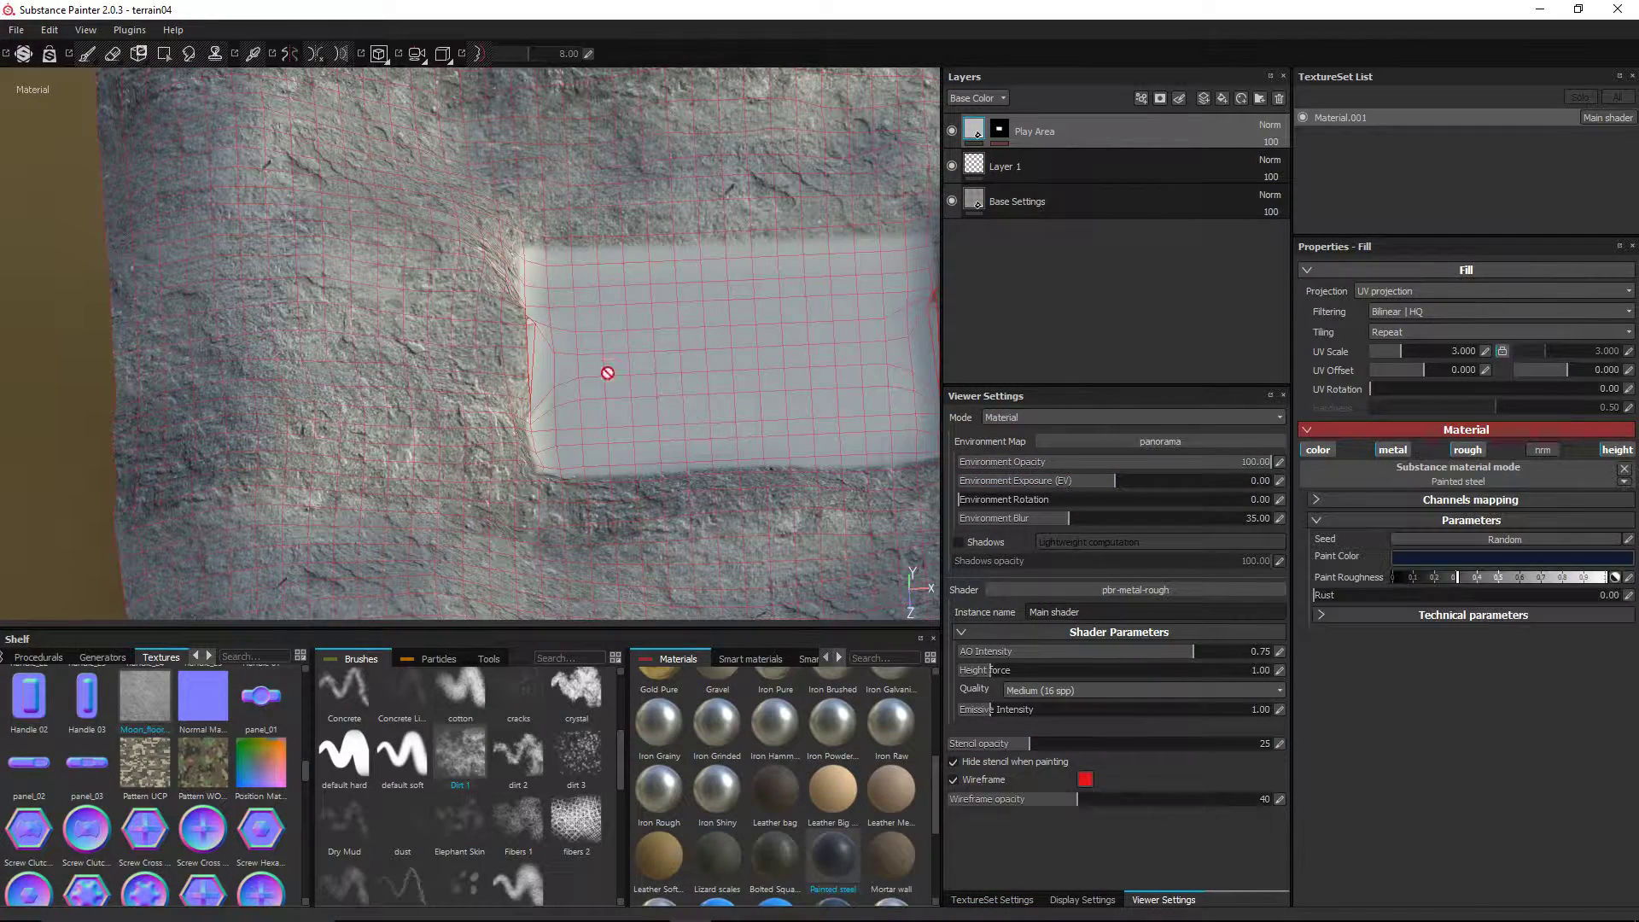
left_click_drag(771, 331, 826, 322, "alt")
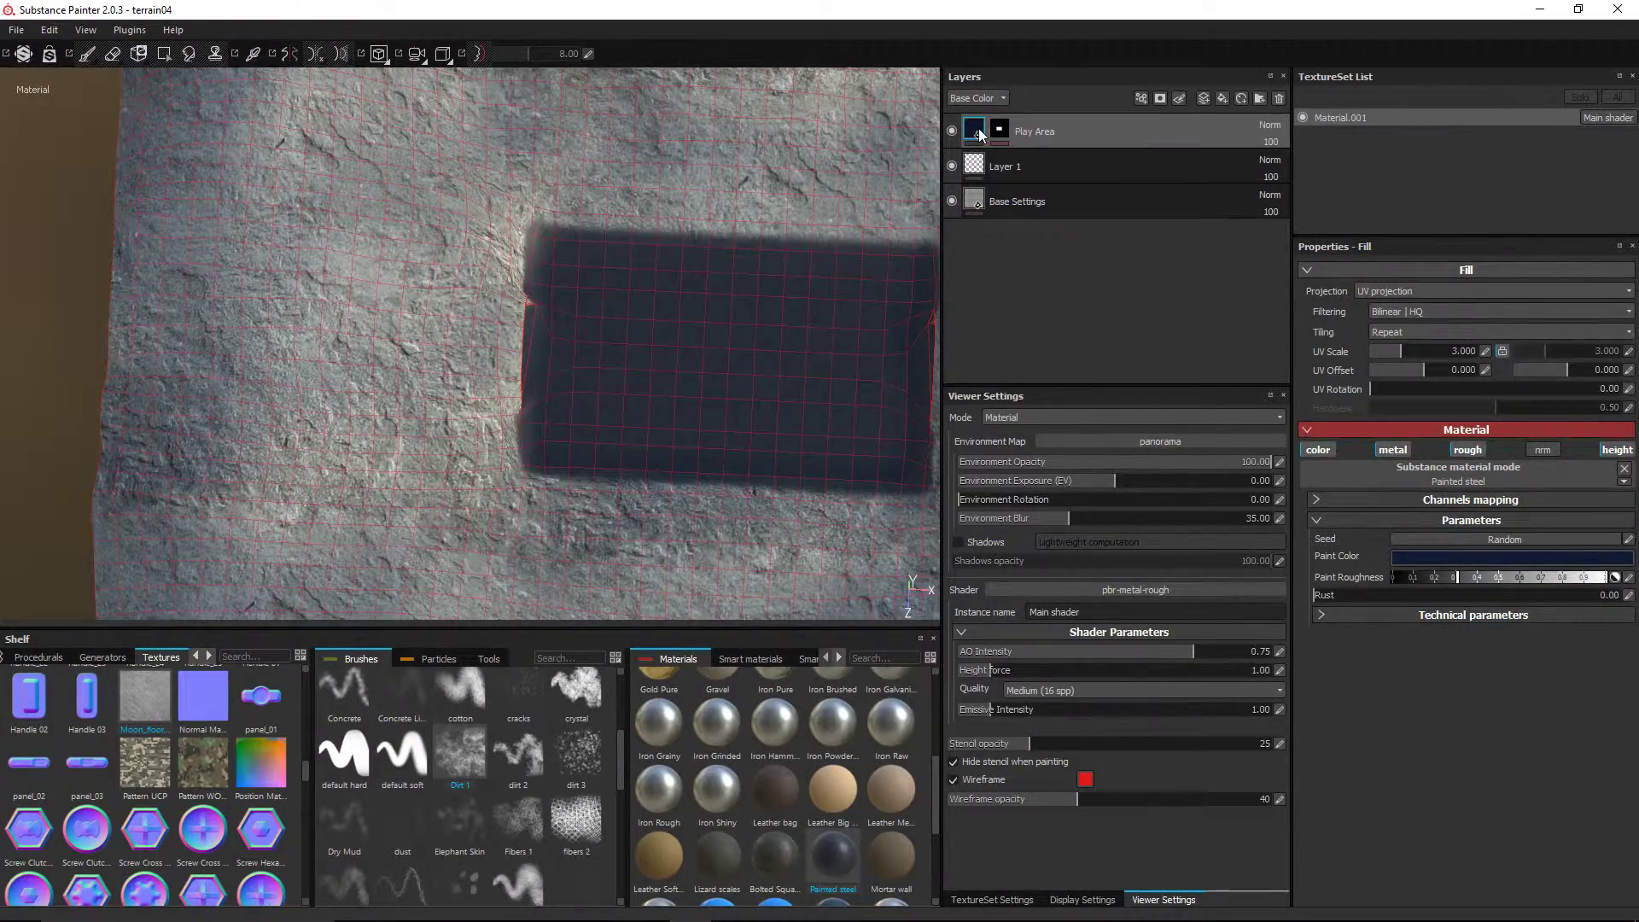
- Set the Play Area layer's base color blending to Multiply at 59 opacity, after trying Linear dodge (Add)
left_click(1270, 126)
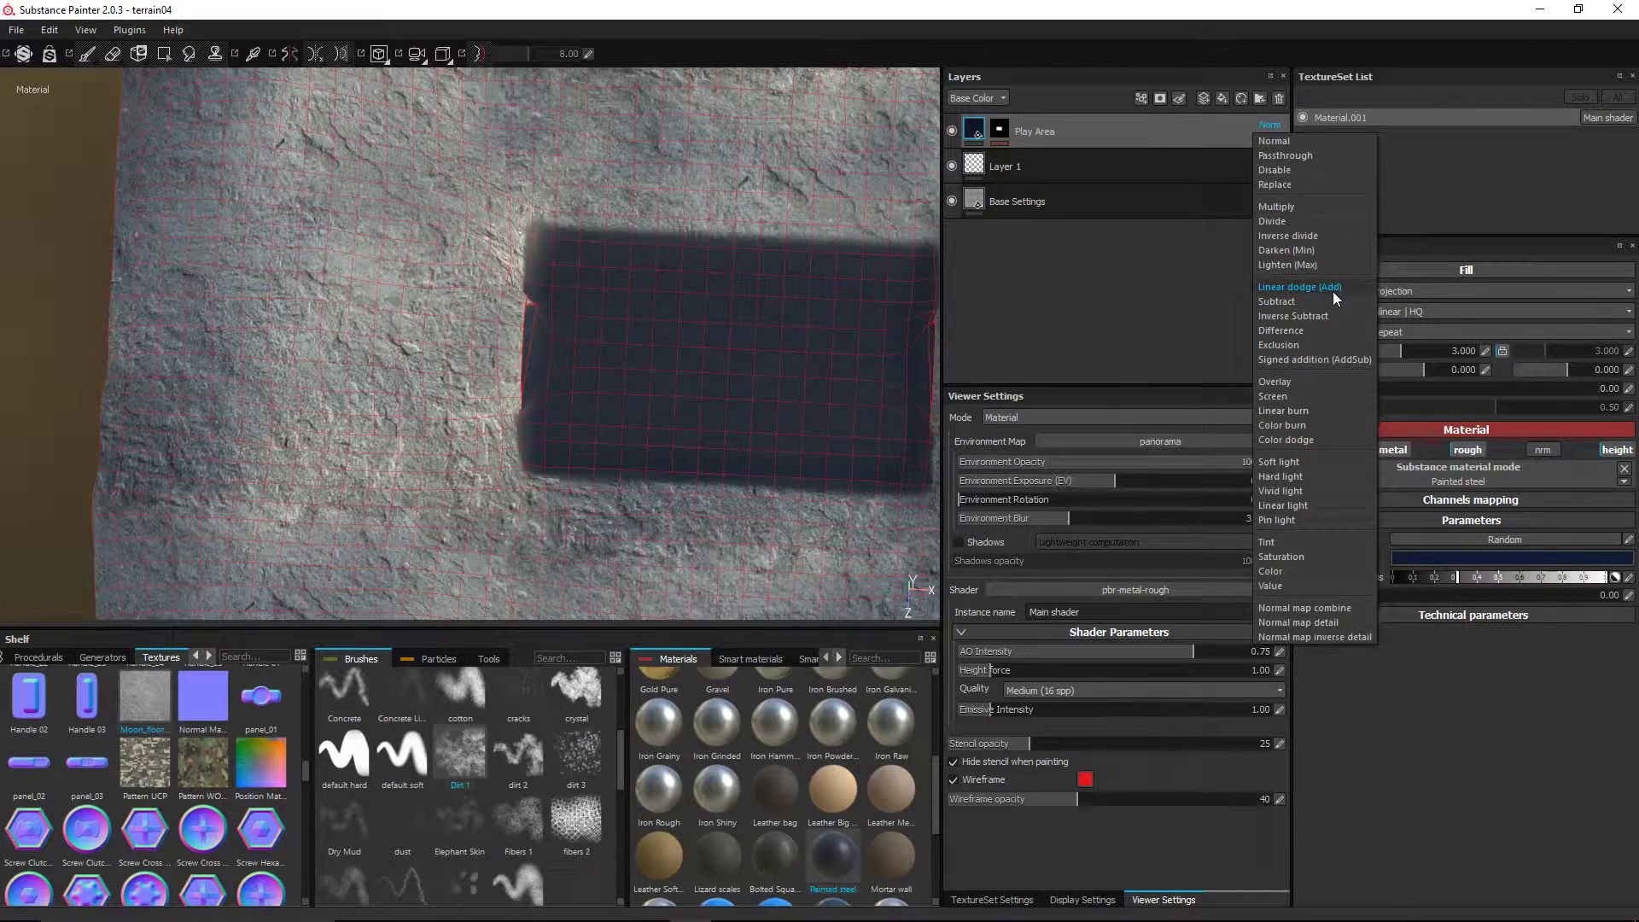
left_click(1333, 290)
left_click(1269, 127)
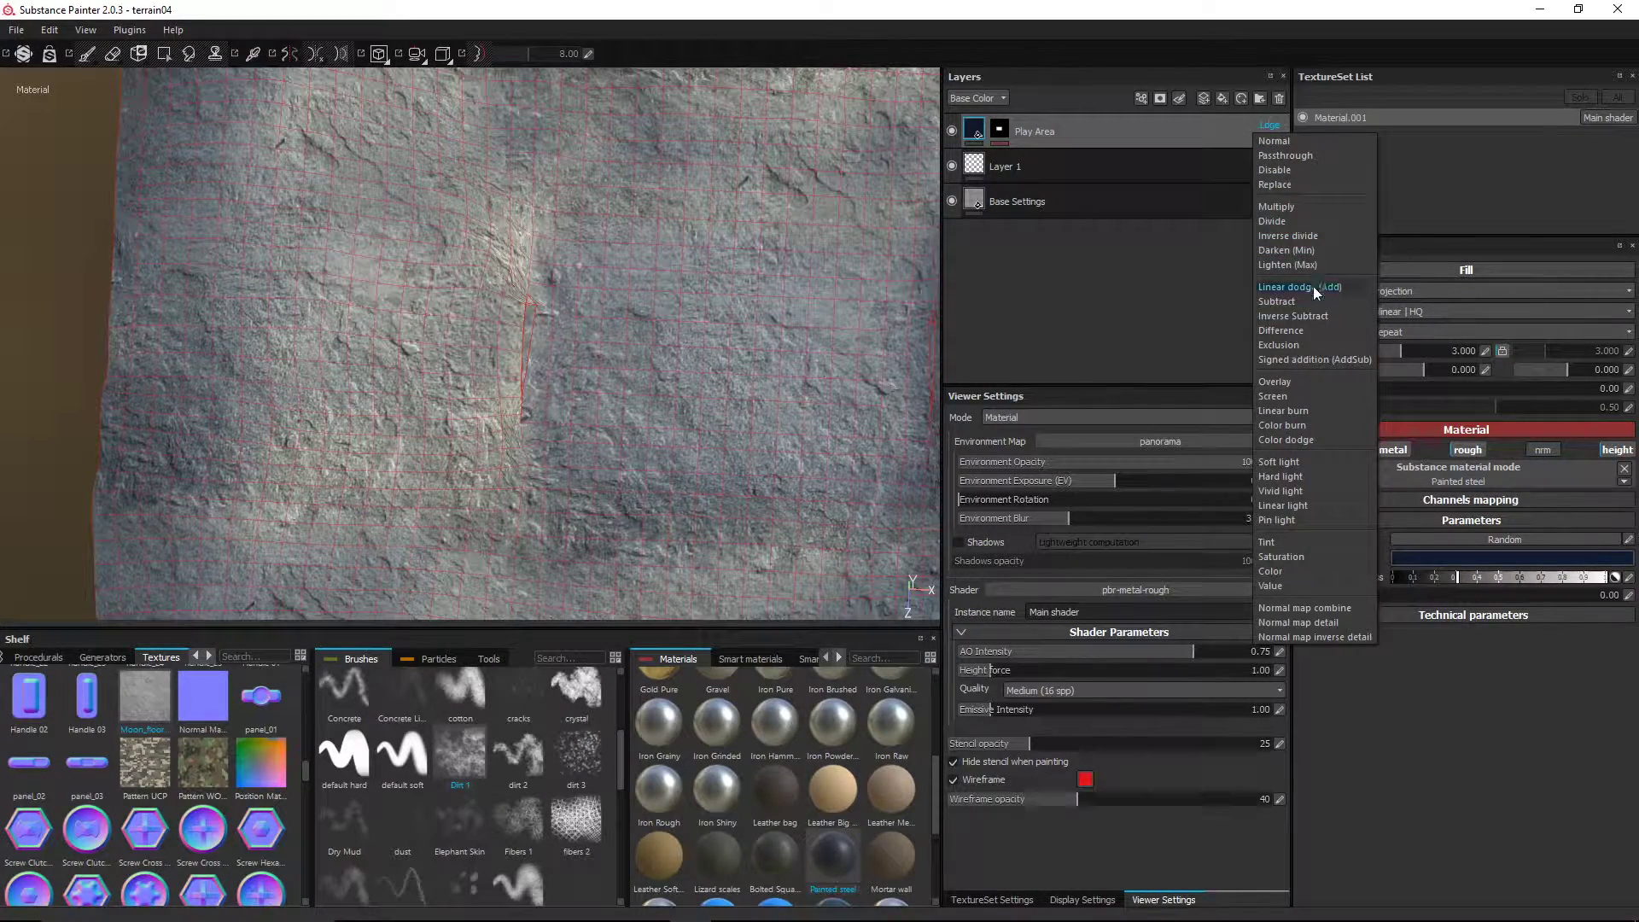
left_click(1288, 205)
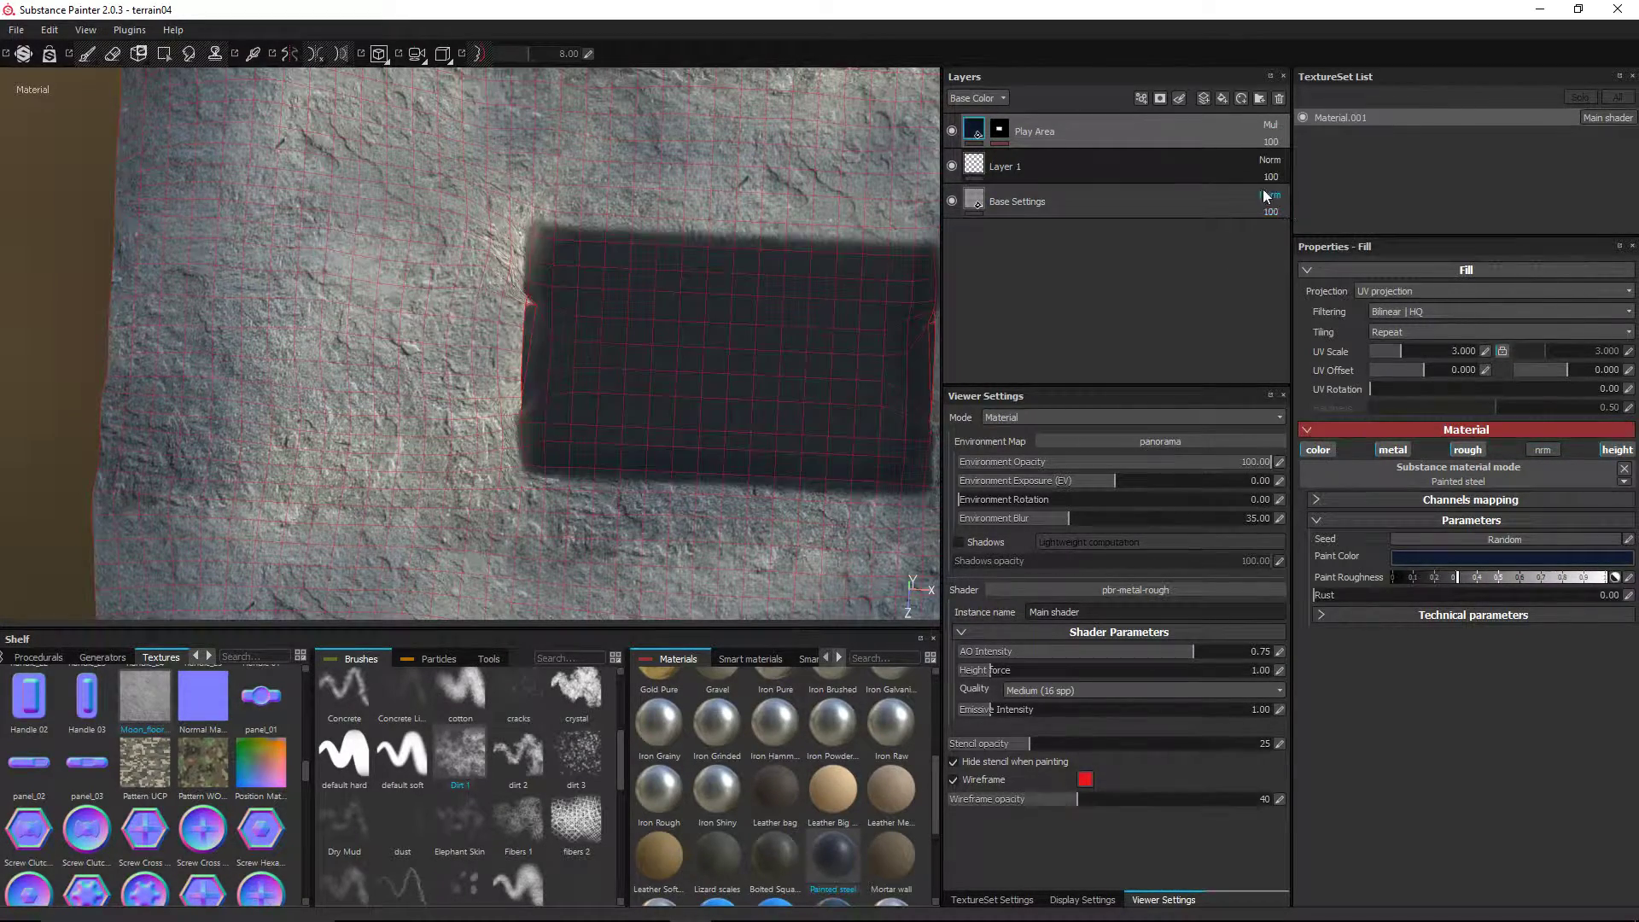
left_click_drag(1307, 162, 1295, 162)
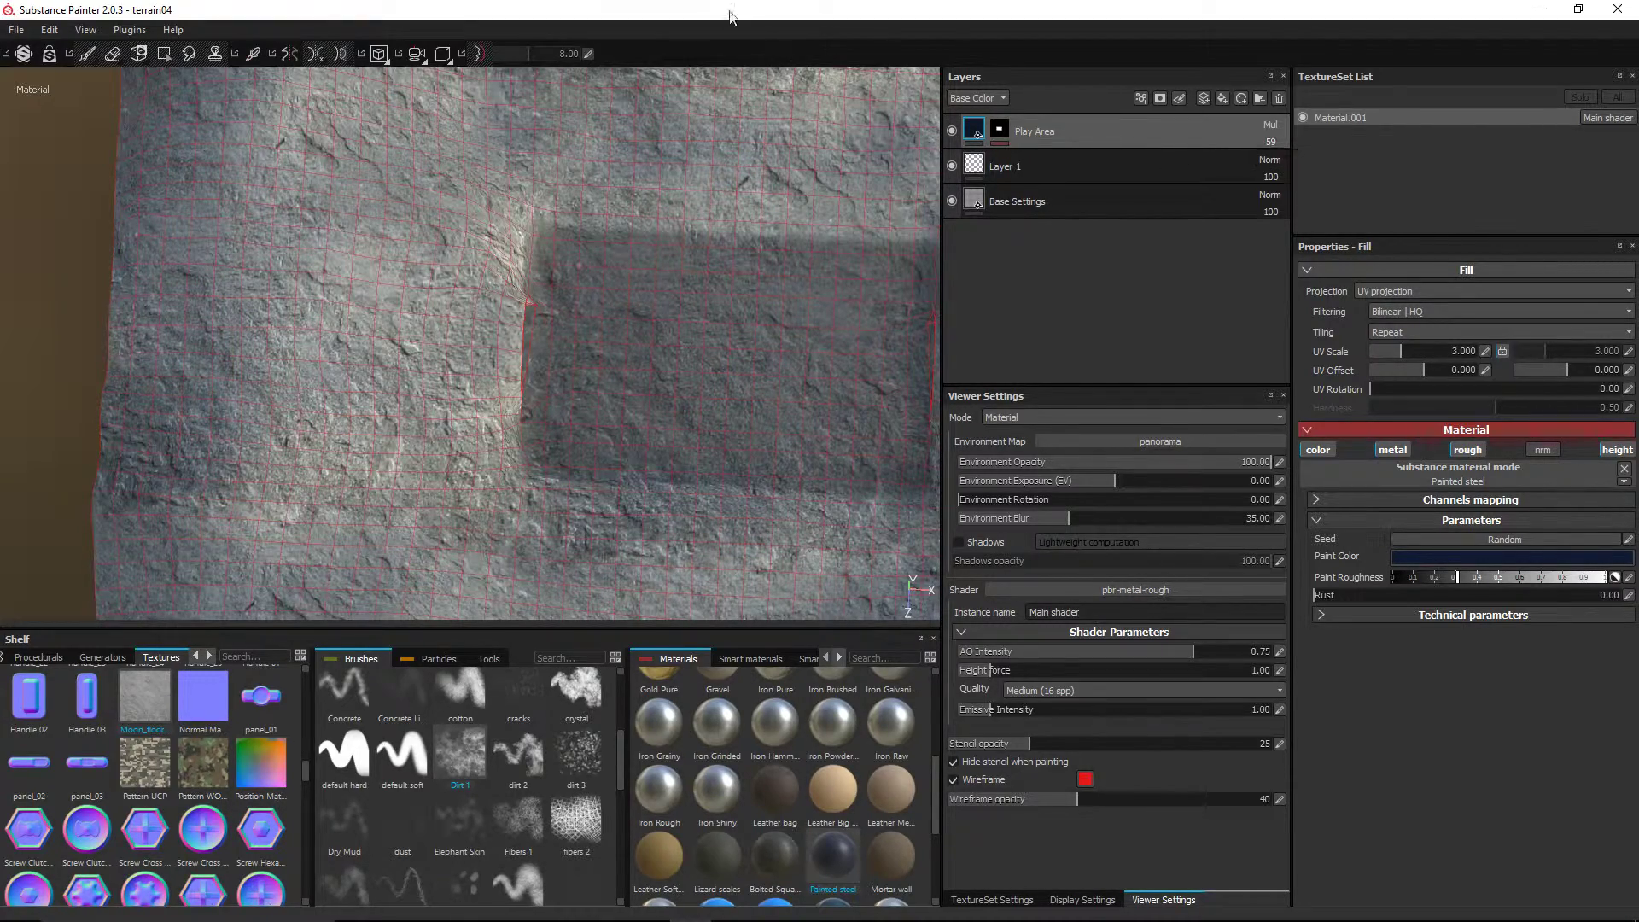
left_click_drag(758, 373, 641, 344, "alt")
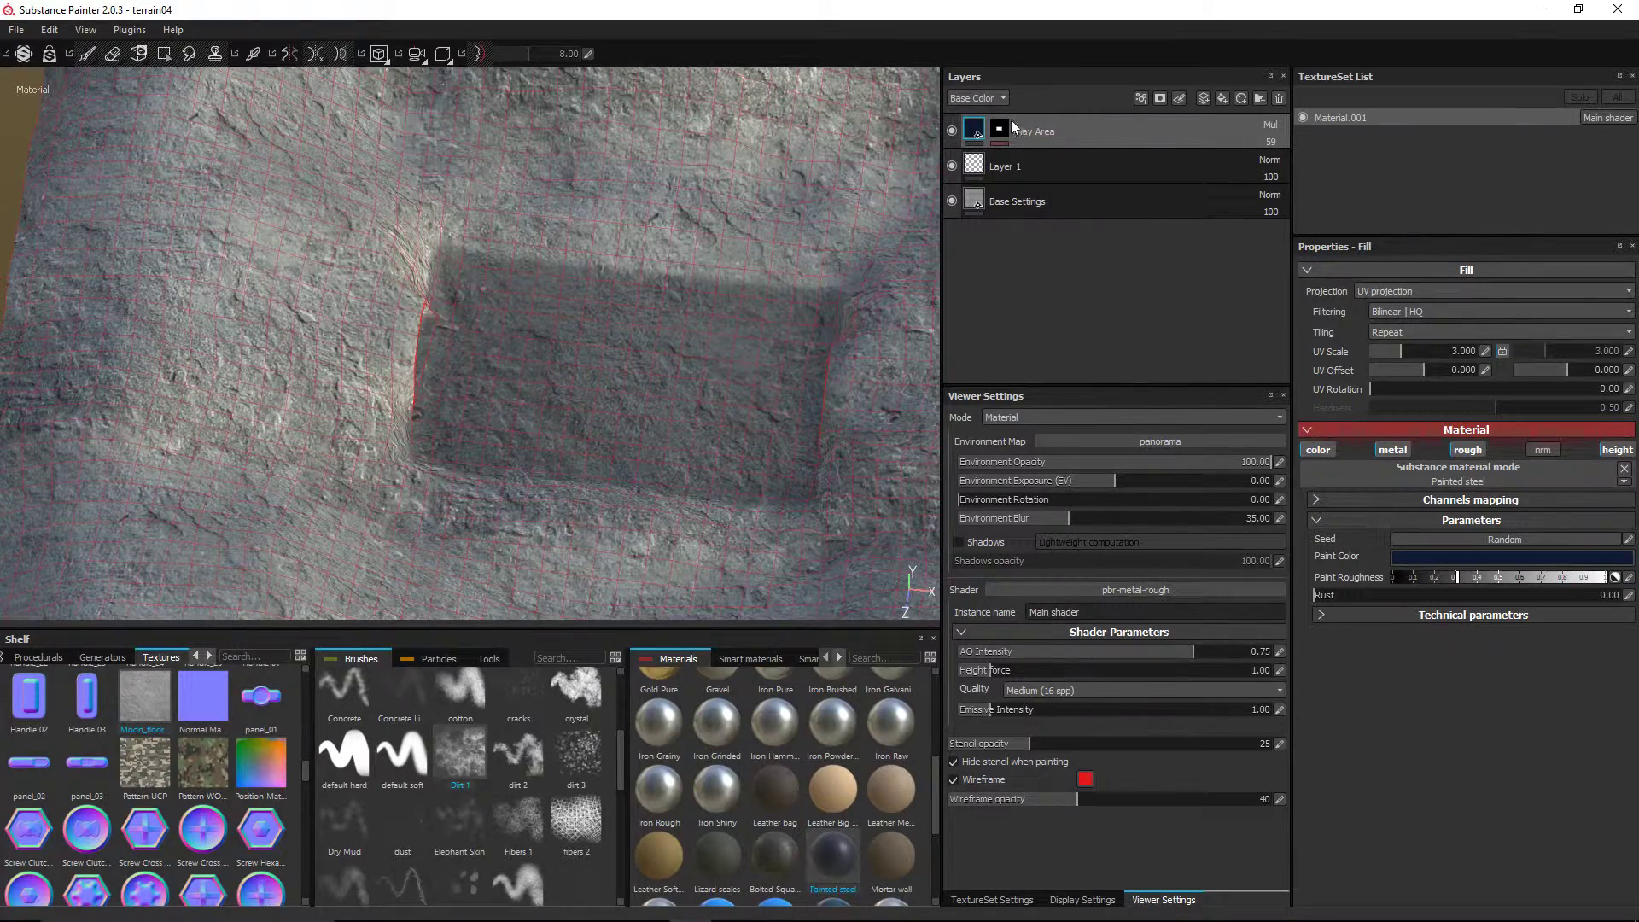
- Rename Layer 1 to Path, toggling its visibility off and back on
left_click(953, 165)
left_click(1011, 166)
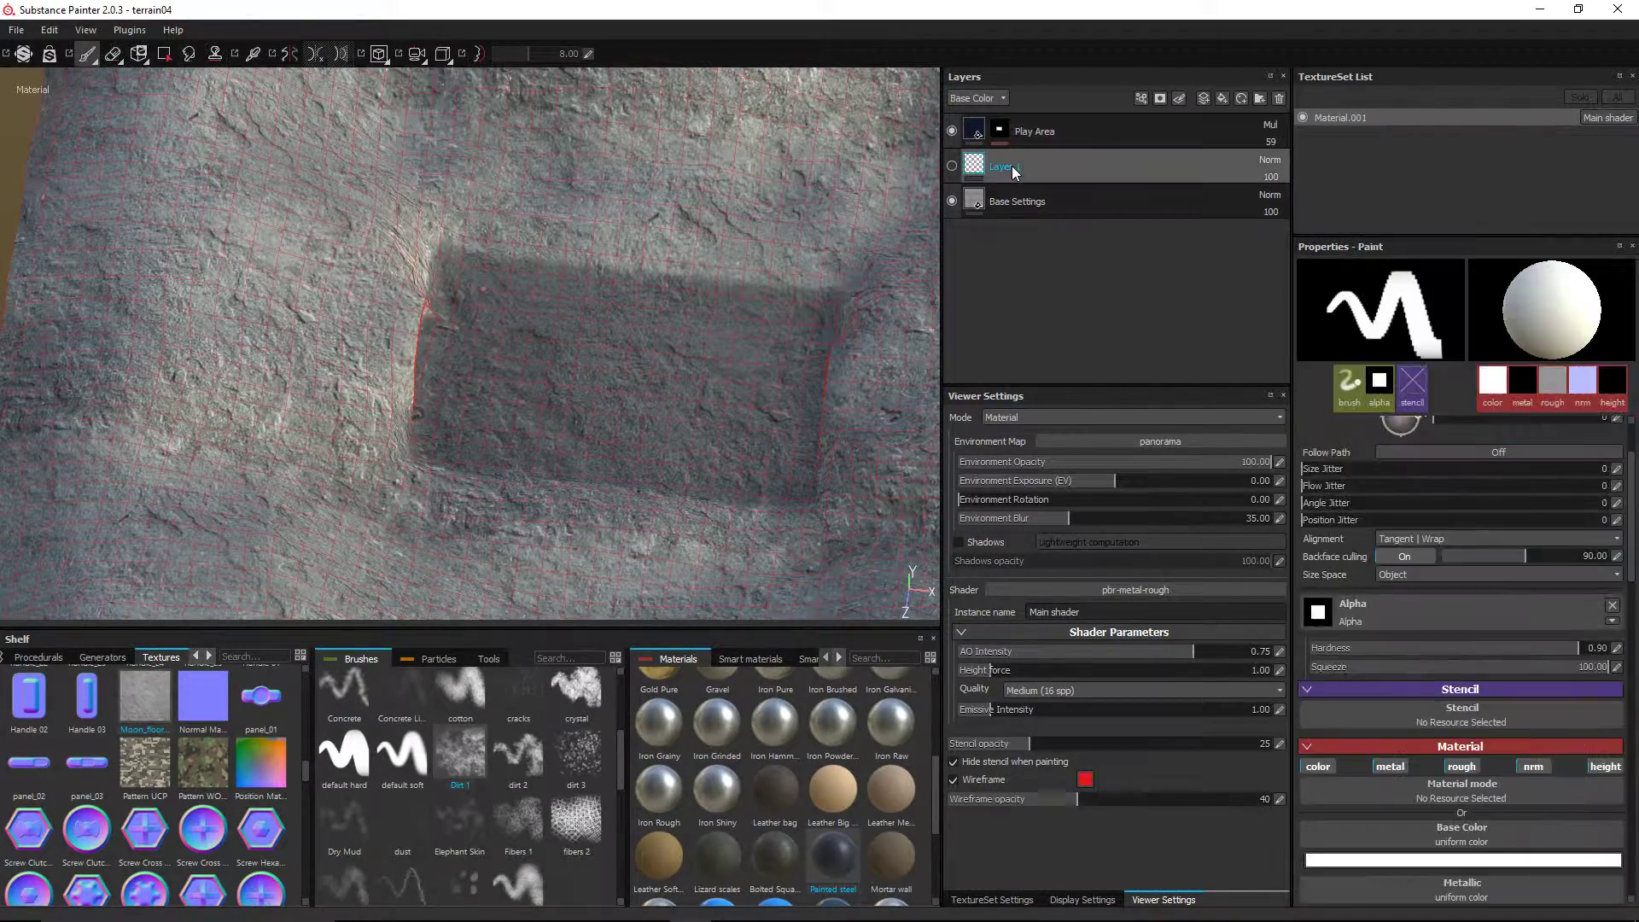
double_click(1009, 168)
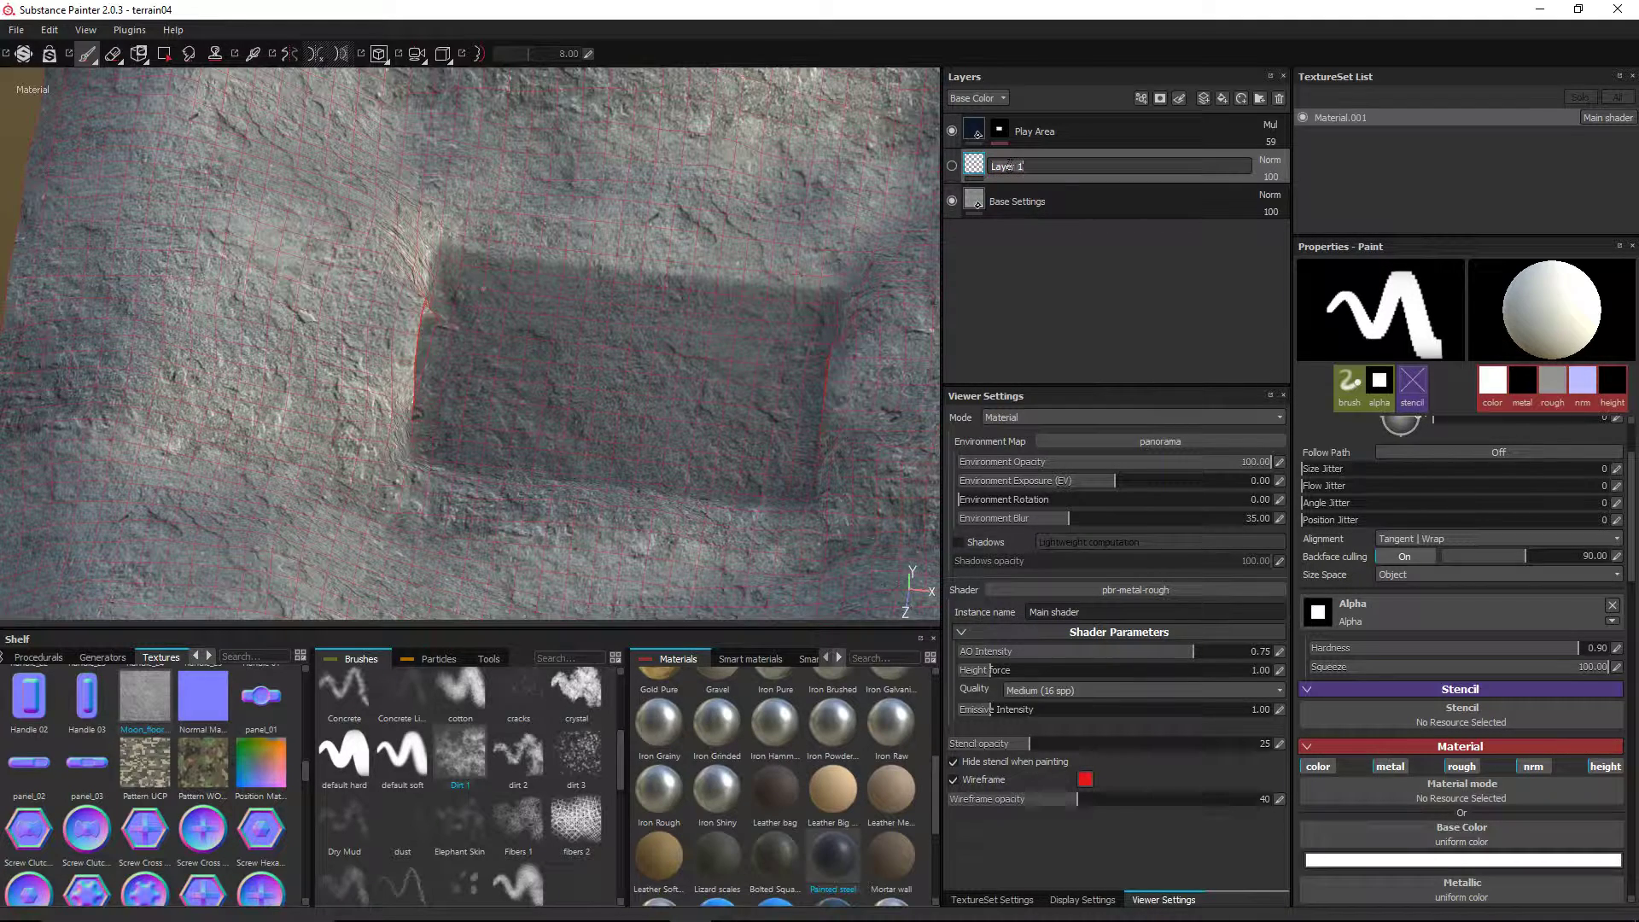
key("Return")
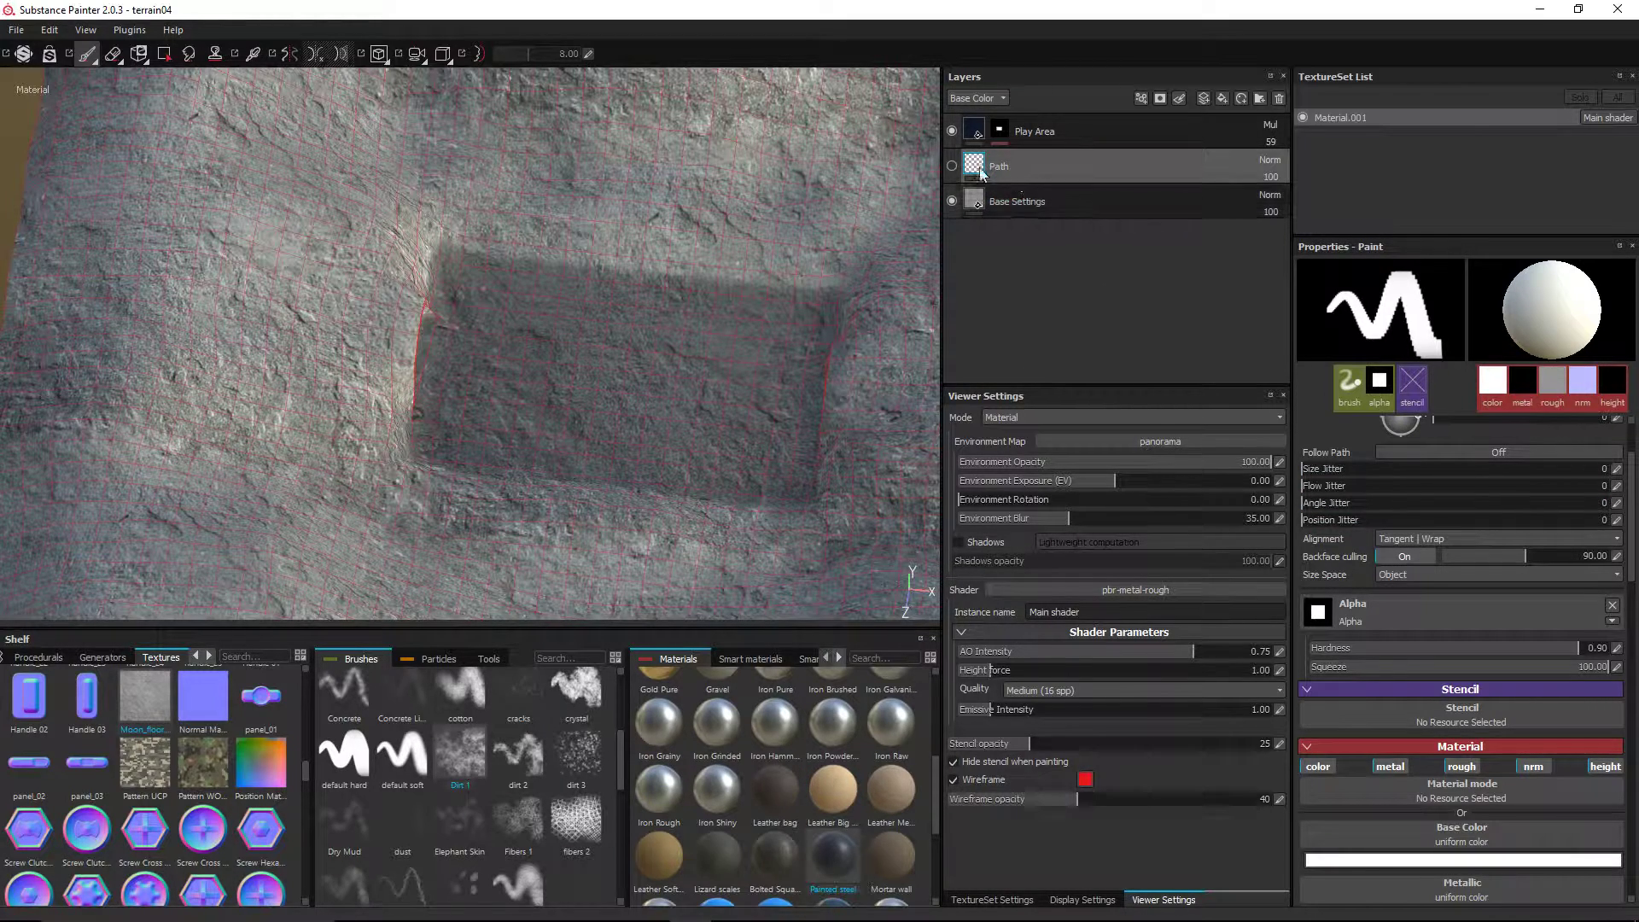
left_click(952, 166)
- Choose the default soft brush for the Path layer and replace its alpha with the solid square shape
left_click(401, 755)
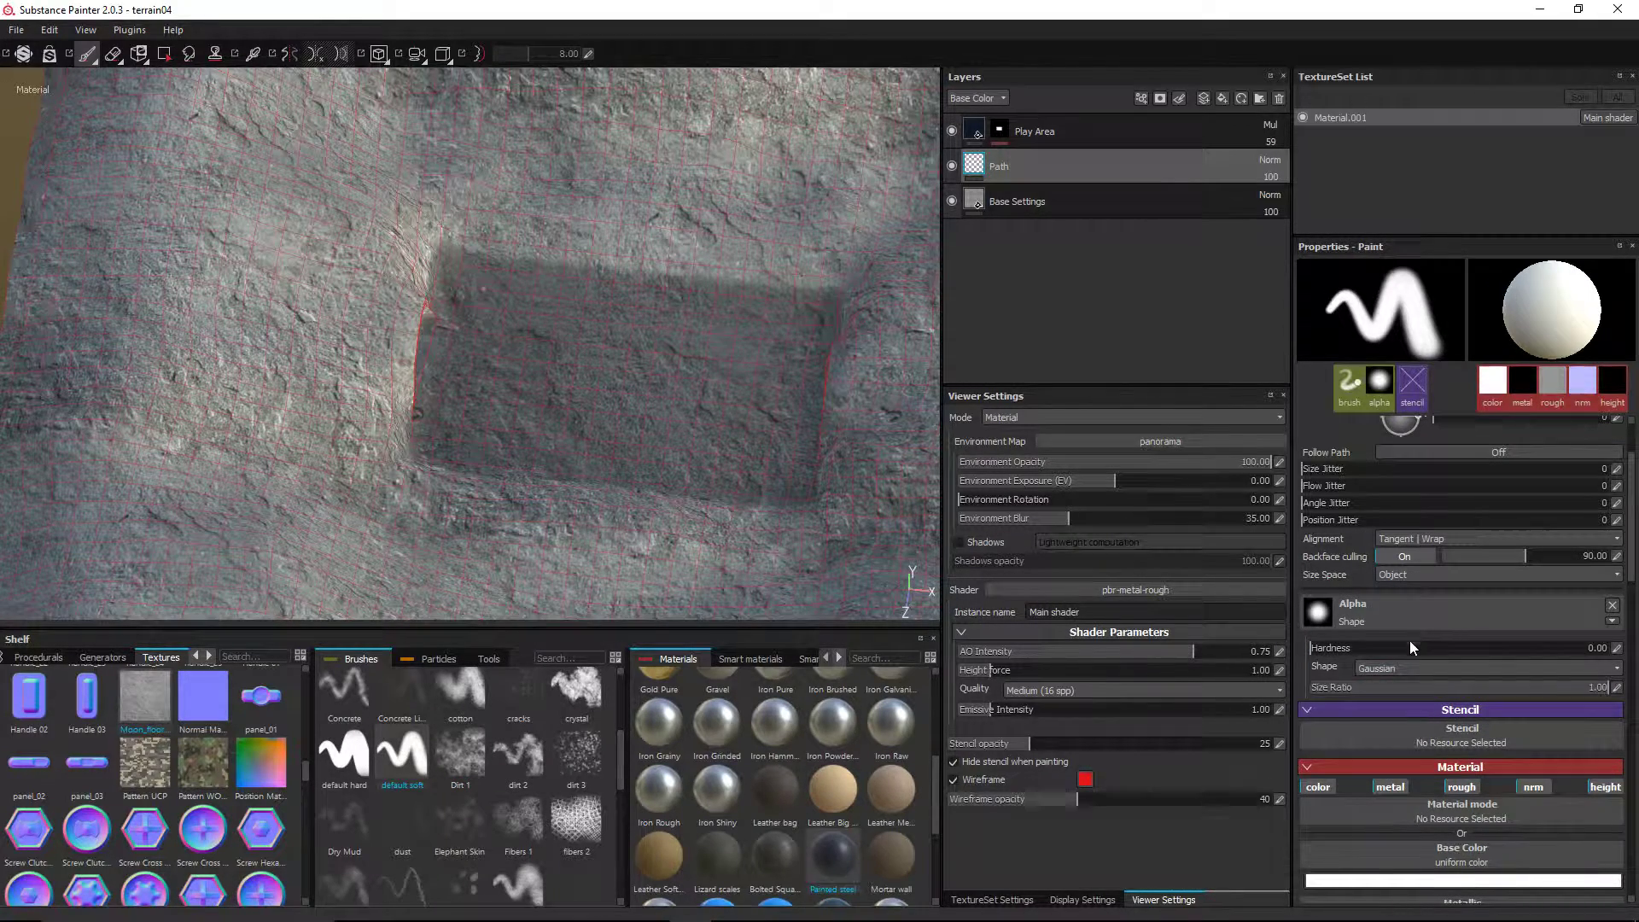
left_click_drag(1316, 649, 1625, 649)
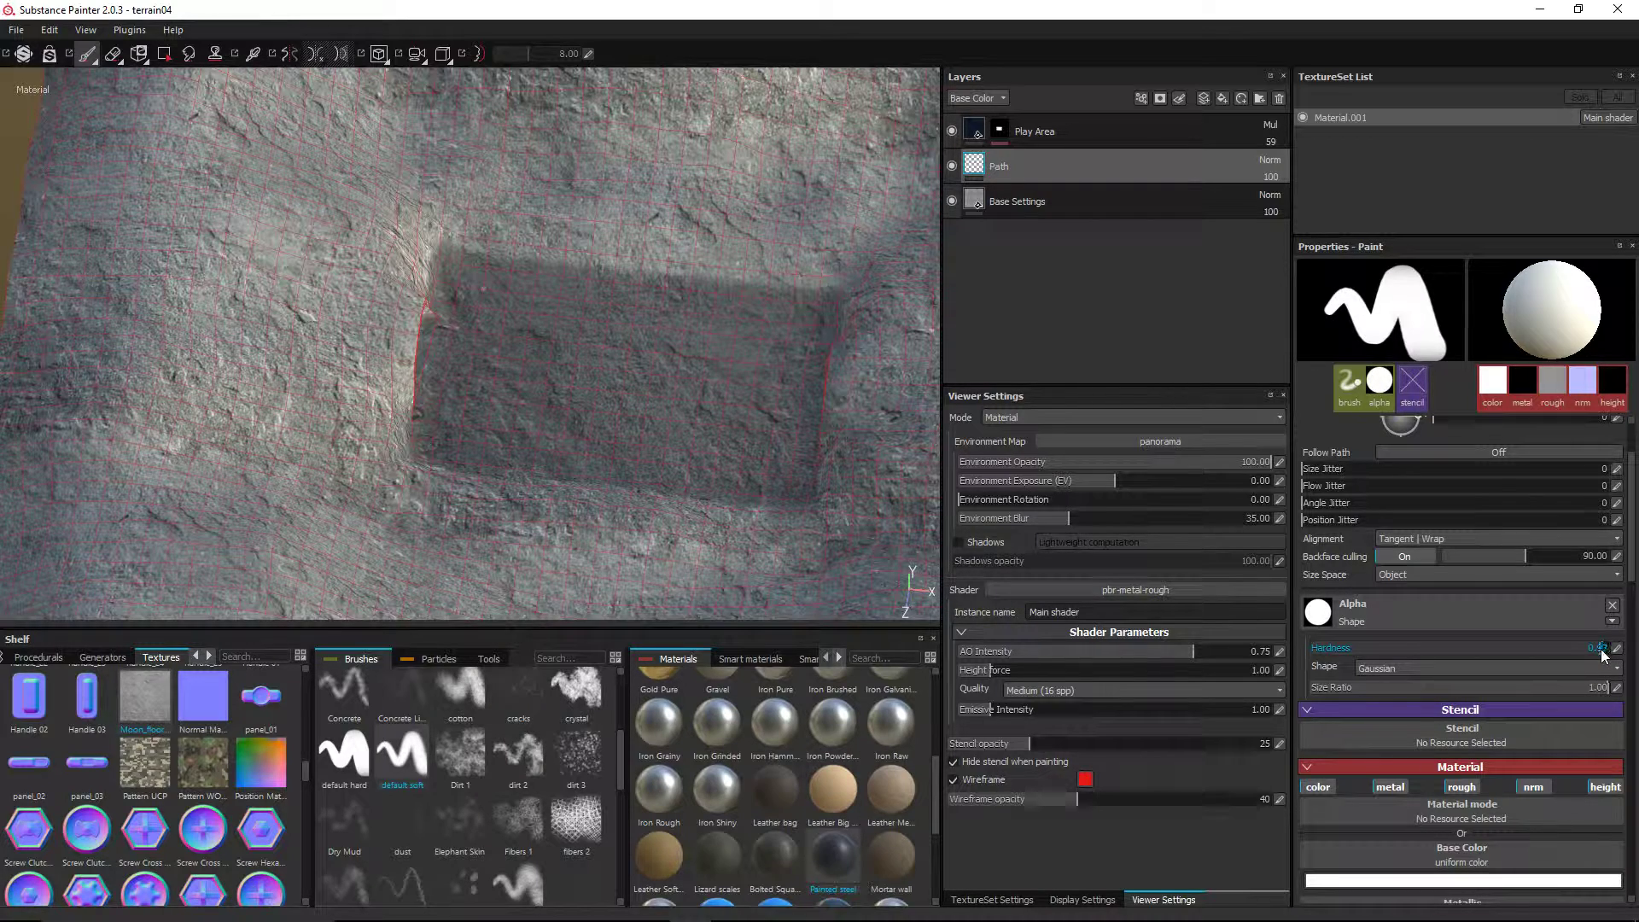
left_click_drag(1584, 651, 1564, 649)
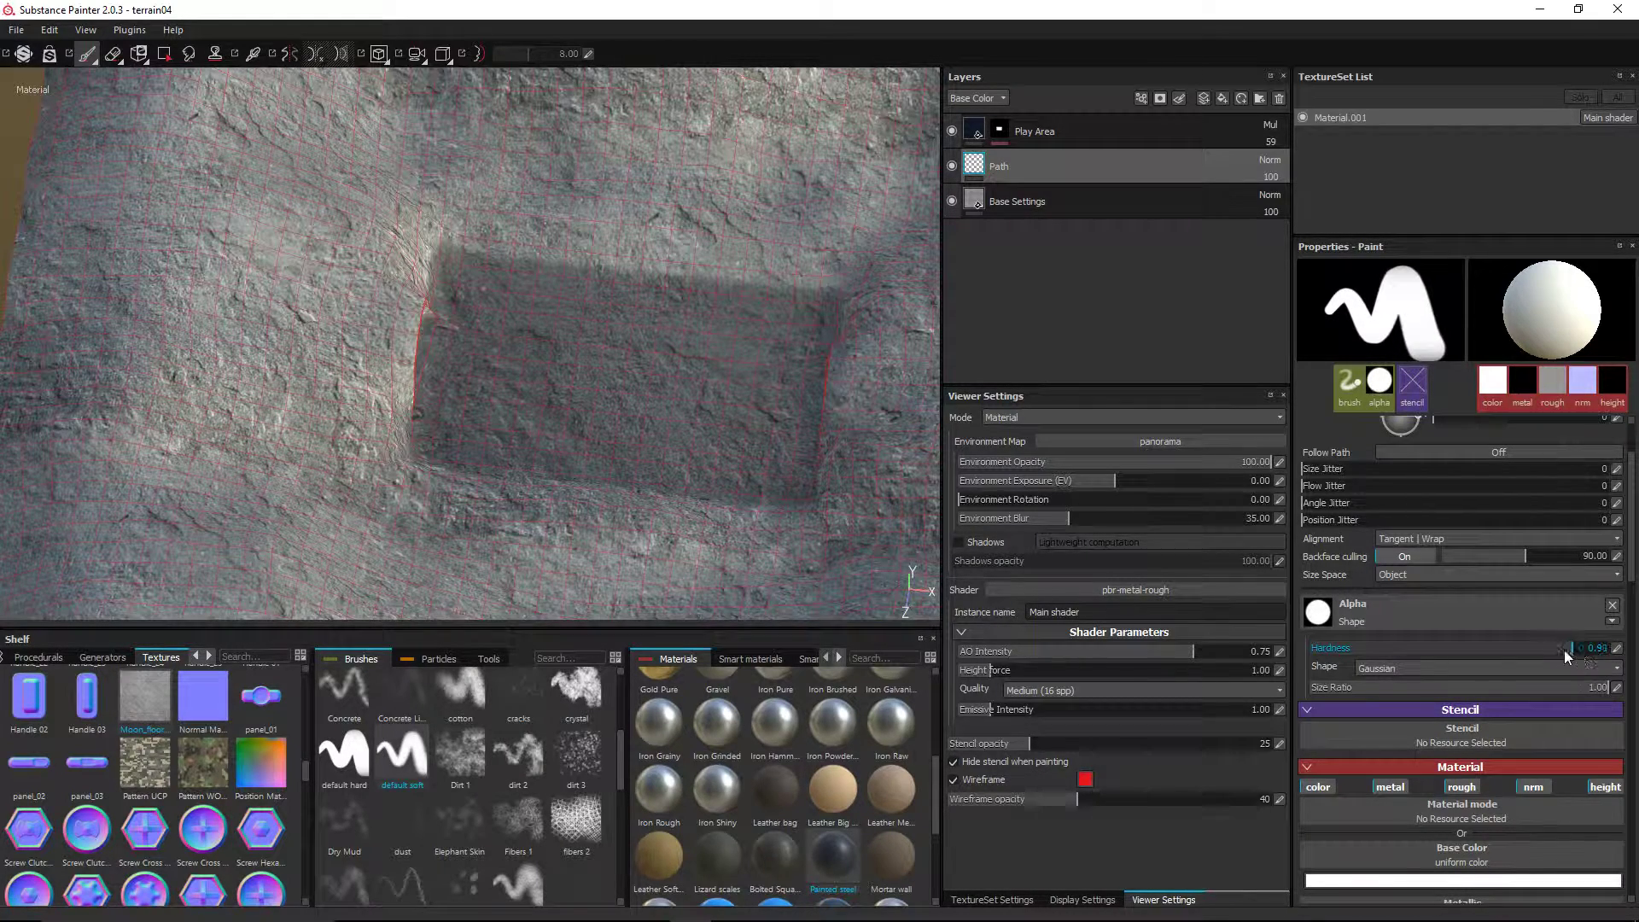
left_click(1389, 600)
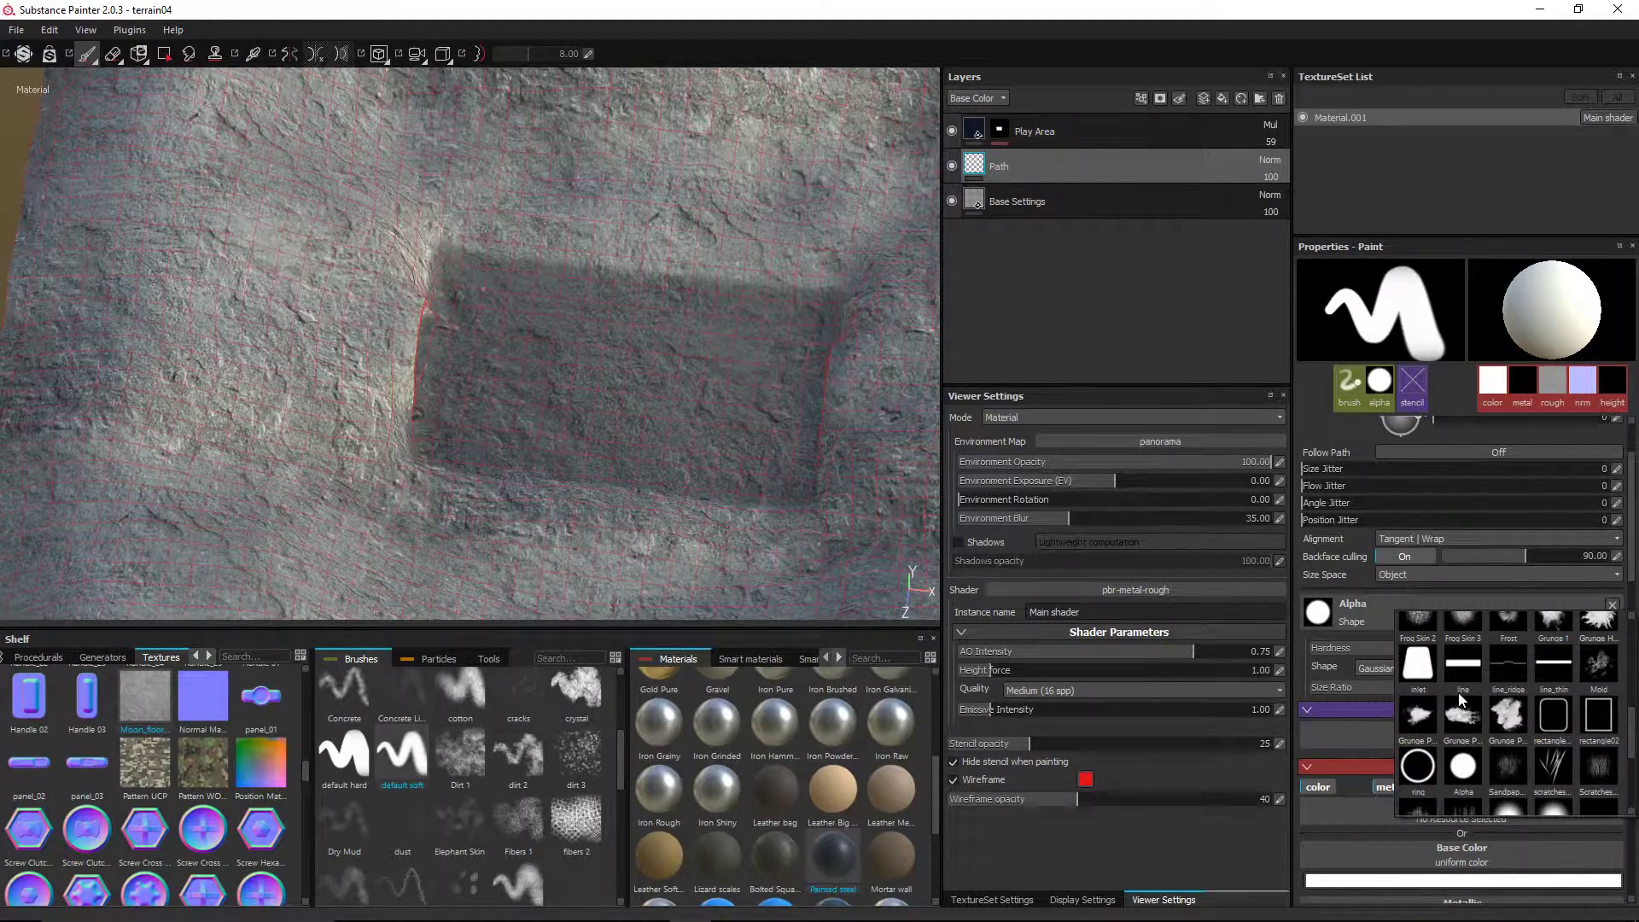
scroll(1458, 693, "down", 3)
left_click(1462, 716)
- Adjust the square brush size to roughly one grid cell of the wireframe over the play area
left_click_drag(655, 445, 666, 519, "alt")
left_click_drag(467, 377, 697, 369, "alt")
scroll(675, 367, "up", 4)
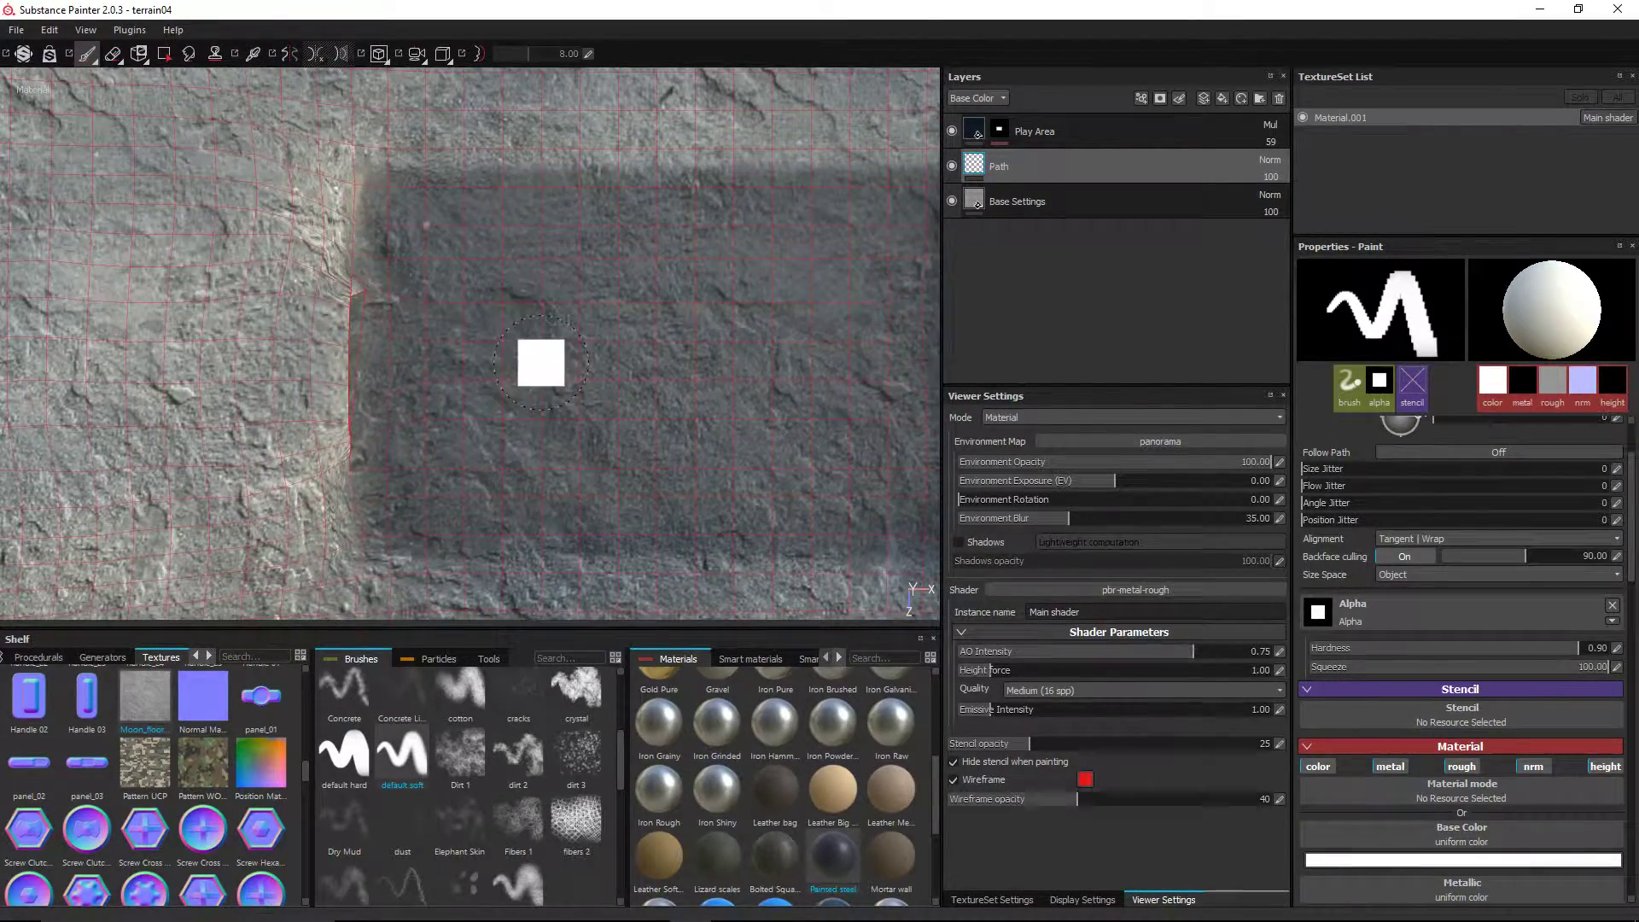
key("bracketleft")
key("bracketleft")
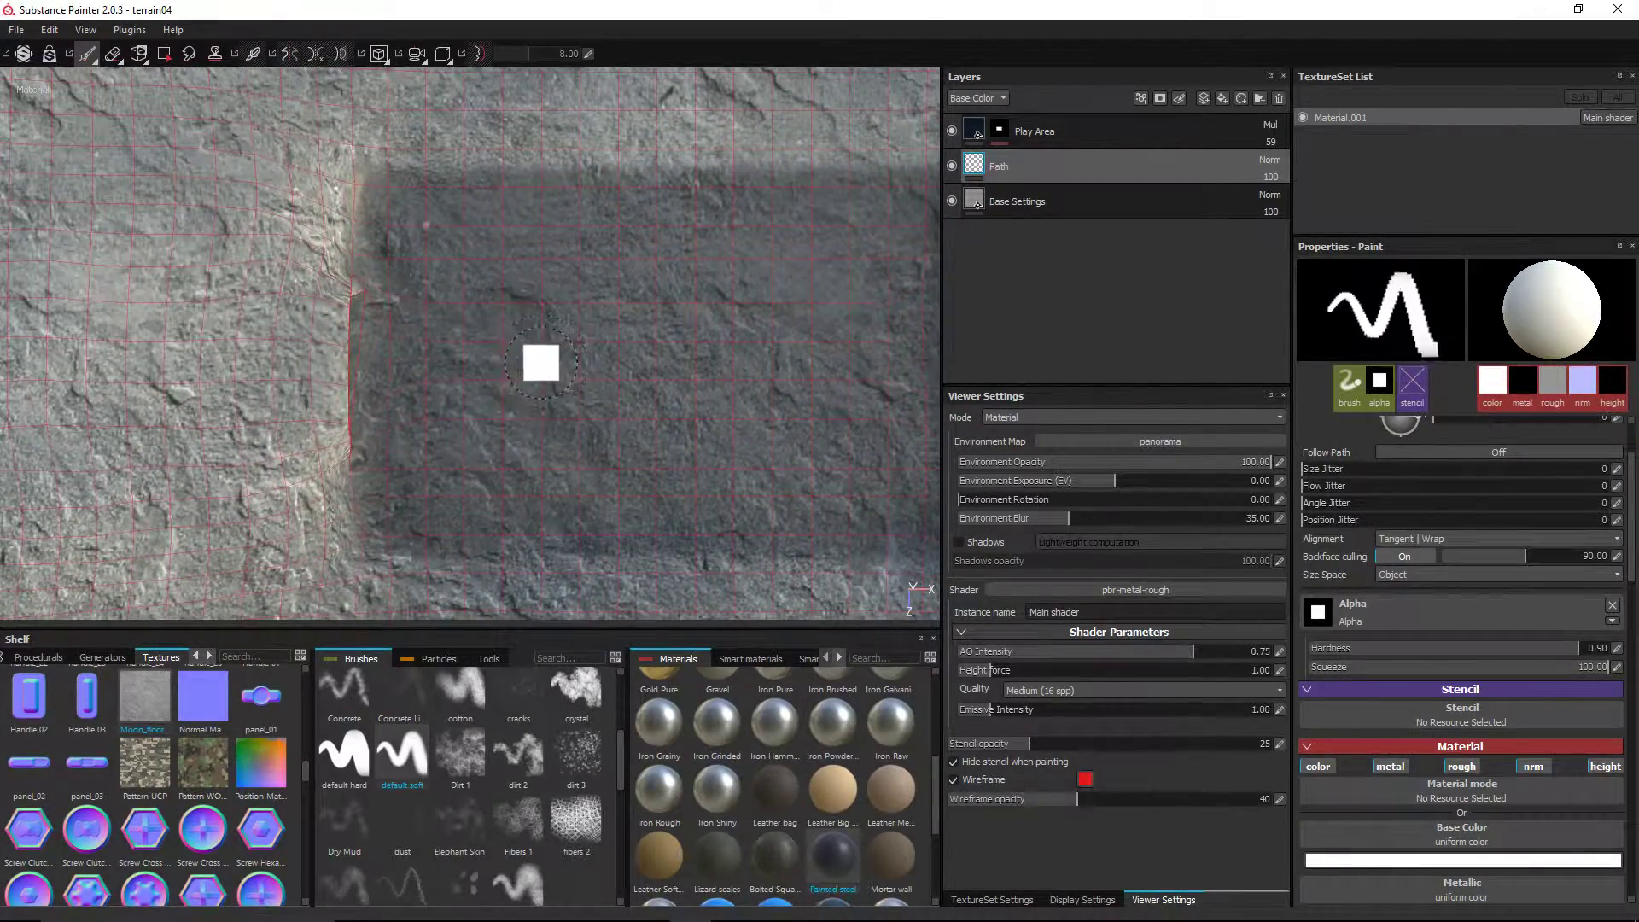
key("bracketright")
key("bracketright")
key("bracketright")
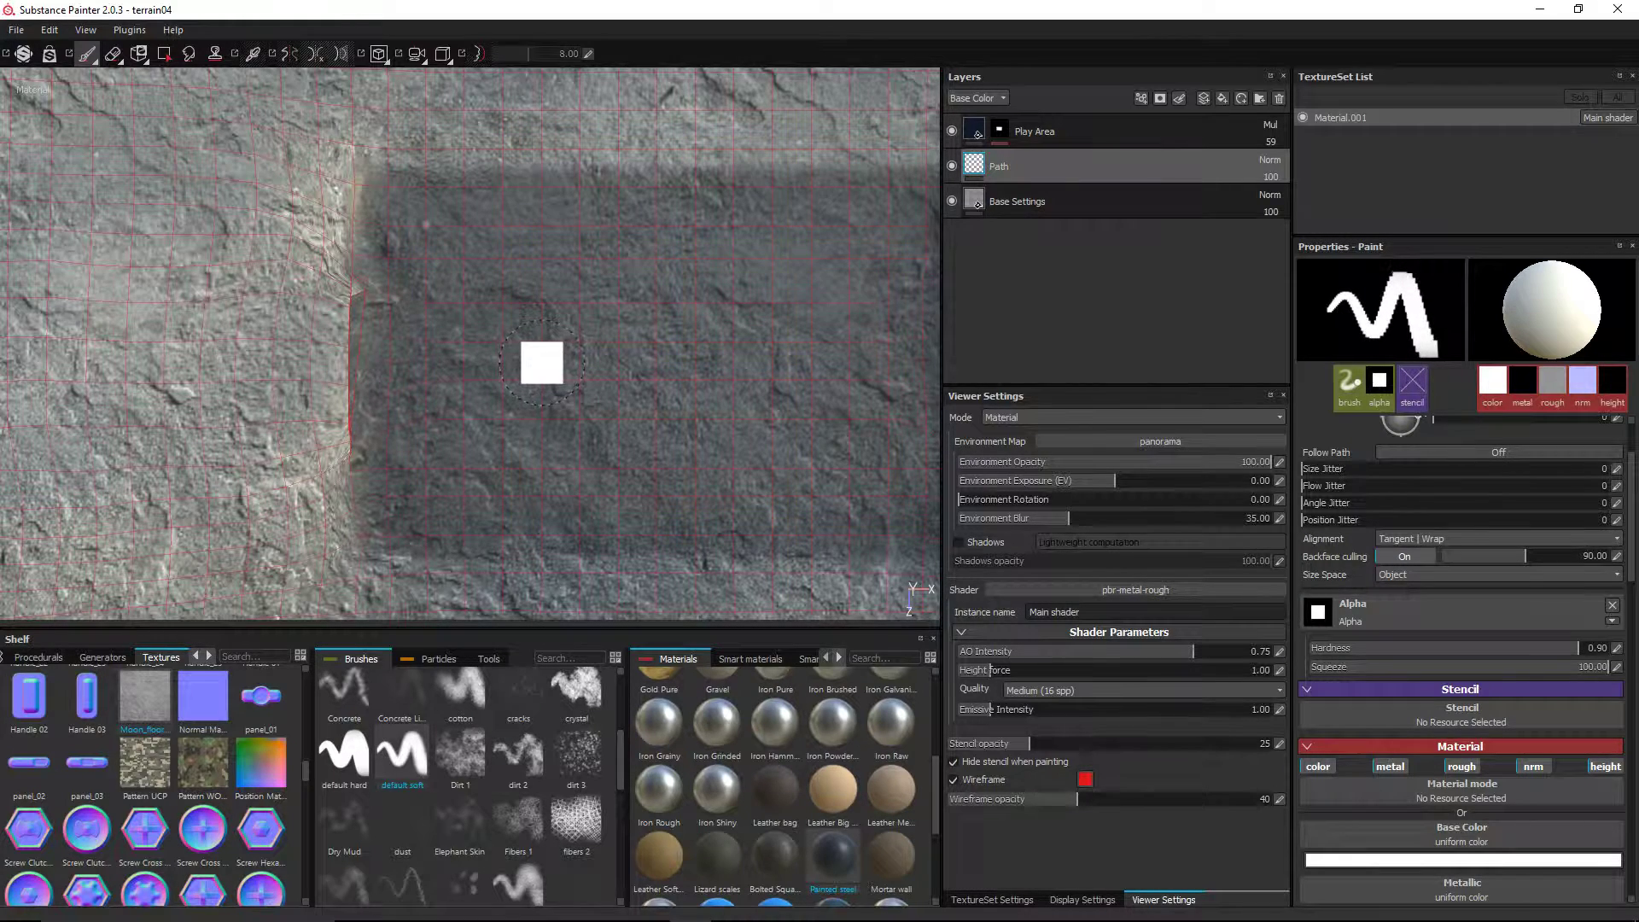
- Try a straight horizontal white stroke across the middle of the play area and undo it
left_click(522, 358)
left_click(674, 358, "shift")
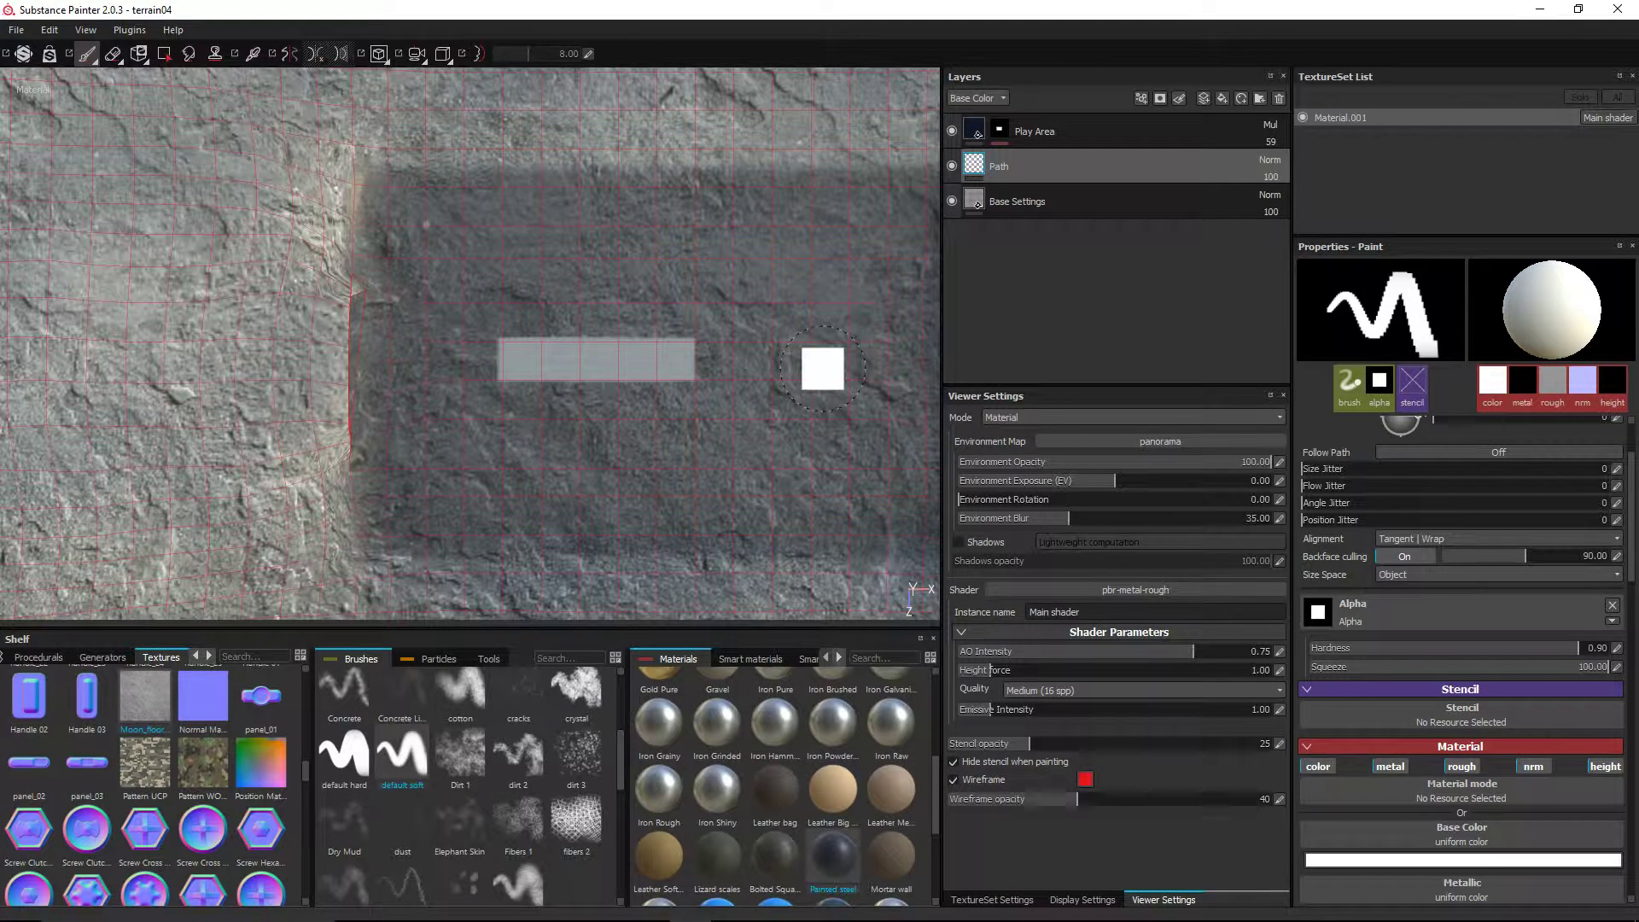
key("ctrl+z")
key("ctrl+z")
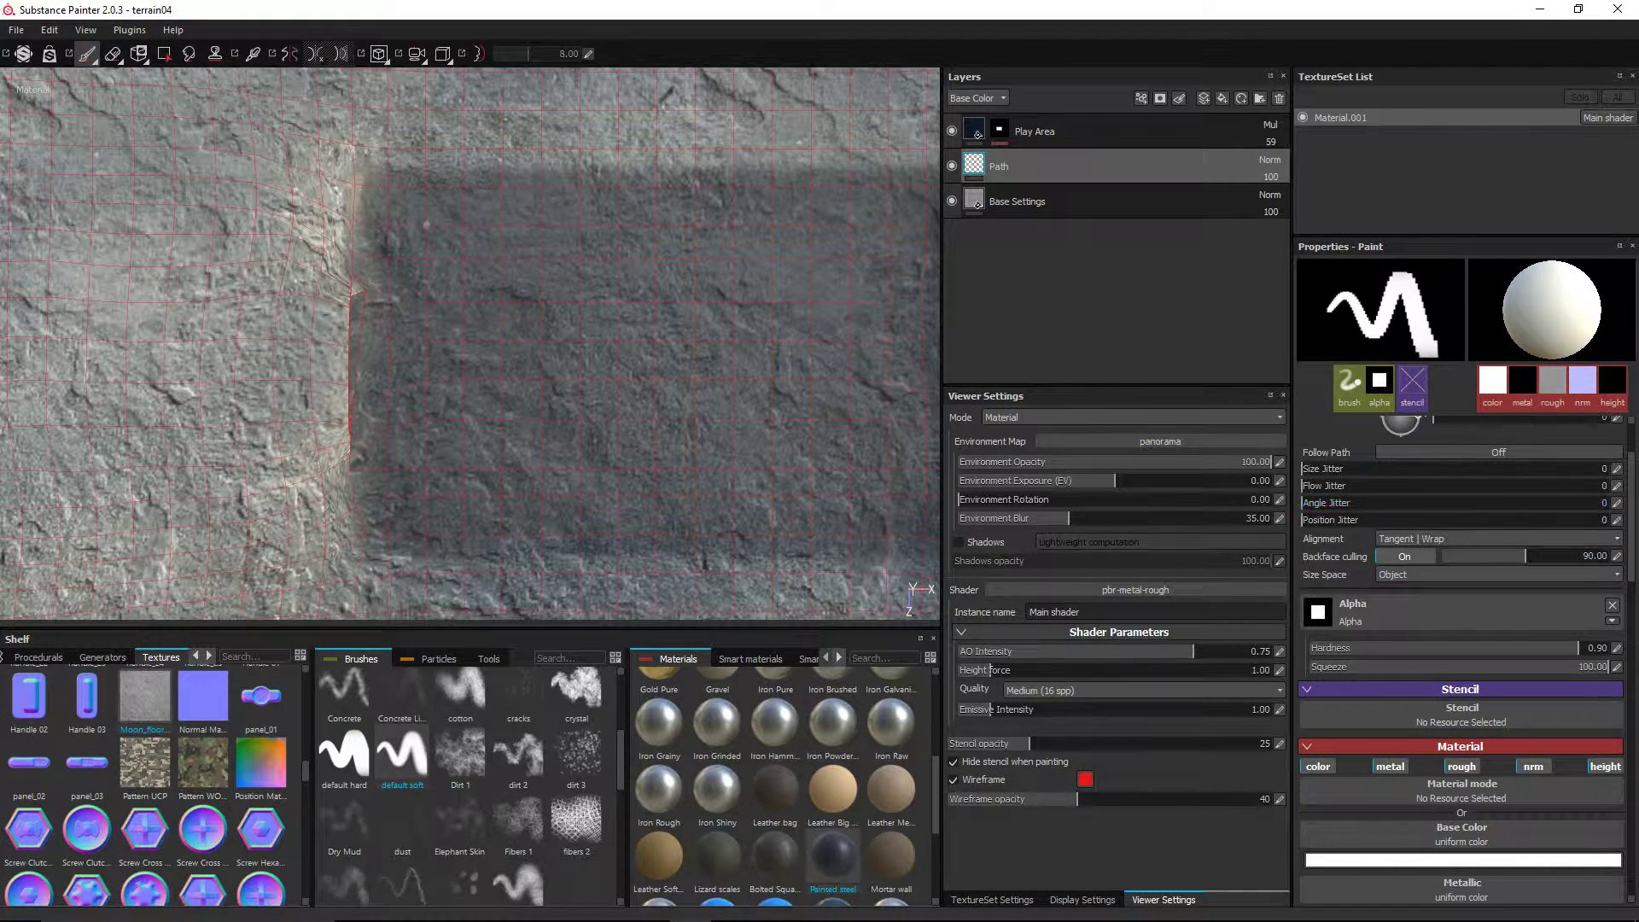
- Use 3D Perlin Noise as the brush's base color and leave only the color and height channels enabled
scroll(1511, 820, "down", 2)
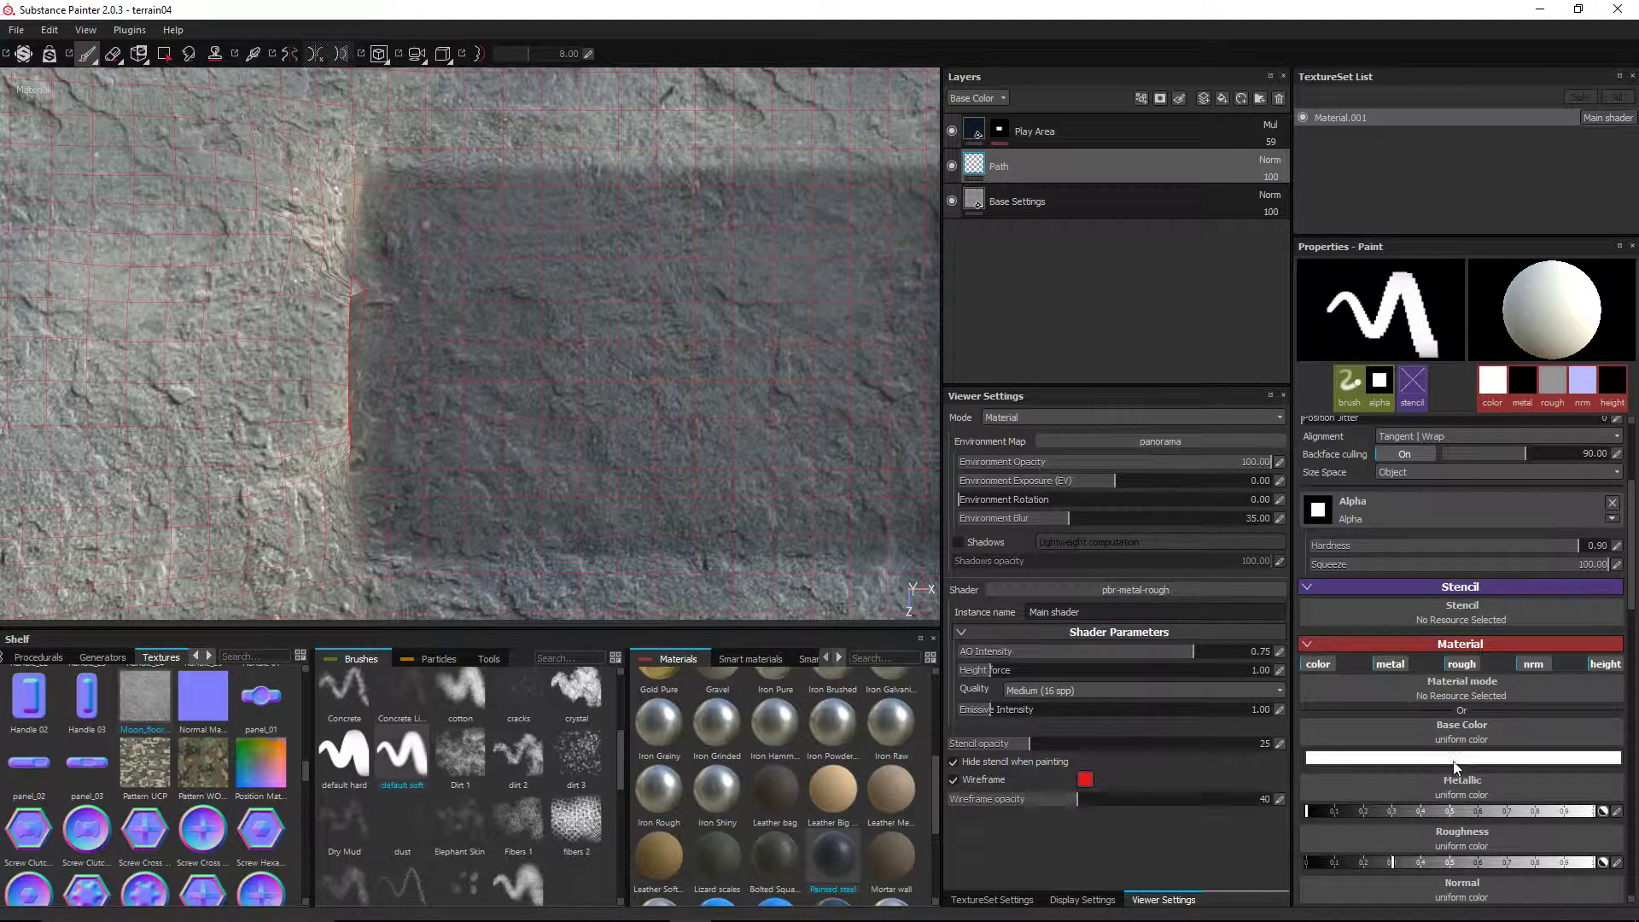
left_click(1463, 743)
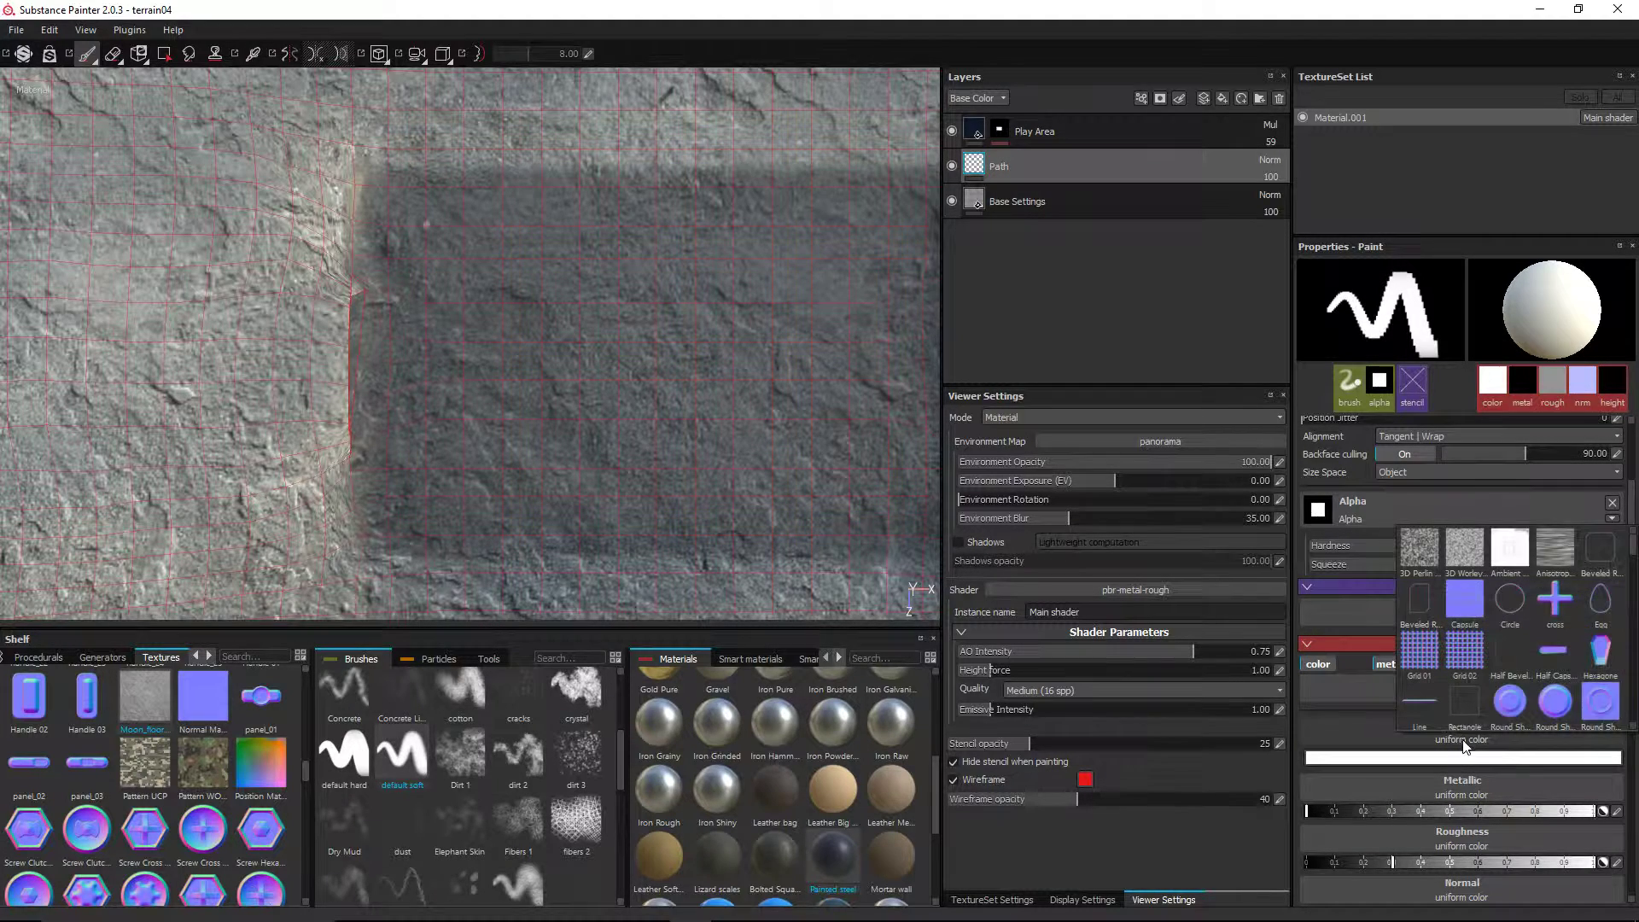
left_click(1417, 548)
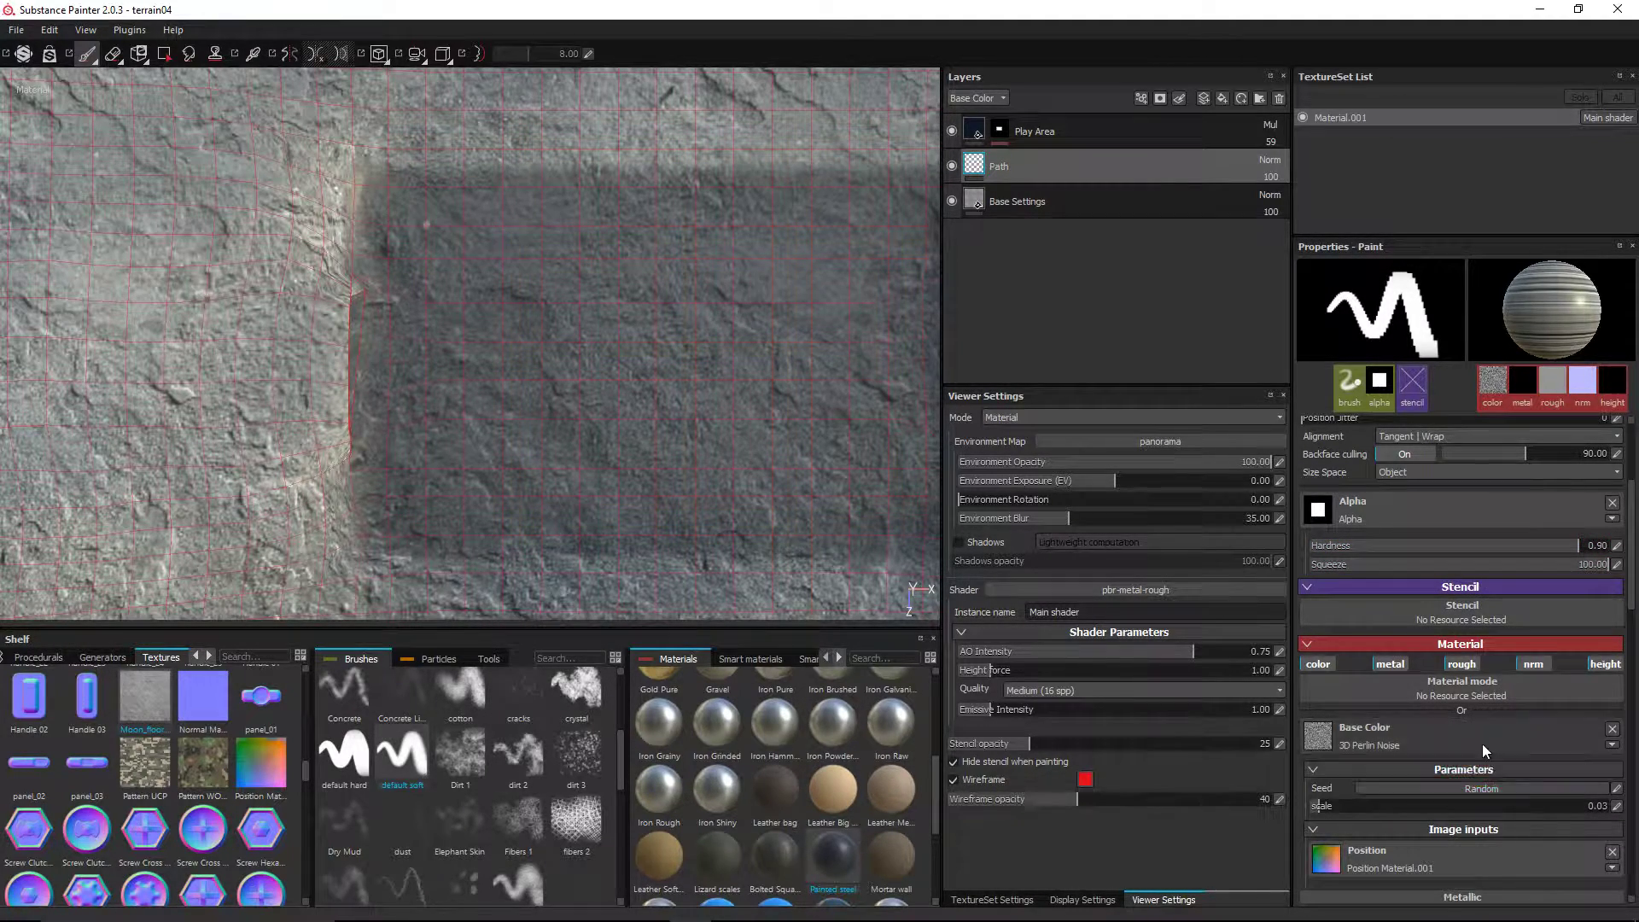
left_click(1400, 663)
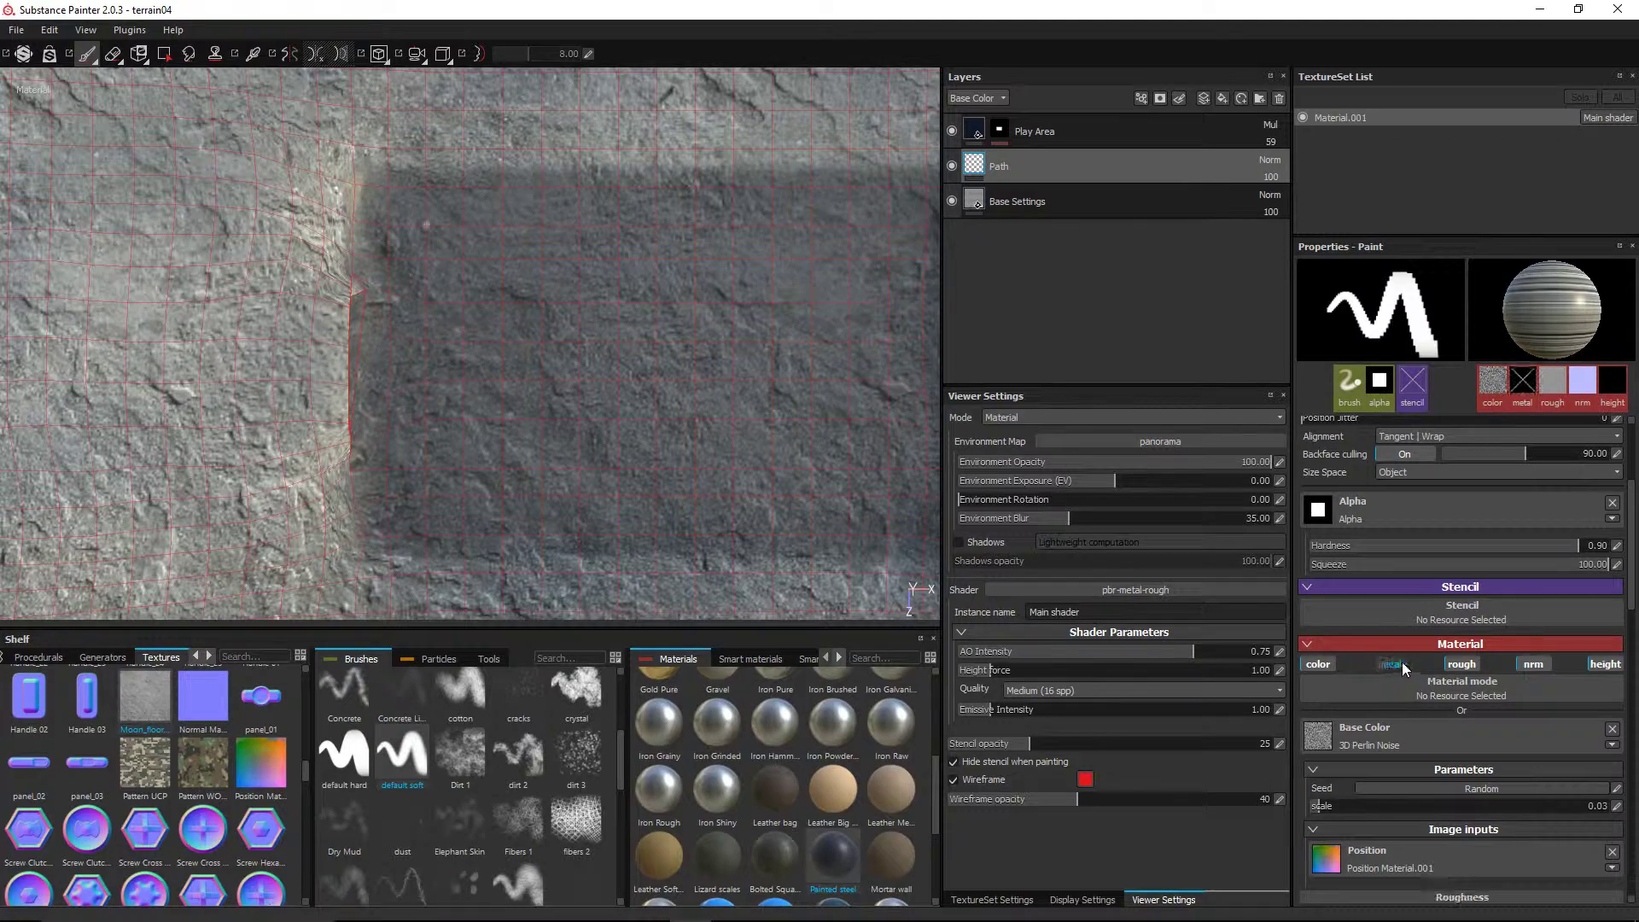
left_click(1532, 664)
scroll(1588, 687, "down", 5)
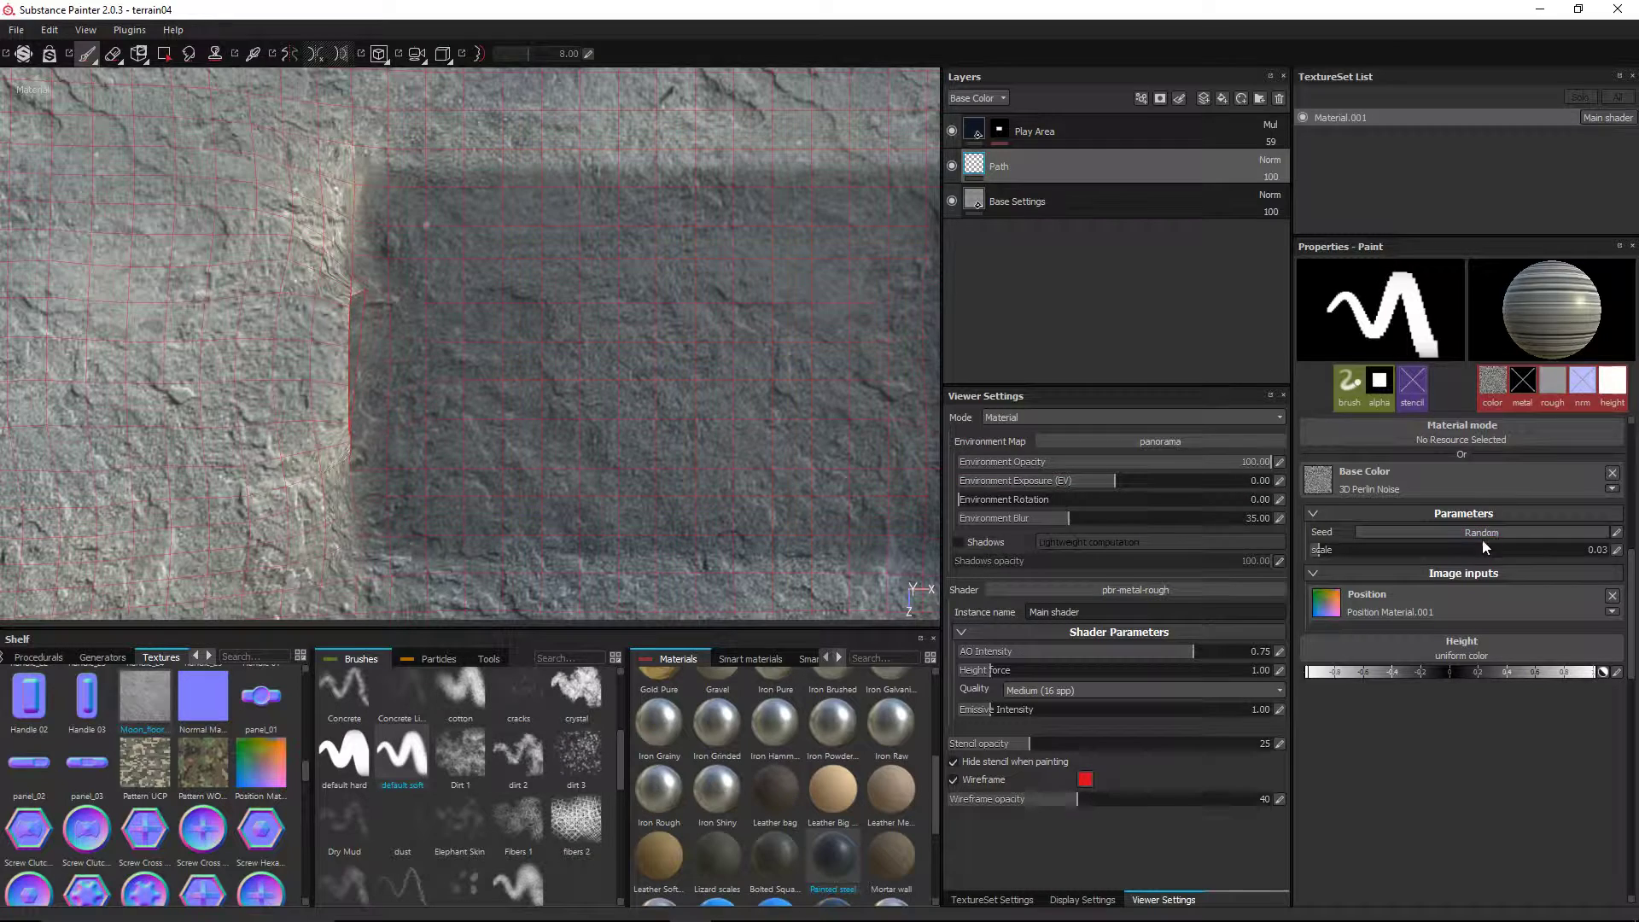
- Set the hardness of the brush's square alpha to 0.56
scroll(1479, 548, "up", 2)
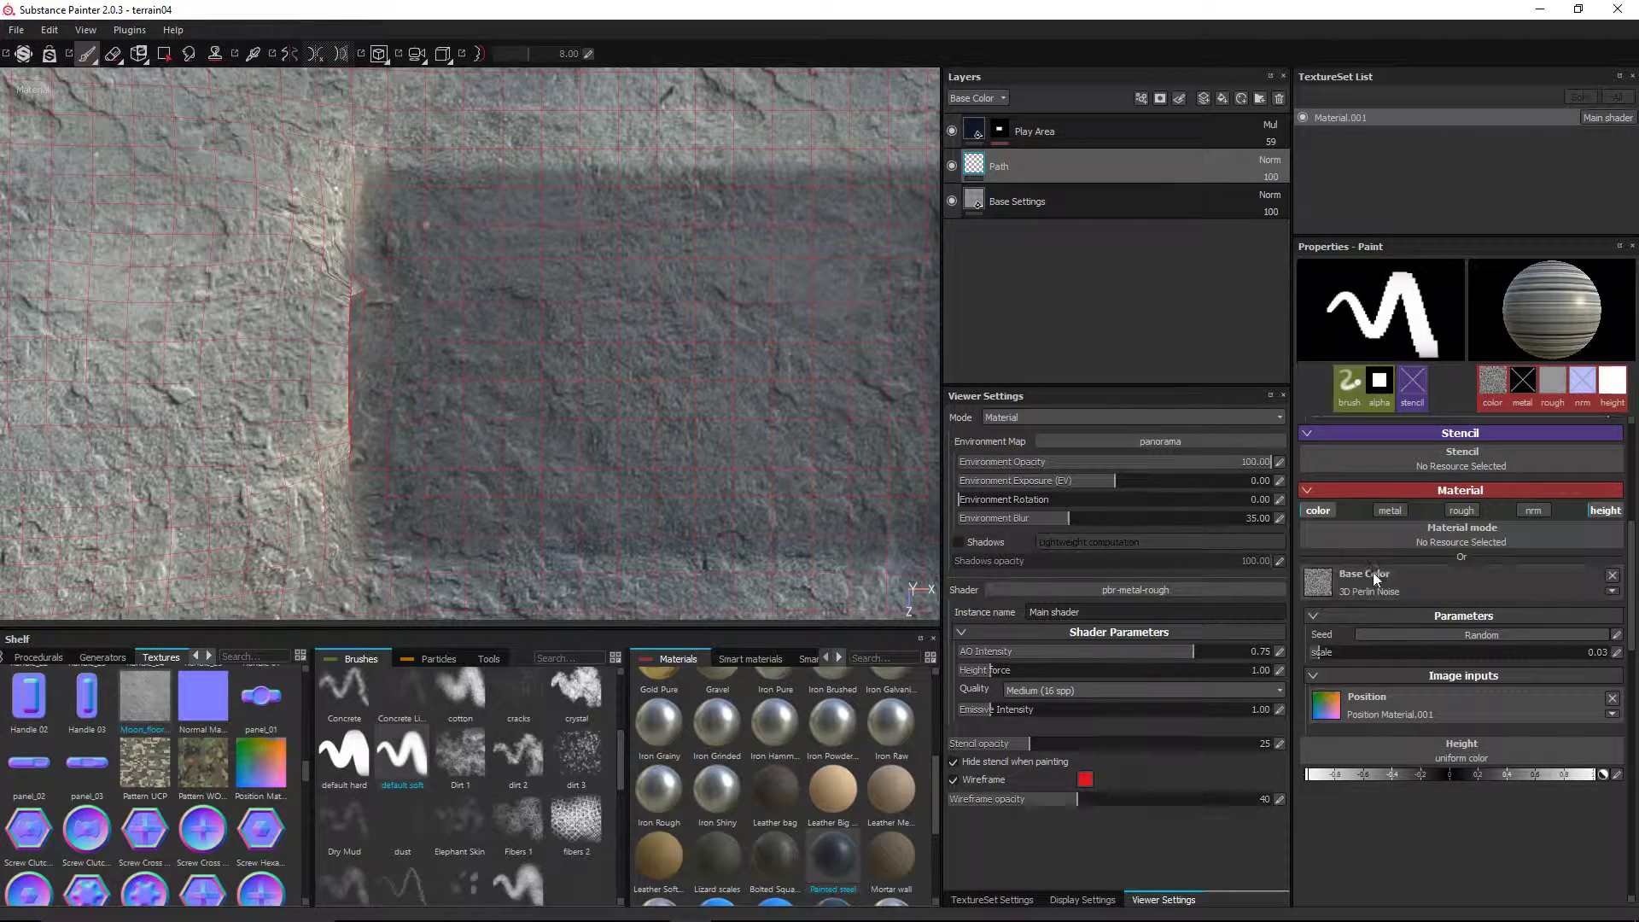
scroll(1400, 582, "up", 3)
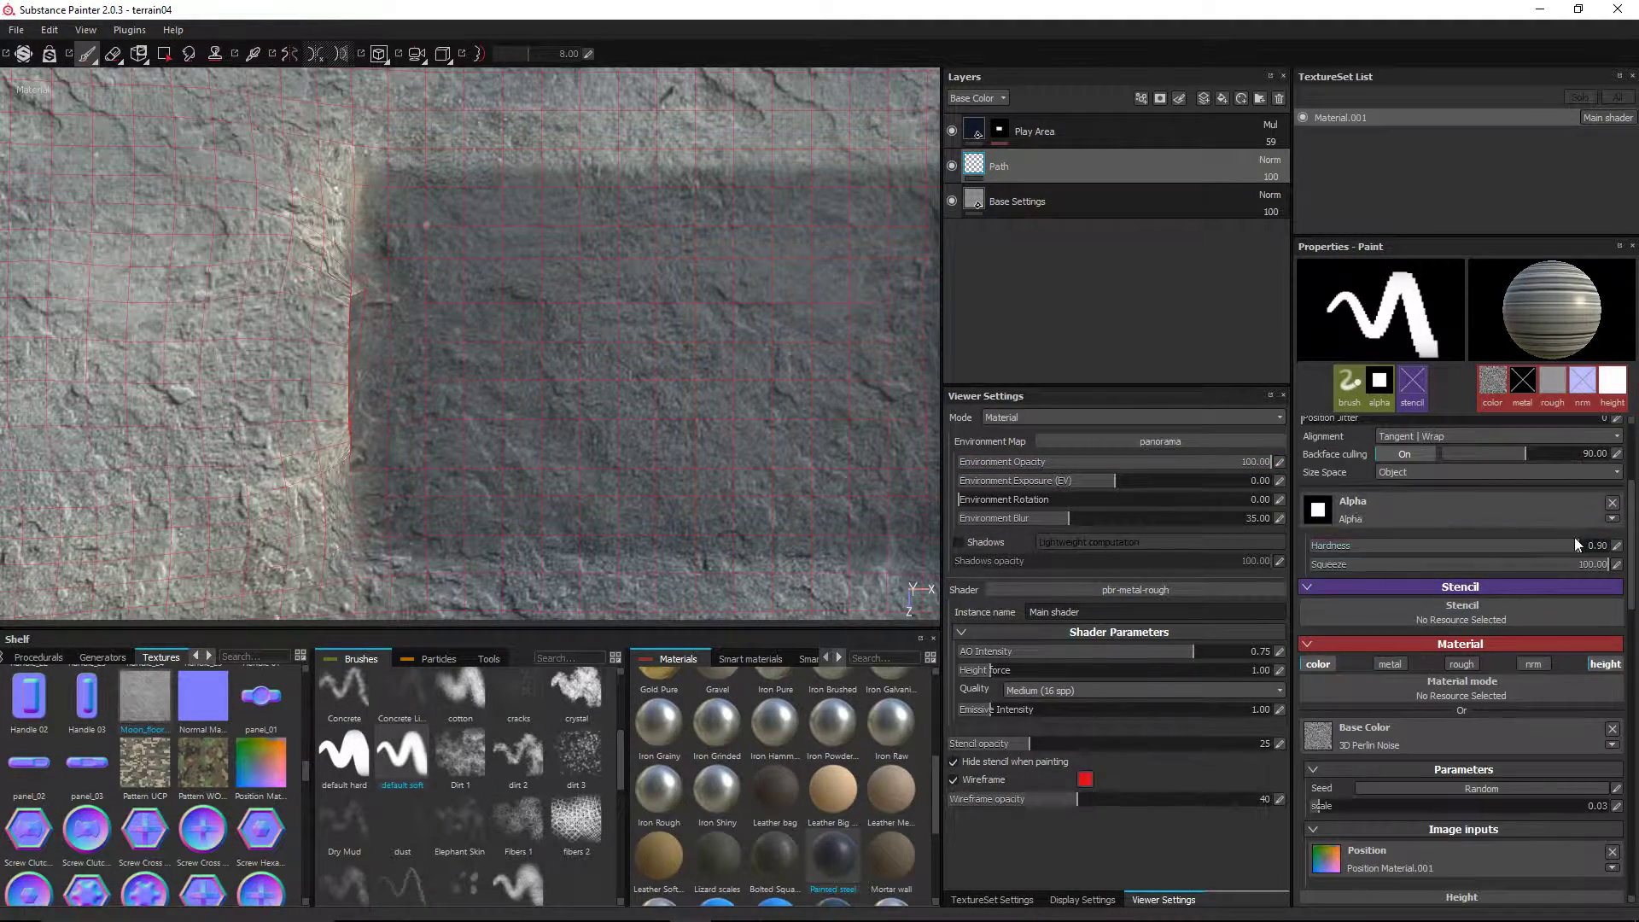
left_click_drag(1575, 545, 1477, 544)
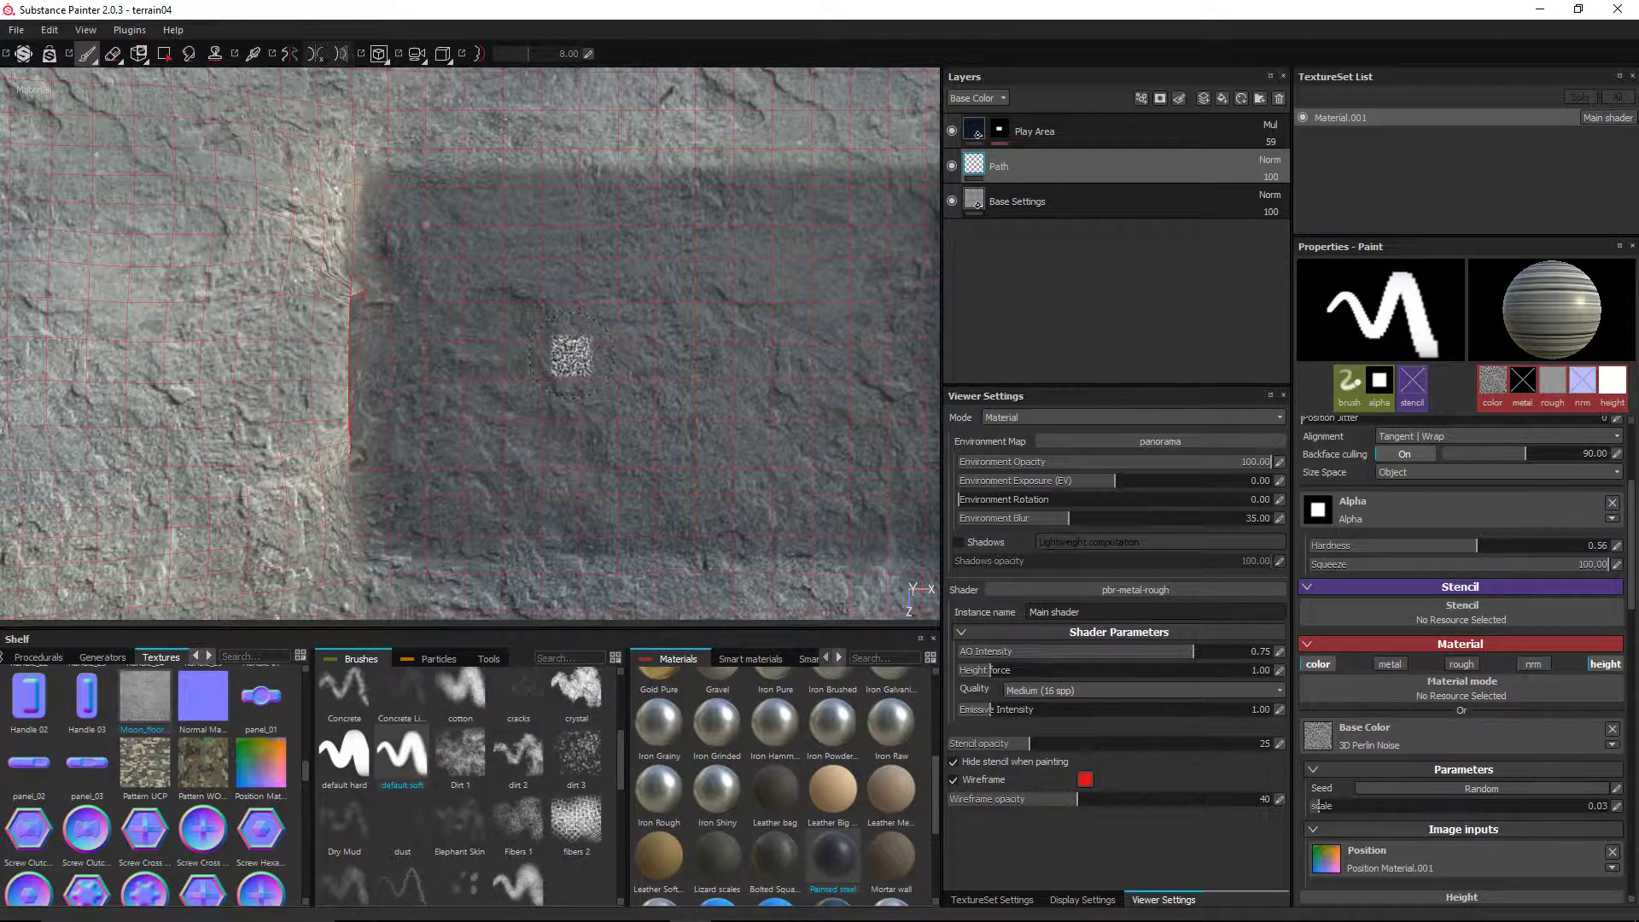
- Paint the path's opening straight segments on the Path layer from the play area's left edge: right, up, and right again
mouse_move(585, 355)
left_mouse_down("alt")
mouse_move(669, 336)
mouse_move(450, 248)
left_mouse_up("alt")
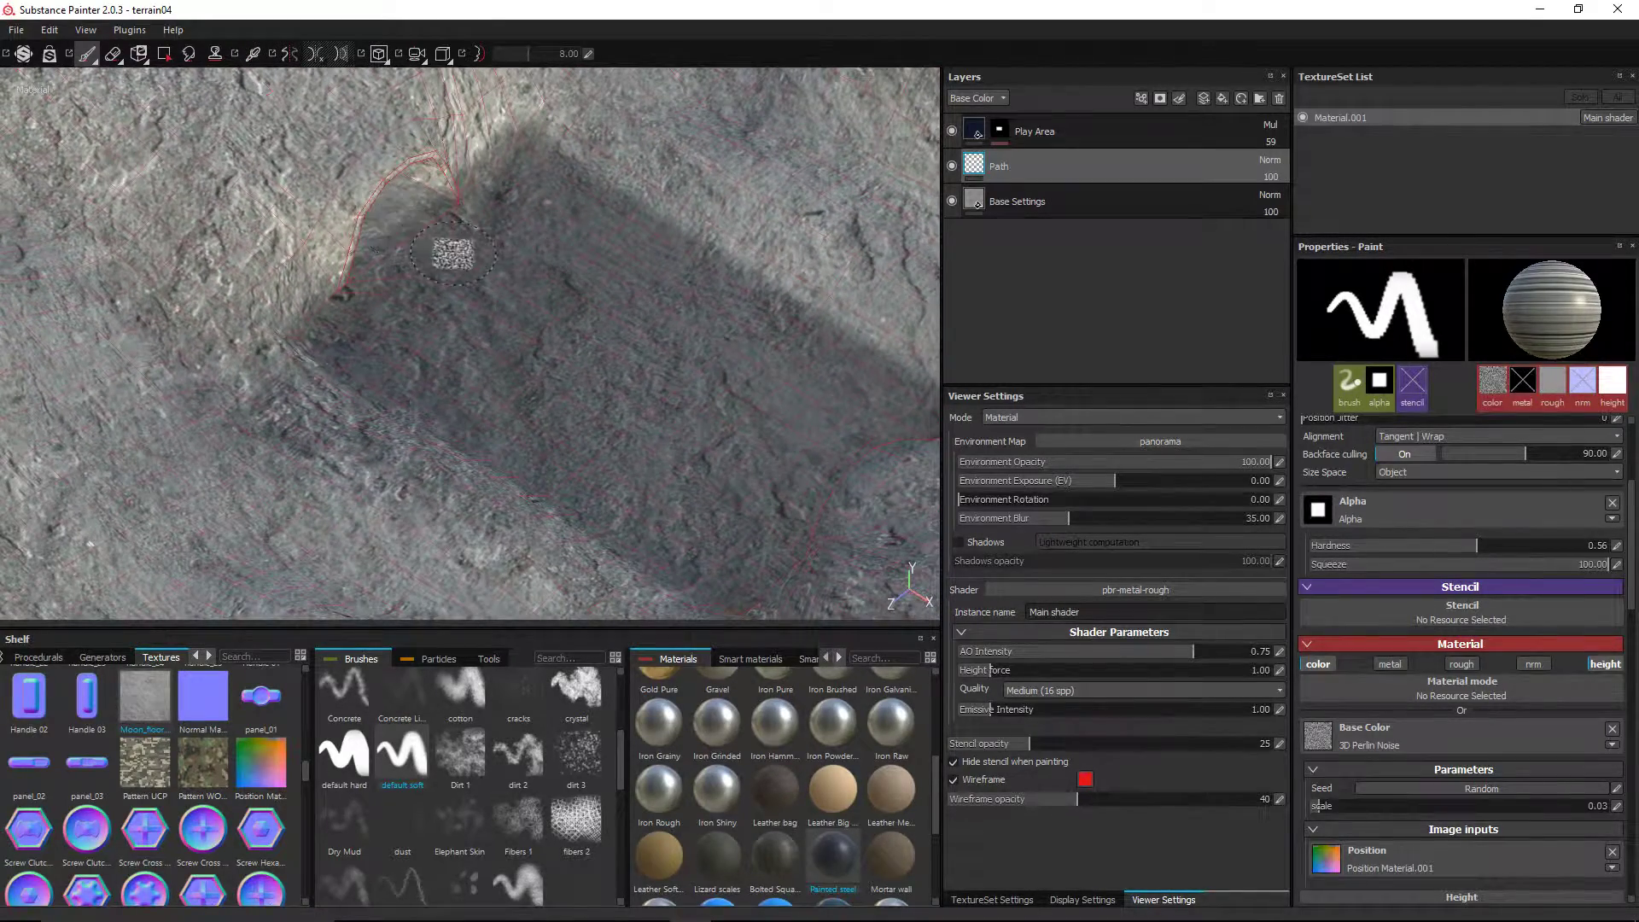
left_click_drag(532, 317, 722, 431, "alt")
scroll(428, 348, "up", 2)
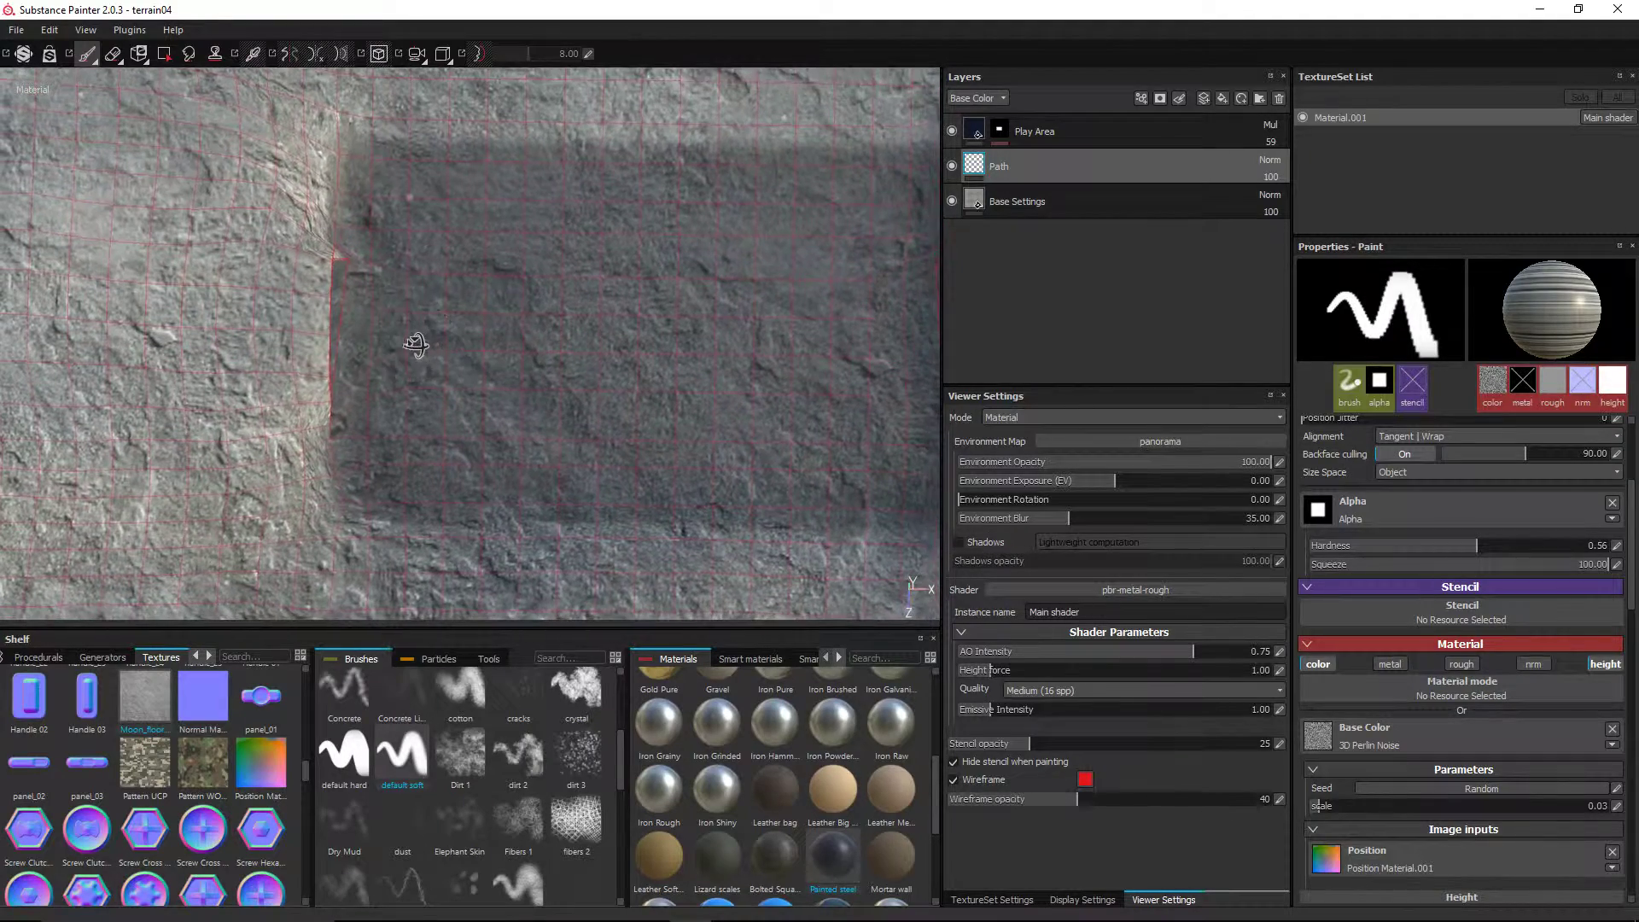
left_click(357, 328)
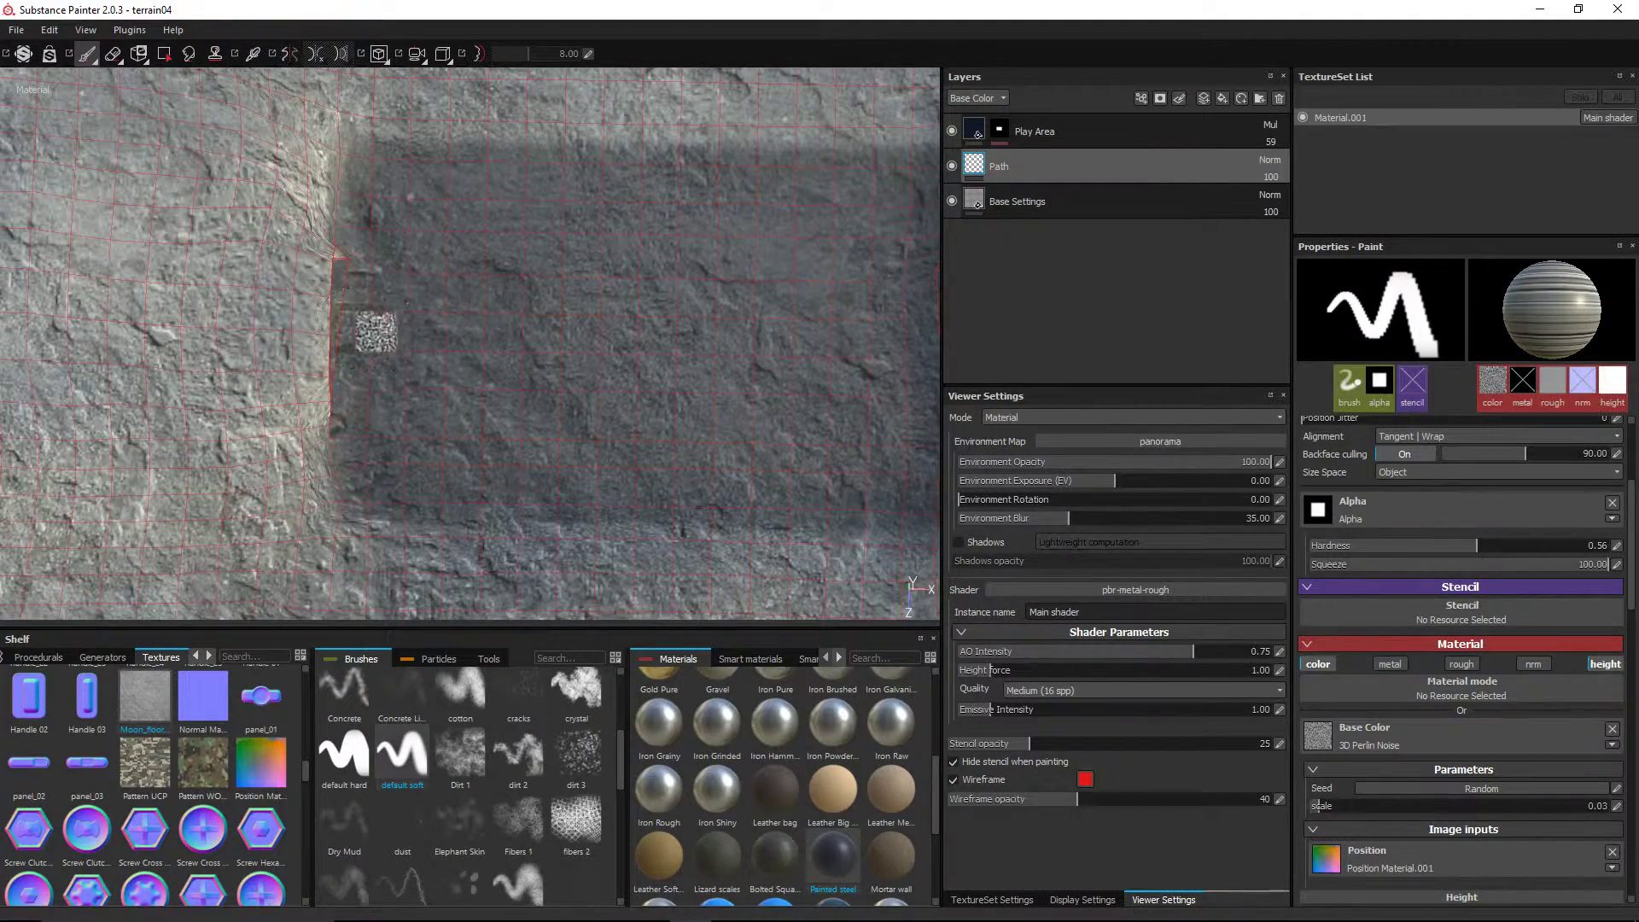
key("shift")
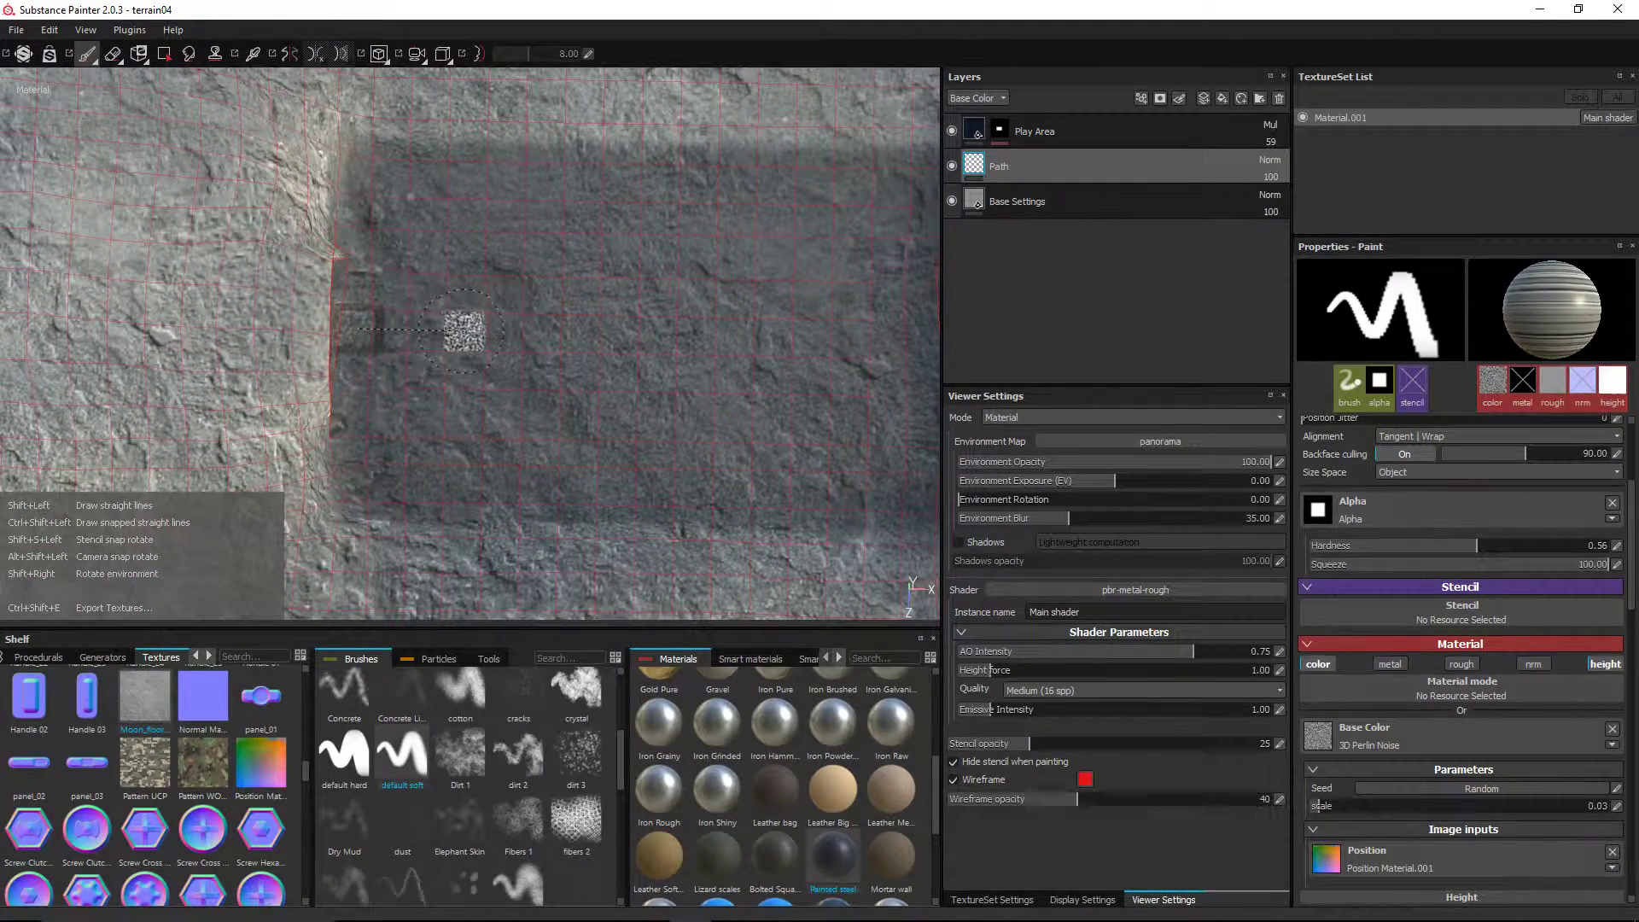
left_click(465, 330, "shift")
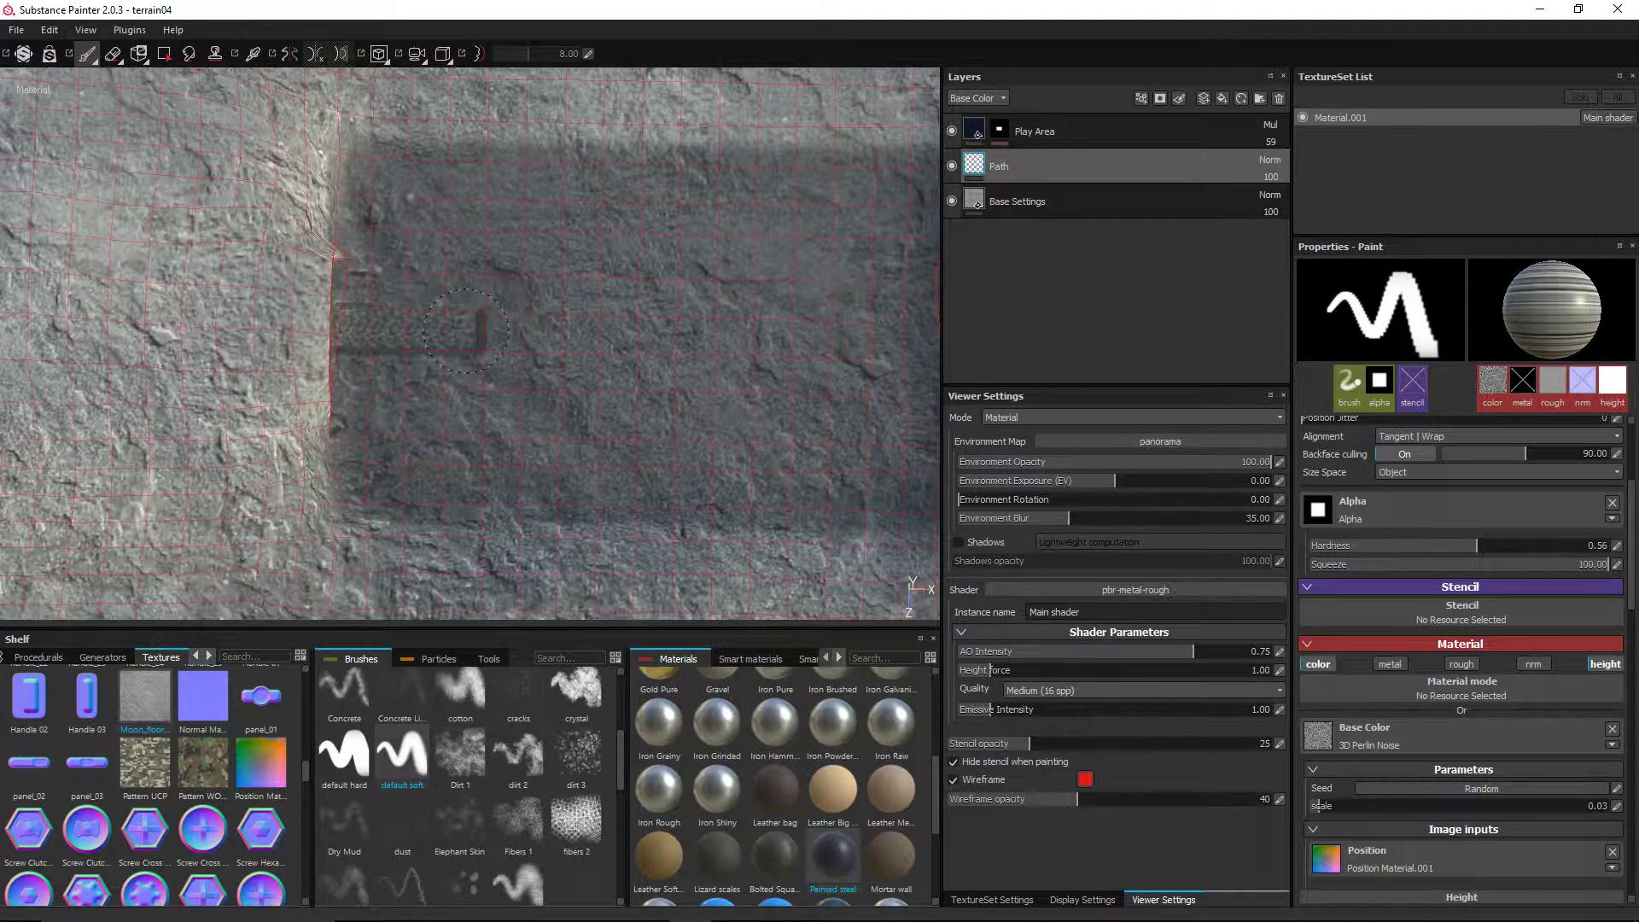
left_click(464, 250, "shift")
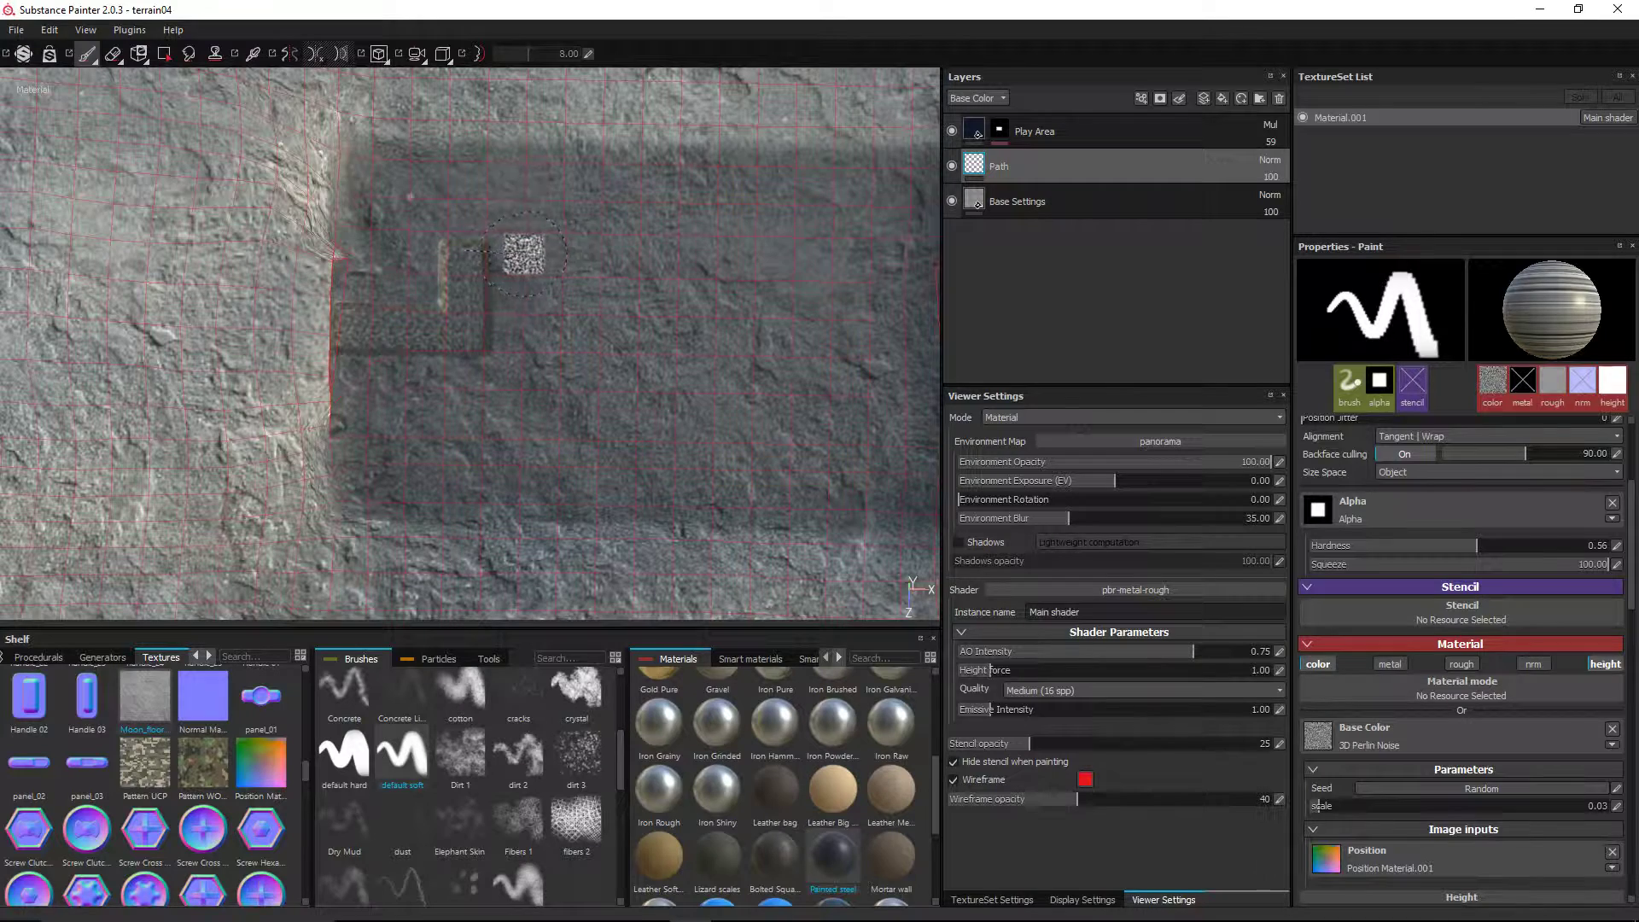
left_click(542, 253, "shift")
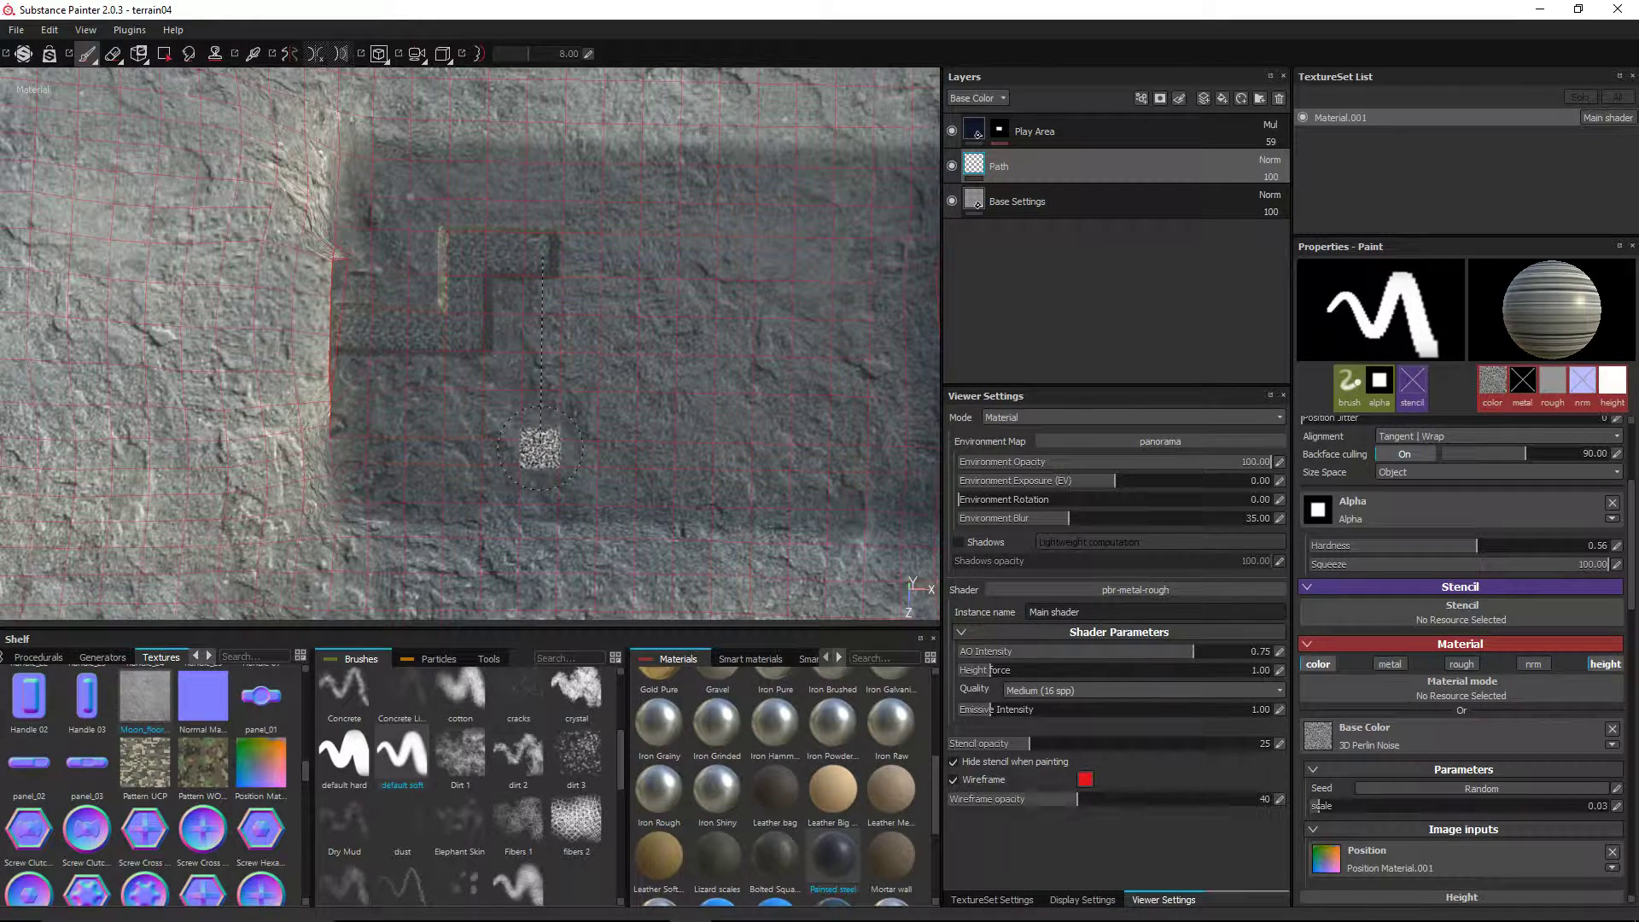
- Continue the path with straight segments down toward the play area's lower edge, right, and back up to mid-height
left_click(540, 450, "shift")
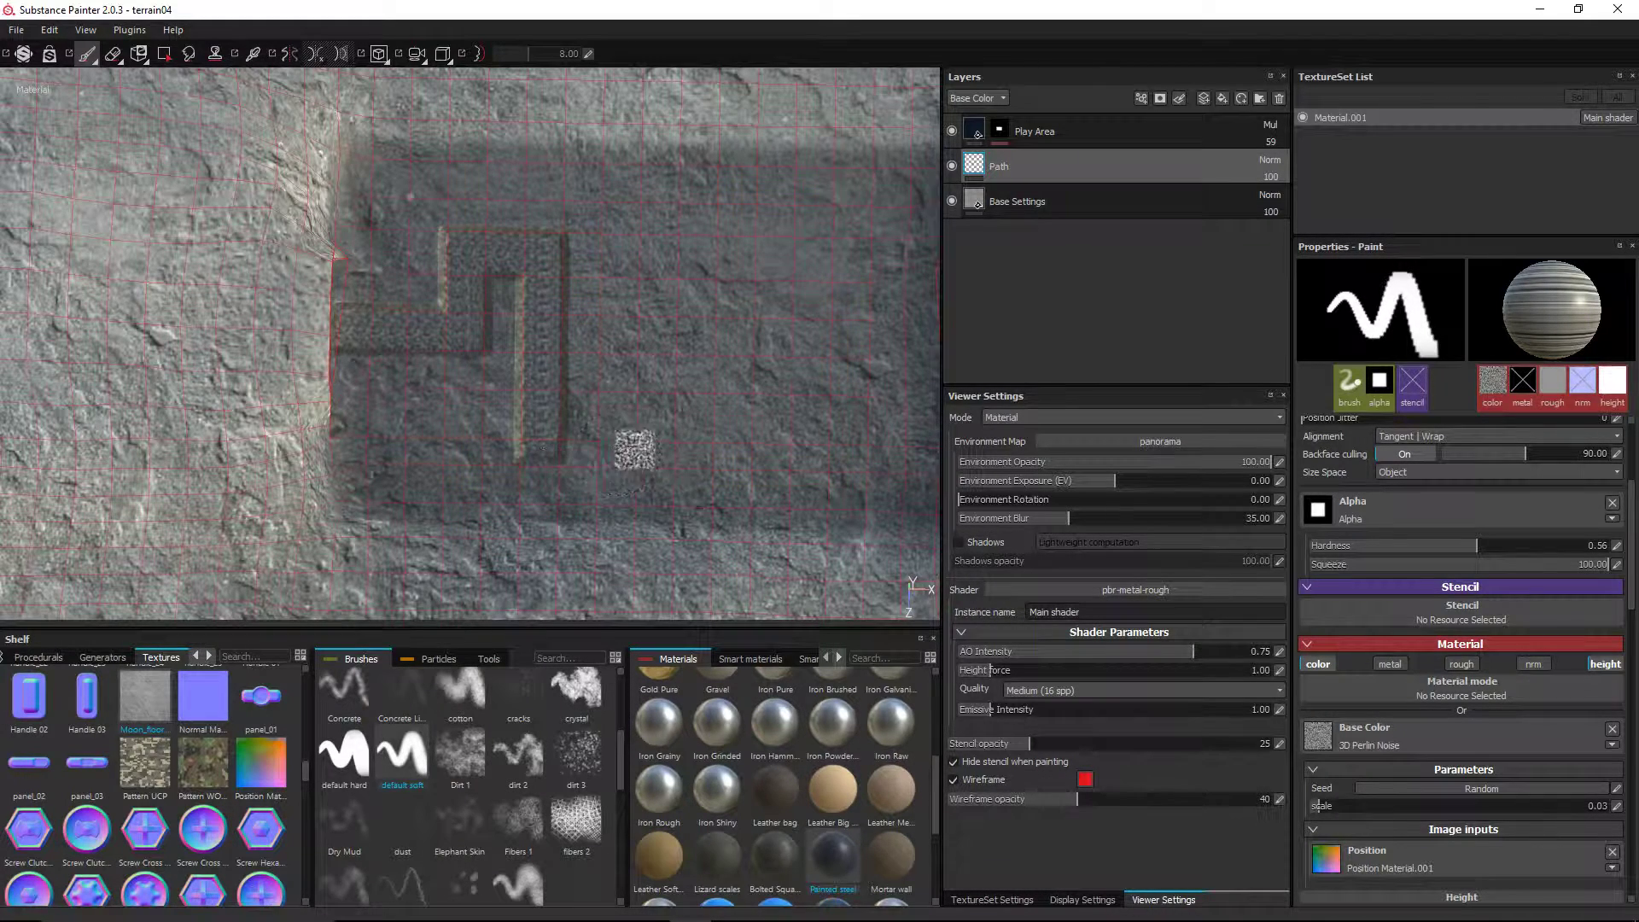
mouse_move(742, 354)
left_mouse_down("alt")
mouse_move(703, 330)
mouse_move(697, 299)
mouse_move(641, 372)
mouse_move(683, 345)
mouse_move(694, 358)
left_mouse_up("alt")
key("shift")
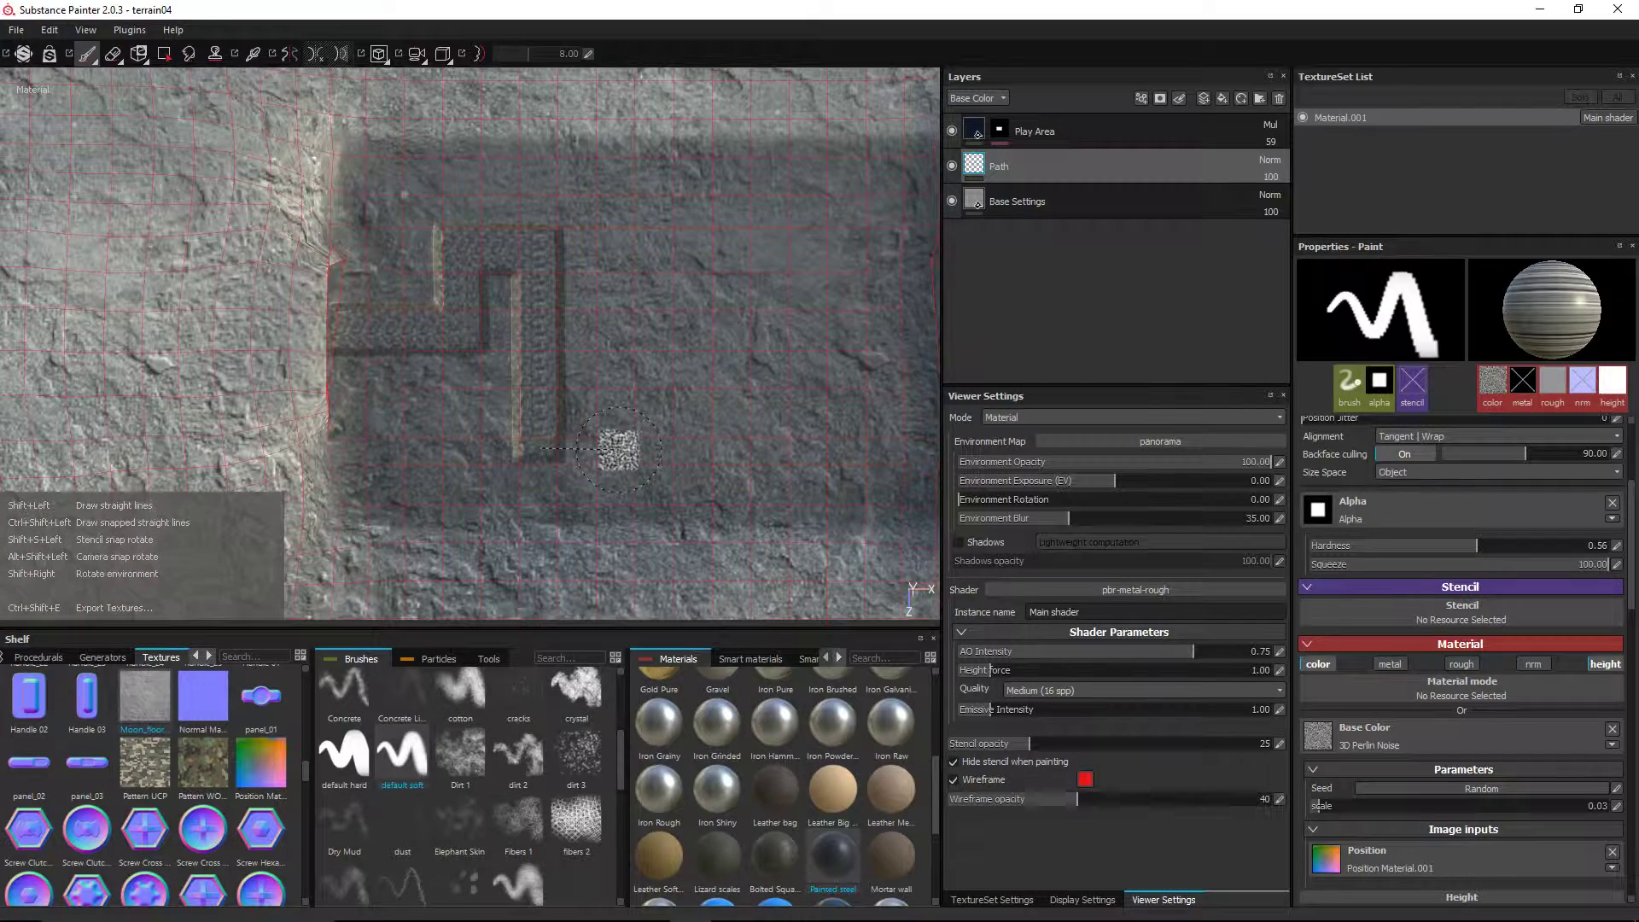
left_click(615, 452, "shift")
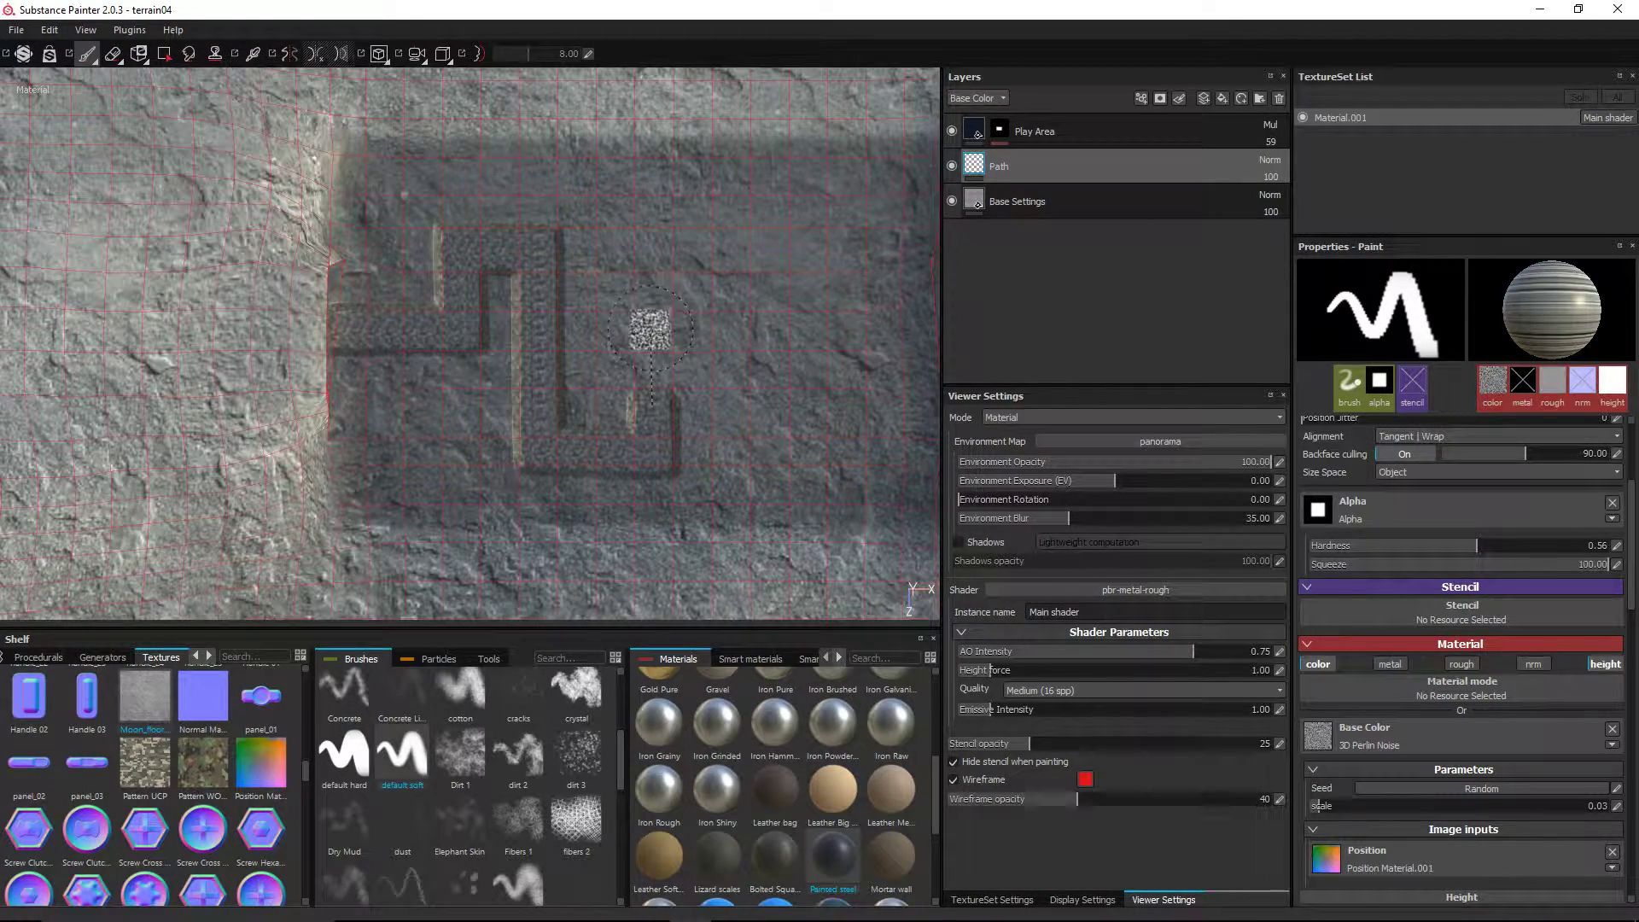
left_click(650, 329, "shift")
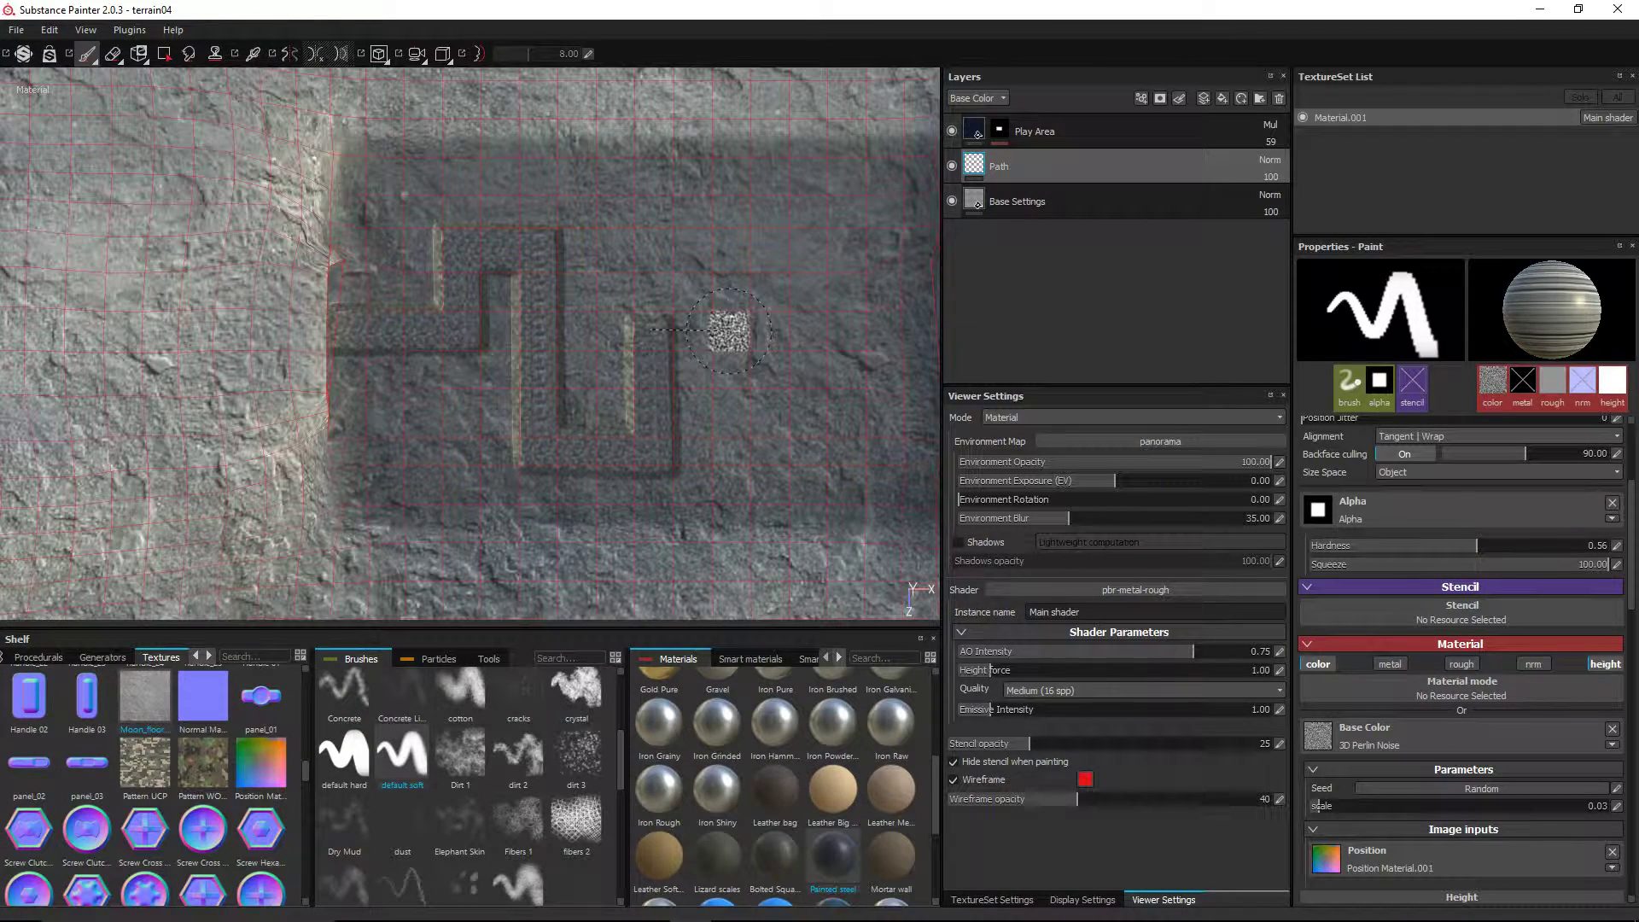
- Extend the path right, down near the lower edge, right and up again to reach the play area's right side
left_click(728, 331, "shift")
left_click(731, 484, "shift")
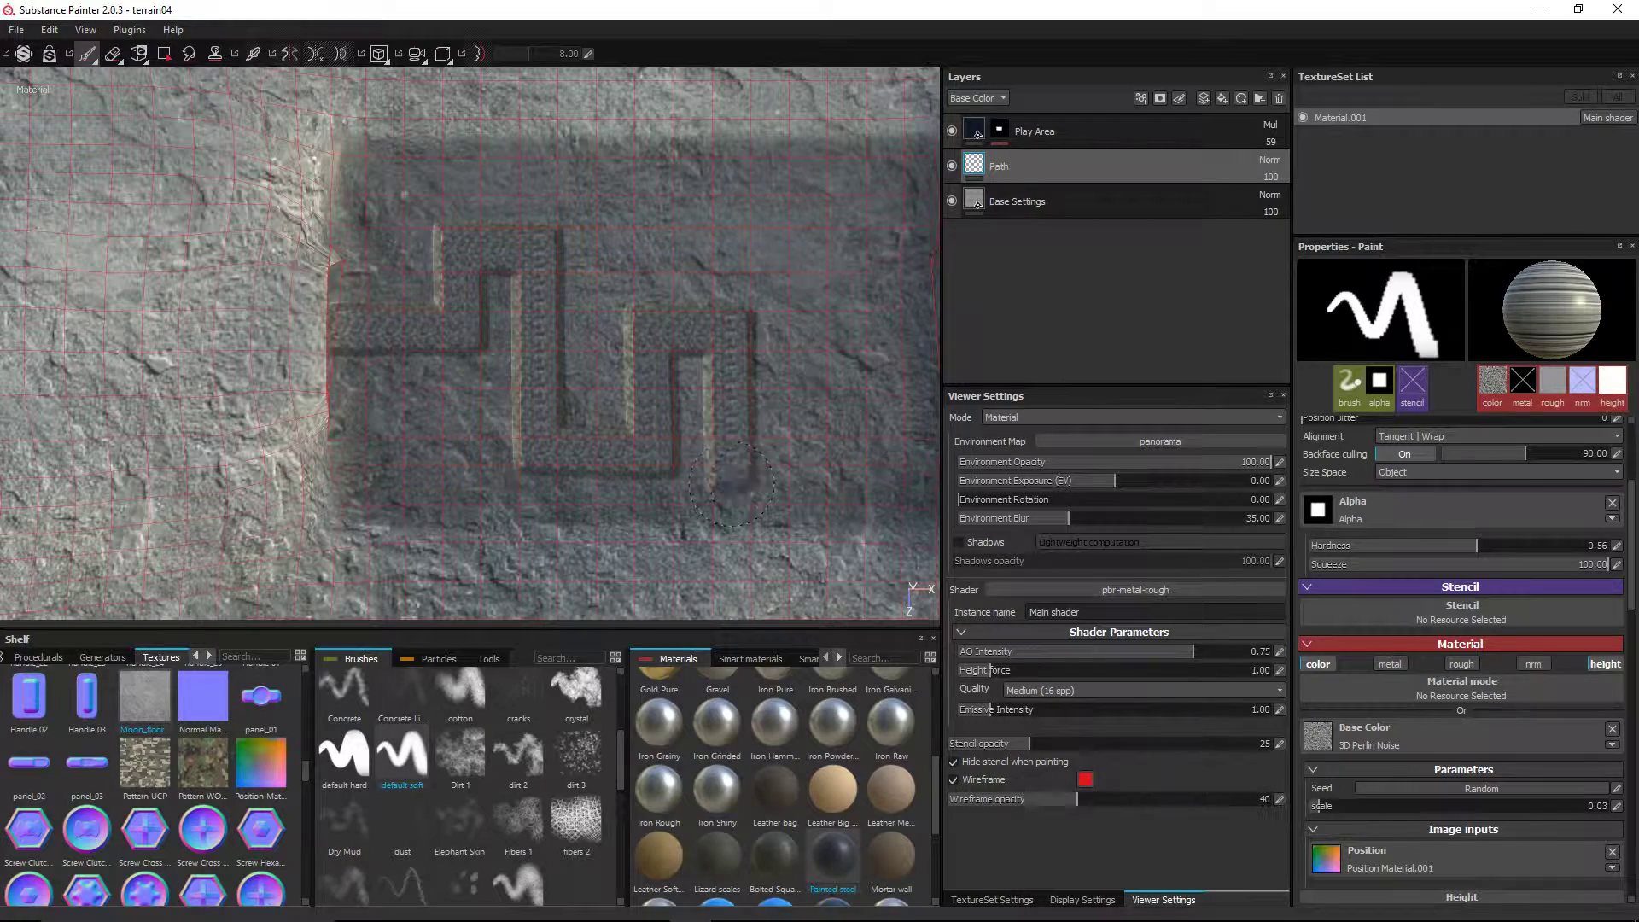
left_click(848, 484, "shift")
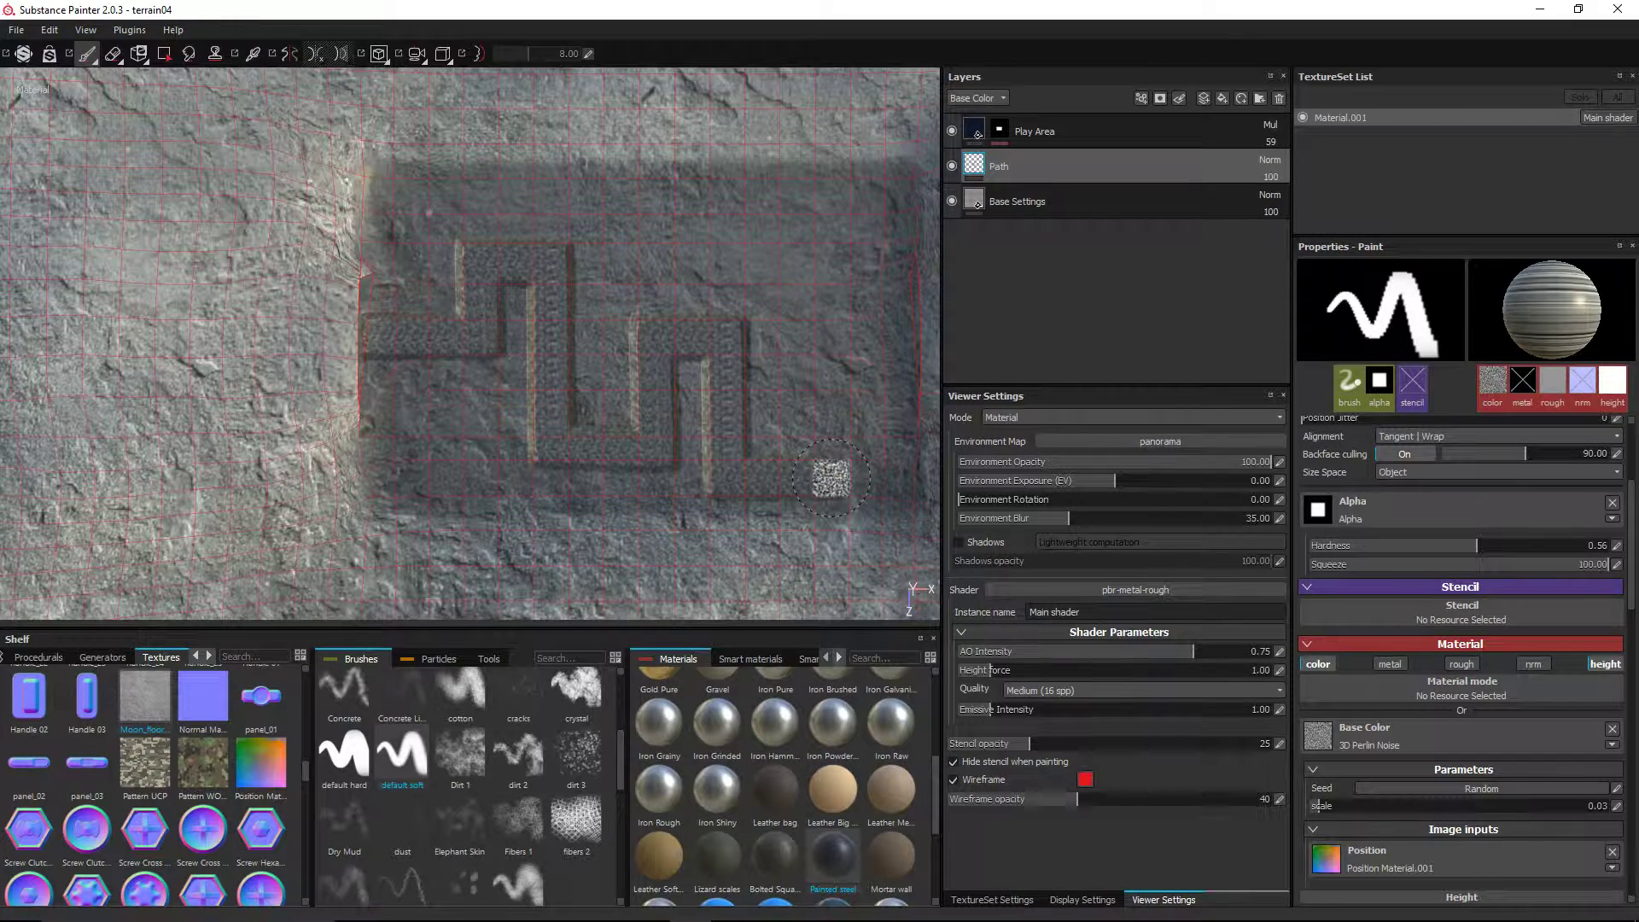
key("shift")
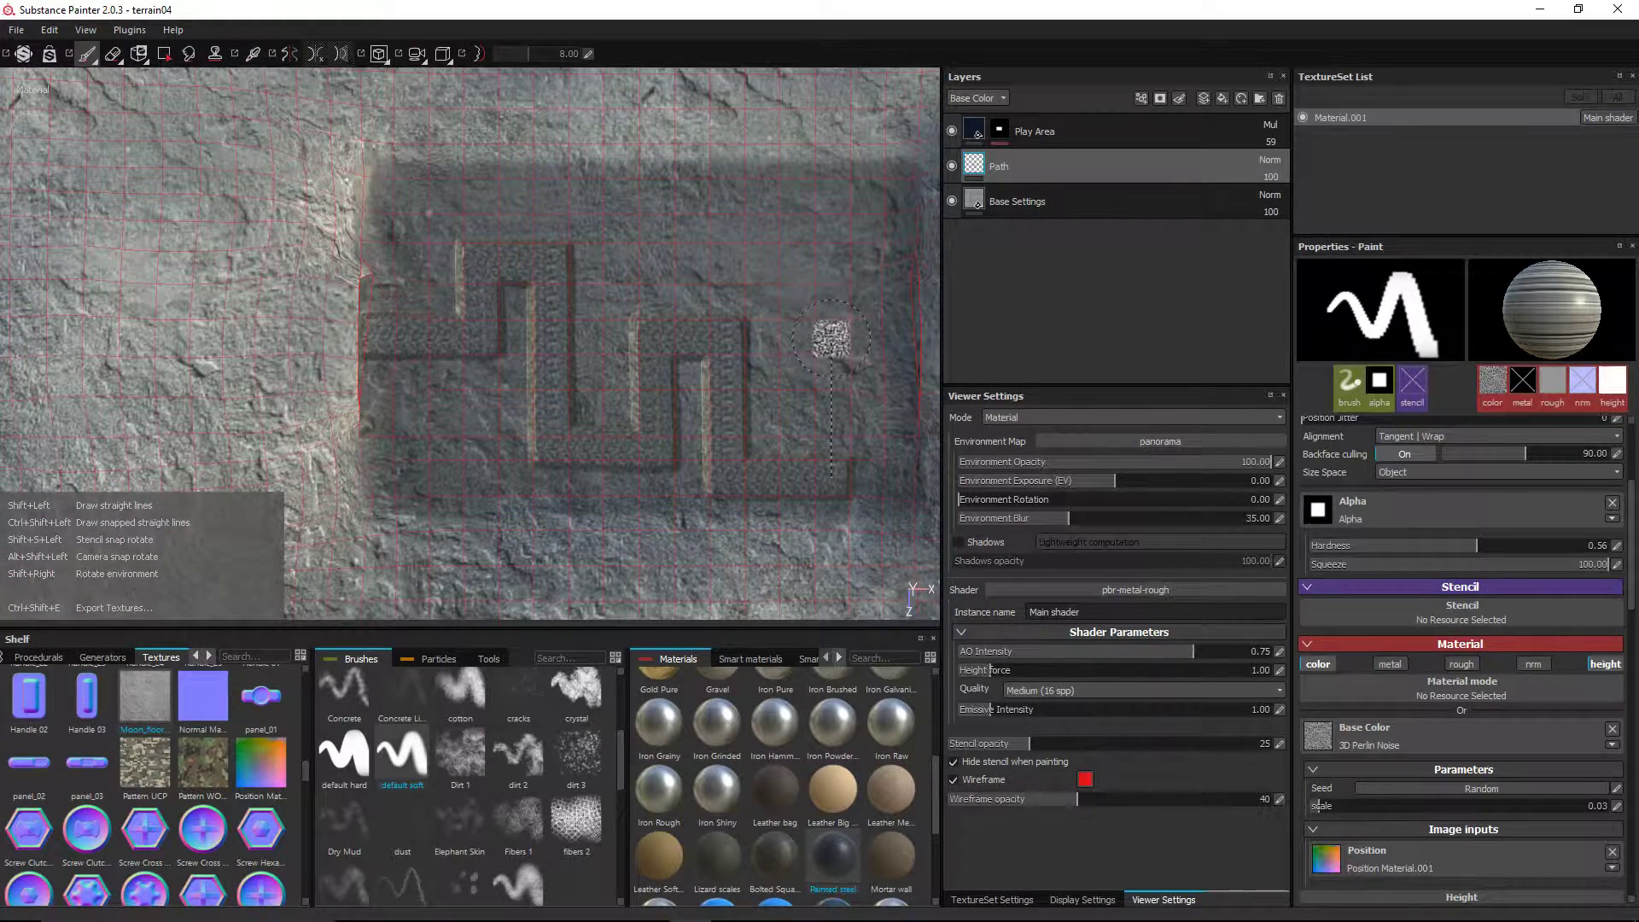
left_click(832, 337, "shift")
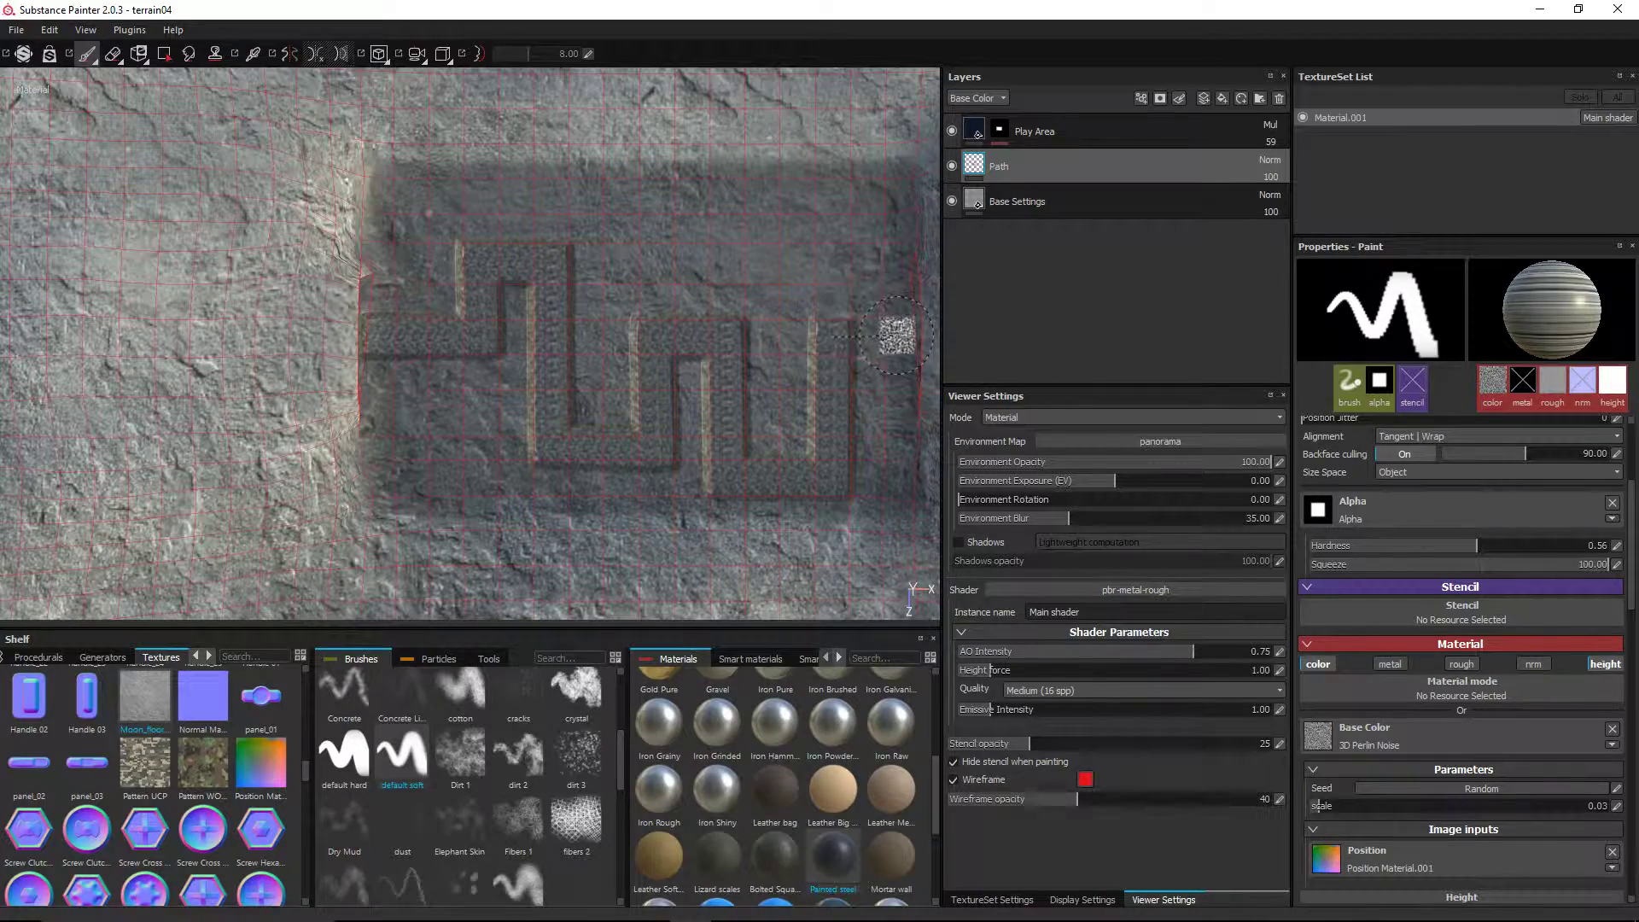
- Move the Path layer above Play Area and set its base color blend mode to Linear dodge (Add)
left_click_drag(666, 367, 530, 207, "alt")
mouse_move(437, 324)
left_mouse_down("alt")
mouse_move(486, 254)
mouse_move(428, 329)
mouse_move(540, 350)
left_mouse_up("alt")
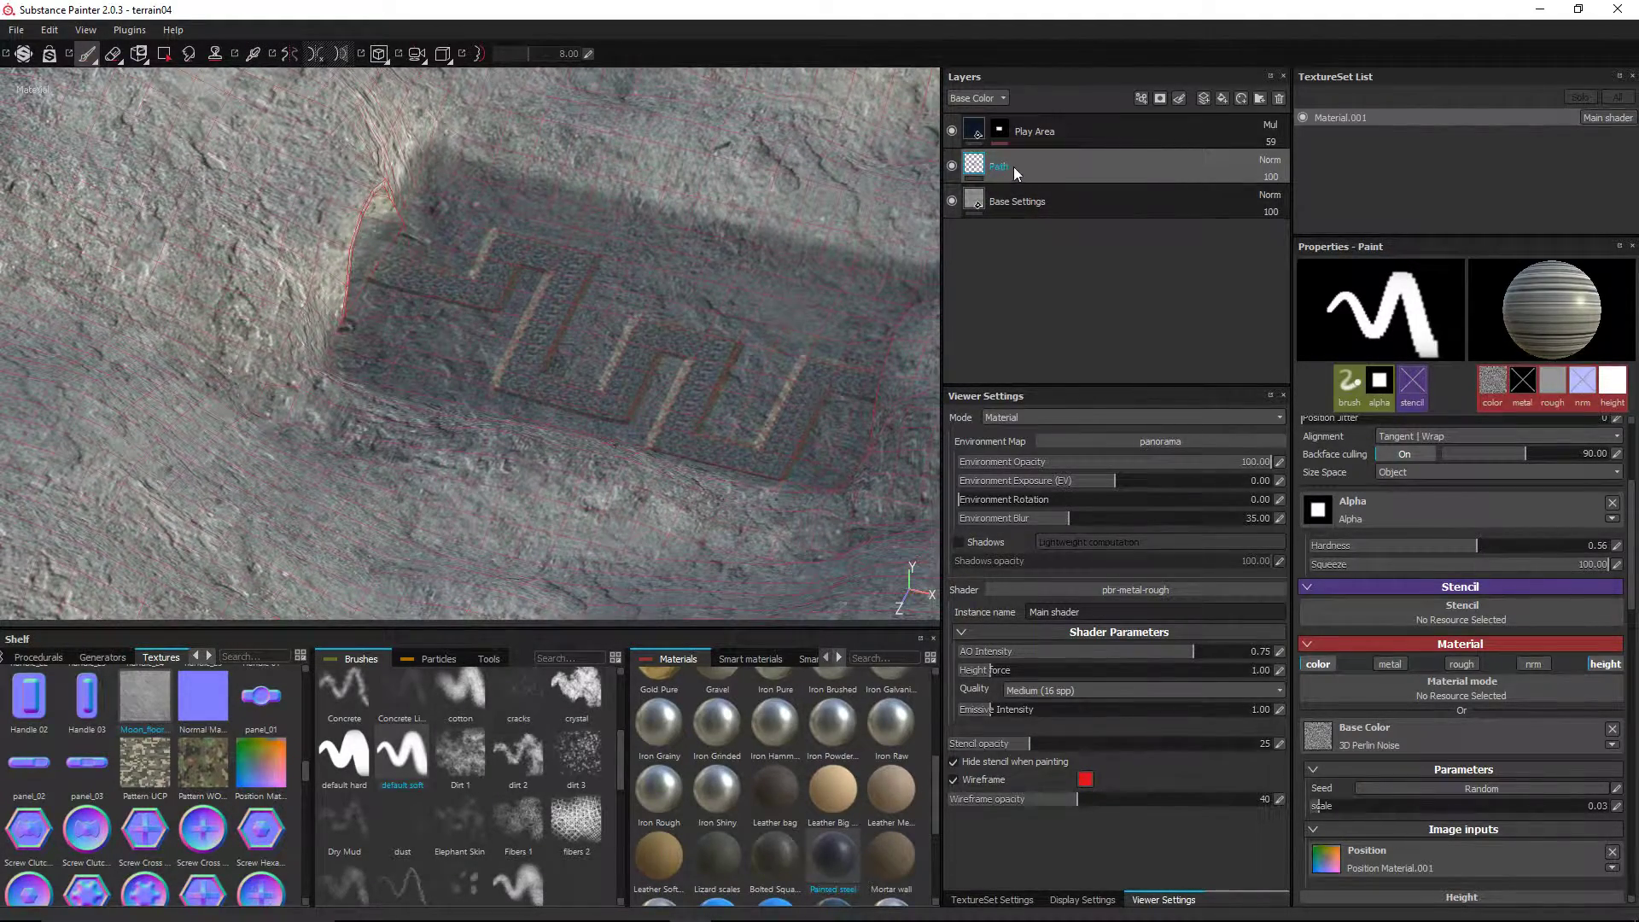
left_click_drag(1014, 168, 1016, 114)
left_click_drag(677, 309, 555, 295, "alt")
left_click_drag(710, 254, 754, 253, "alt")
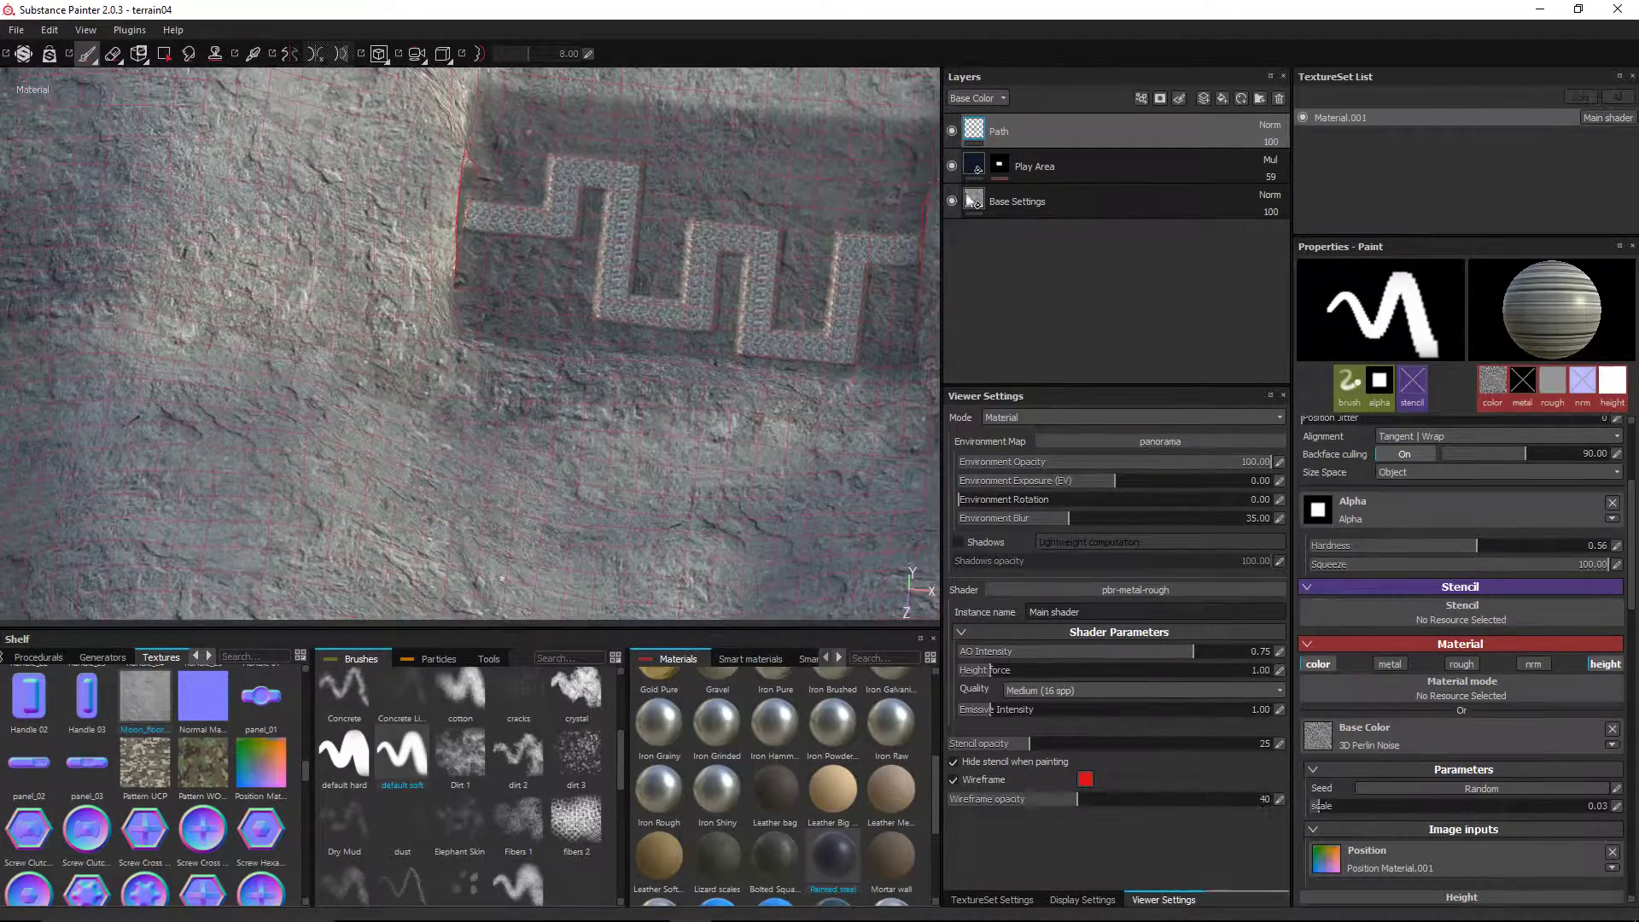
left_click(1263, 125)
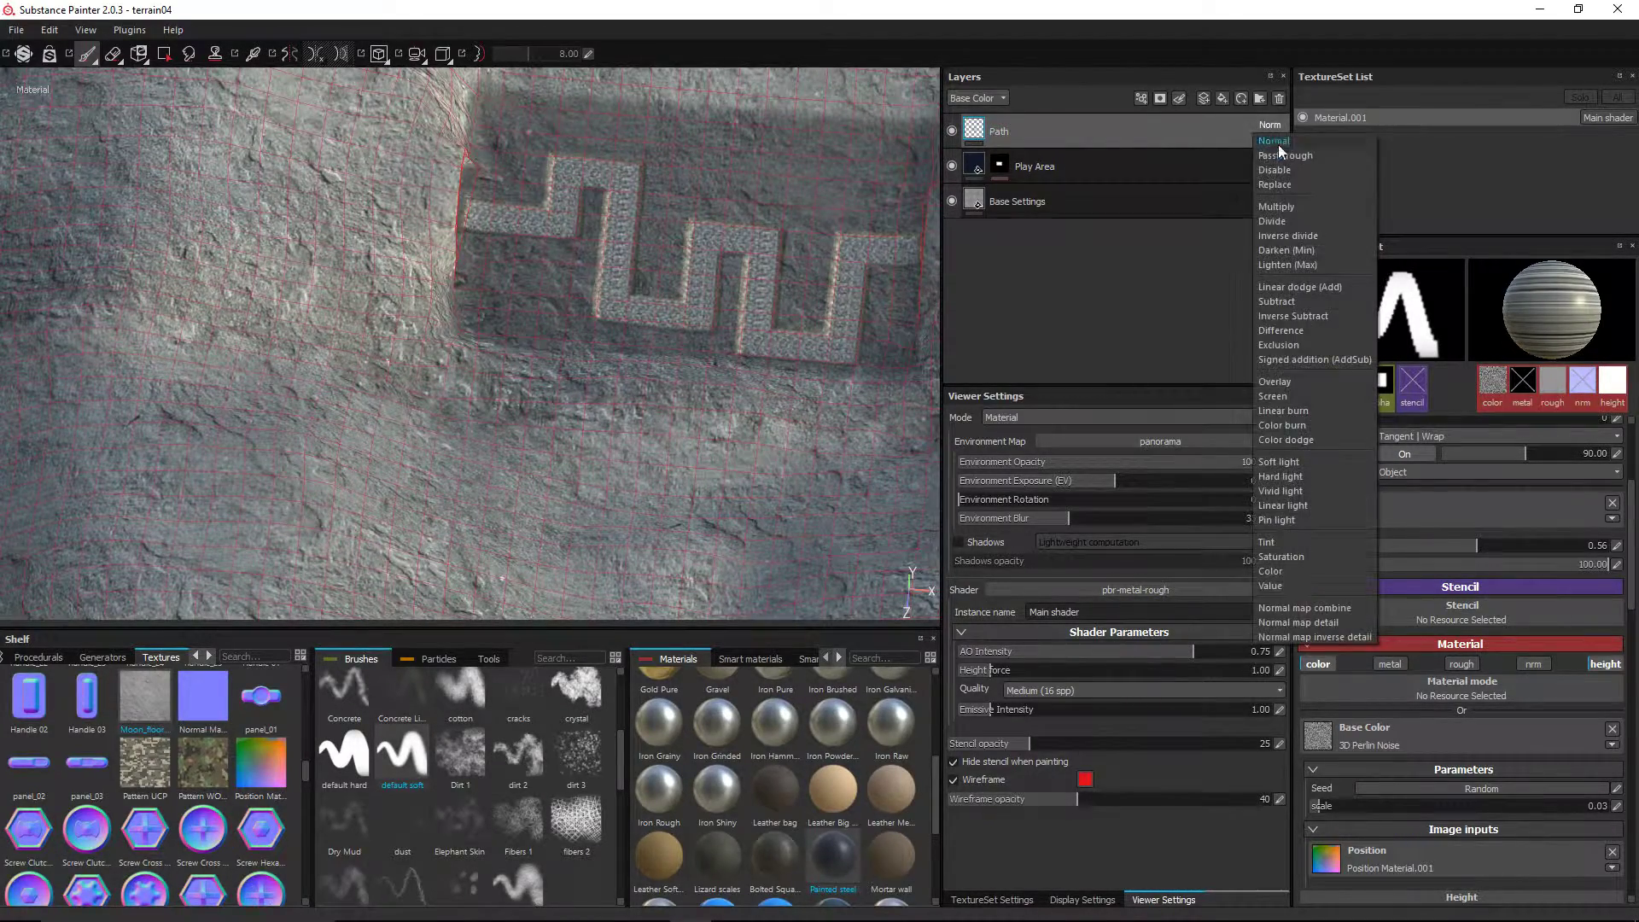
left_click(1315, 290)
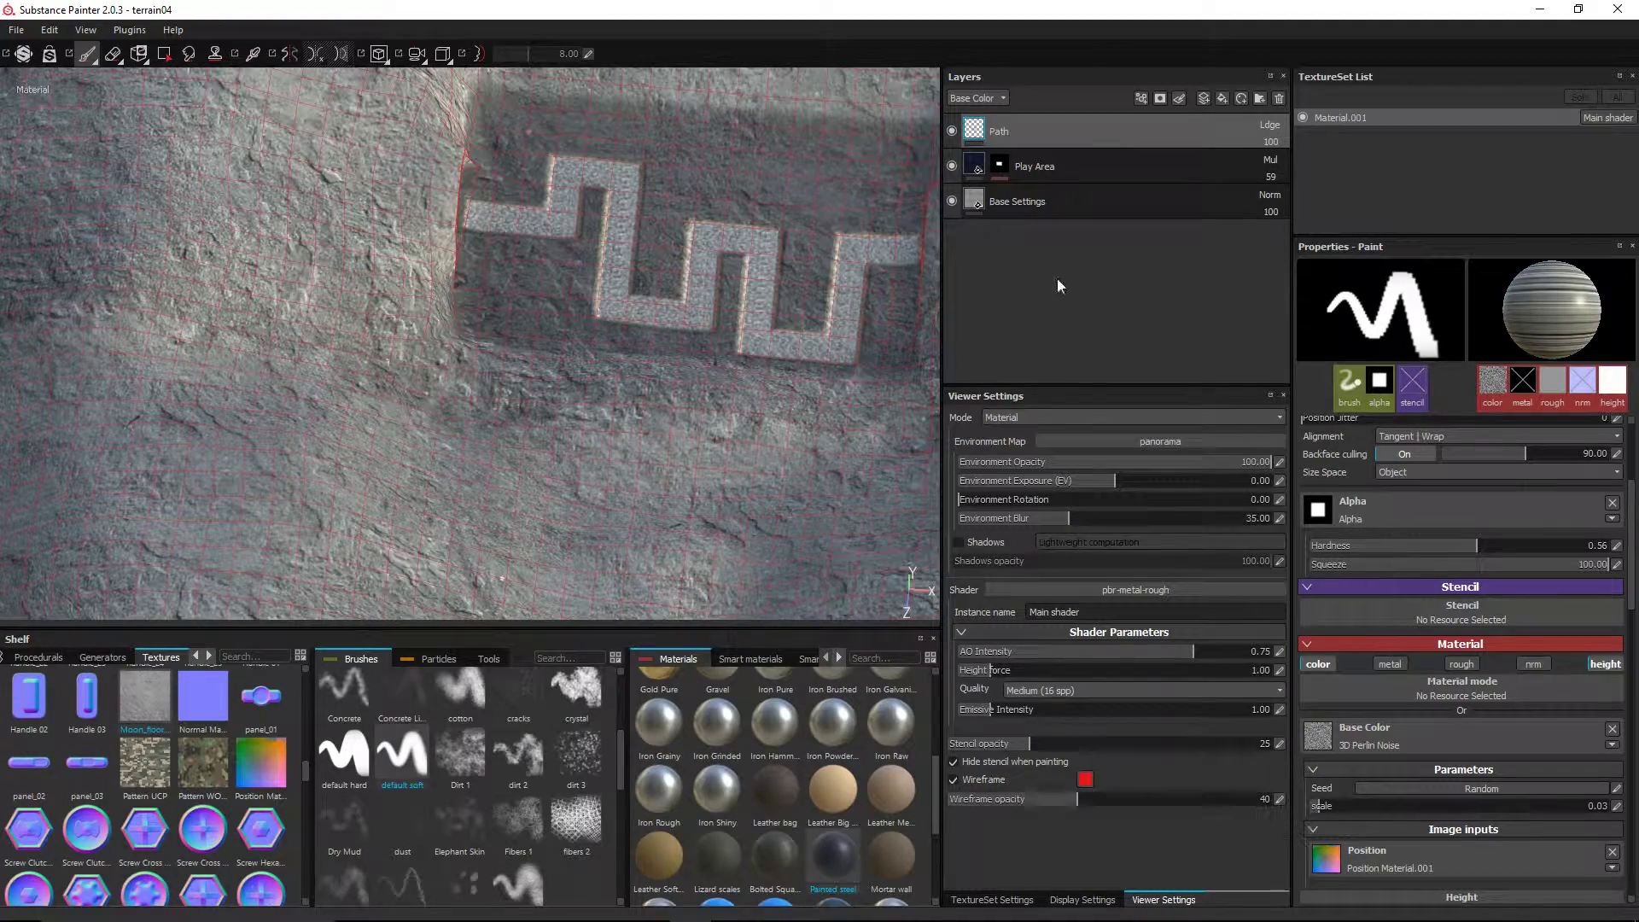
- Set the texture set's size to 2048
scroll(632, 325, "up", 4)
scroll(427, 299, "down", 4)
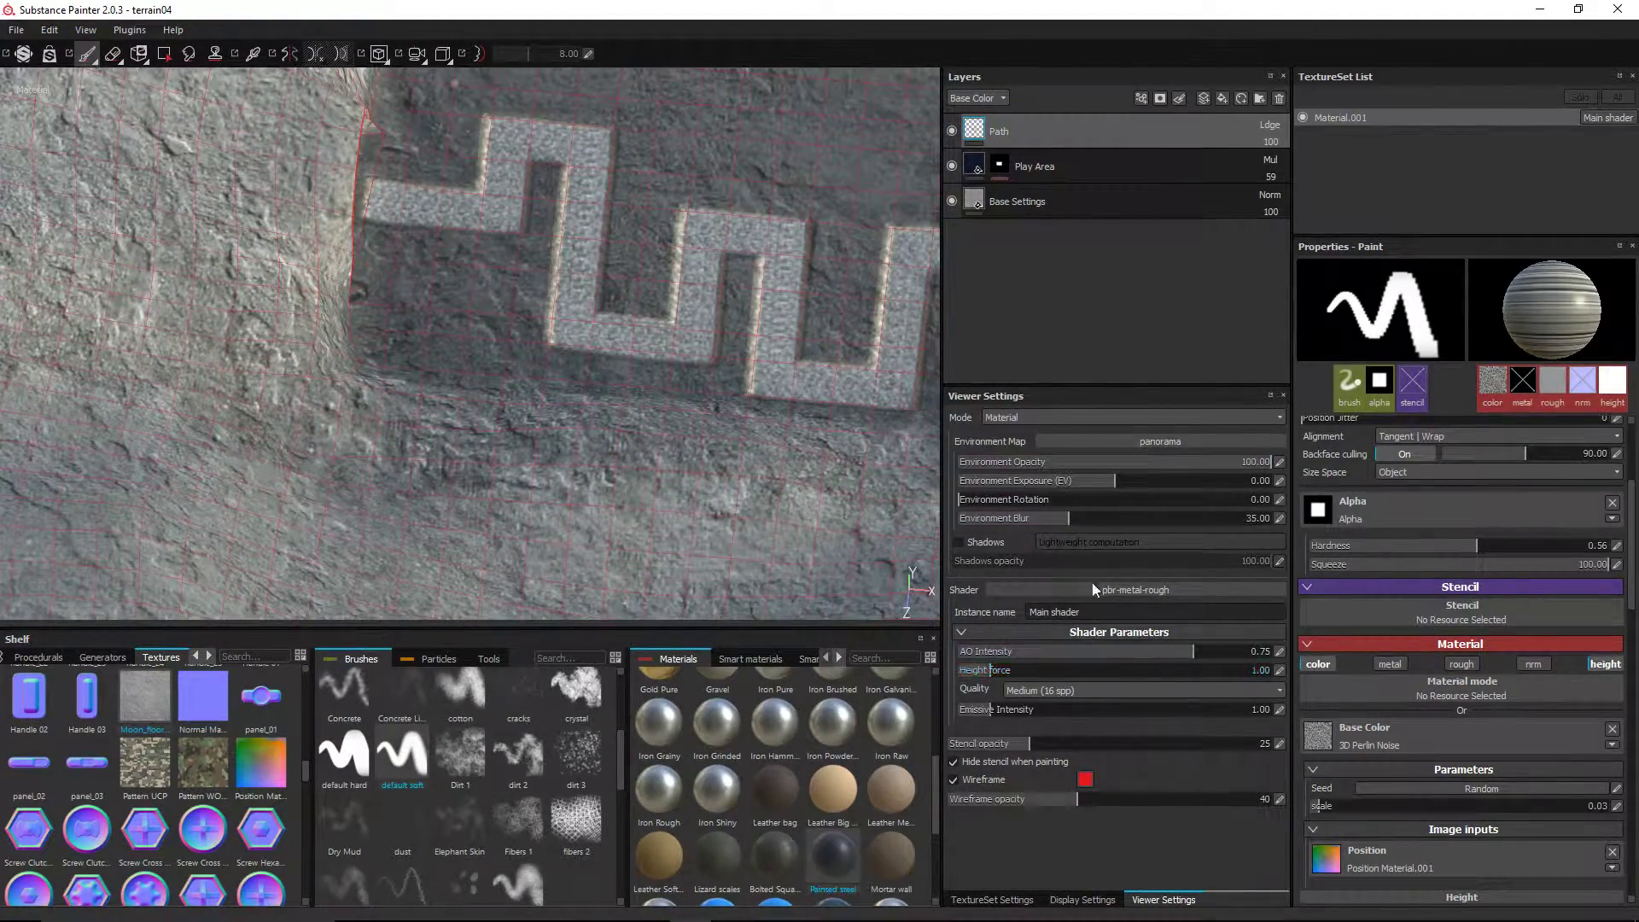
left_click(992, 899)
scroll(1110, 563, "up", 2)
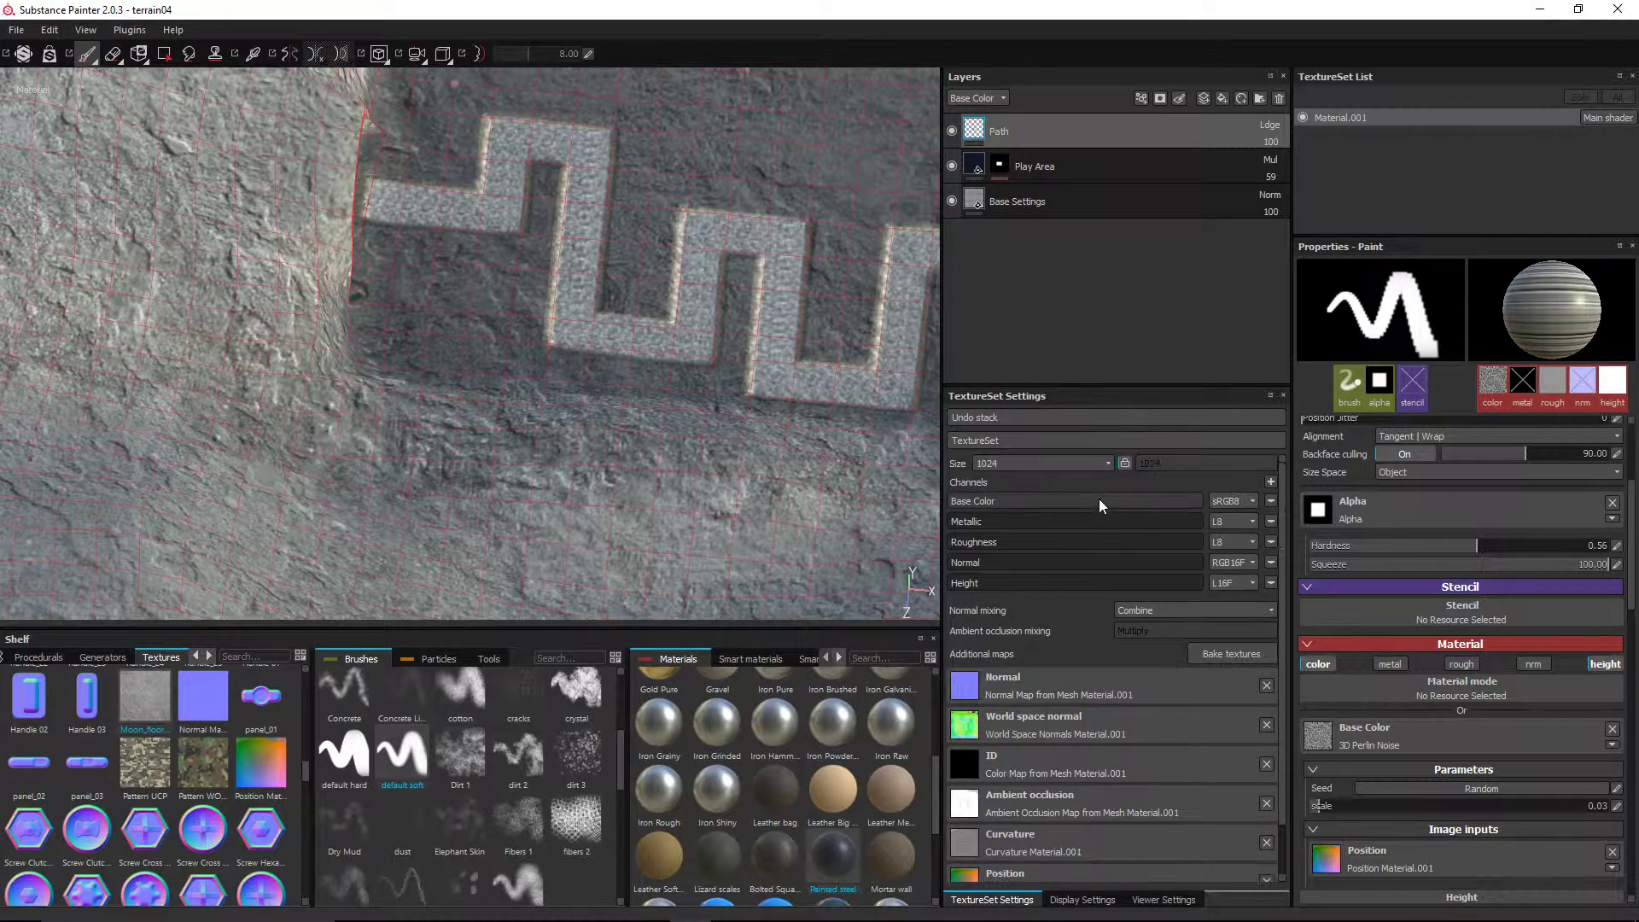
left_click(1040, 464)
left_click(1033, 520)
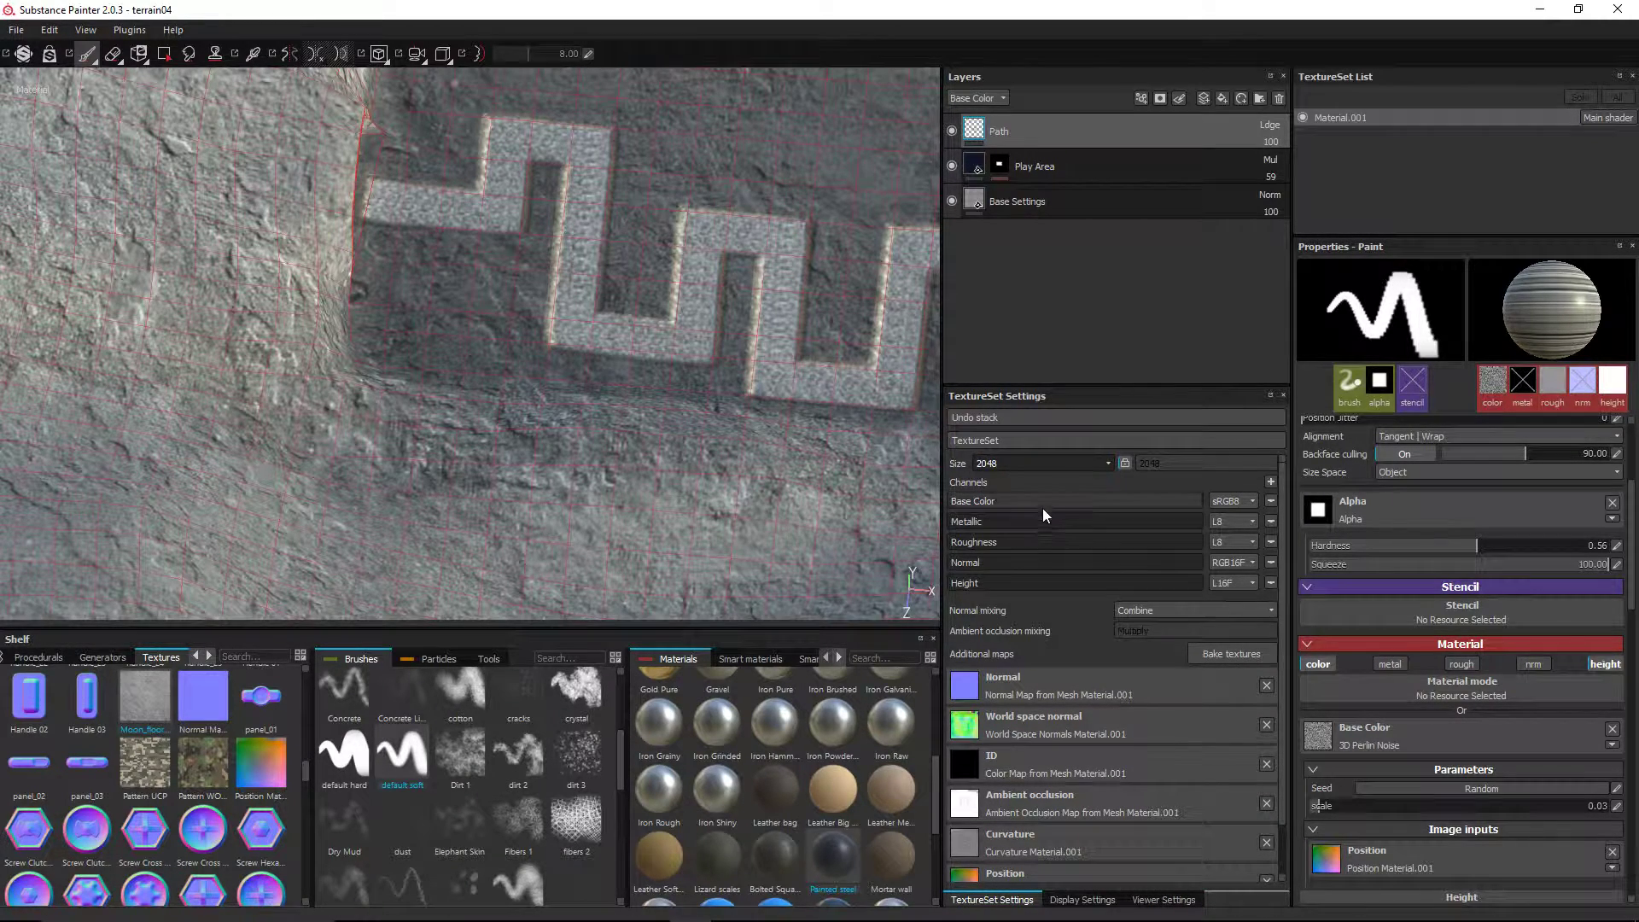
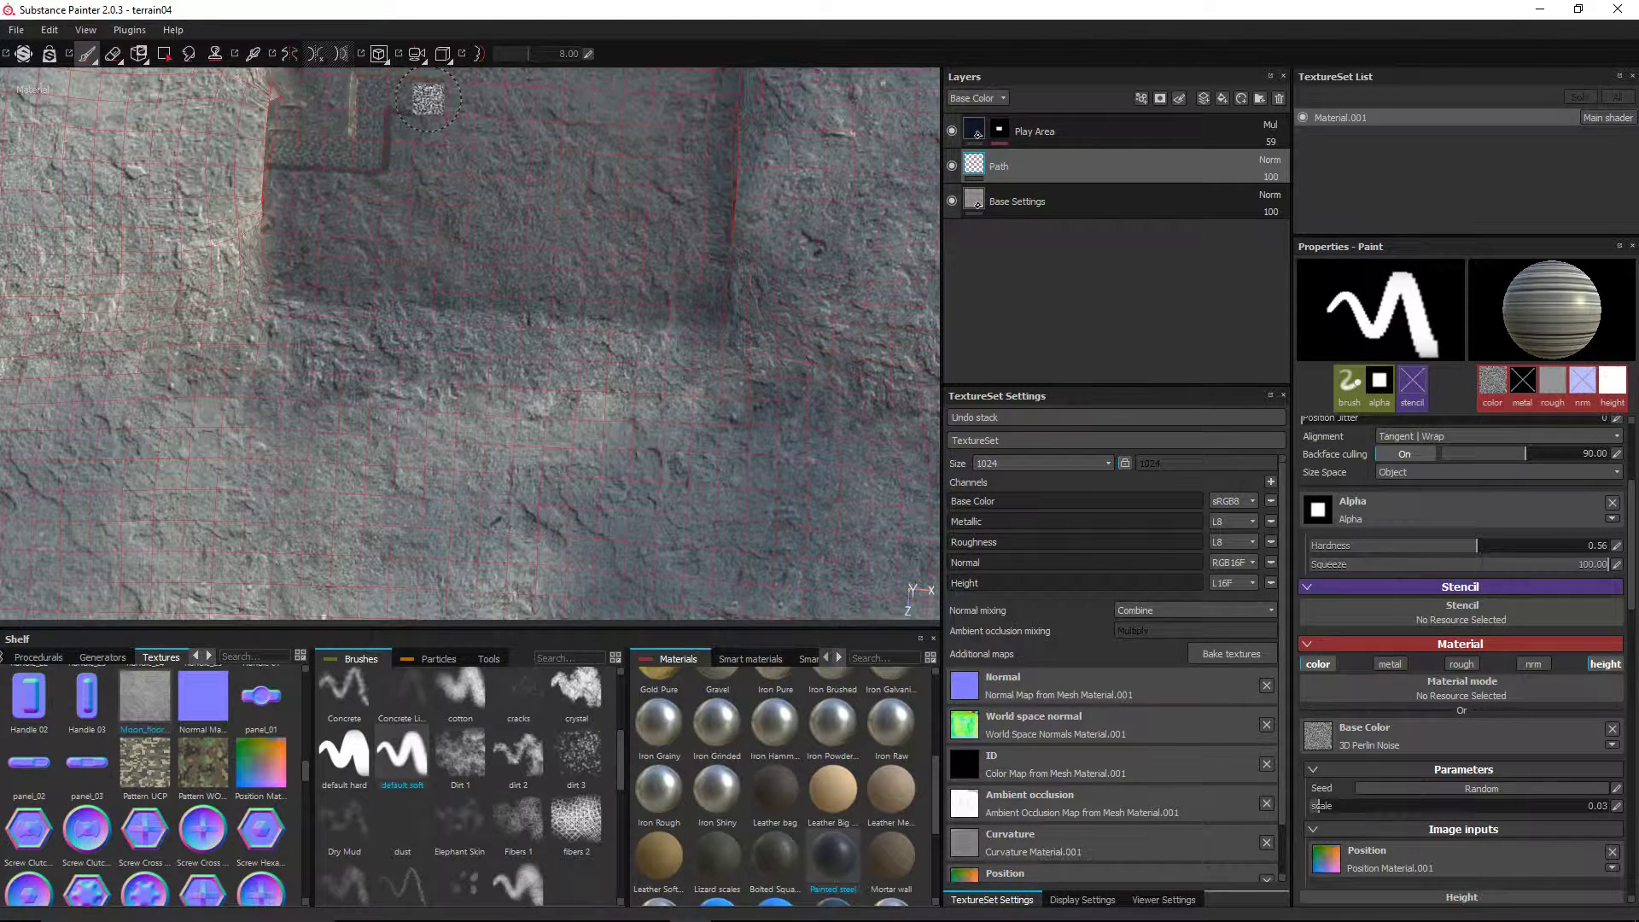
- Paint the path's long straight segment down toward the play area's lower edge and try a segment to the right
key("shift")
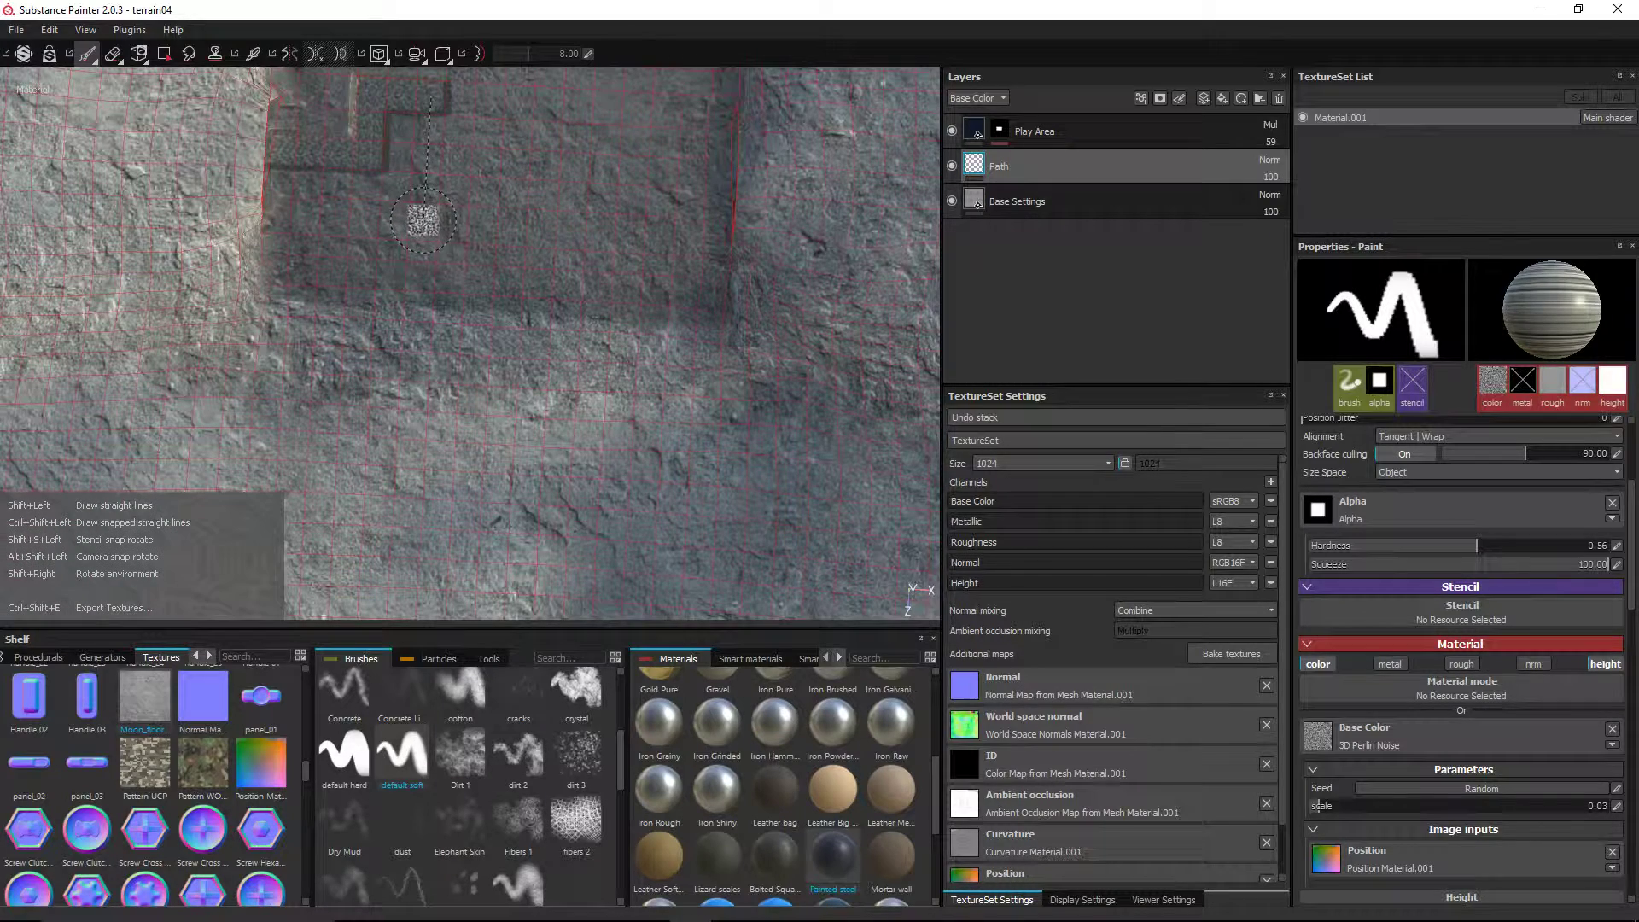
left_click(418, 221, "shift")
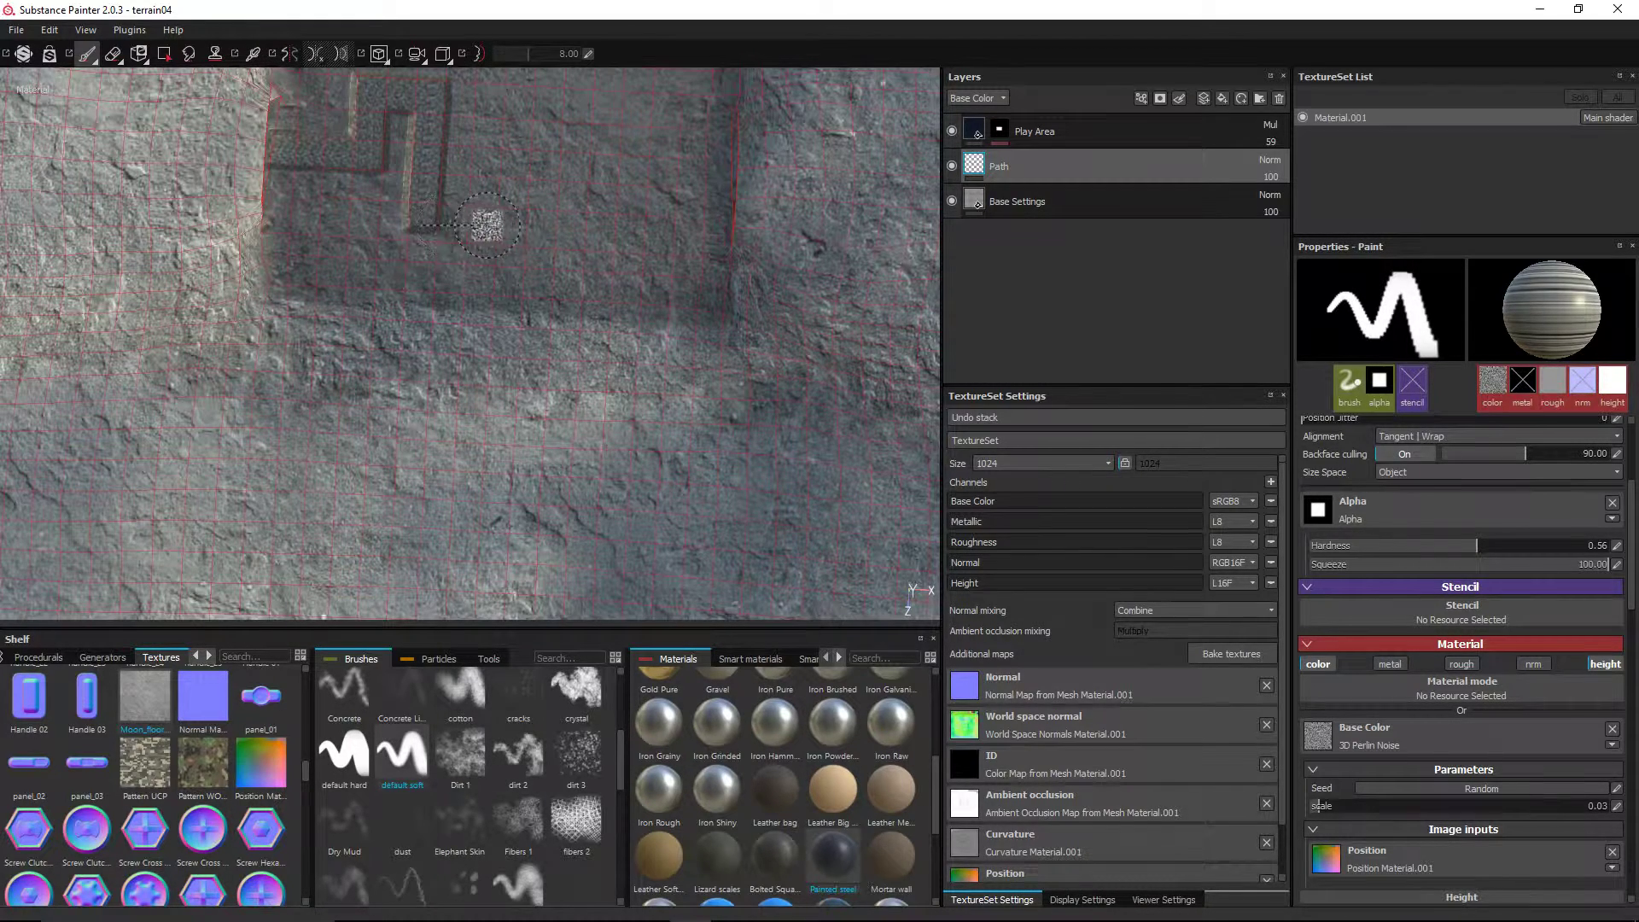
key("shift")
left_click(512, 226, "shift")
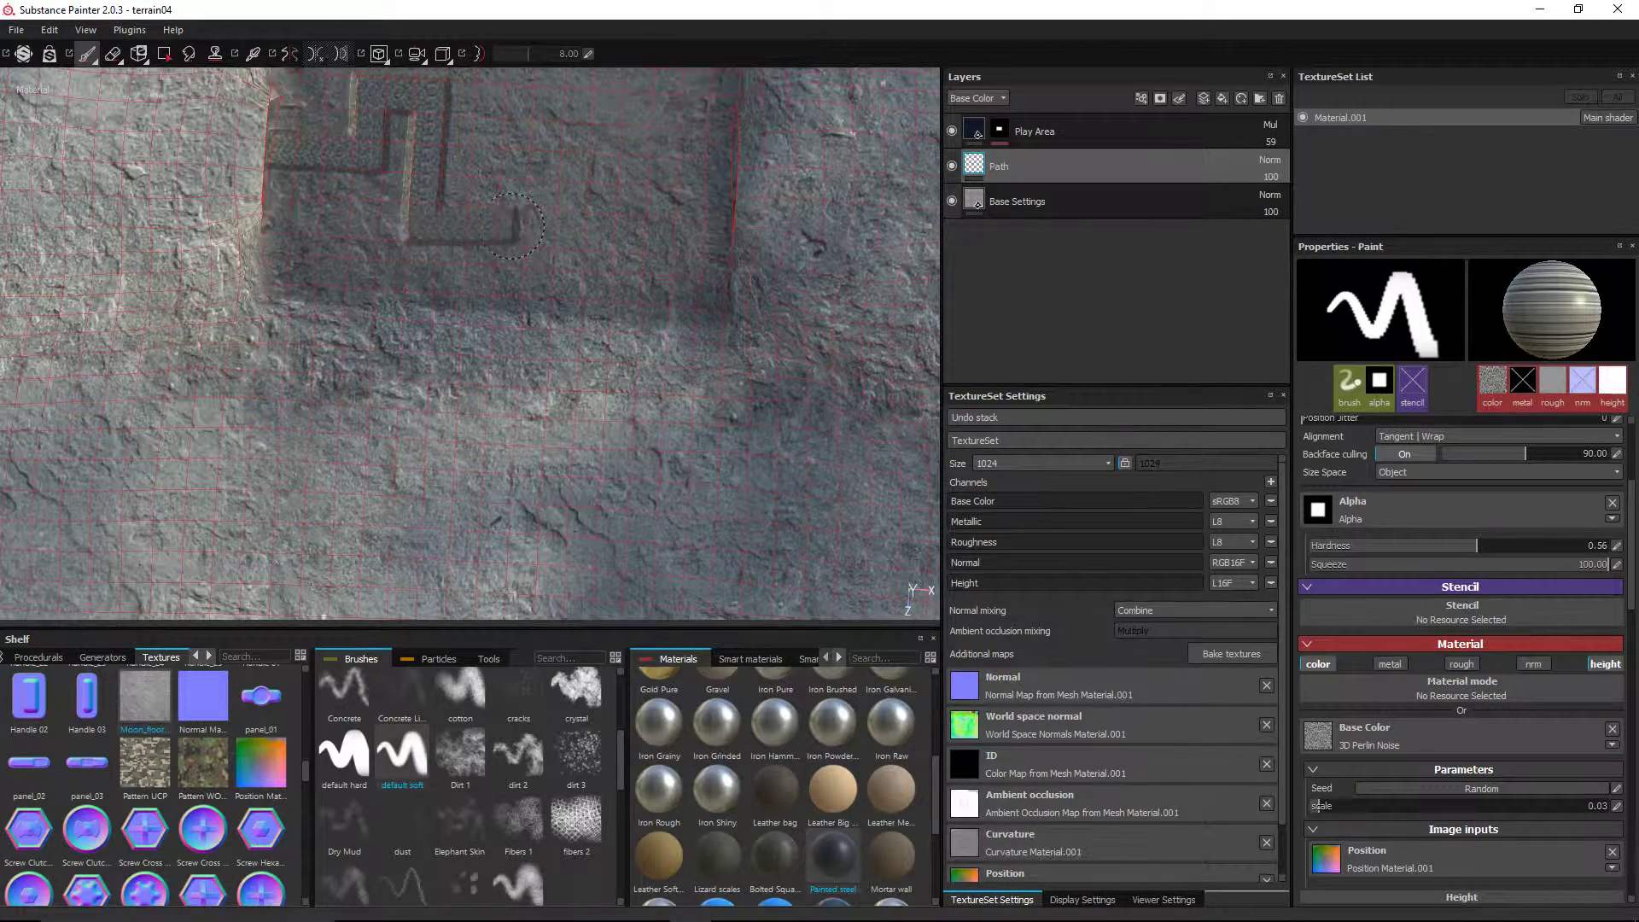
- Paint a straight path segment to the right from the lower end of the long downward segment
scroll(587, 214, "down", 1)
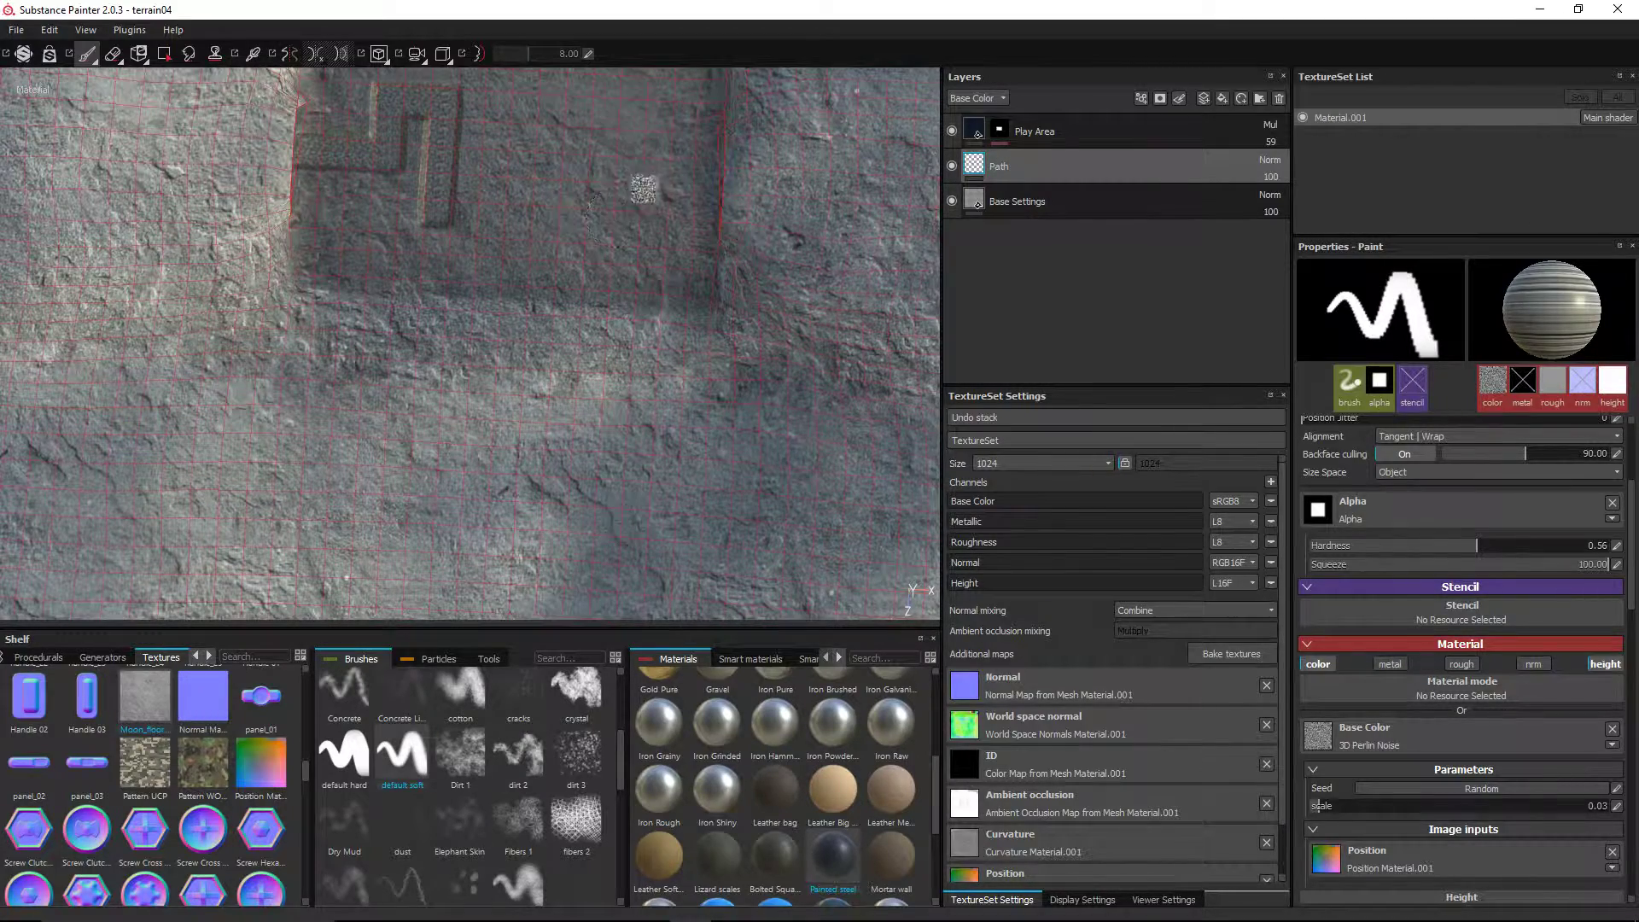
key("alt")
left_click_drag(588, 201, 621, 202, "alt")
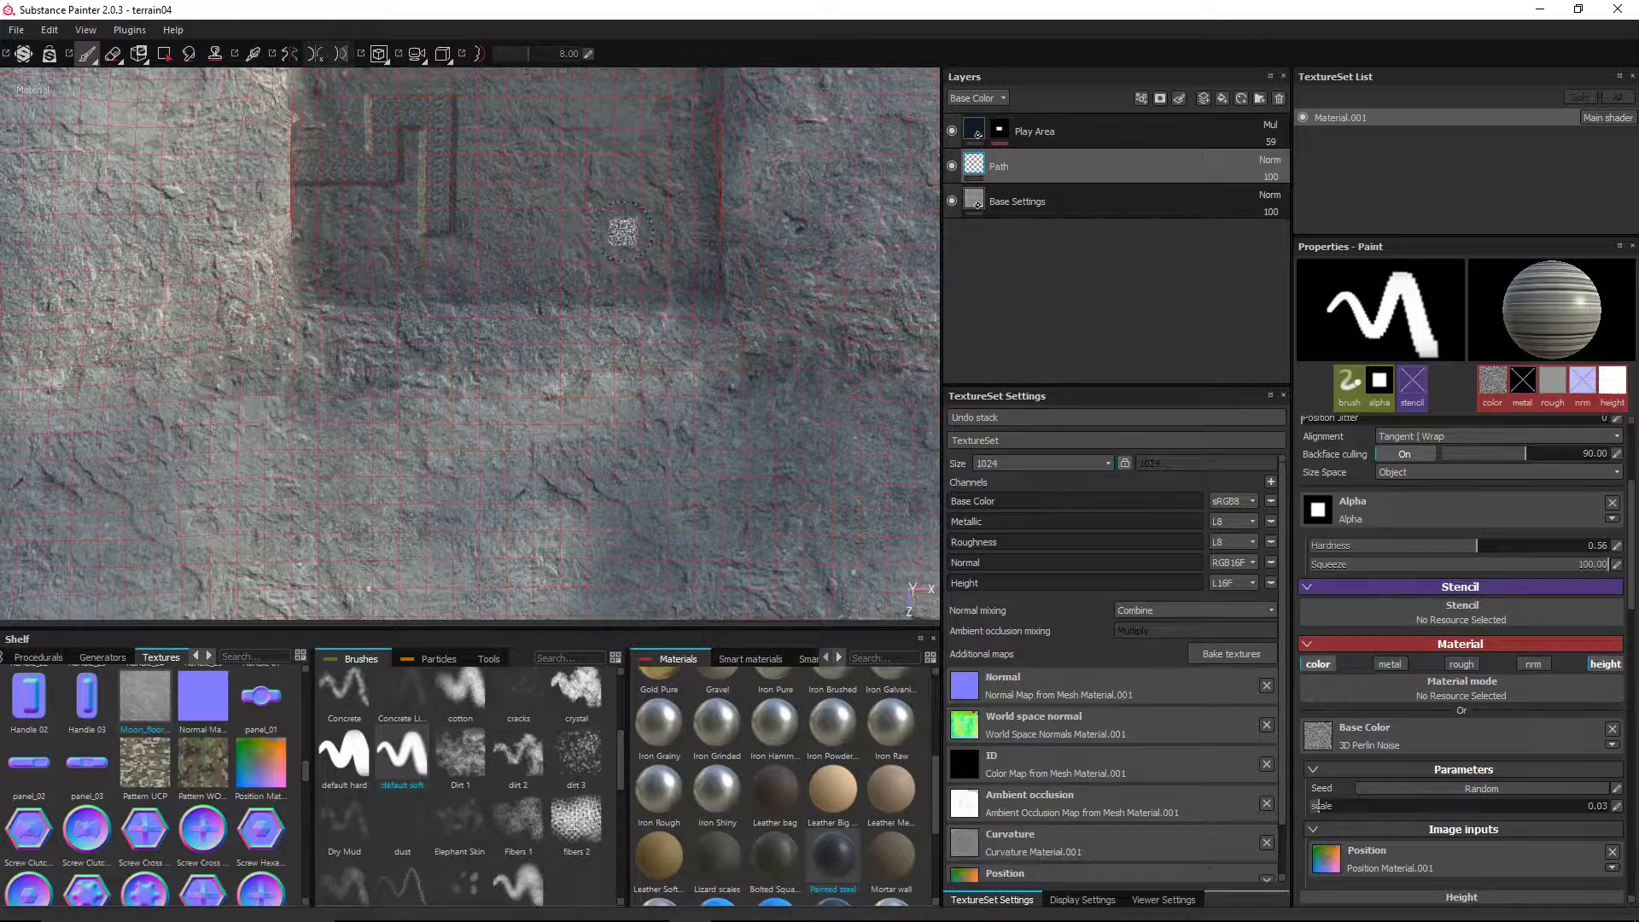
middle_click_drag(632, 248, 642, 356, "alt")
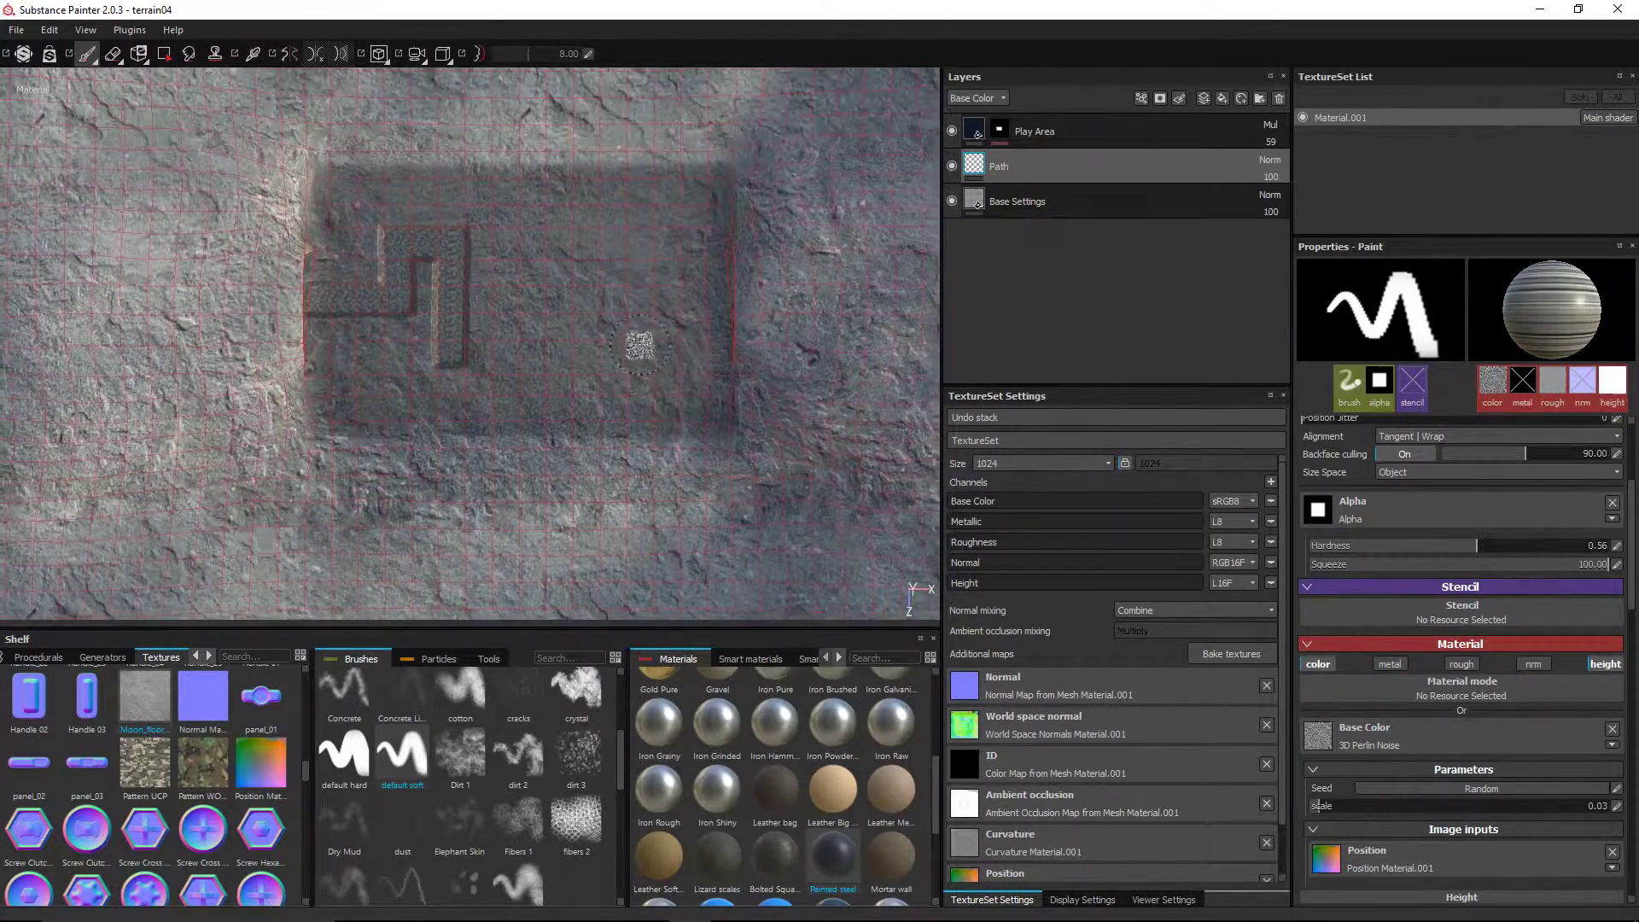
scroll(629, 313, "up", 3)
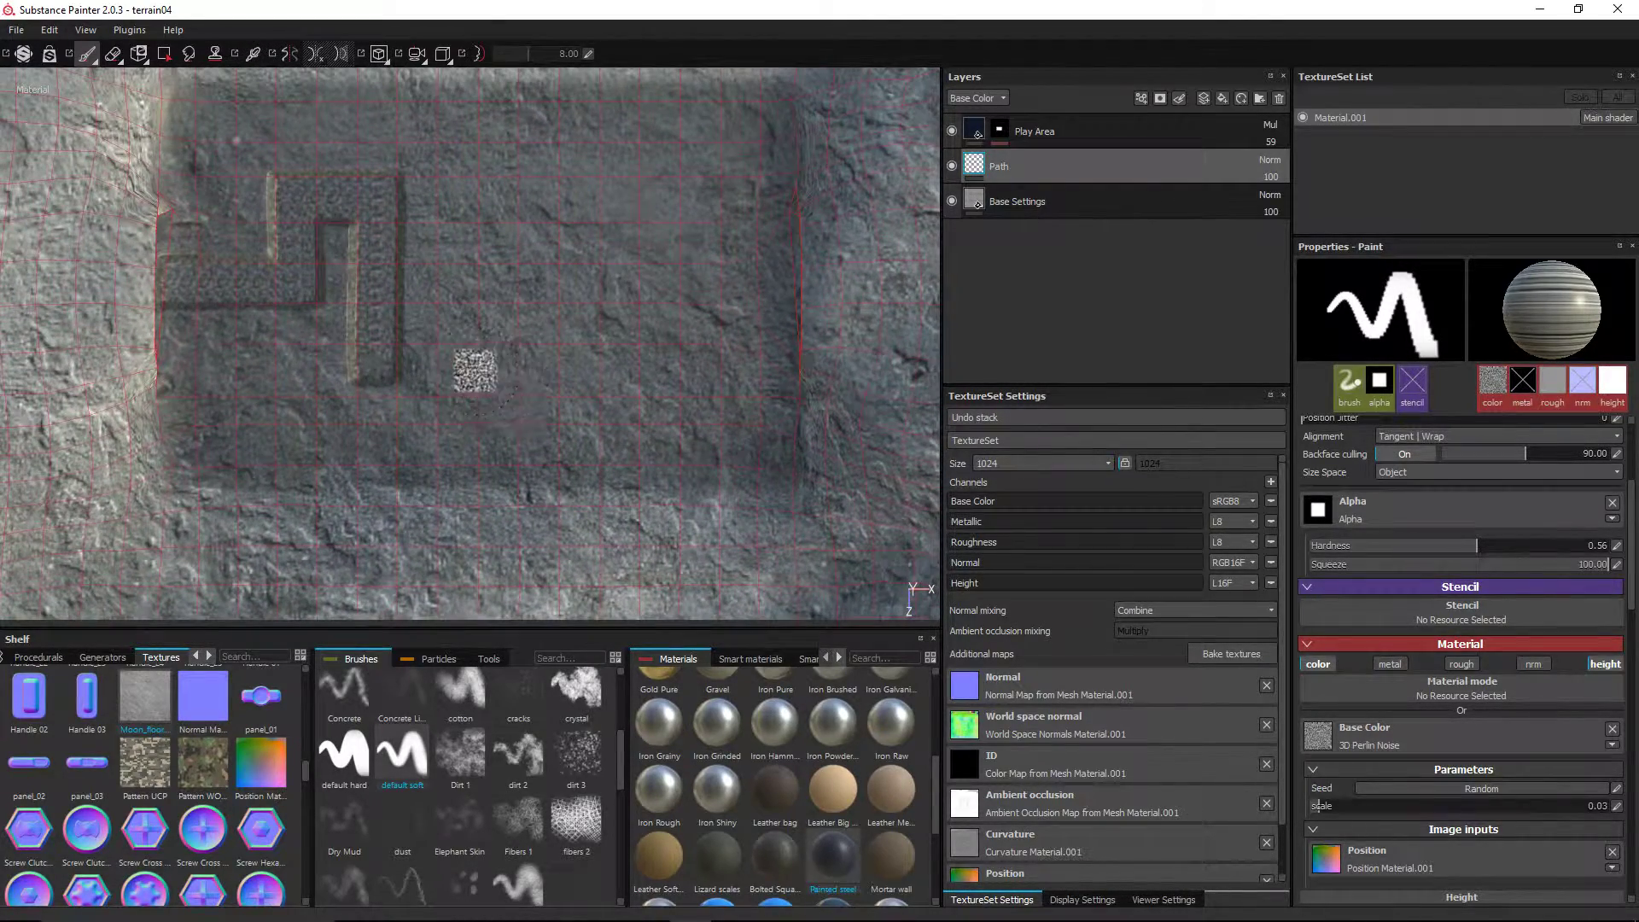
left_click(375, 370)
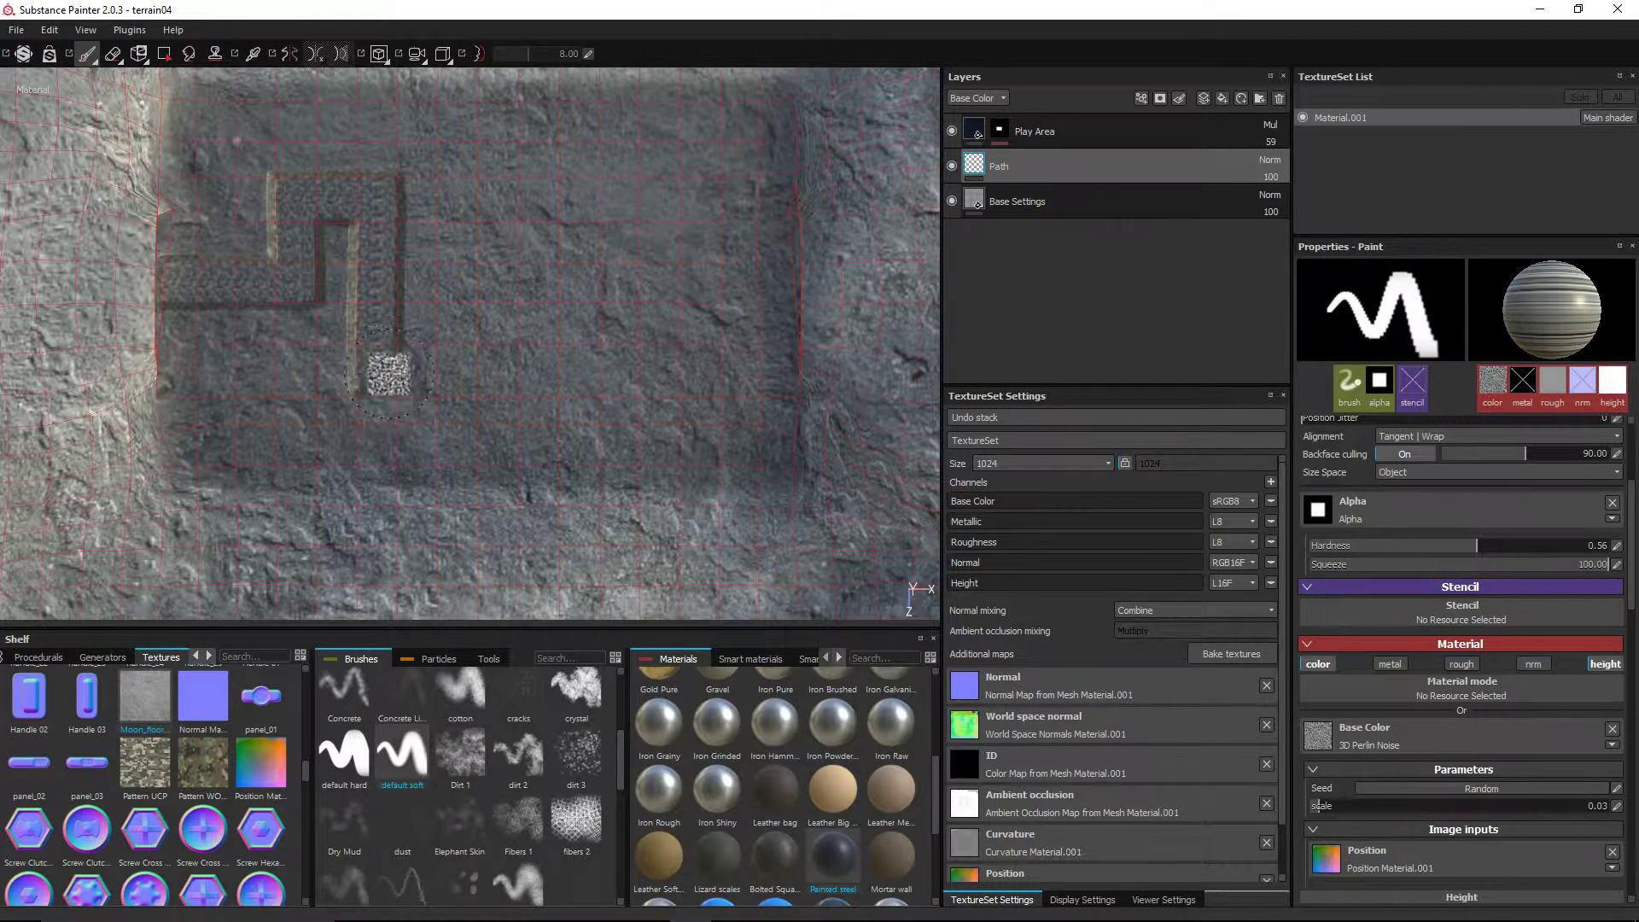
key("shift")
left_click(502, 370, "shift")
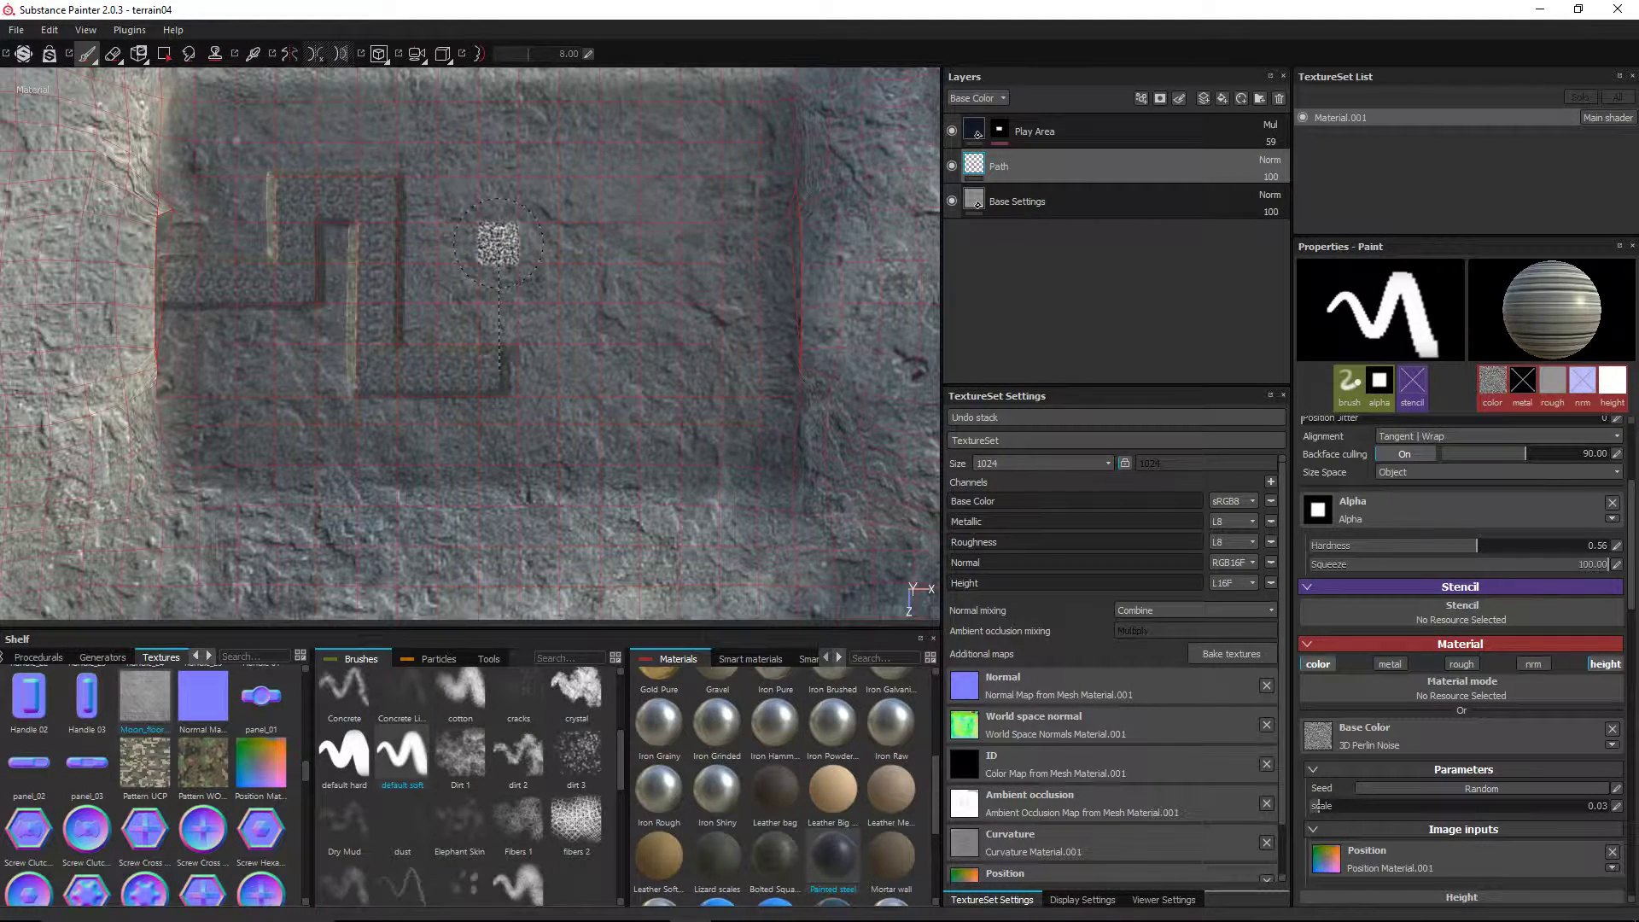
- Paint the path's remaining straight segments up, right, up, right and down, then right to the play area's far edge
left_click(497, 243, "shift")
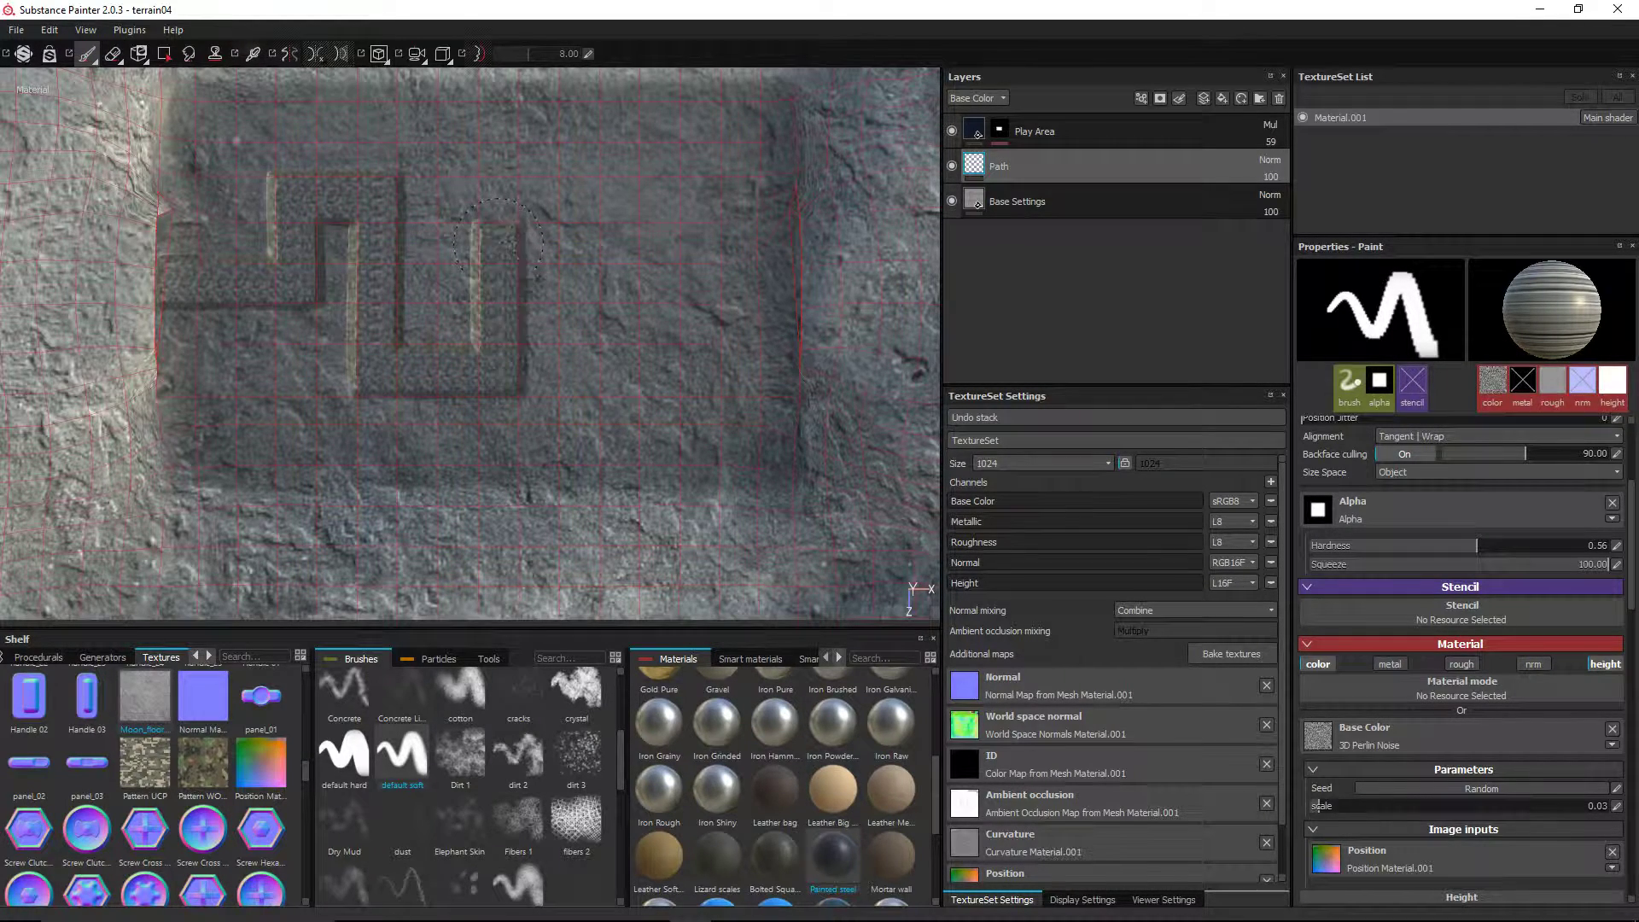
left_click(570, 240, "shift")
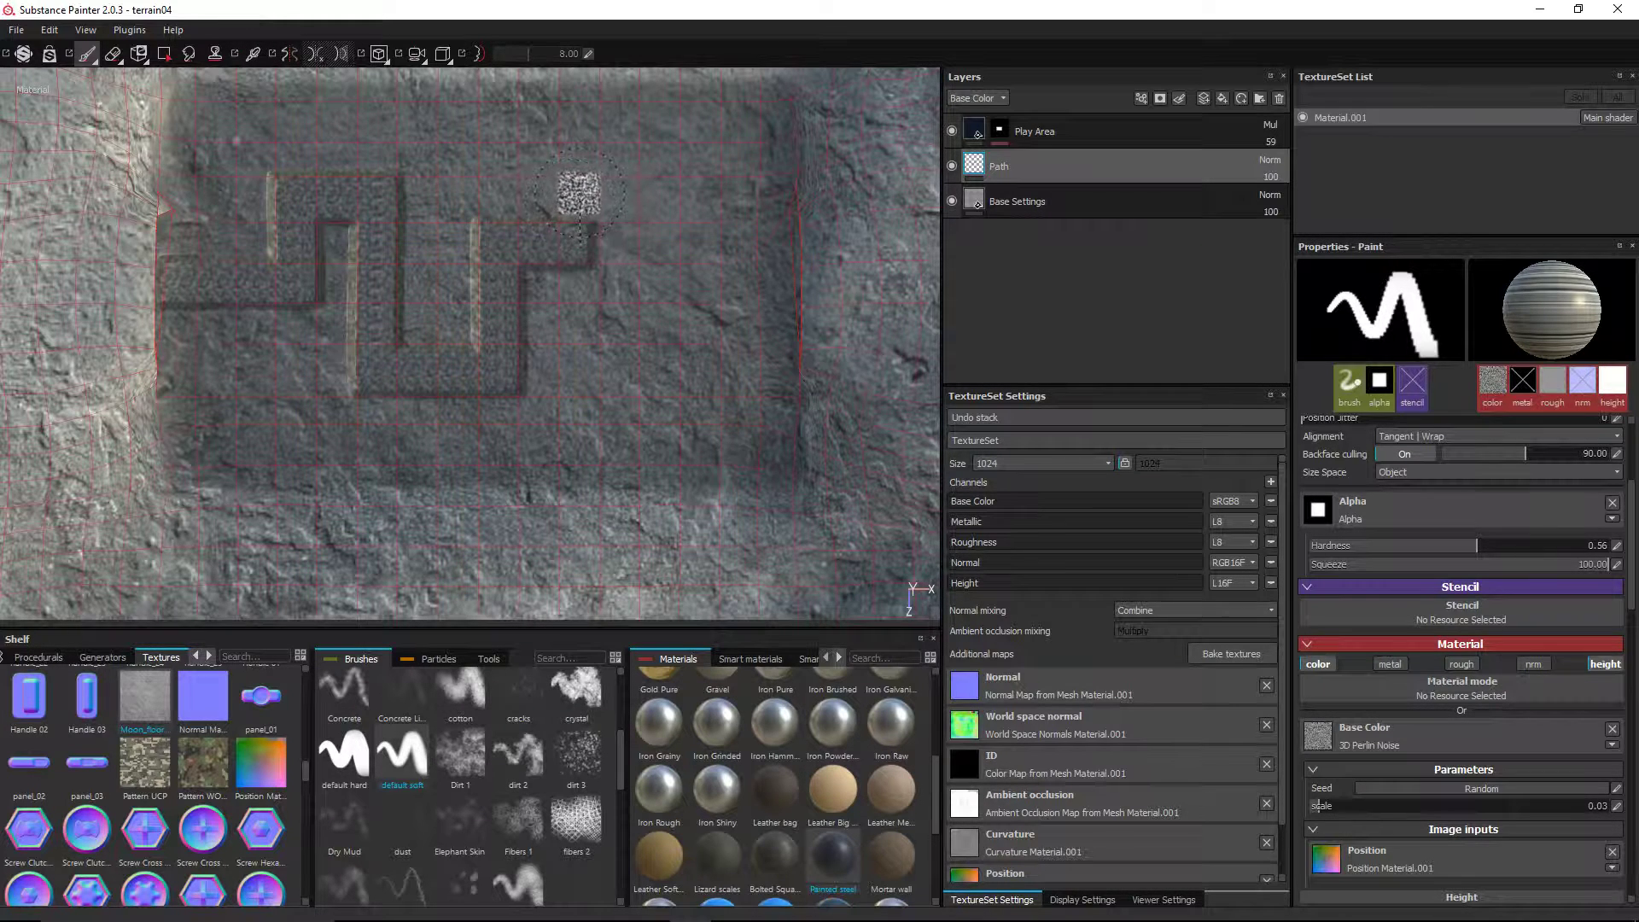
left_click(570, 203, "shift")
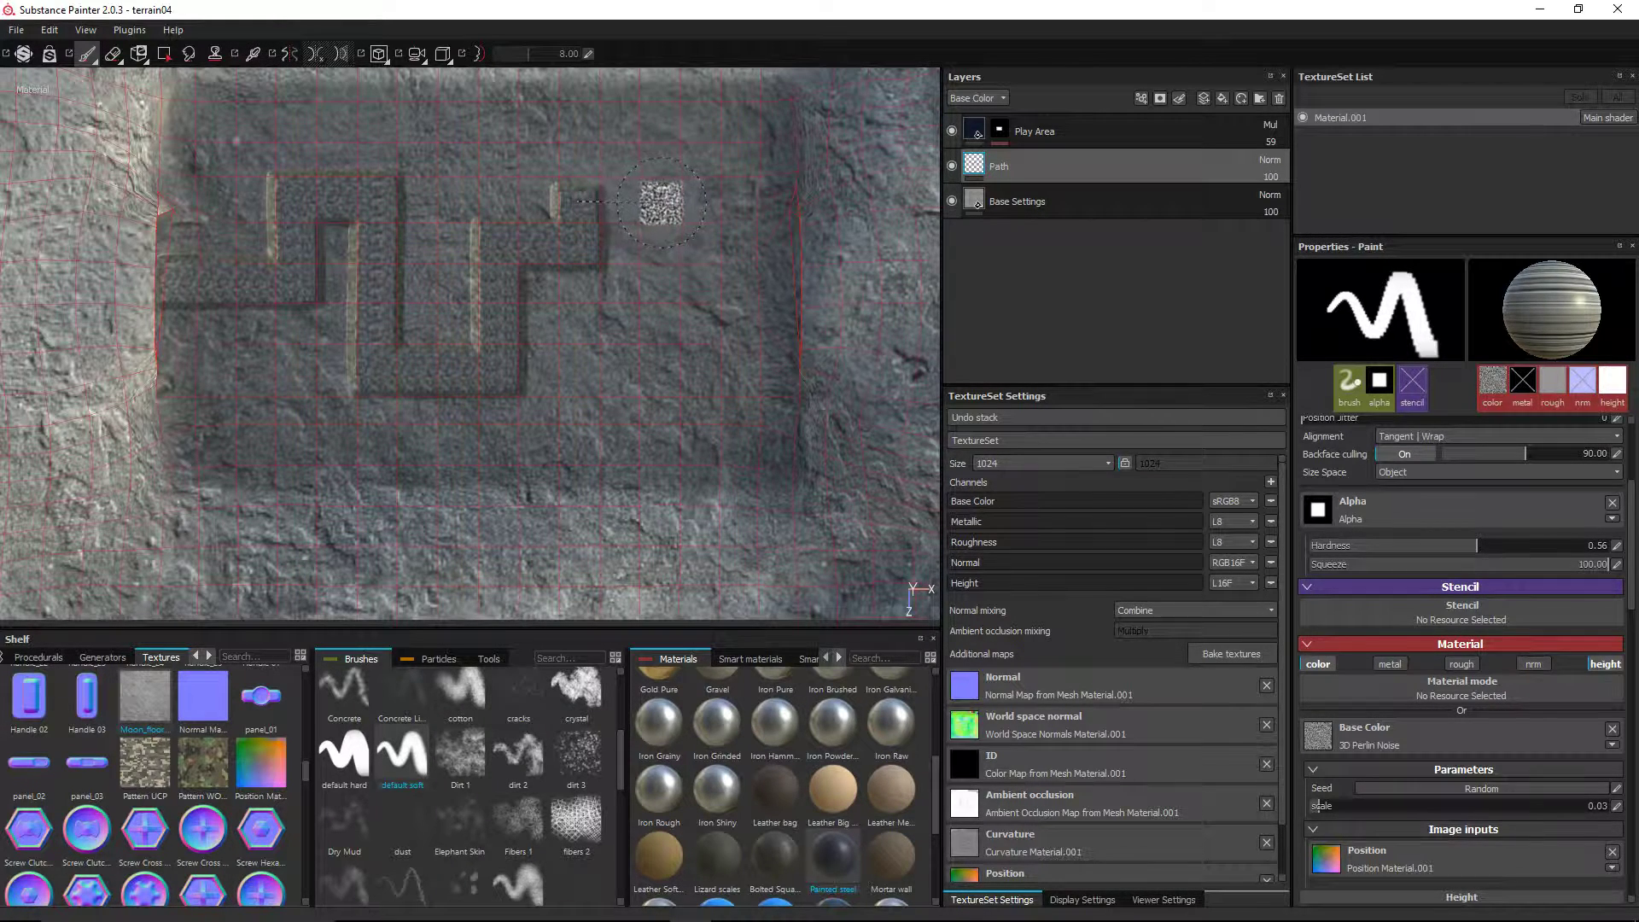
left_click(658, 201, "shift")
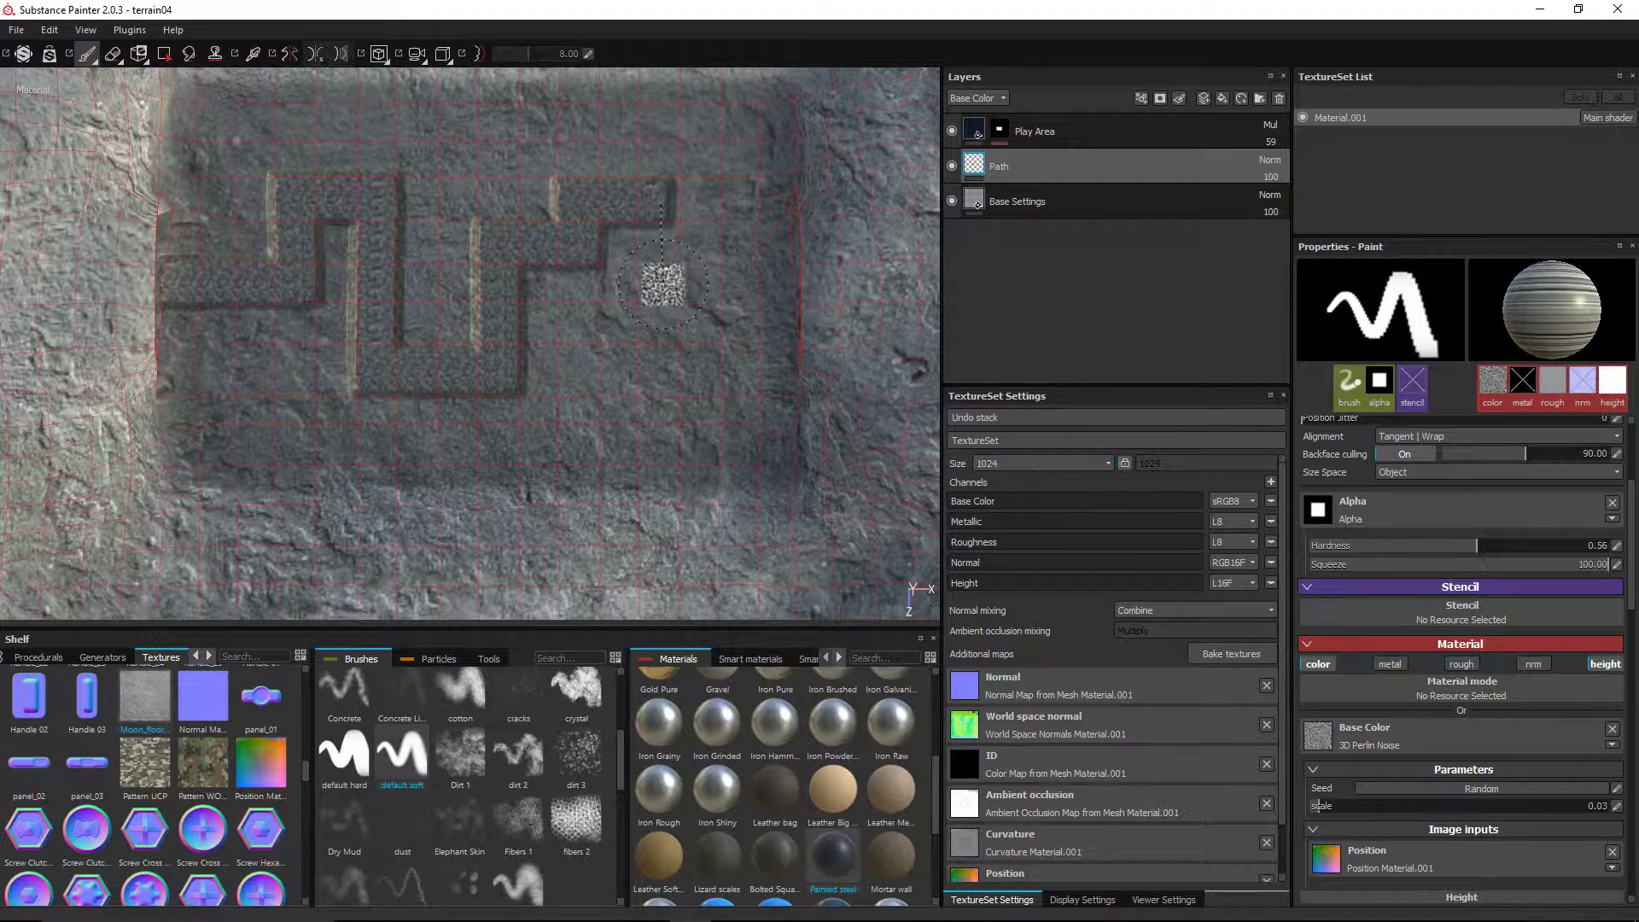
left_click(663, 284, "shift")
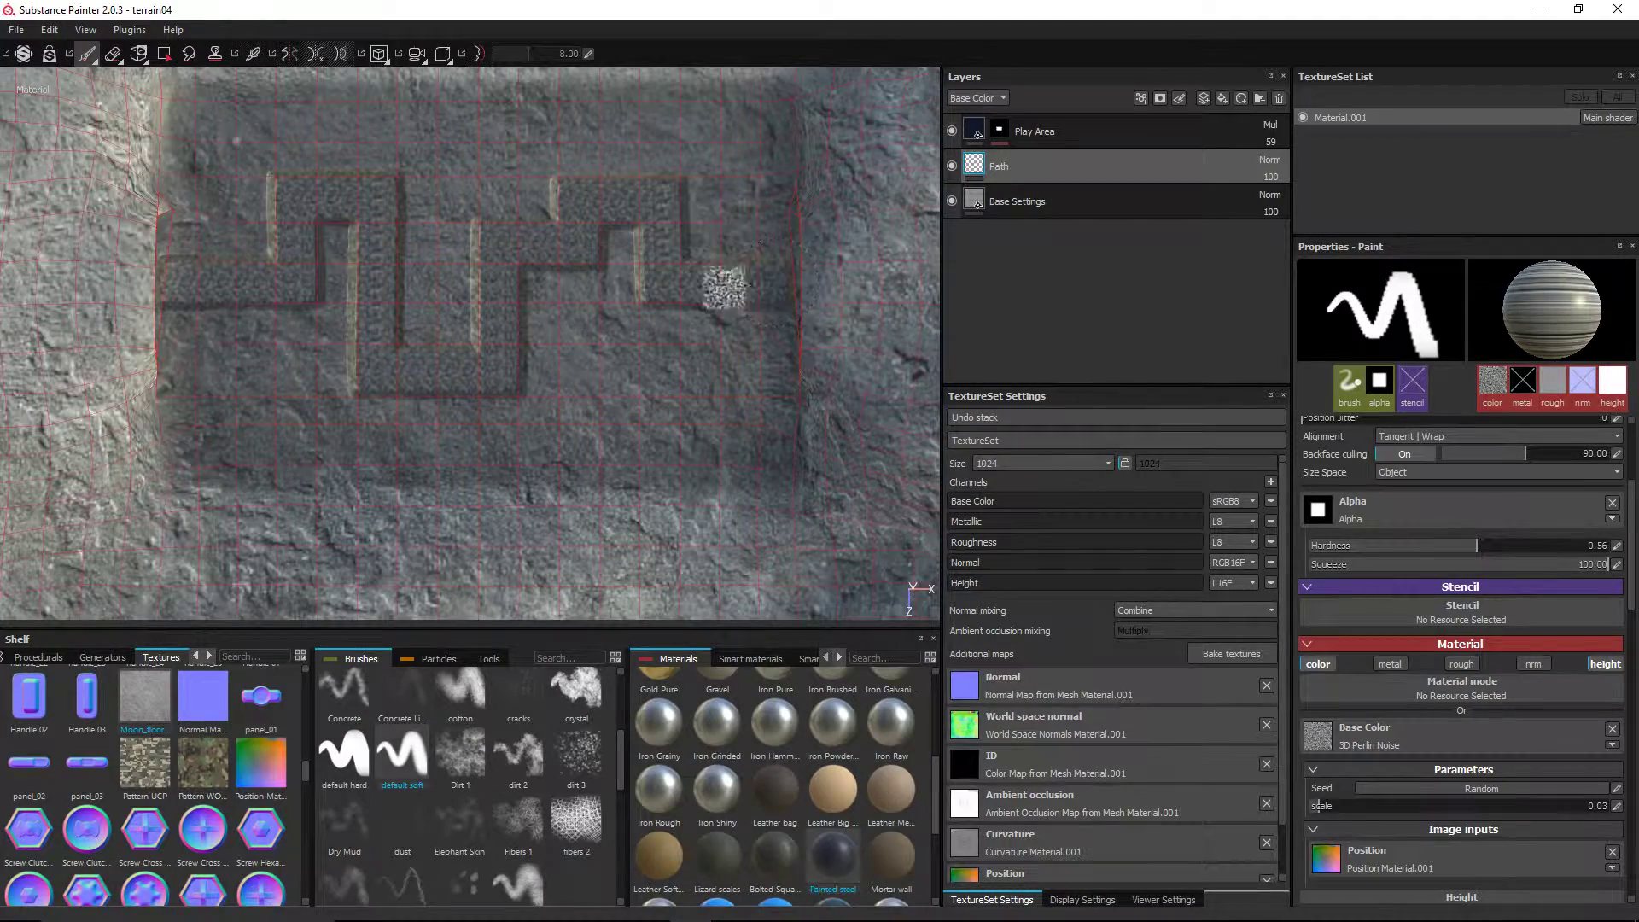
- Move the Path layer above the Play Area layer
mouse_move(530, 267)
left_mouse_down("alt")
mouse_move(501, 123)
mouse_move(652, 274)
mouse_move(787, 182)
left_mouse_up("alt")
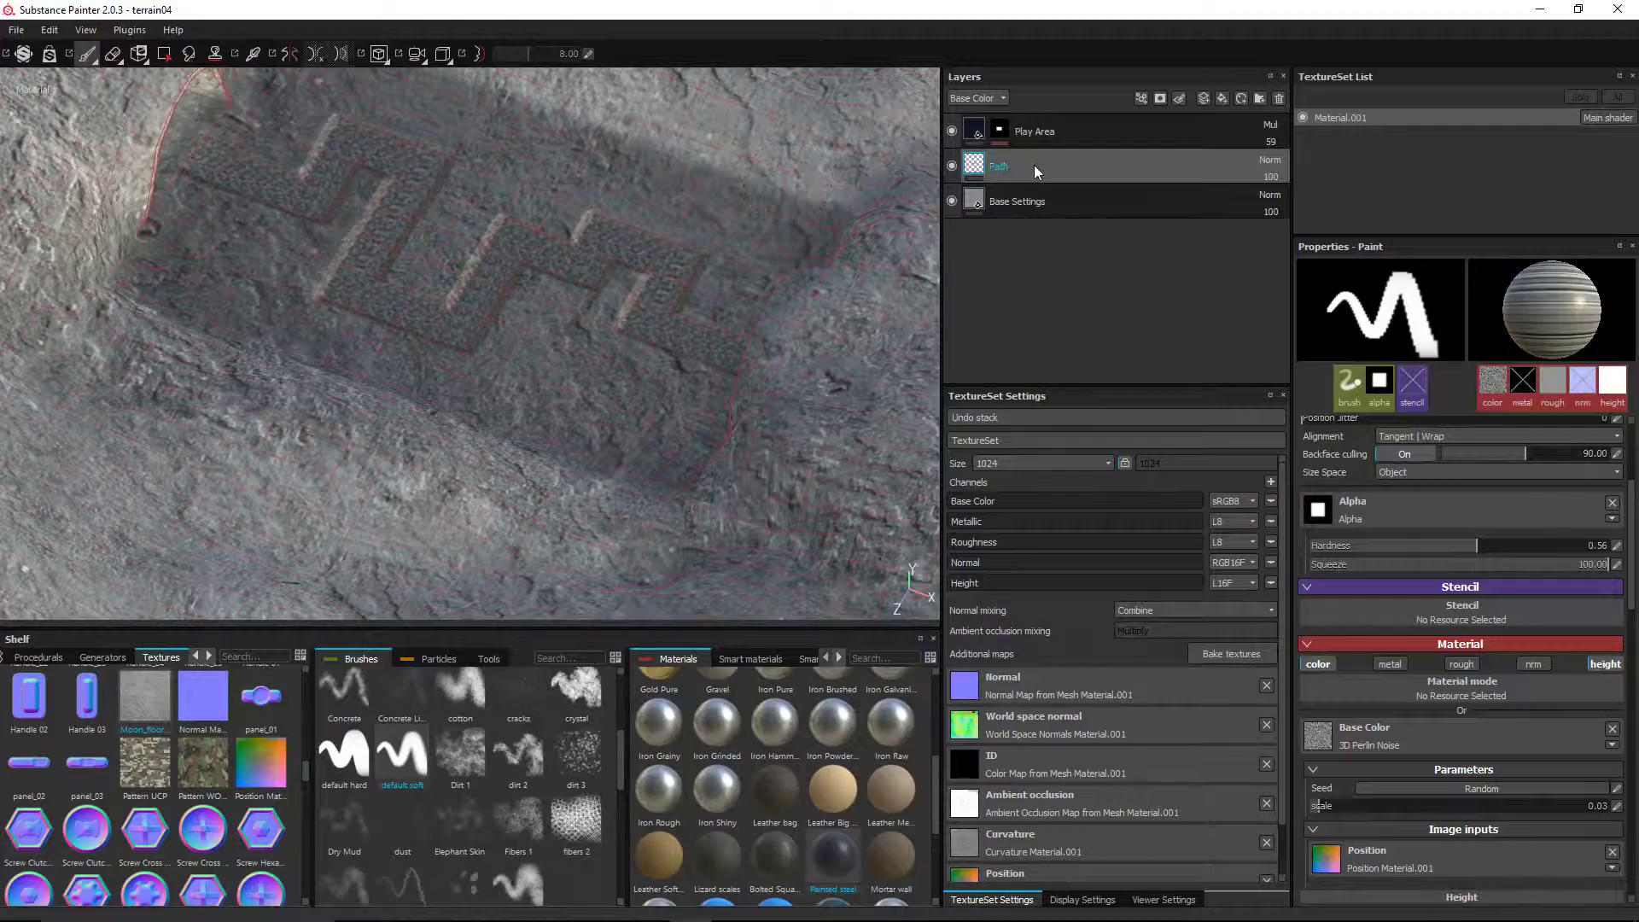
left_click_drag(1033, 166, 1032, 116)
mouse_move(397, 336)
left_mouse_down("alt")
mouse_move(487, 300)
mouse_move(498, 270)
mouse_move(549, 259)
mouse_move(475, 298)
mouse_move(392, 274)
mouse_move(270, 280)
mouse_move(359, 268)
left_mouse_up("alt")
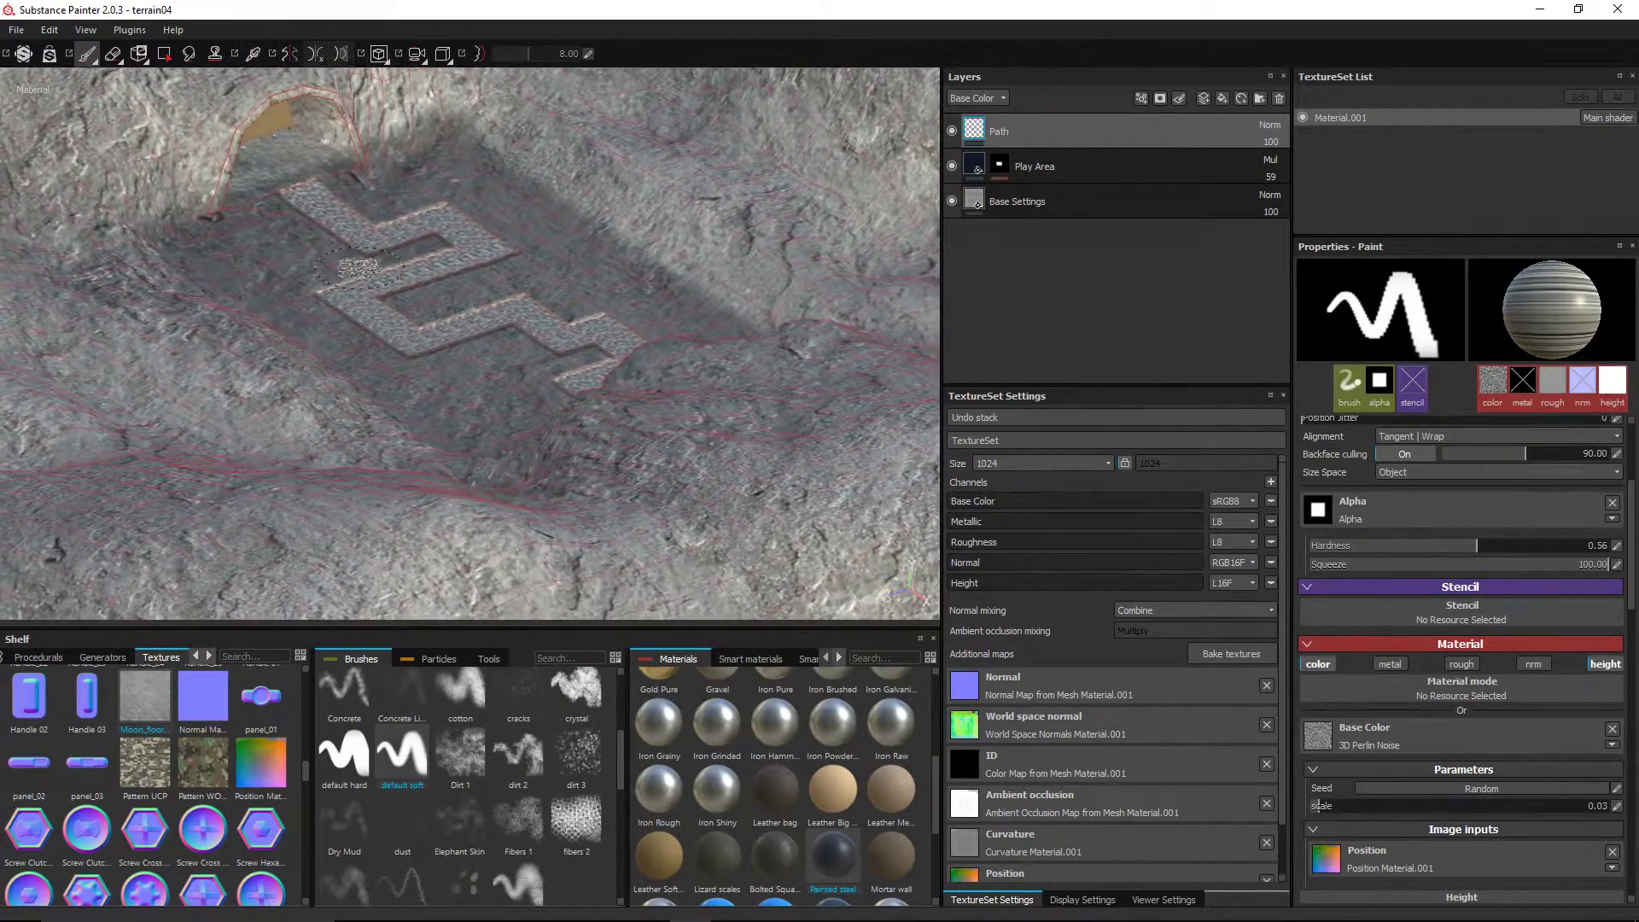
- Set the Play Area layer's base color opacity to 45
left_click(1035, 166)
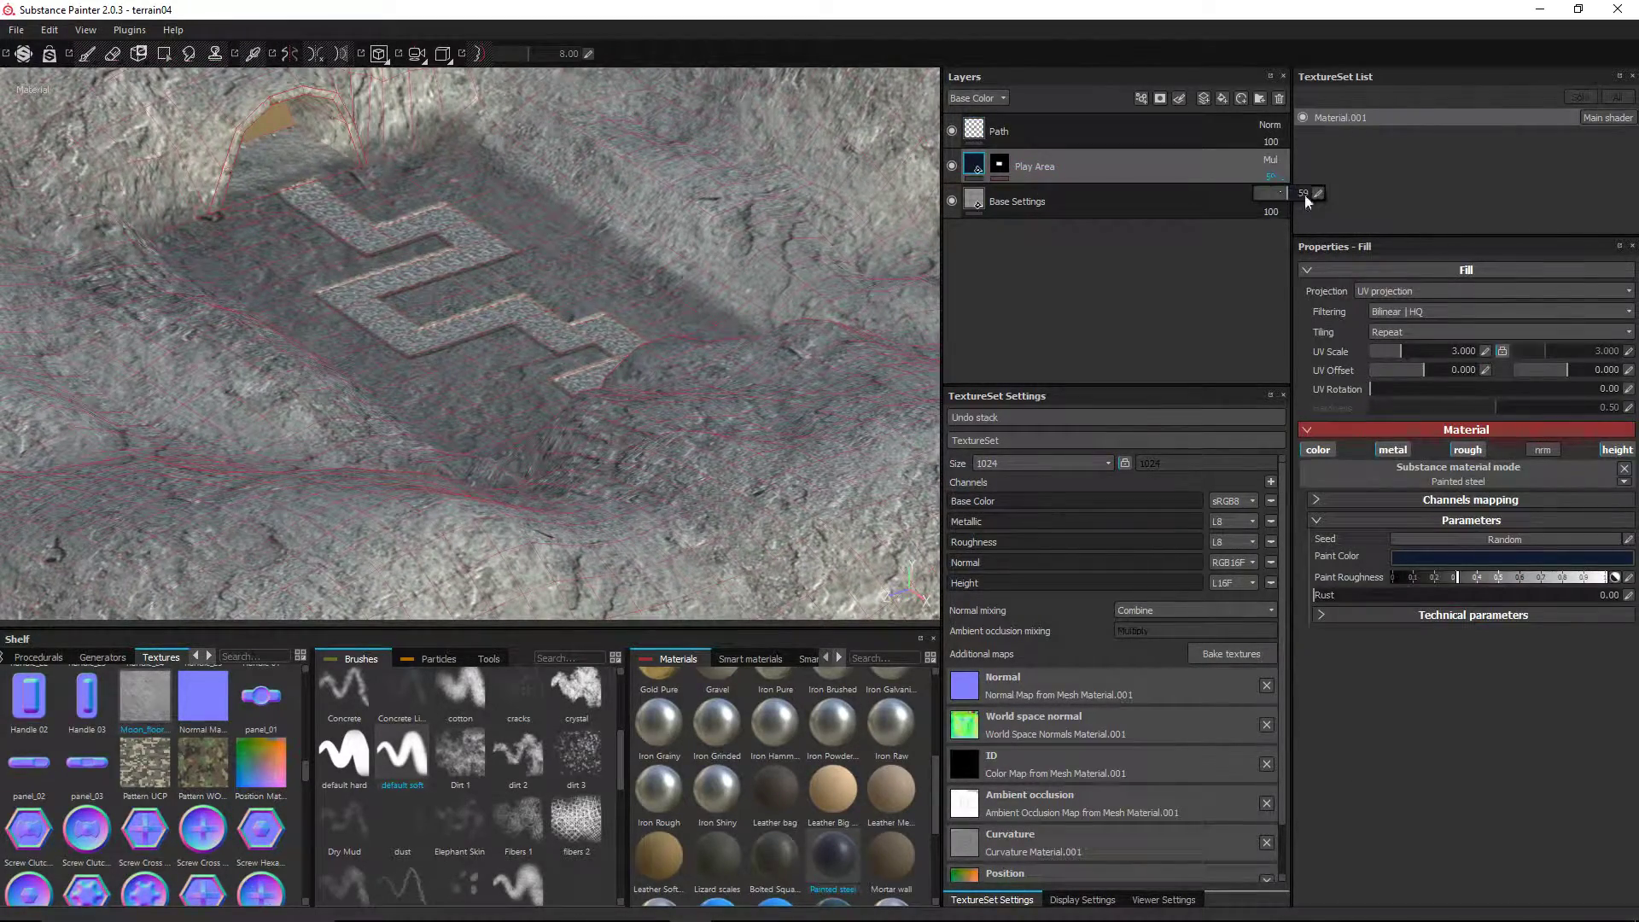
left_click_drag(1287, 196, 1277, 197)
left_click_drag(498, 279, 424, 387, "alt")
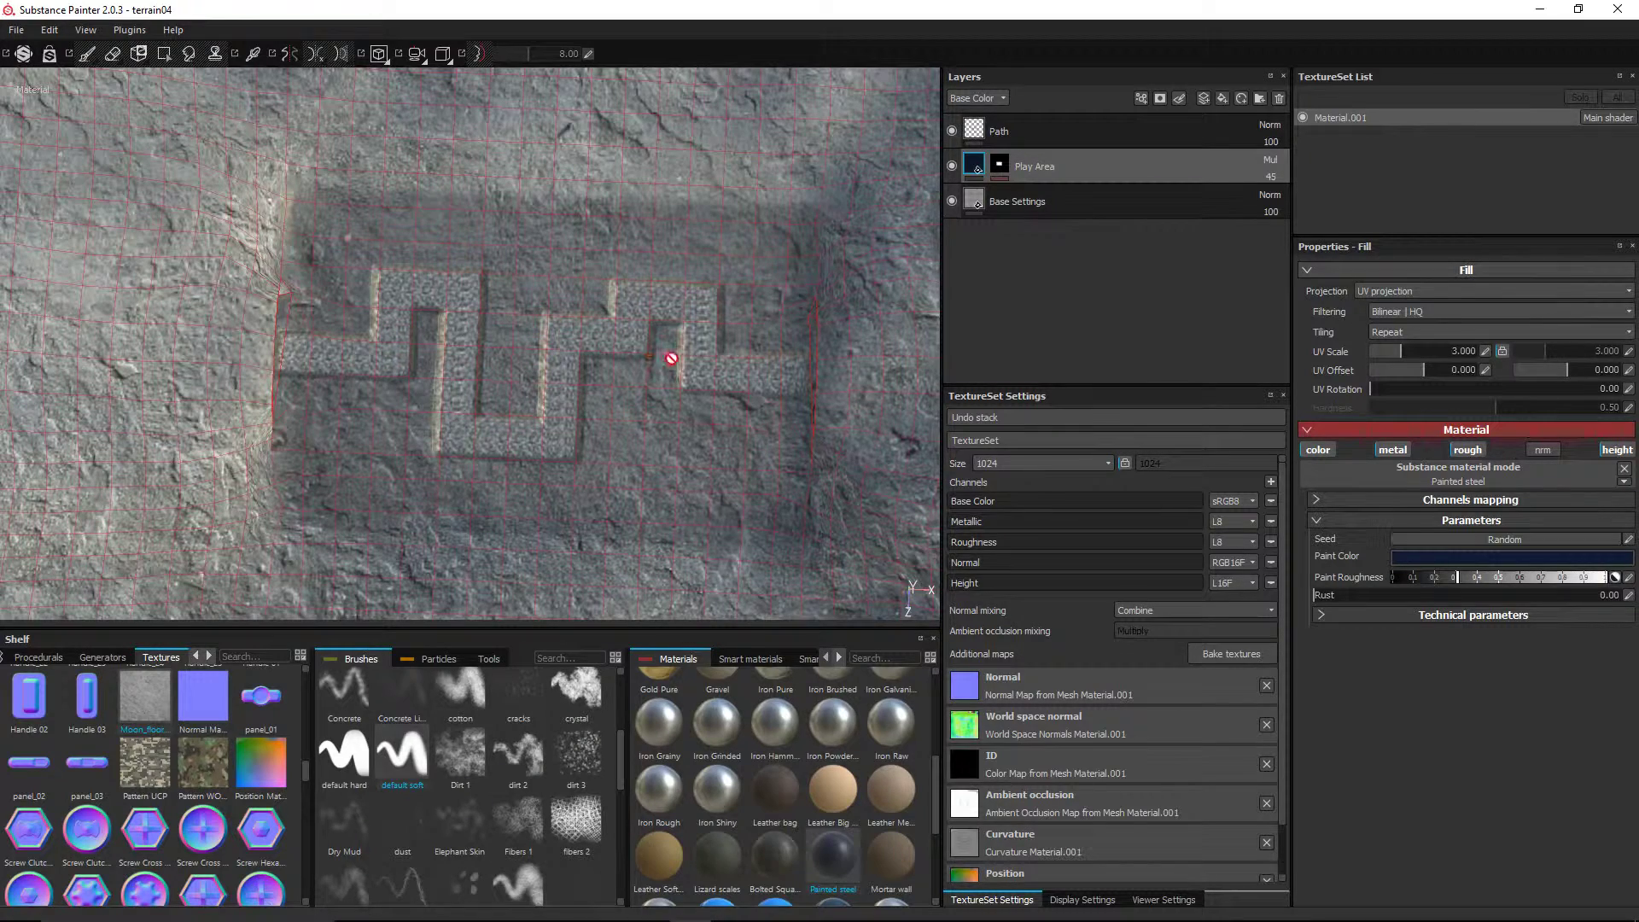
- Round off the outer corners of the path on the Path layer using a smaller soft Eraser brush
left_click(1001, 168)
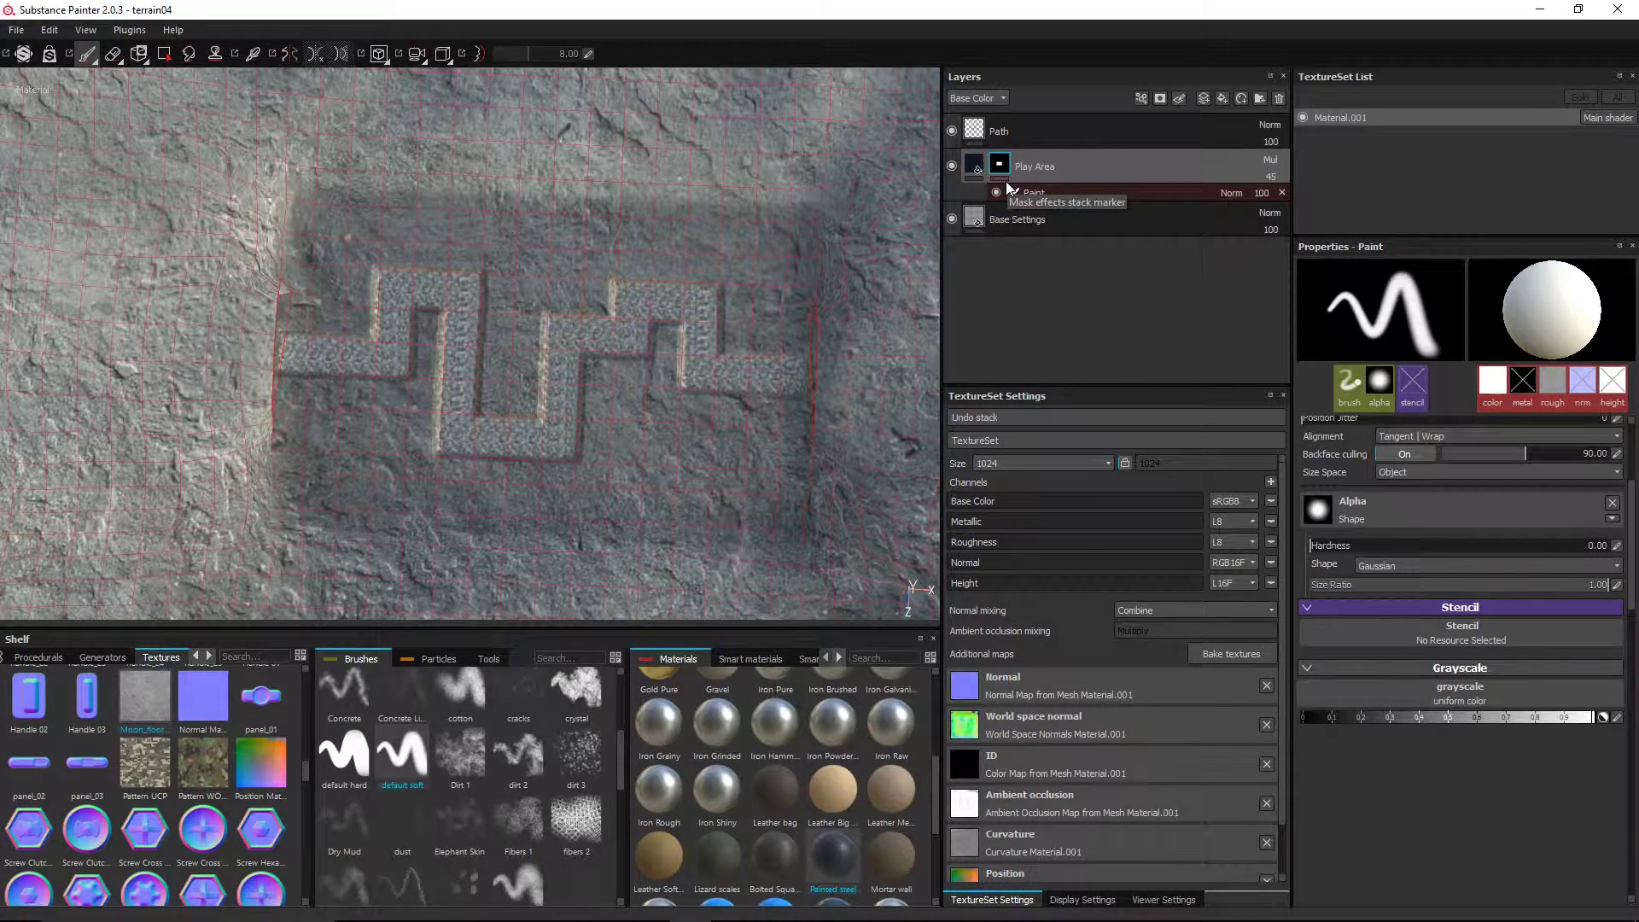
left_click(978, 138)
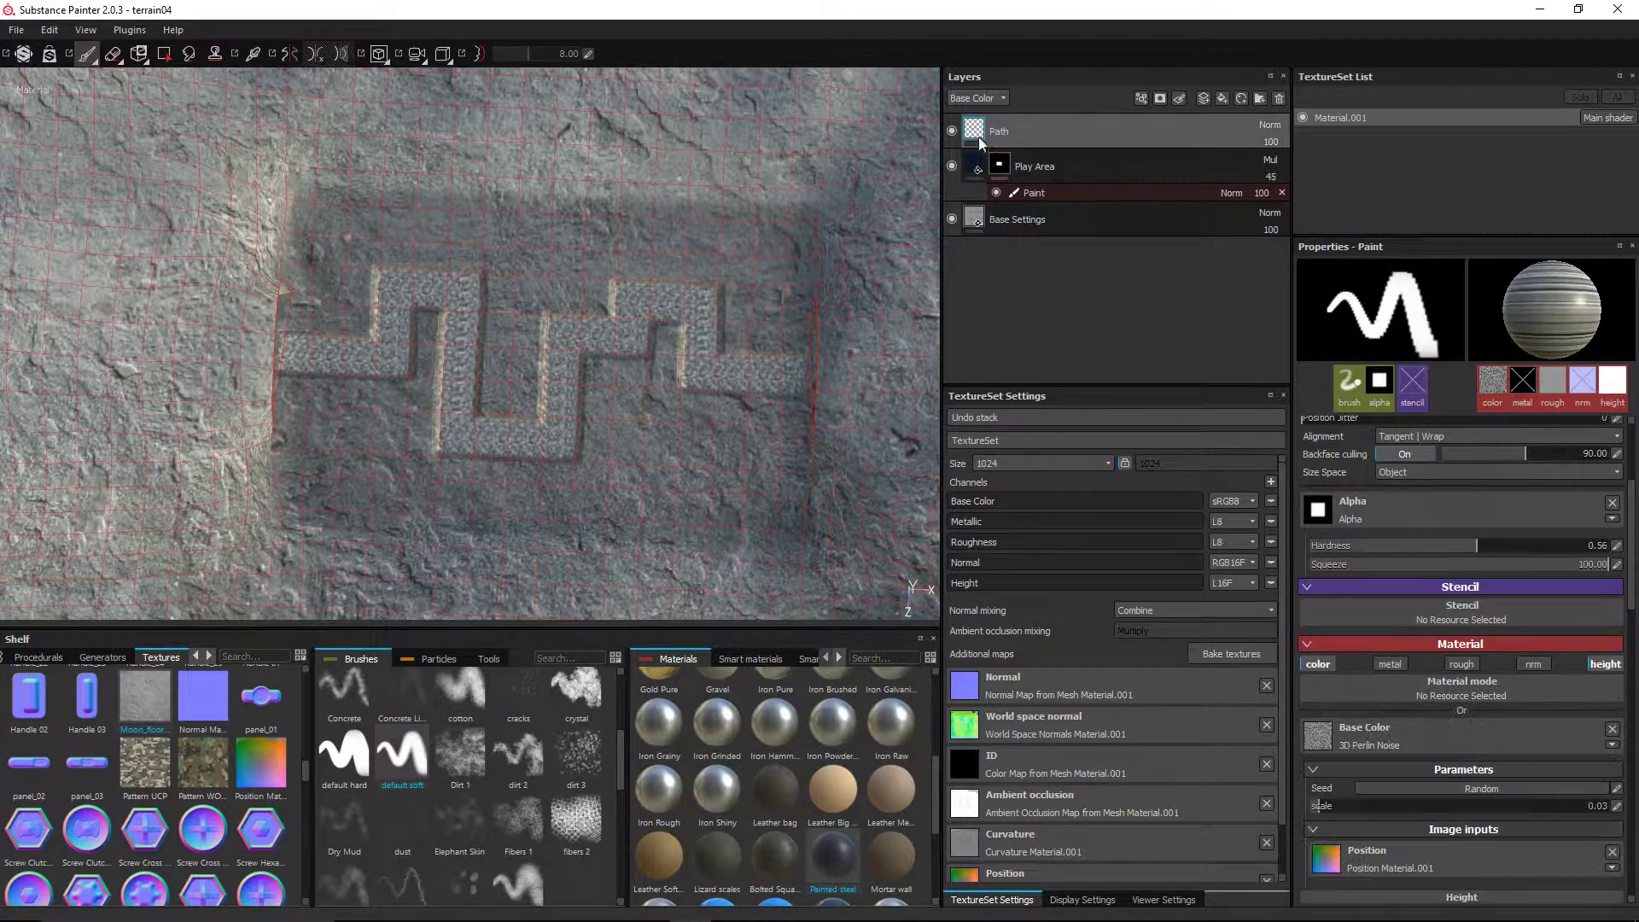
left_click(112, 53)
scroll(391, 271, "up", 2)
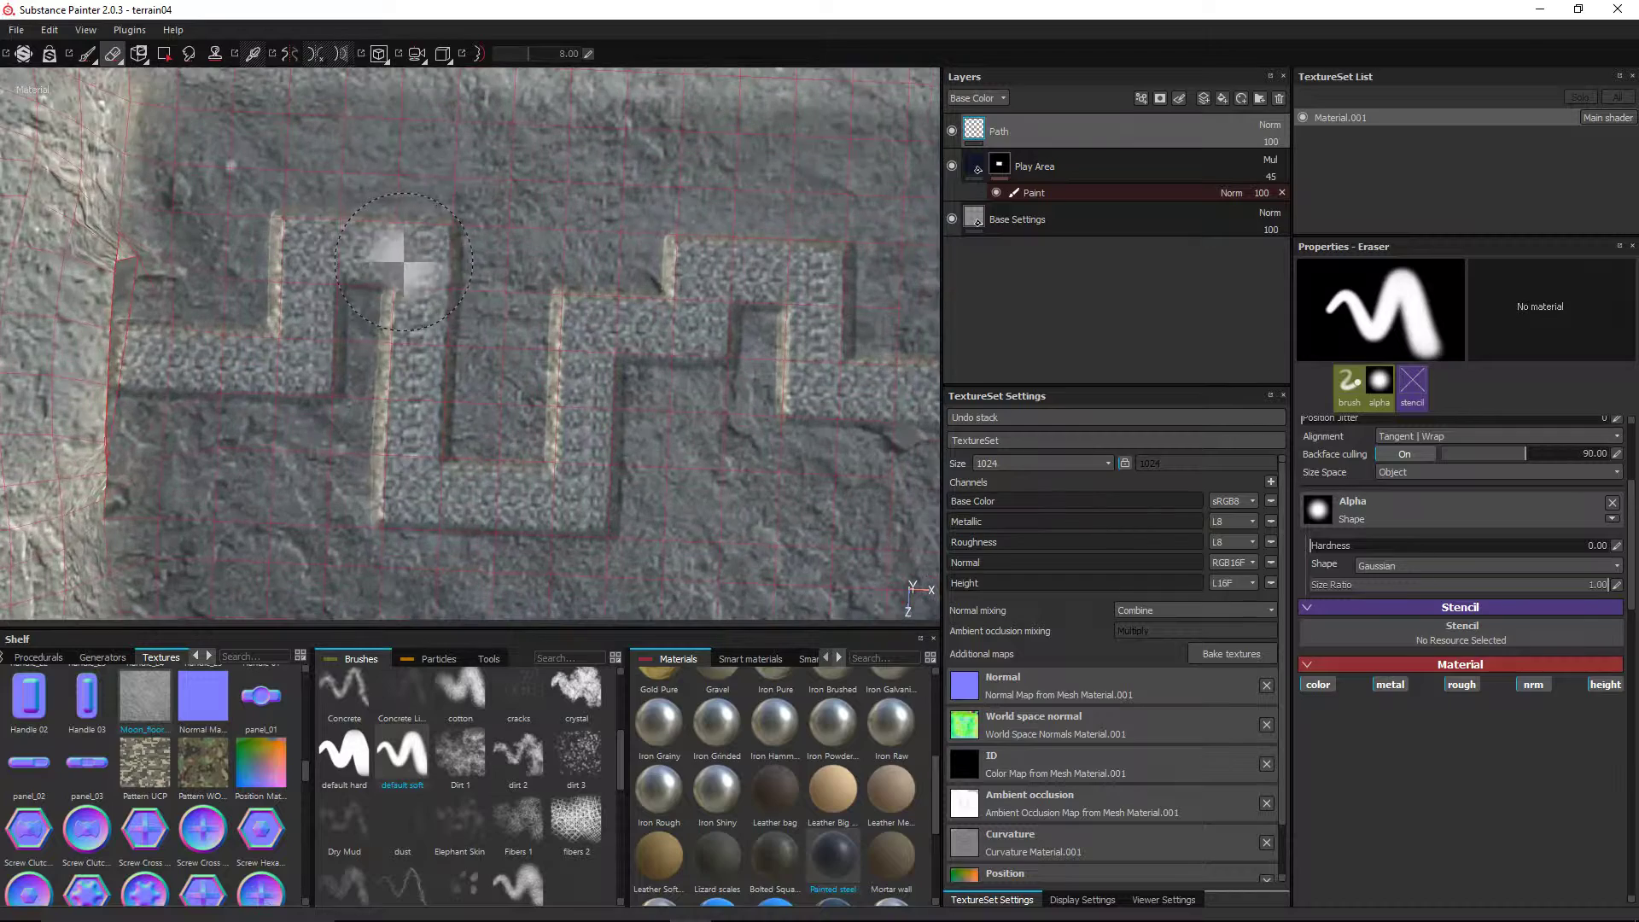
middle_click_drag(406, 259, 507, 253, "alt")
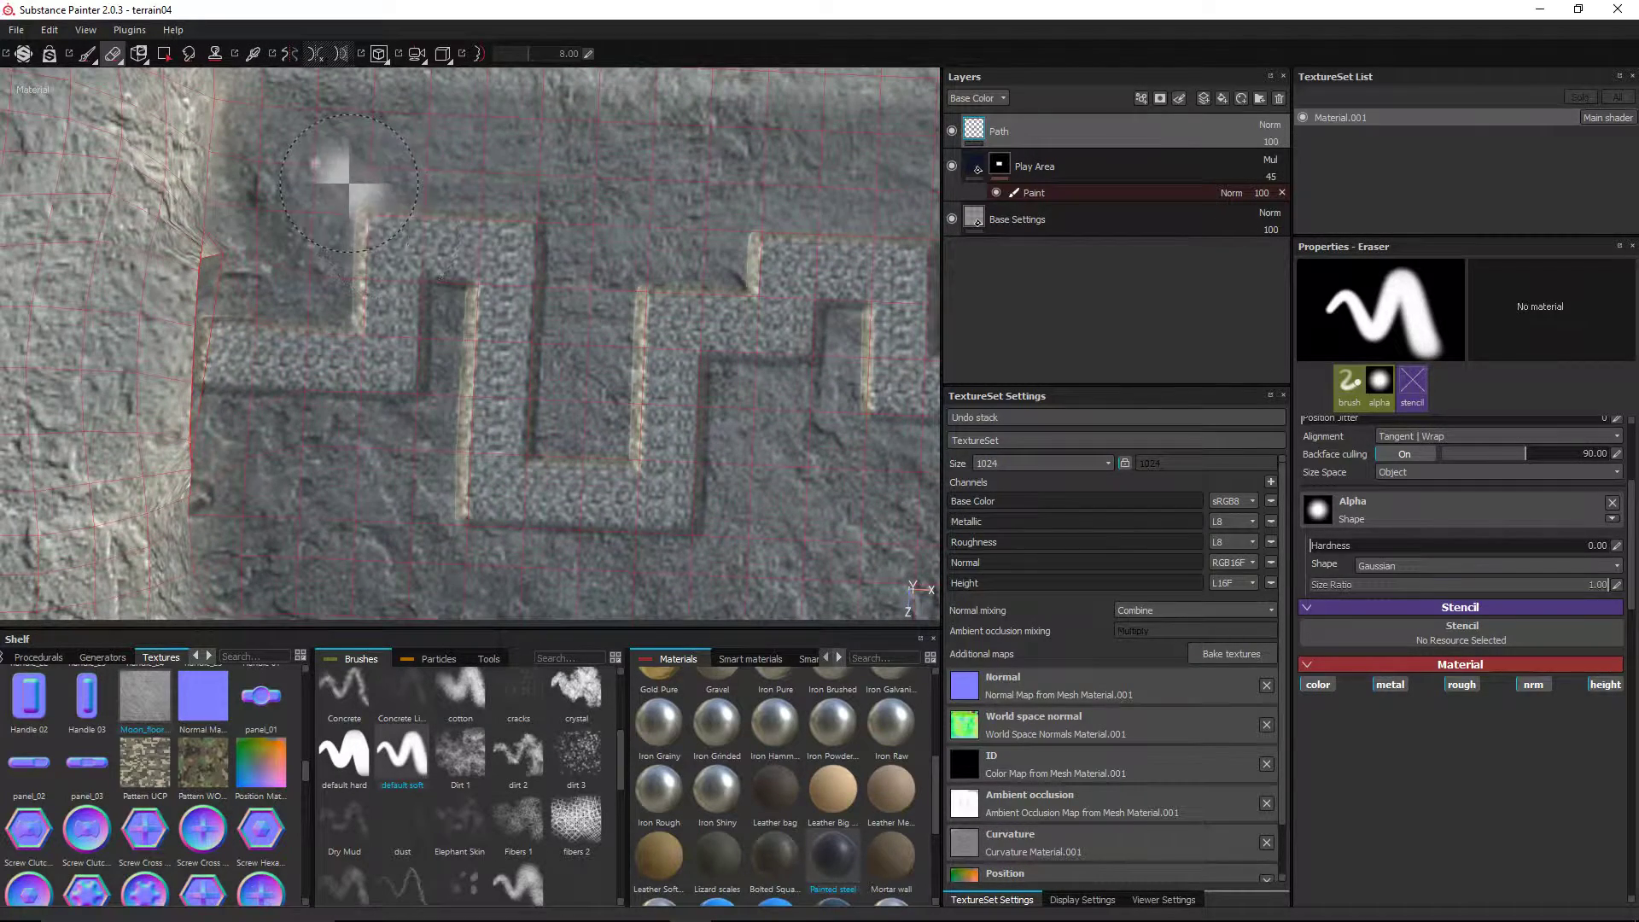
right_click_drag(369, 213, 352, 220, "ctrl")
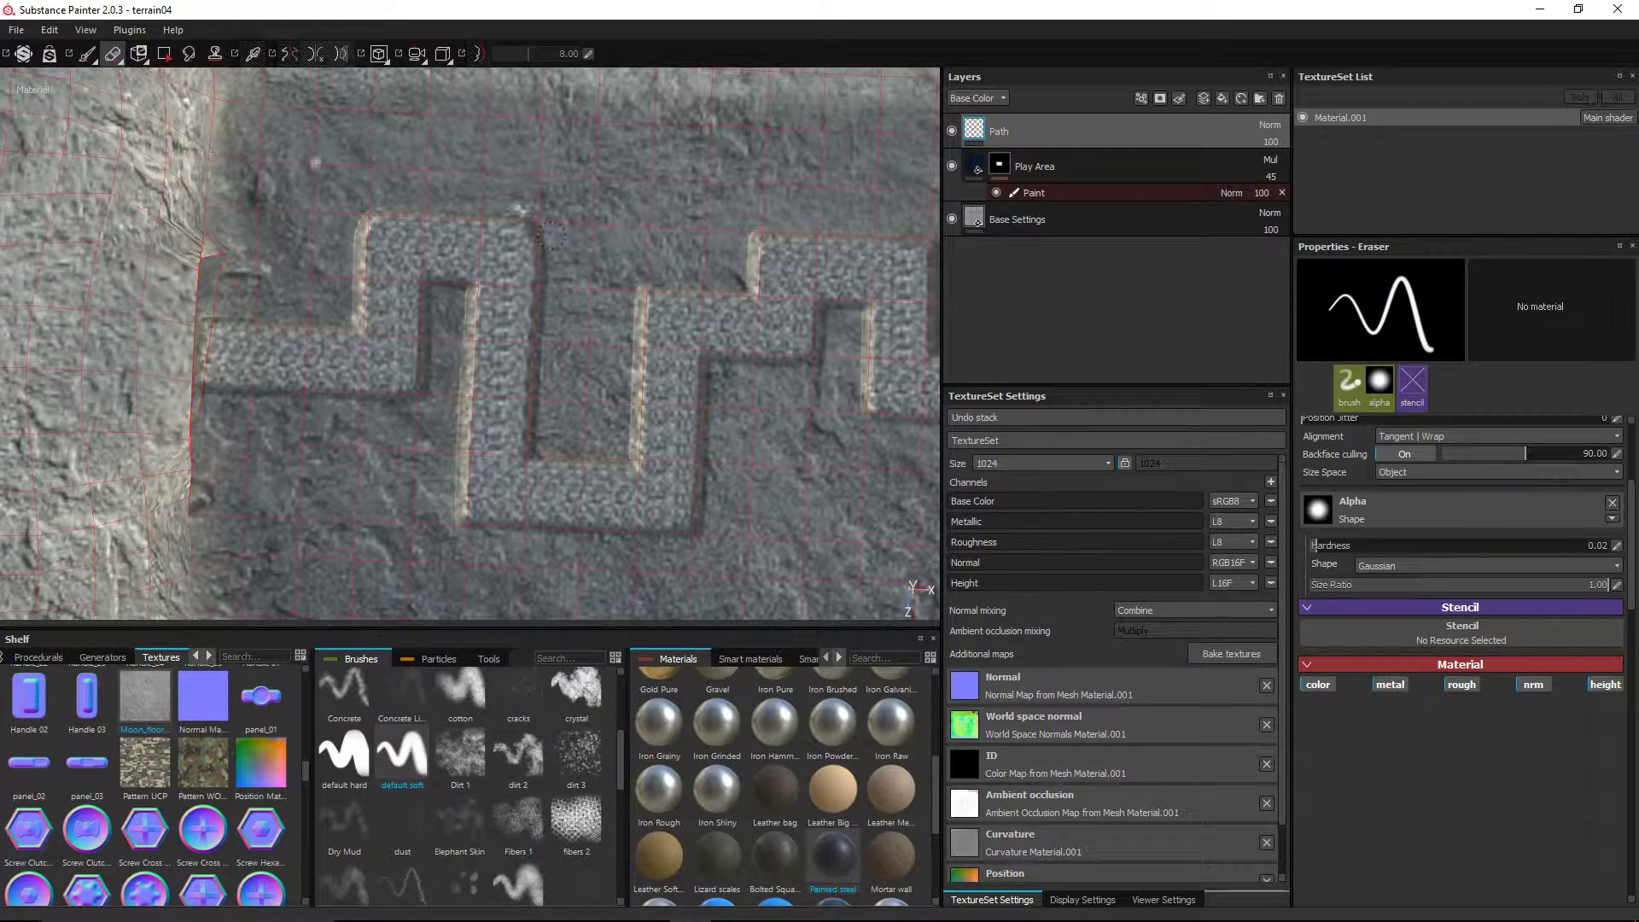
left_click_drag(541, 226, 517, 214)
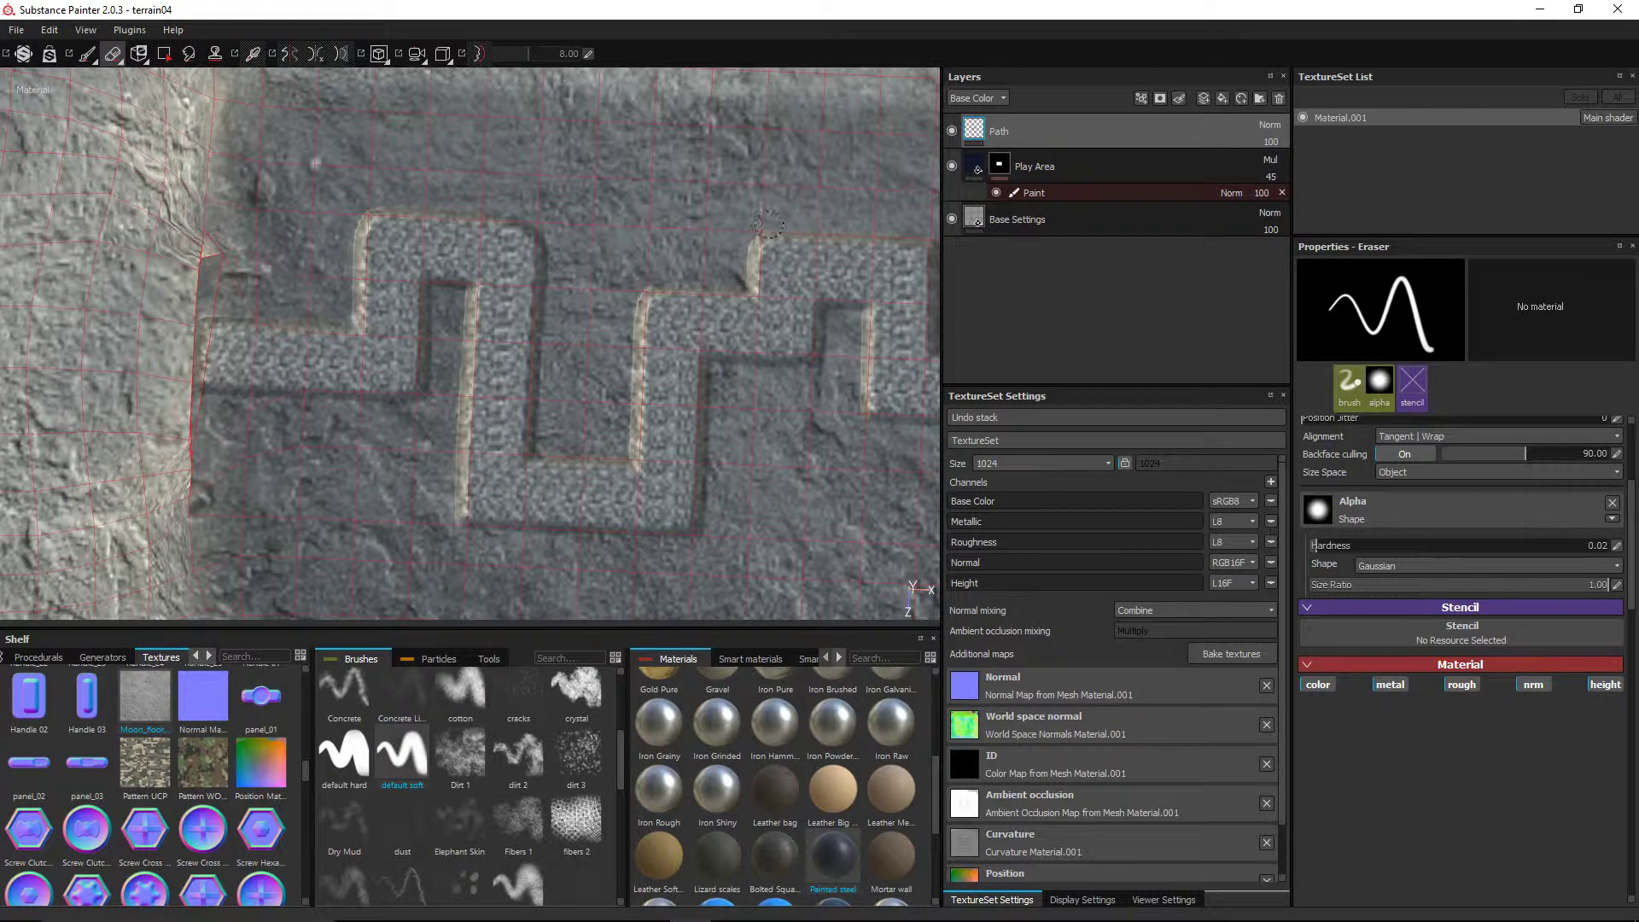
middle_click_drag(768, 224, 627, 196, "alt")
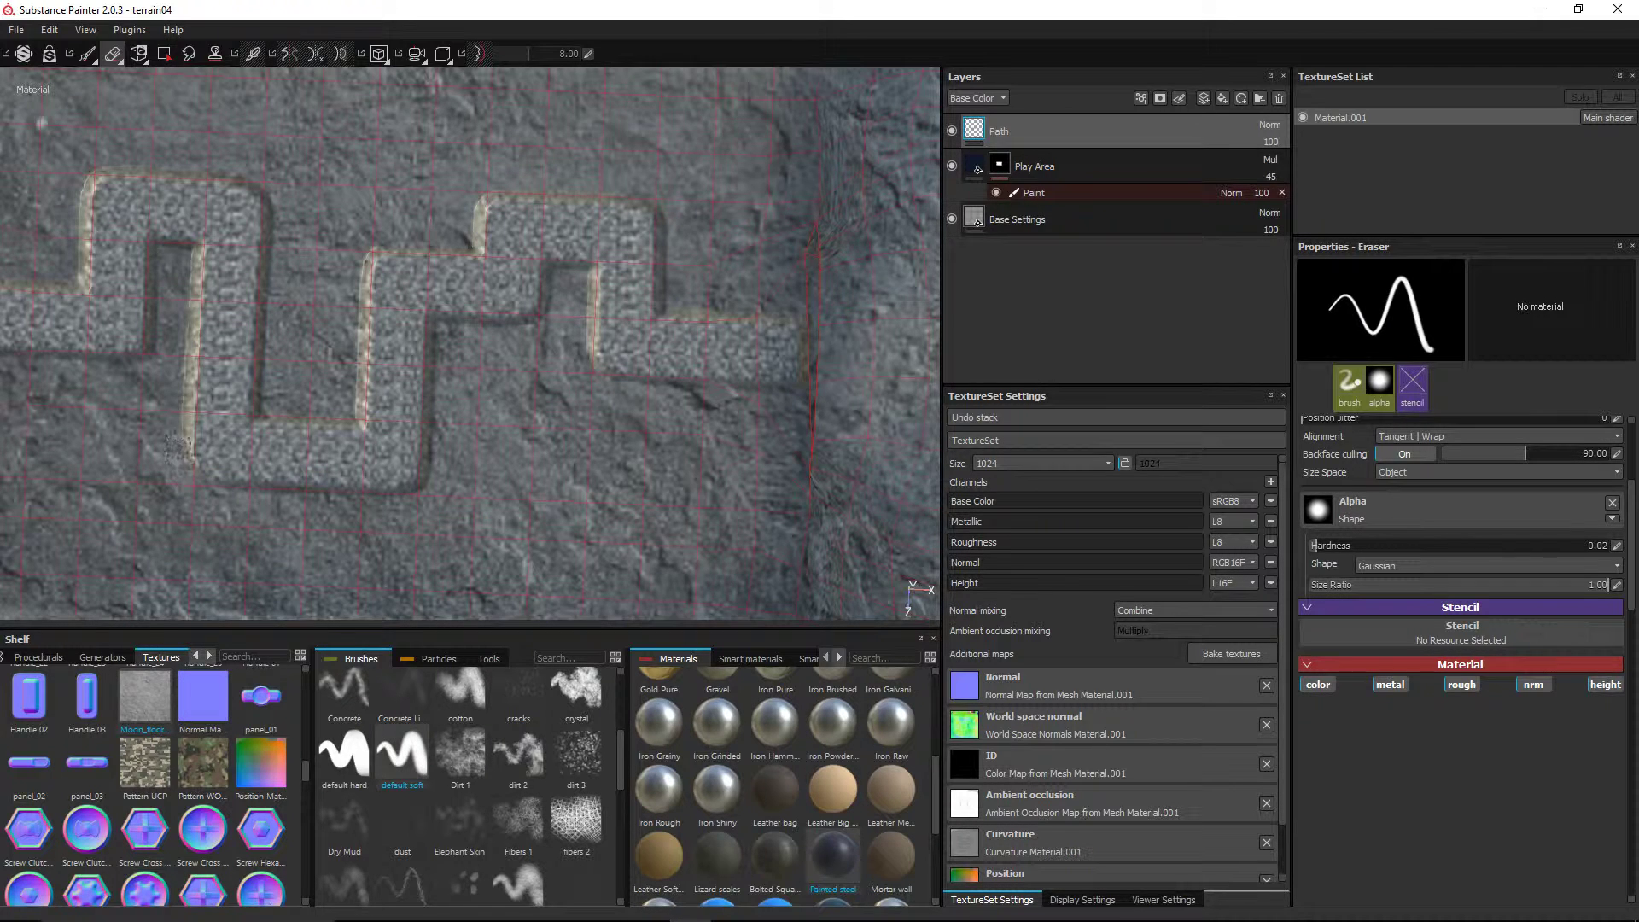
middle_click_drag(201, 396, 332, 375, "alt")
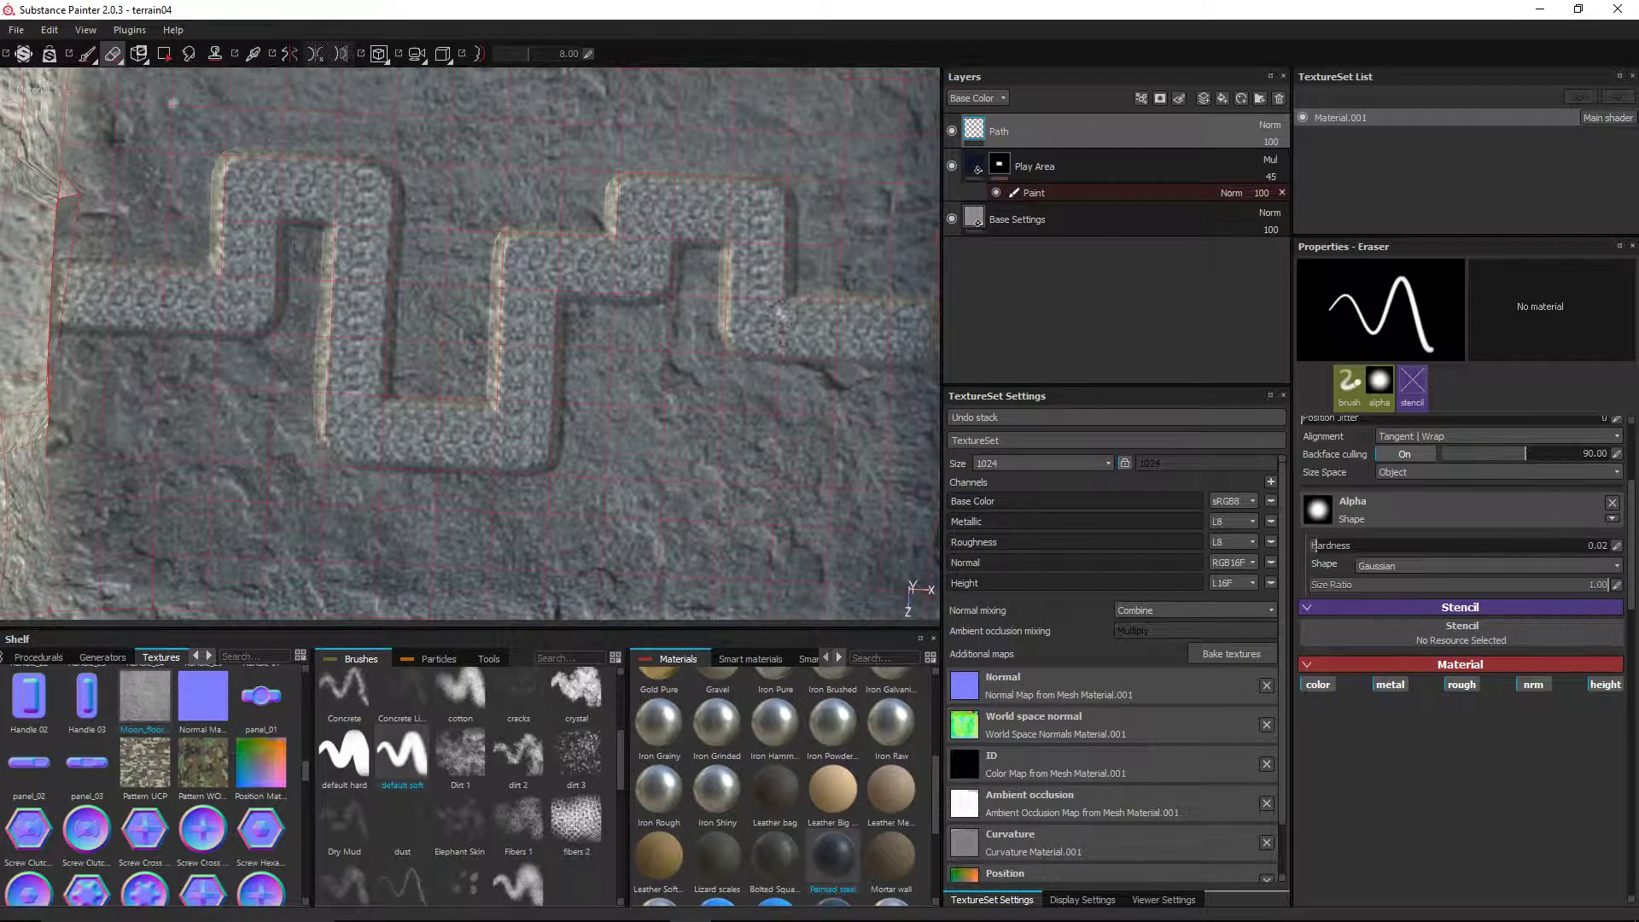
middle_click_drag(780, 328, 642, 305, "alt")
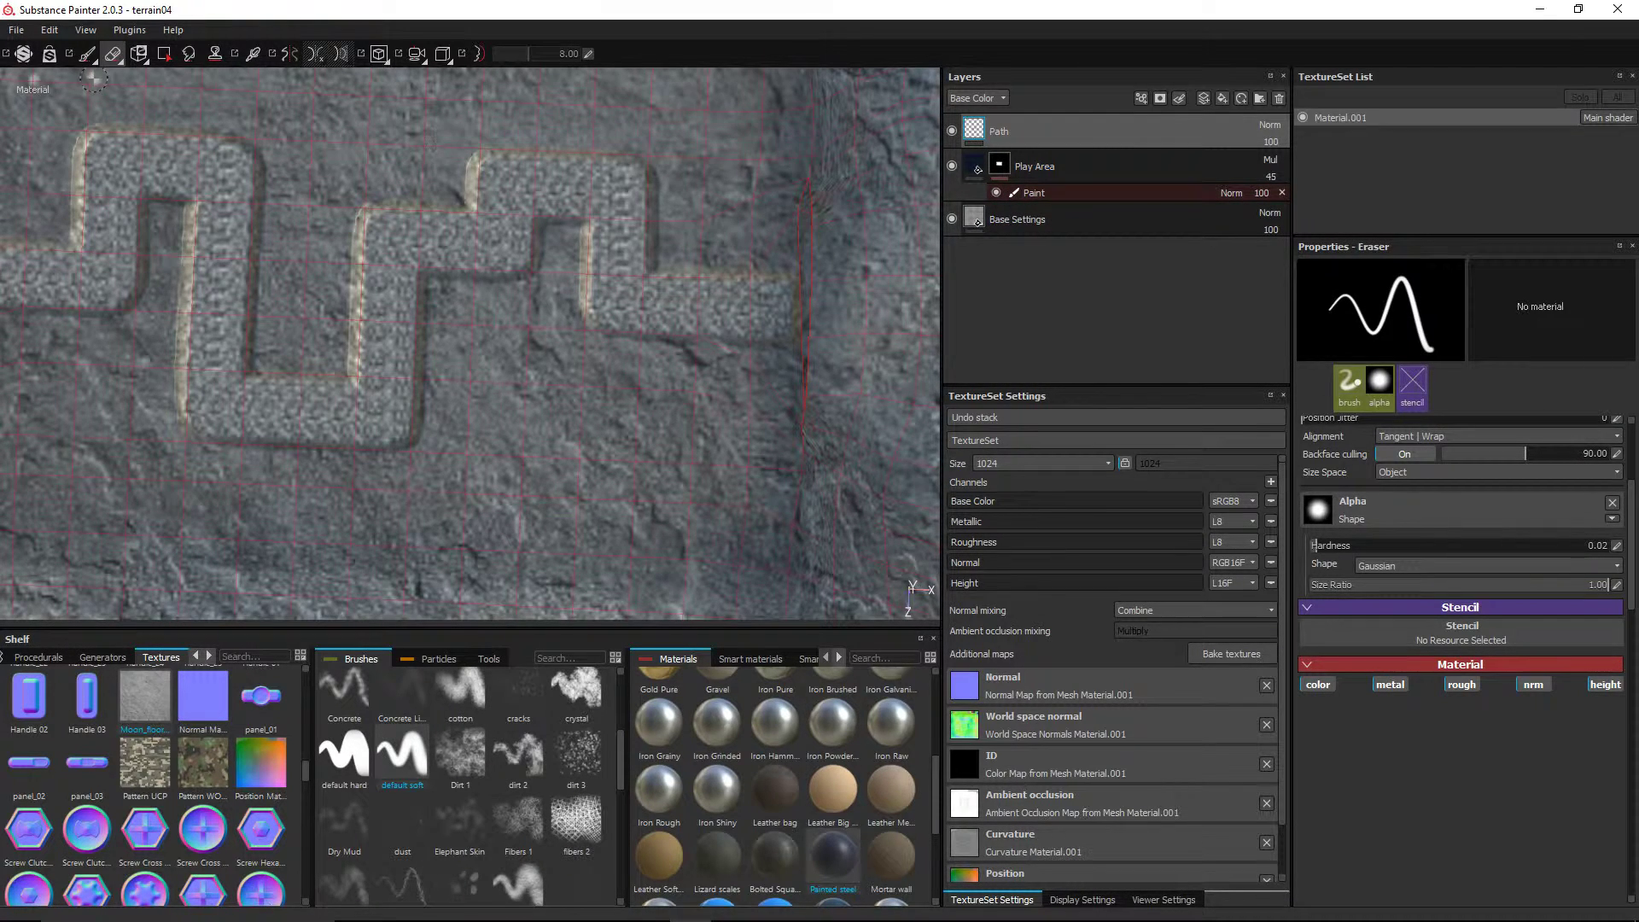
- Fill in the path's inner corners with a smaller noise-textured paint brush so that its bends are rounded
left_click(87, 54)
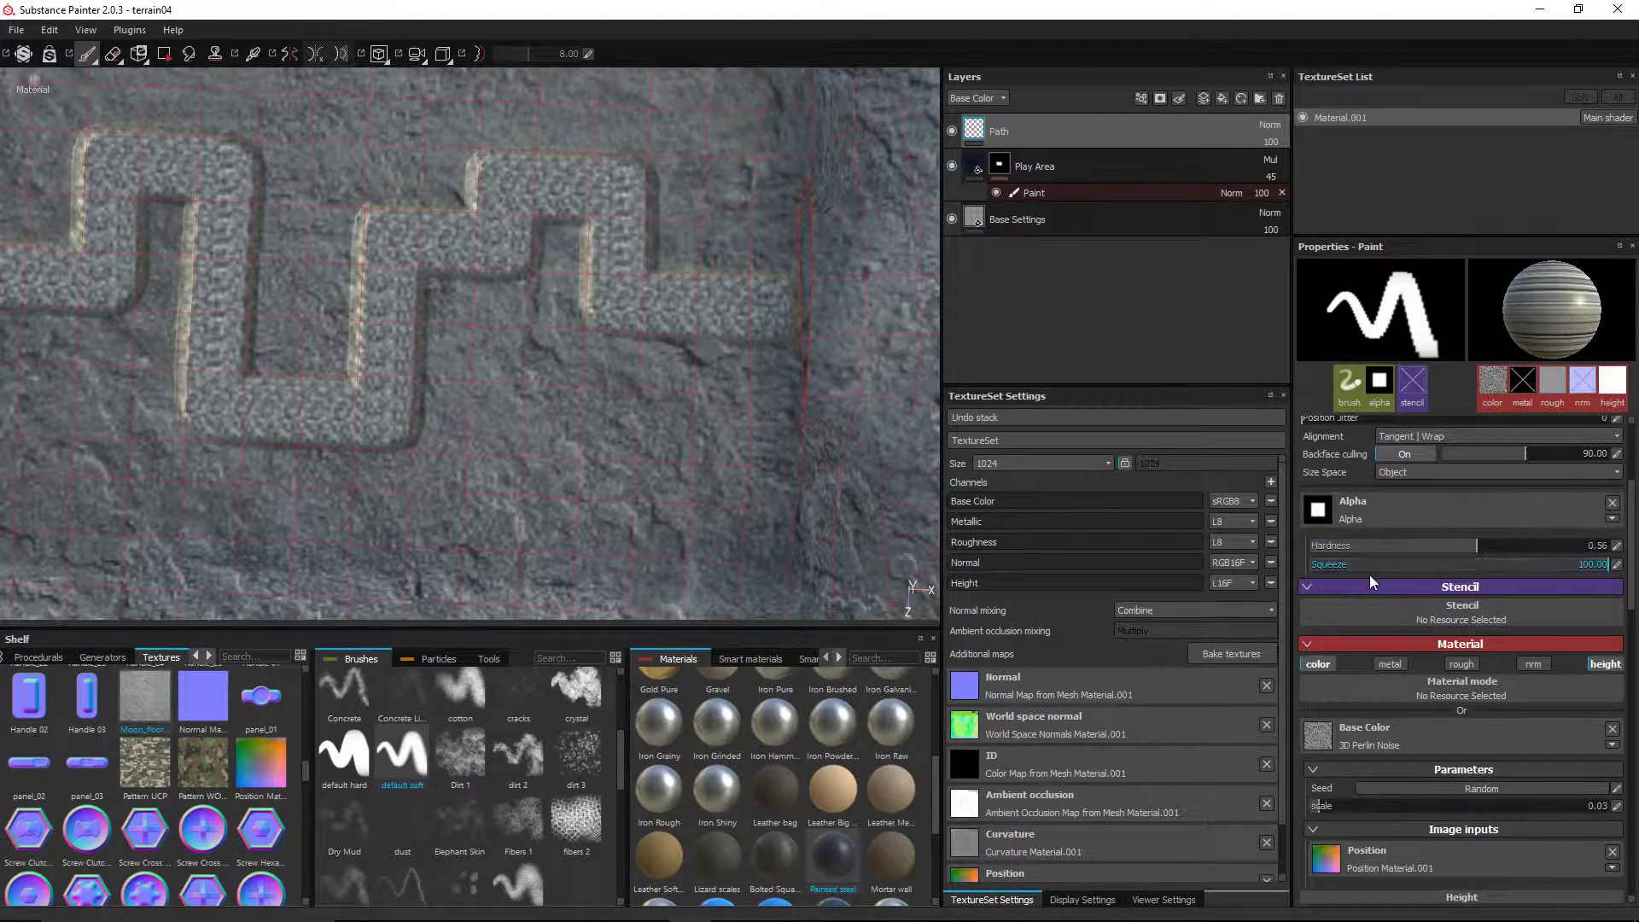
left_click(495, 192)
right_click_drag(497, 195, 471, 207, "ctrl")
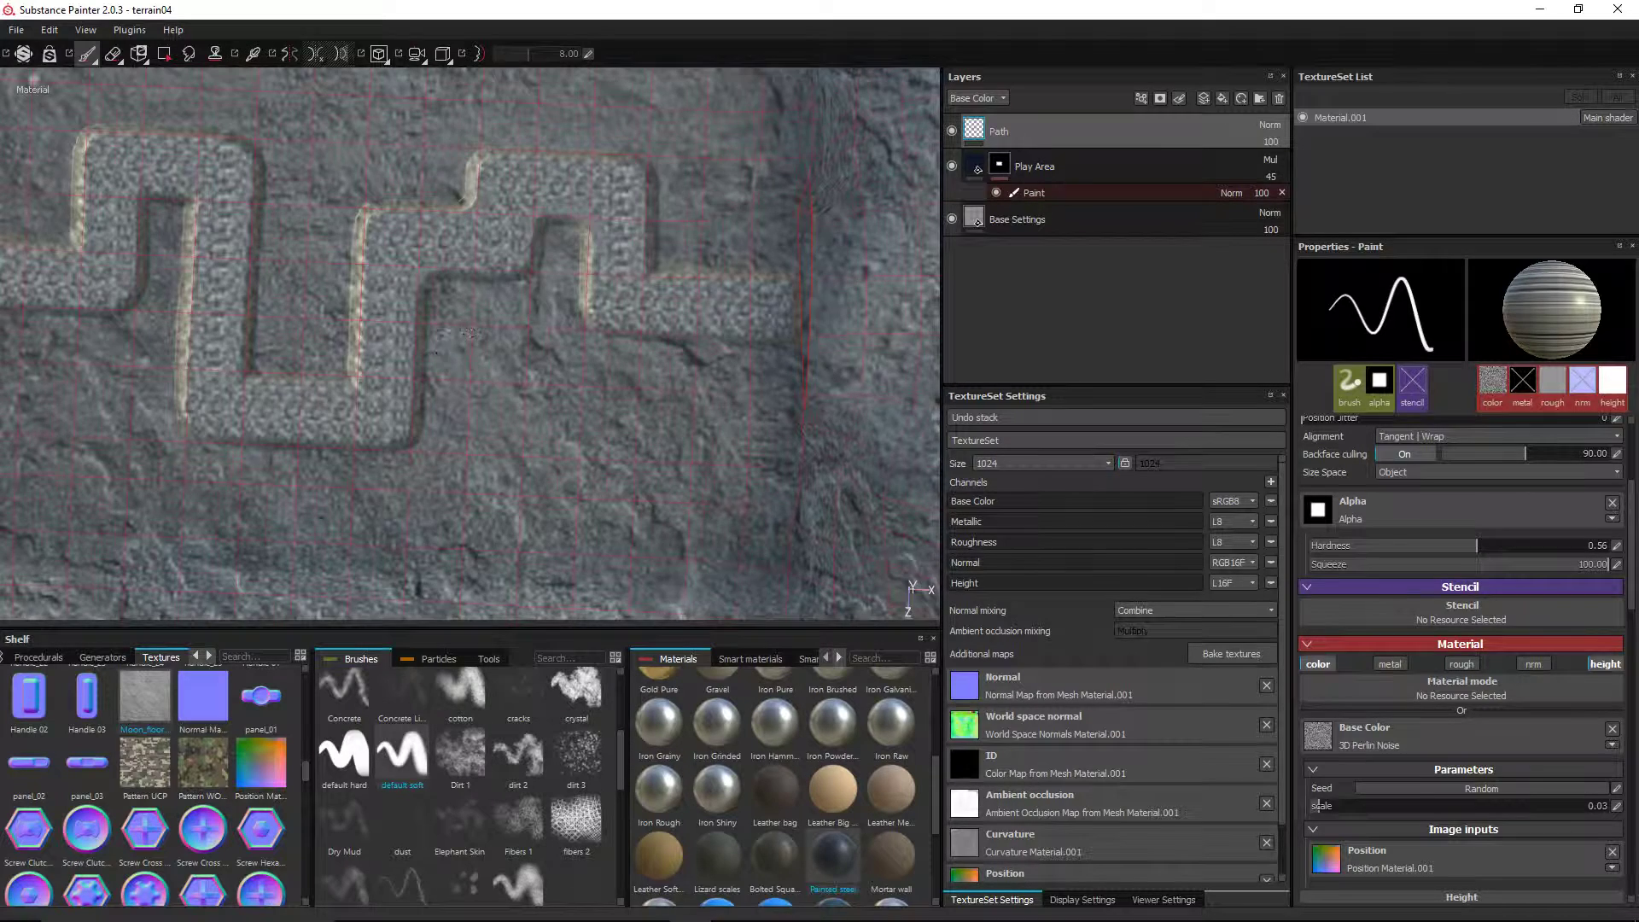
scroll(452, 332, "down", 1)
middle_click_drag(225, 288, 419, 281, "alt")
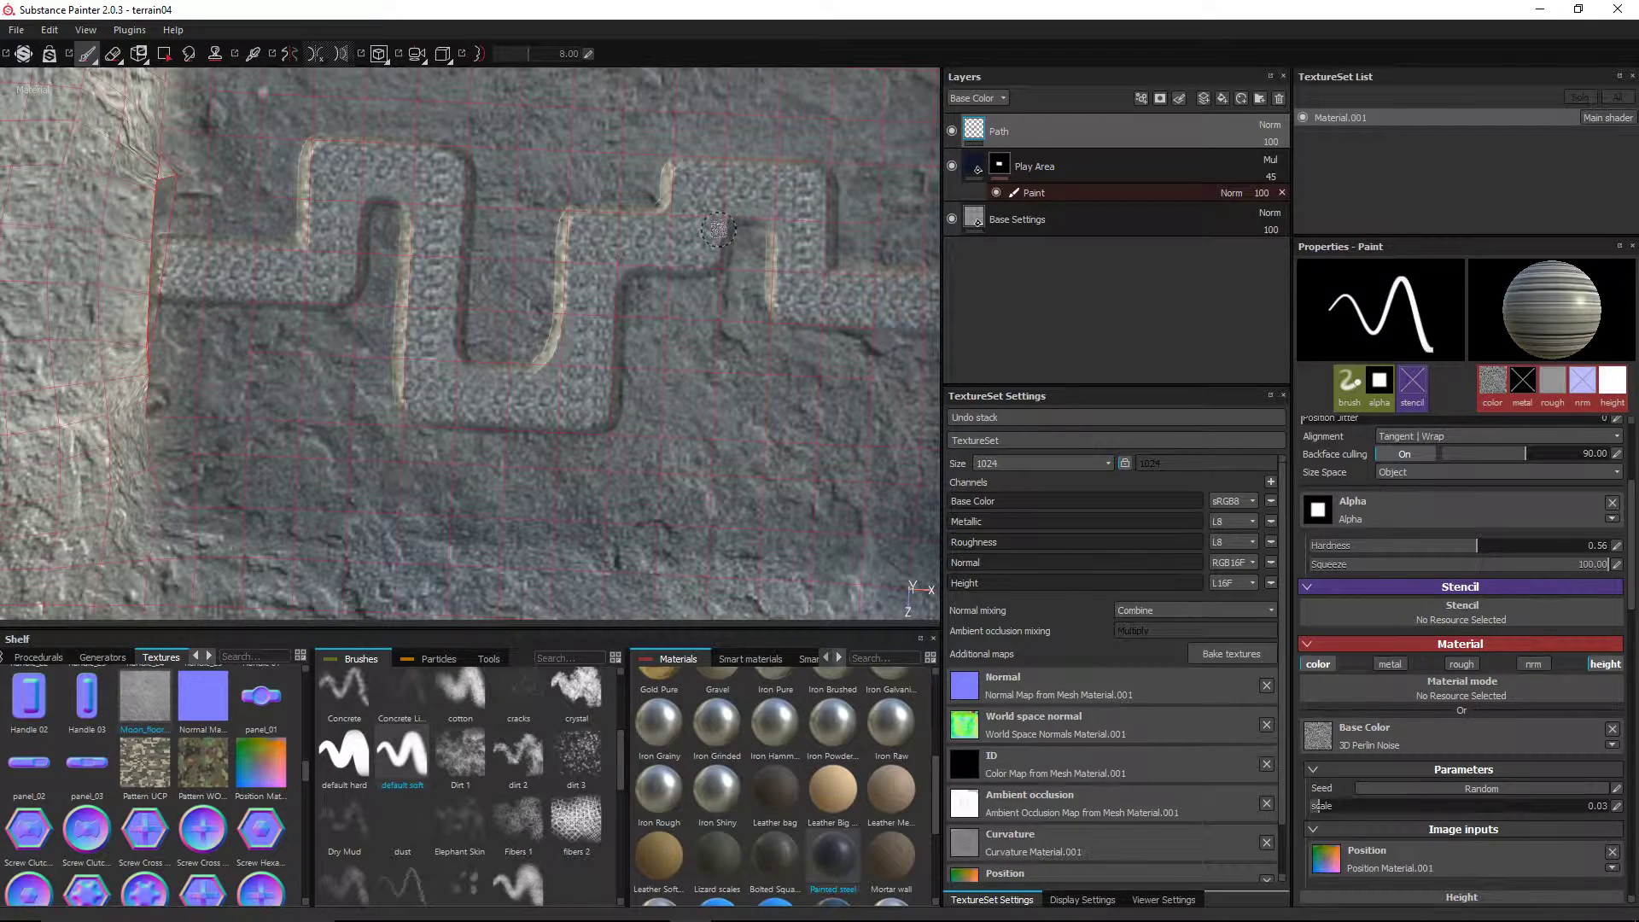
left_click_drag(659, 267, 519, 396)
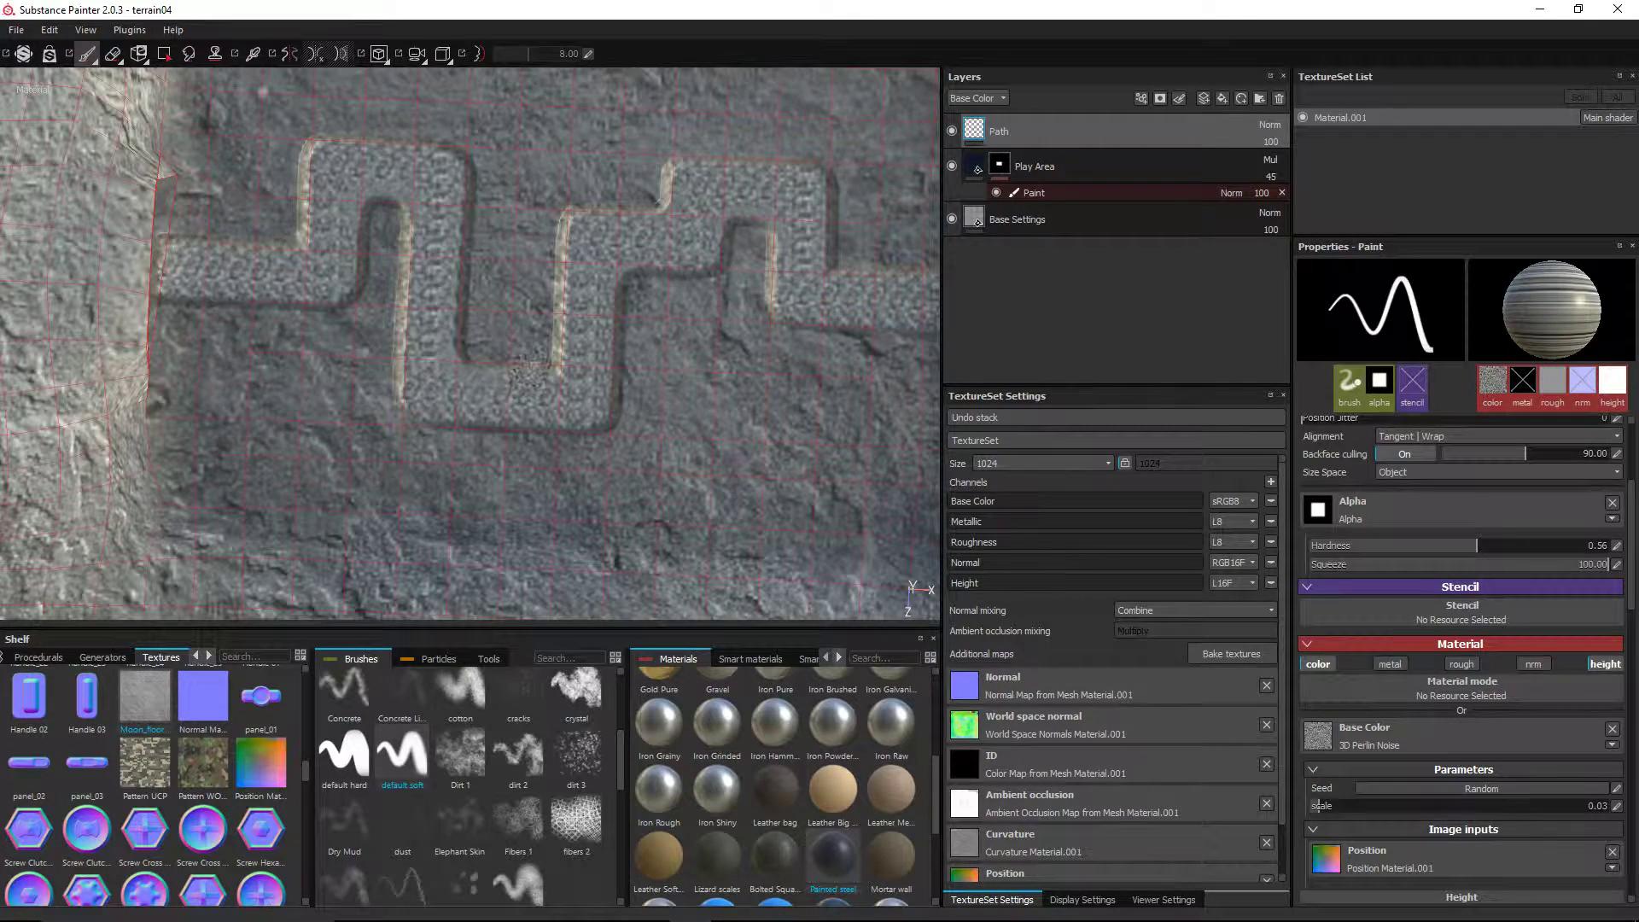
scroll(623, 369, "down", 1)
left_click(538, 357)
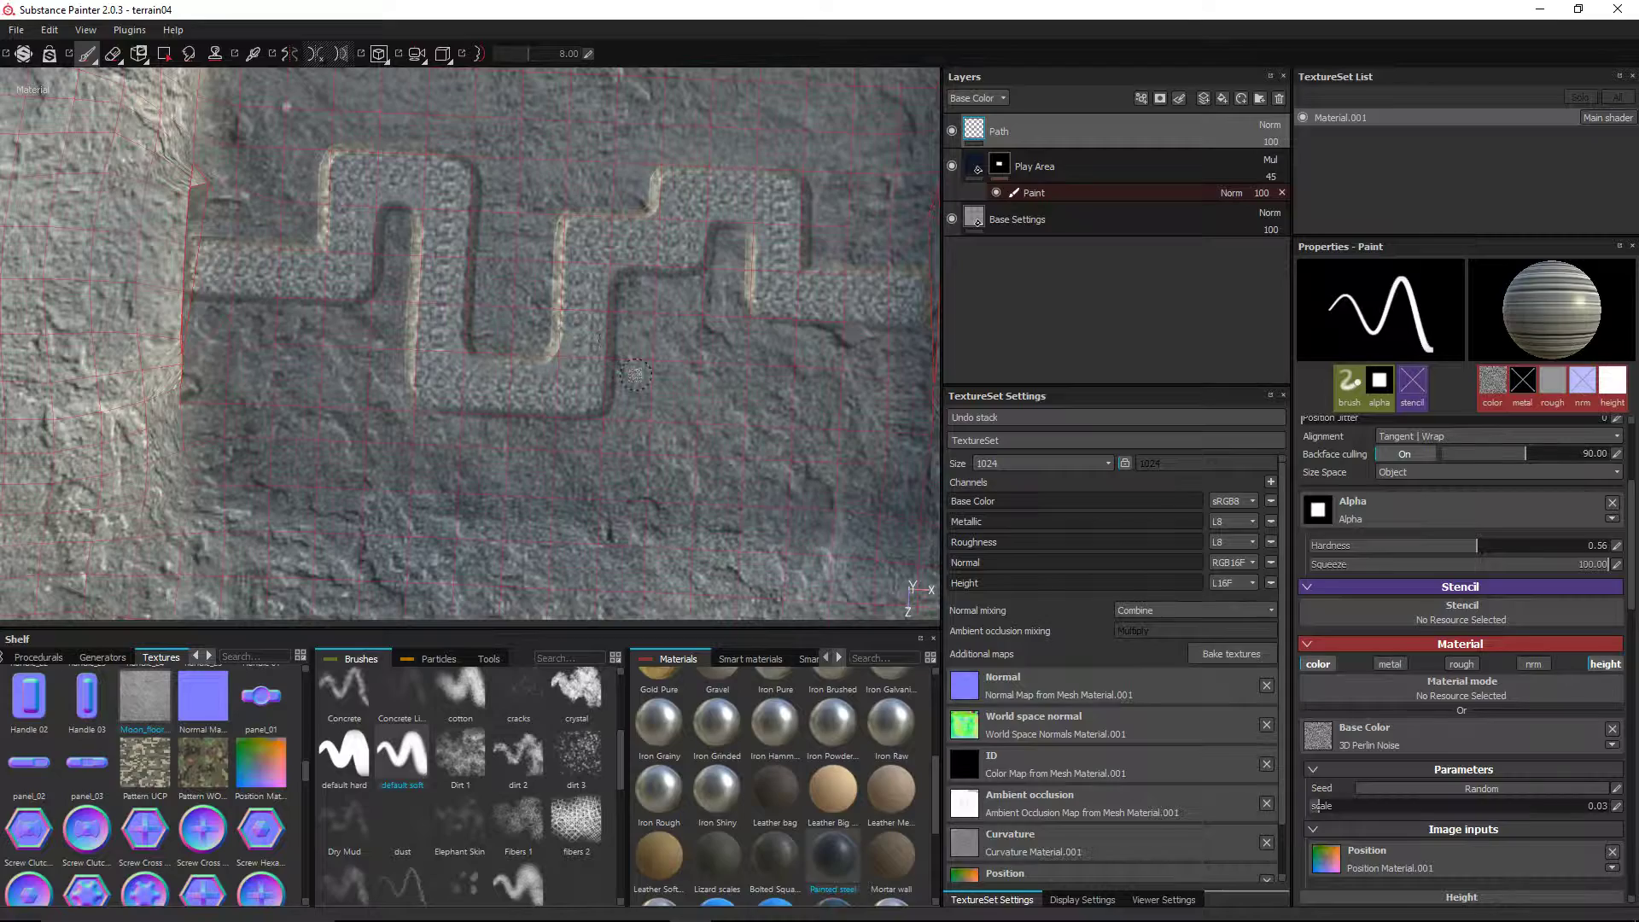
scroll(657, 385, "down", 1)
scroll(635, 401, "up", 1)
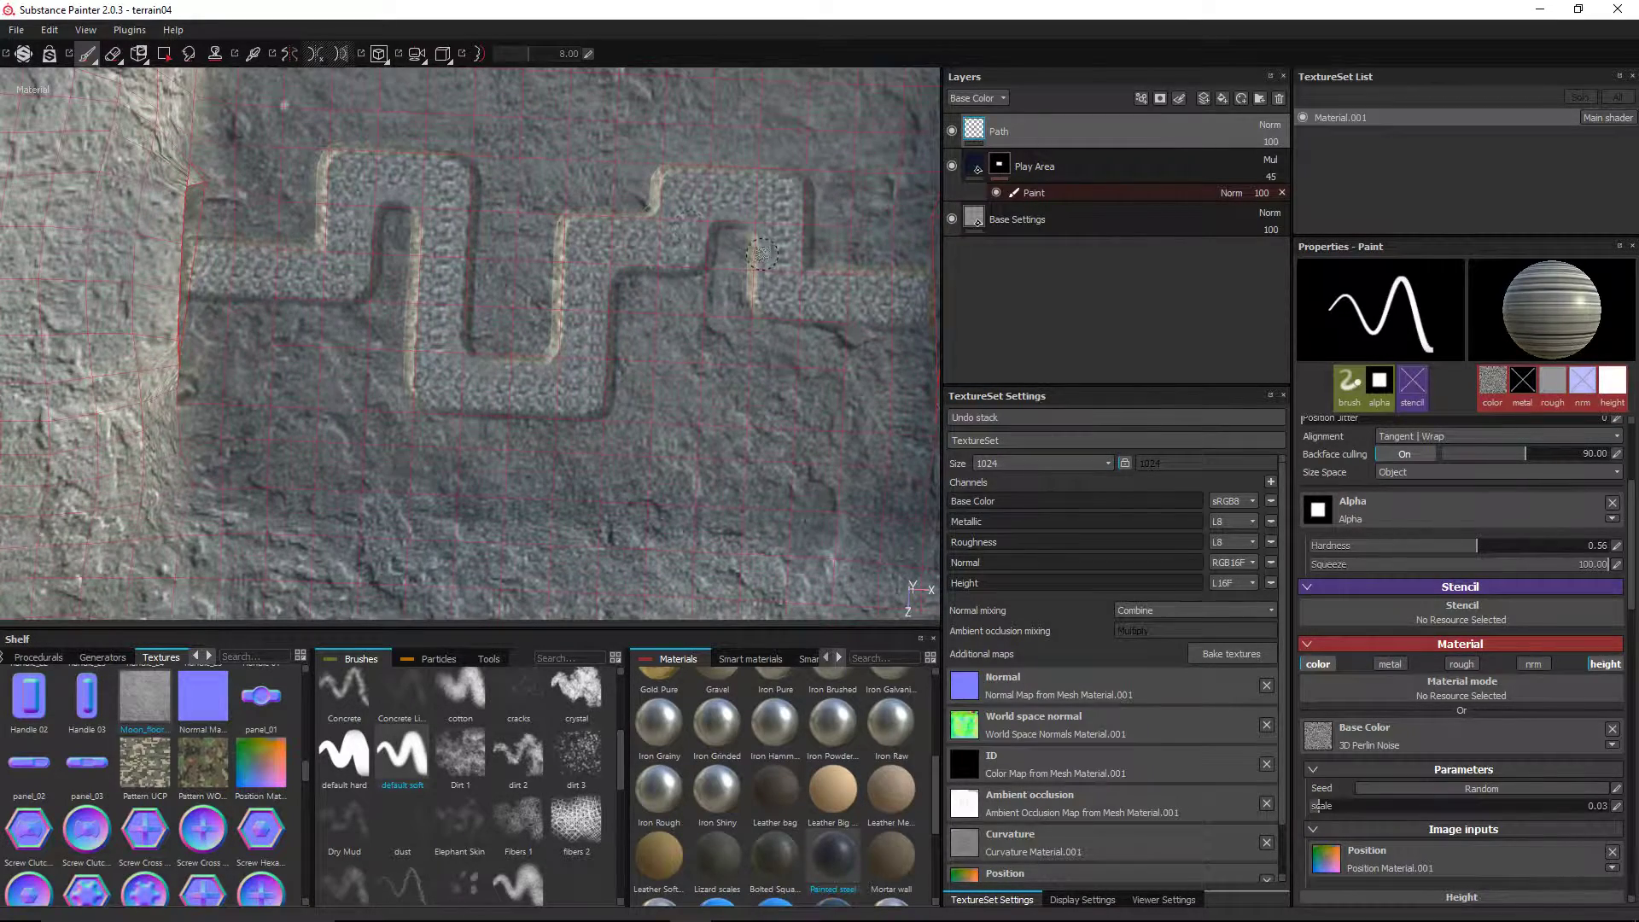
middle_click_drag(773, 175, 535, 151)
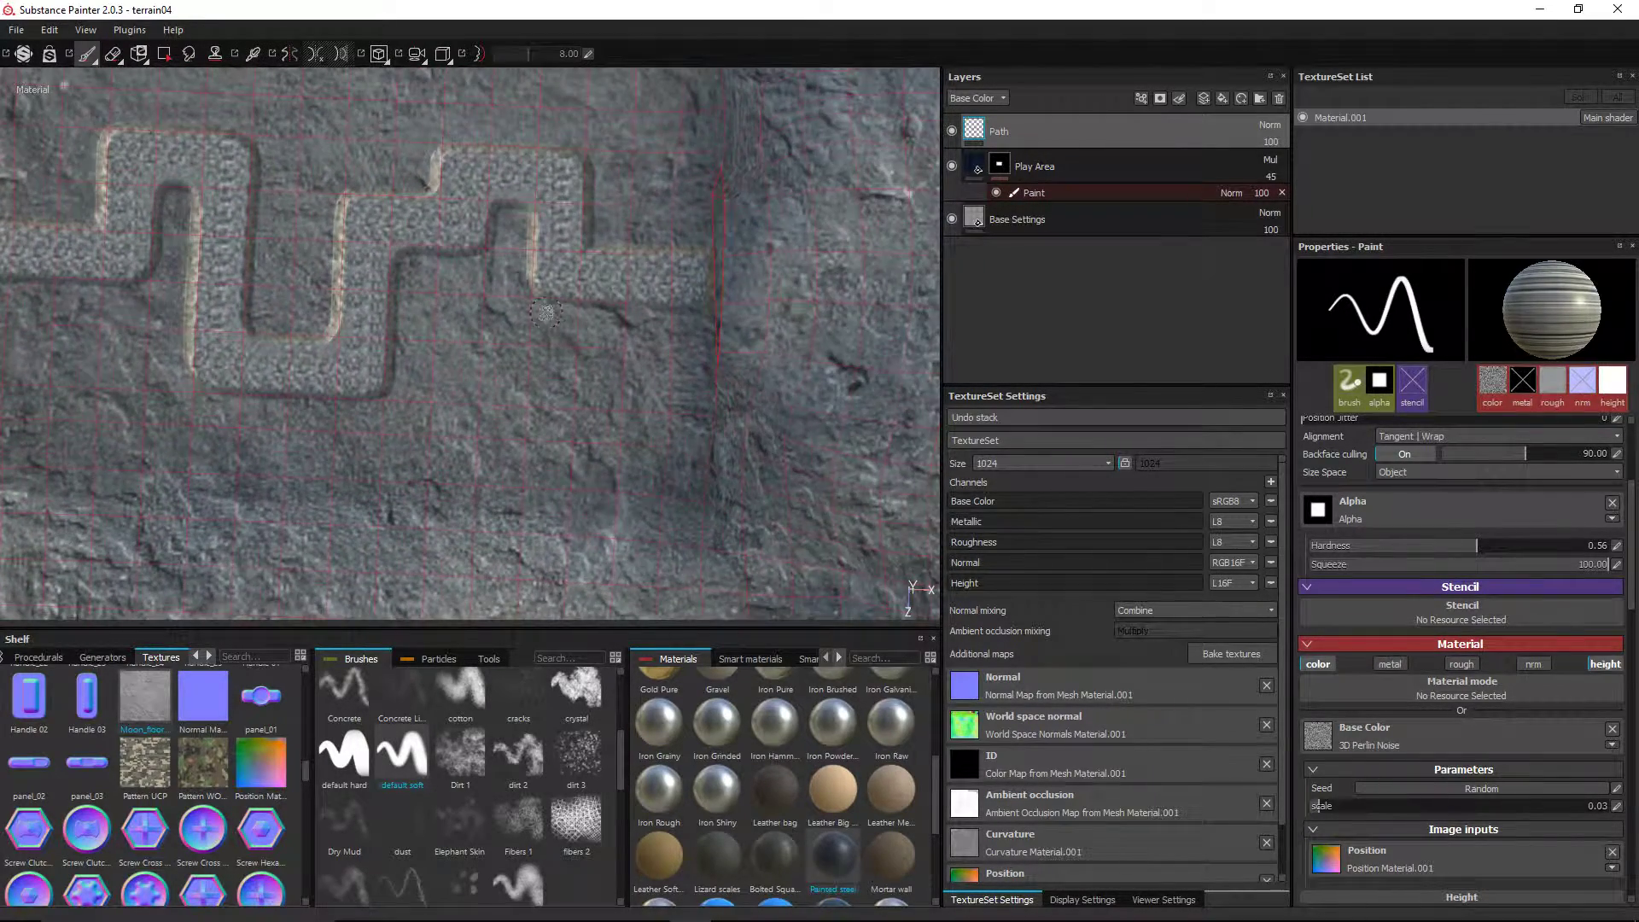
scroll(546, 312, "down", 2)
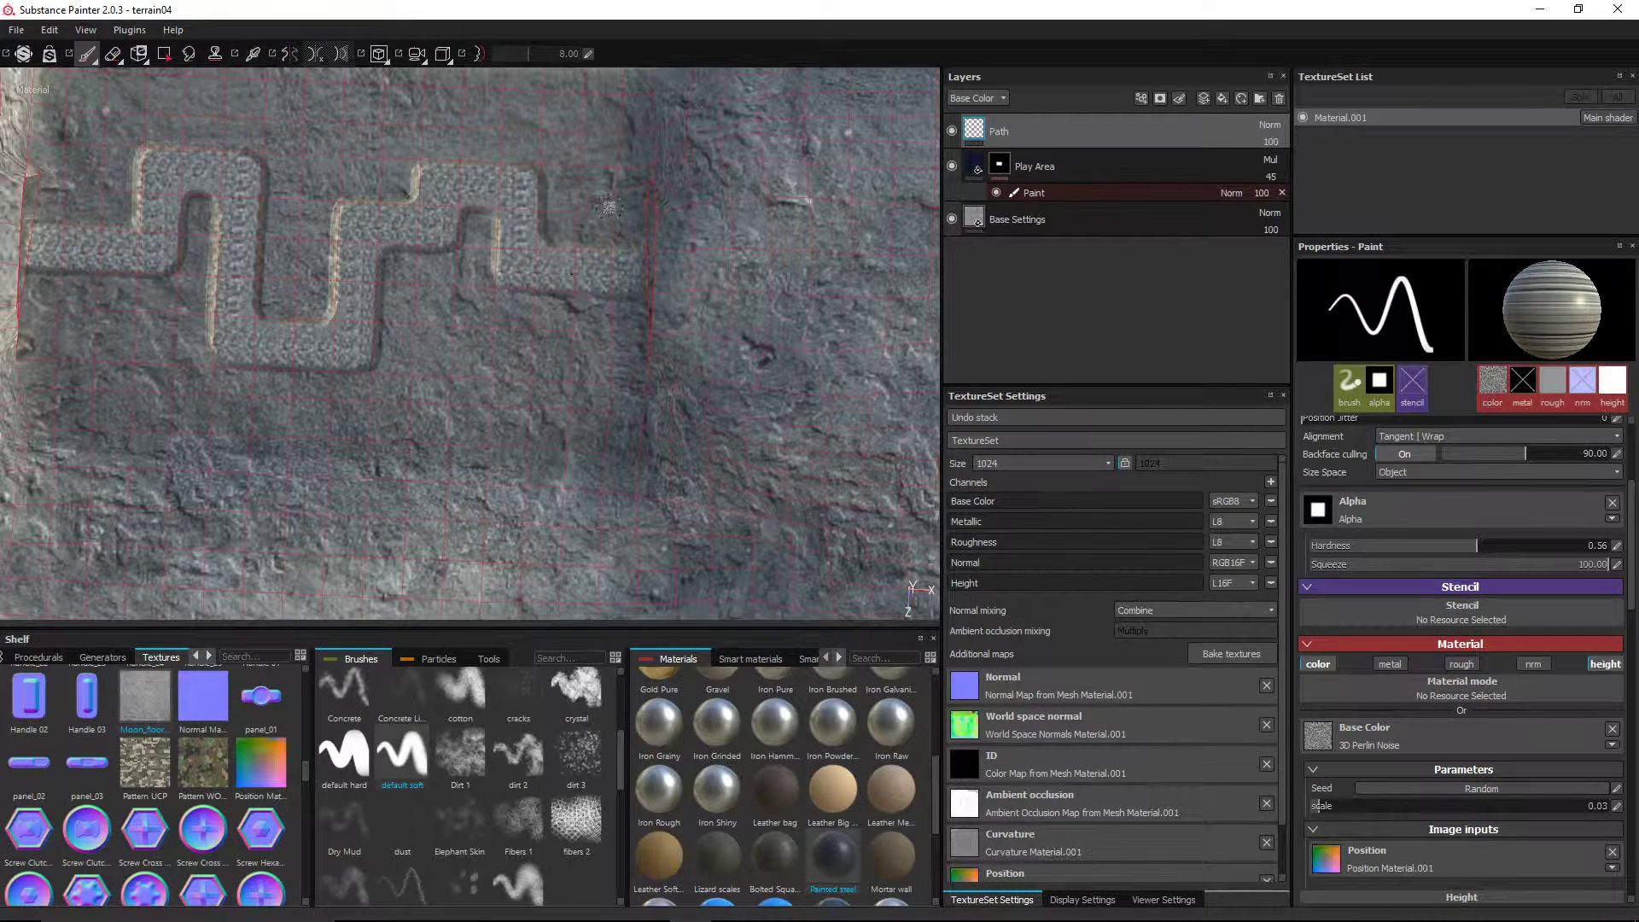
scroll(661, 240, "down", 1)
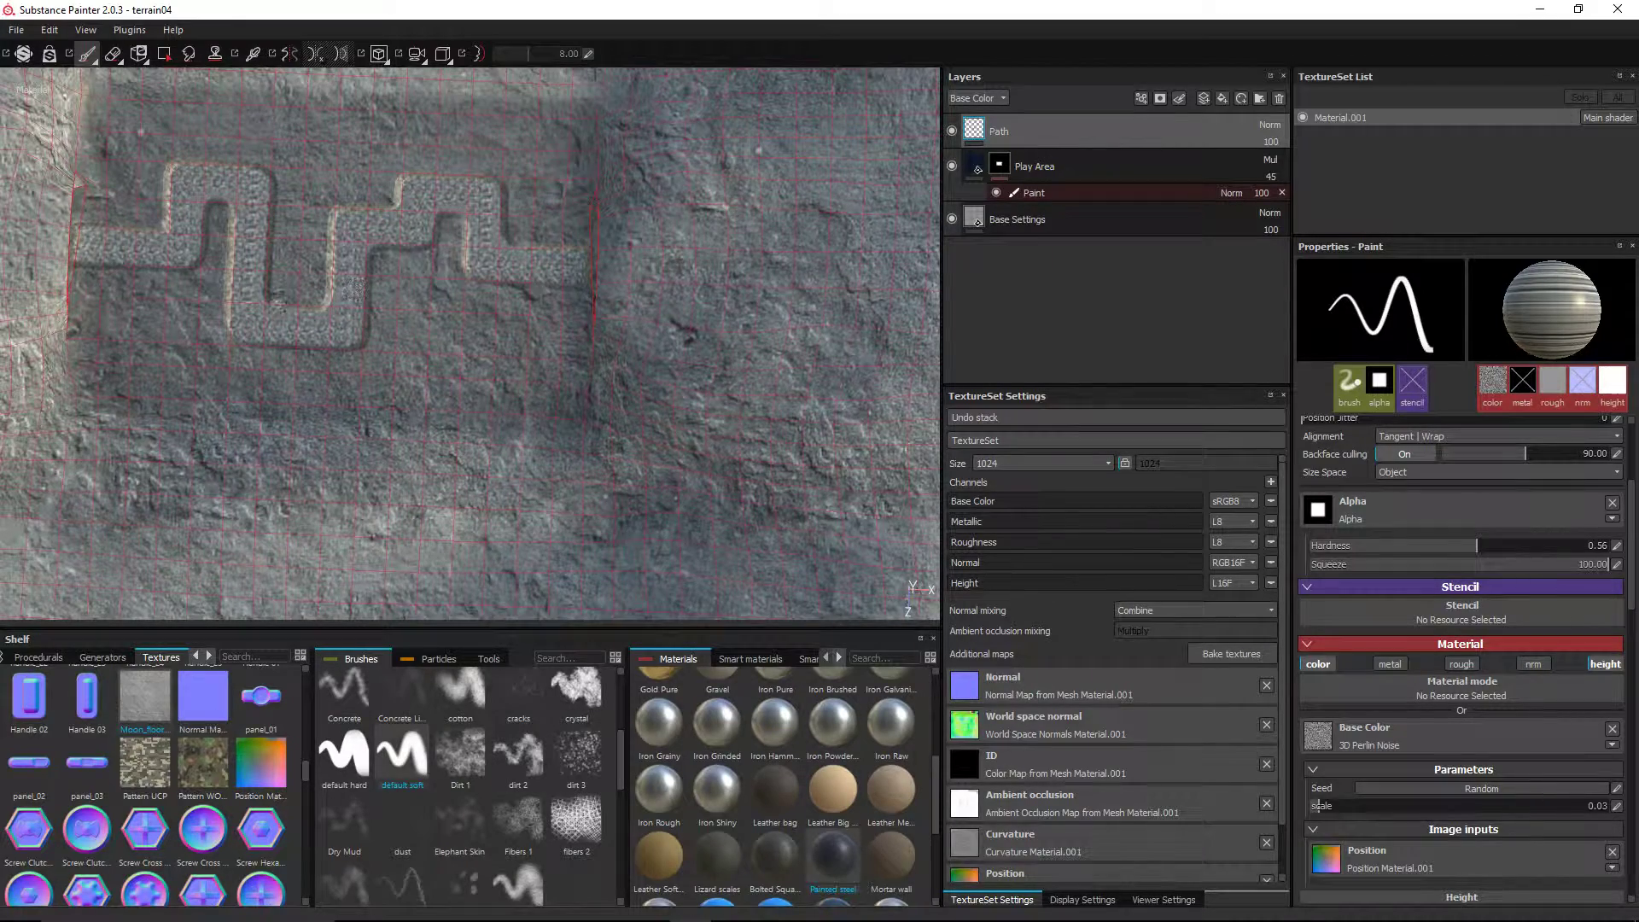
mouse_move(207, 232)
middle_mouse_down("alt")
mouse_move(372, 254)
mouse_move(461, 243)
middle_mouse_up("alt")
scroll(462, 243, "up", 2)
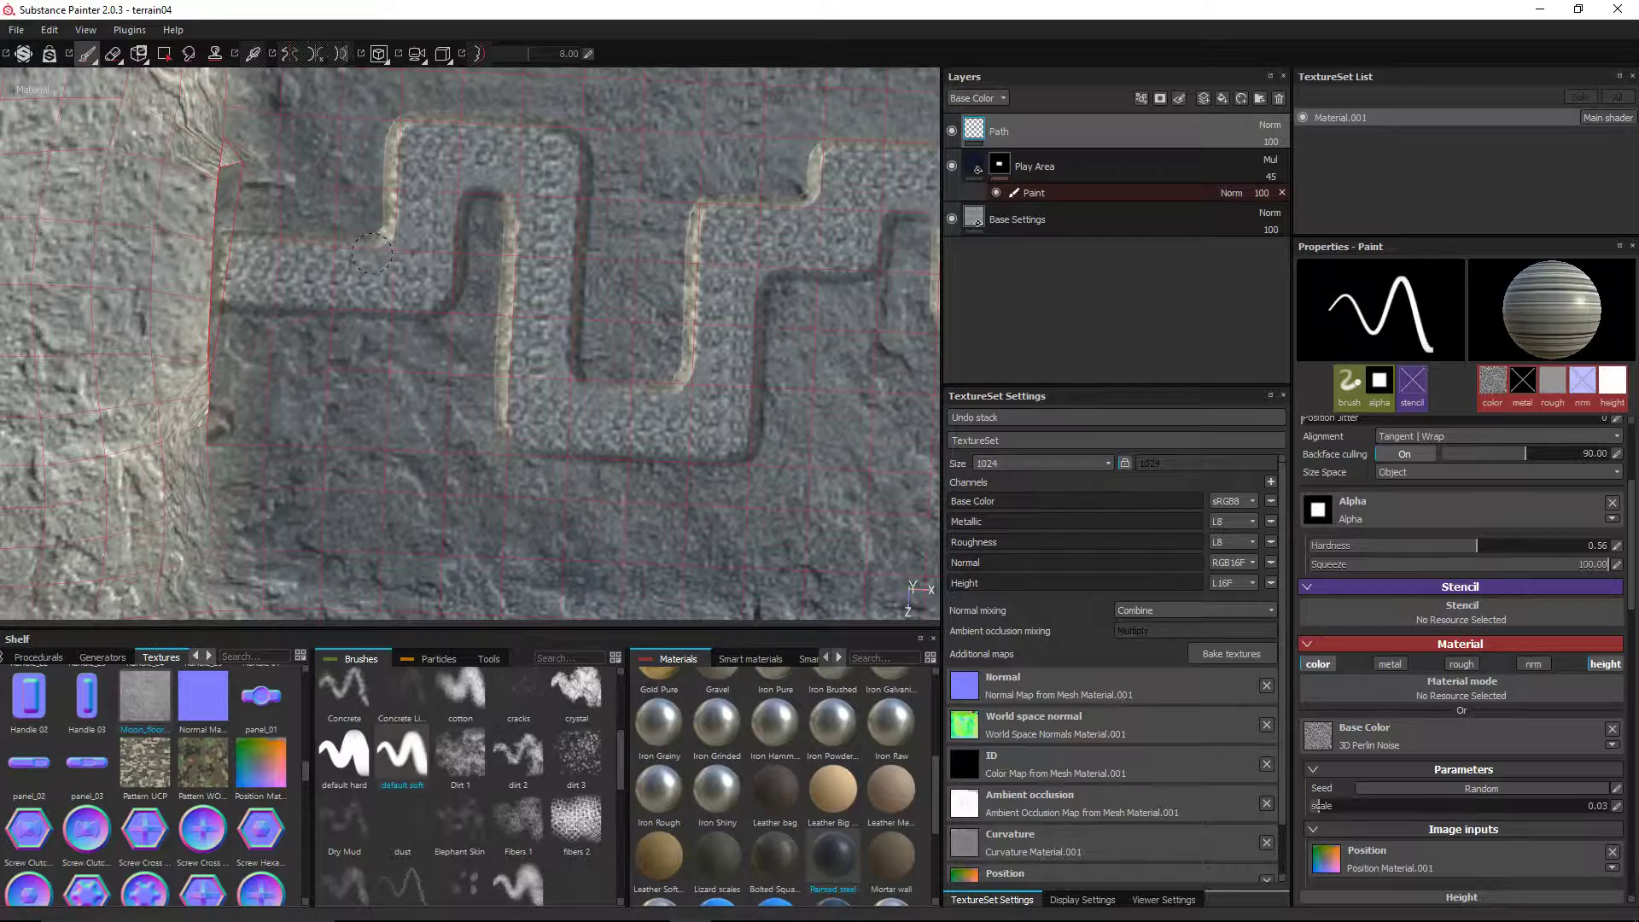
- Add a new paint layer above Path and name it Stripes
scroll(662, 256, "down", 3)
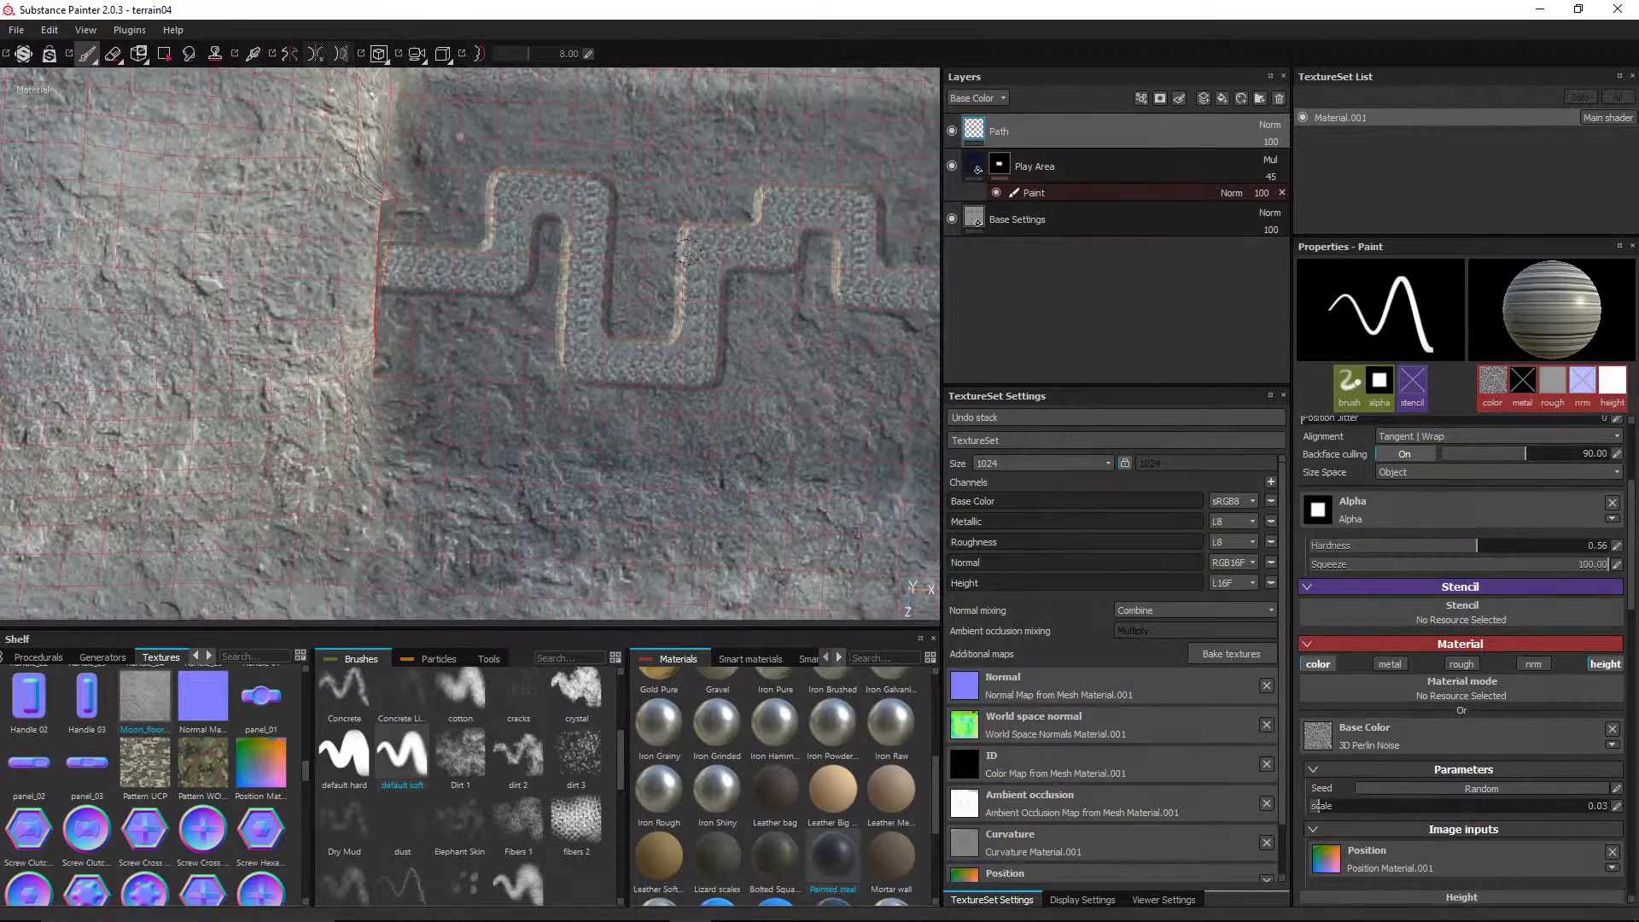
middle_click_drag(762, 472, 619, 433, "alt")
mouse_move(620, 432)
left_mouse_down("alt")
mouse_move(622, 380)
mouse_move(691, 329)
mouse_move(602, 262)
mouse_move(502, 297)
mouse_move(623, 271)
mouse_move(611, 306)
left_mouse_up("alt")
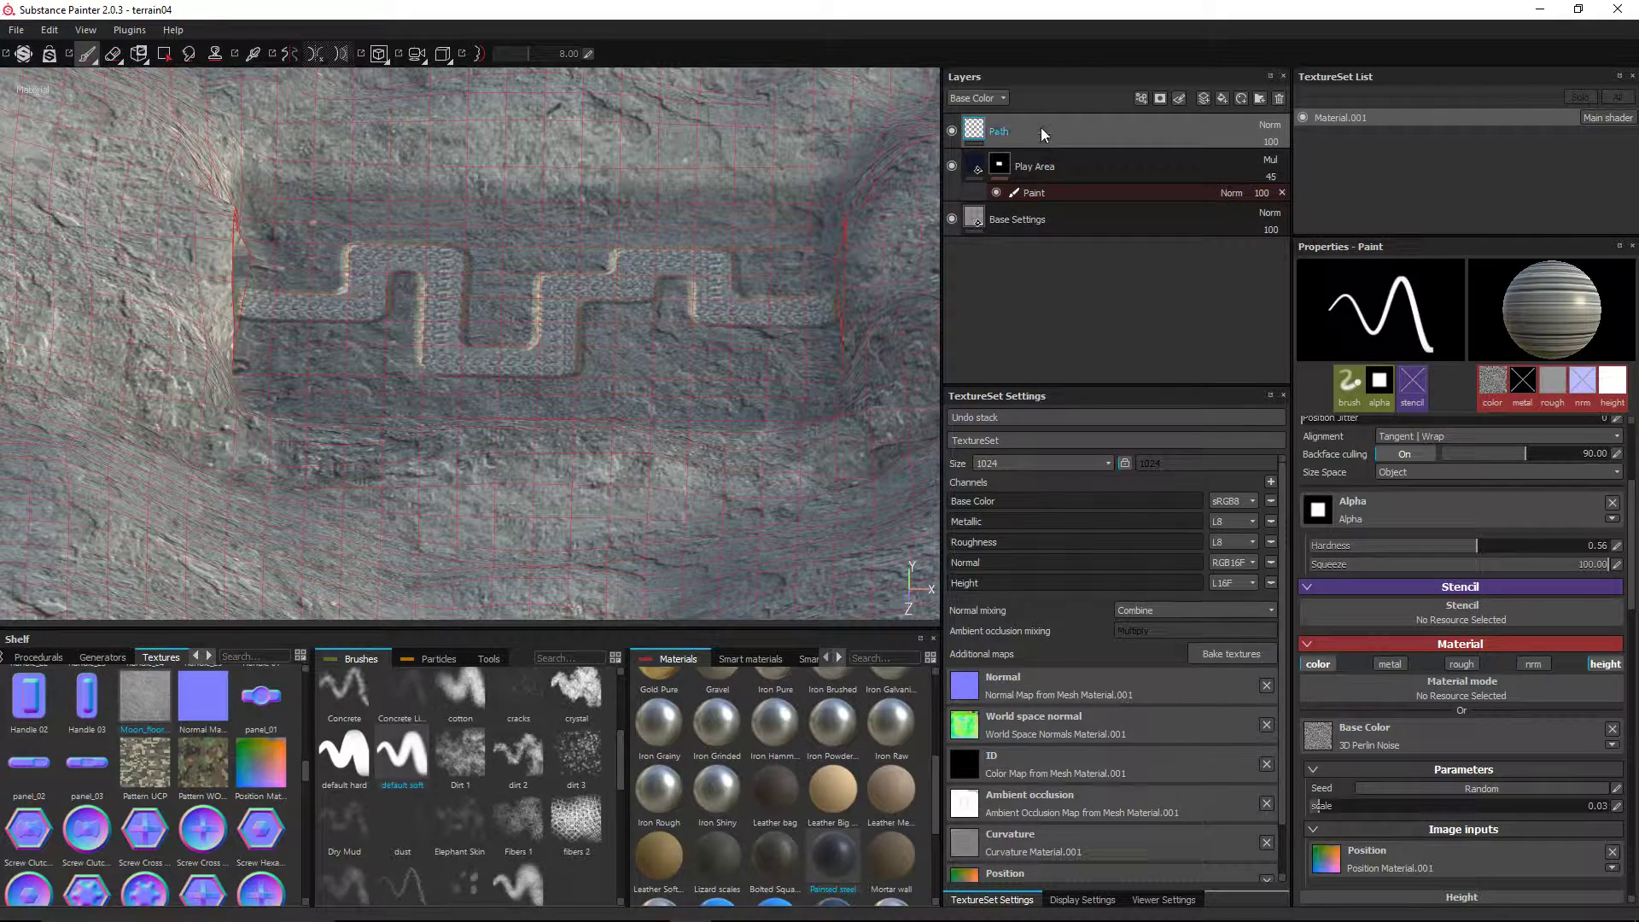
left_click(1205, 99)
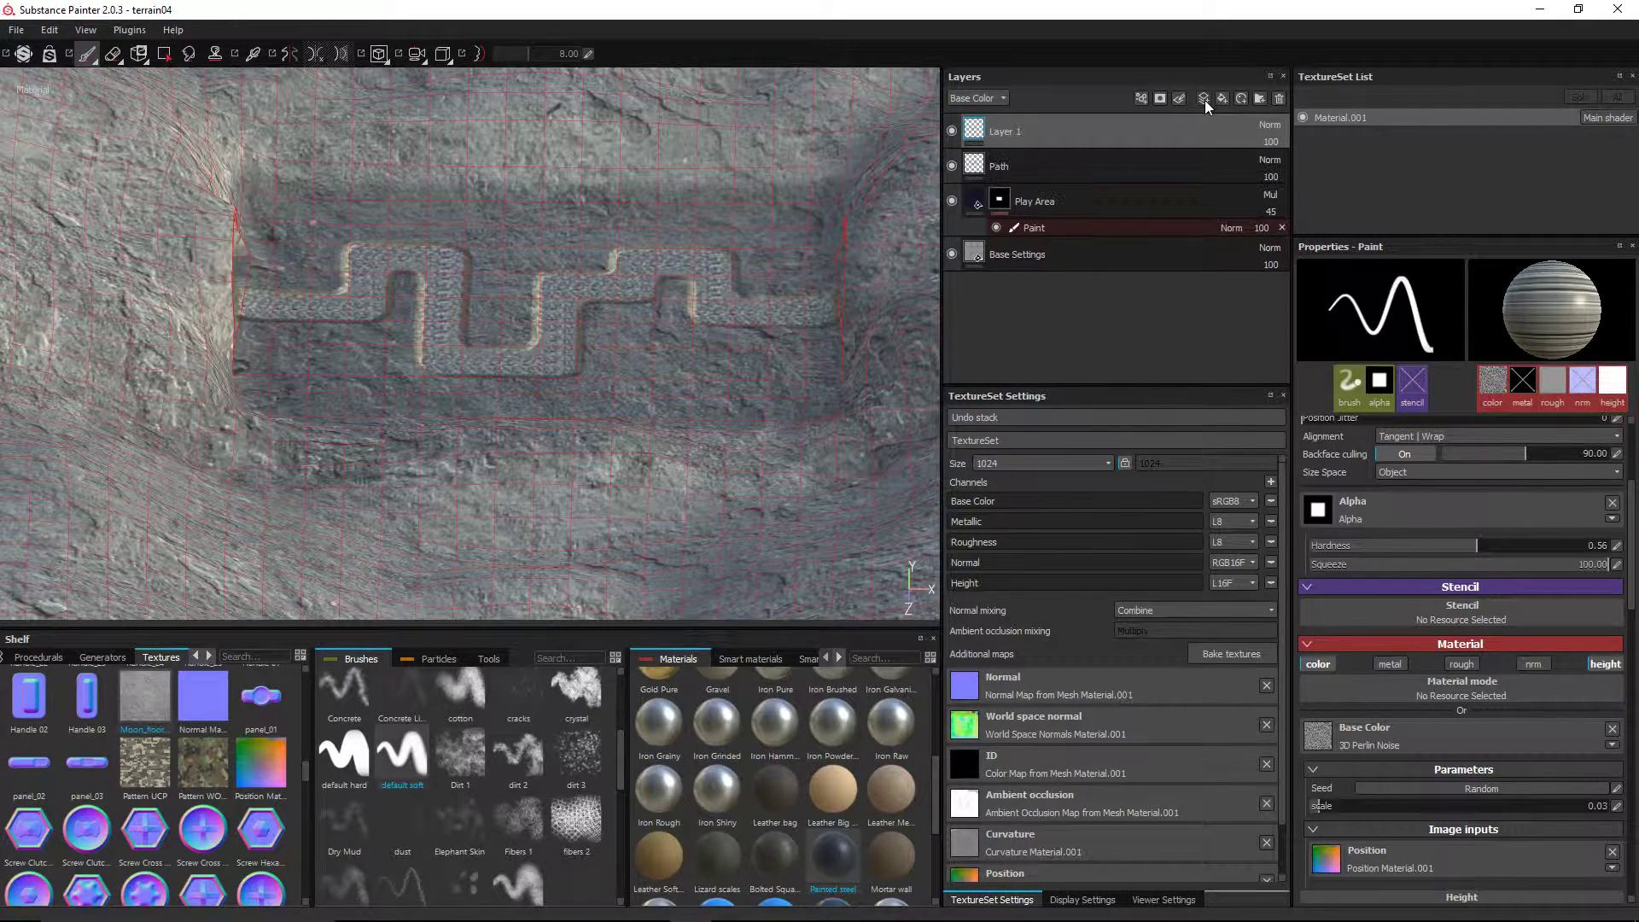
double_click(1005, 134)
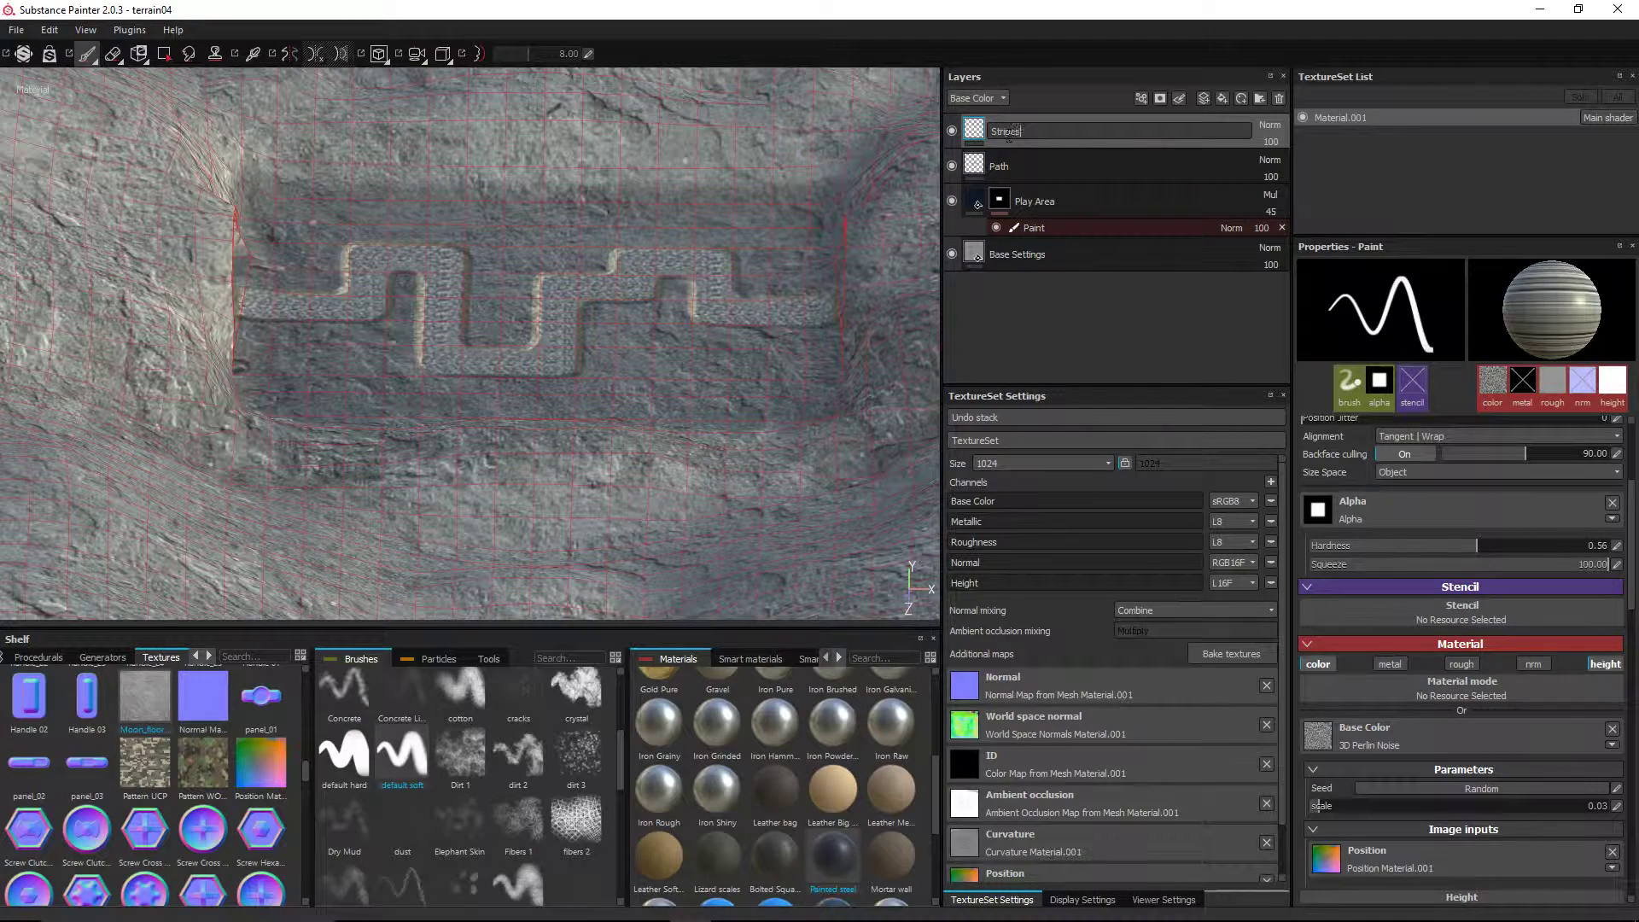
key("Return")
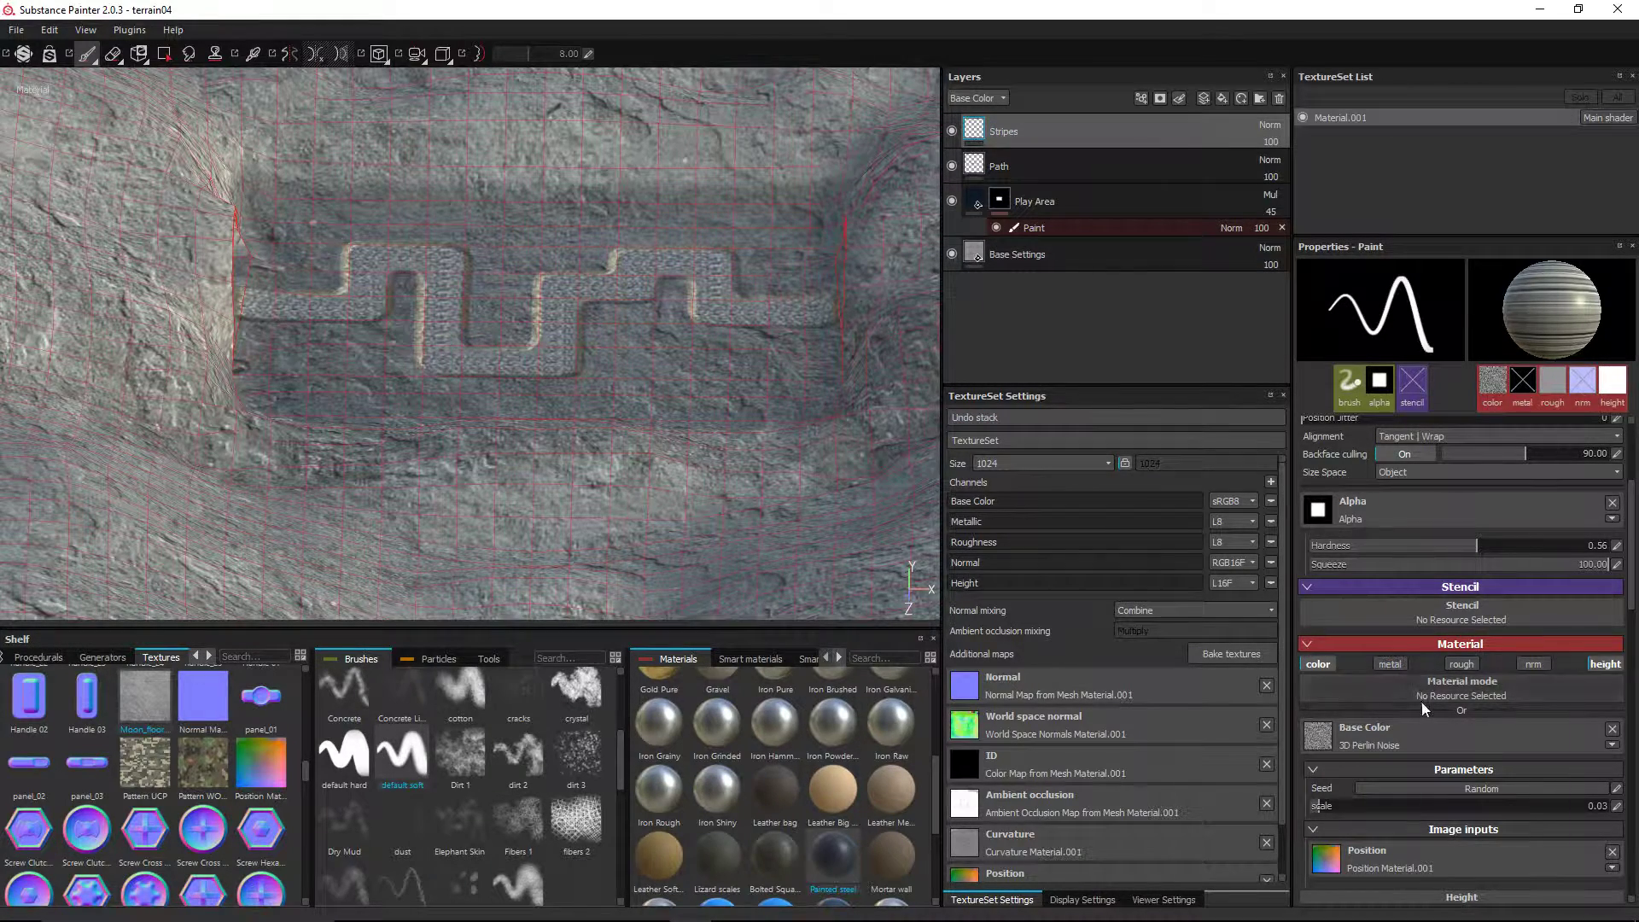
- Remove the alpha and the 3D Perlin Noise base color texture from the paint brush
left_click(1612, 502)
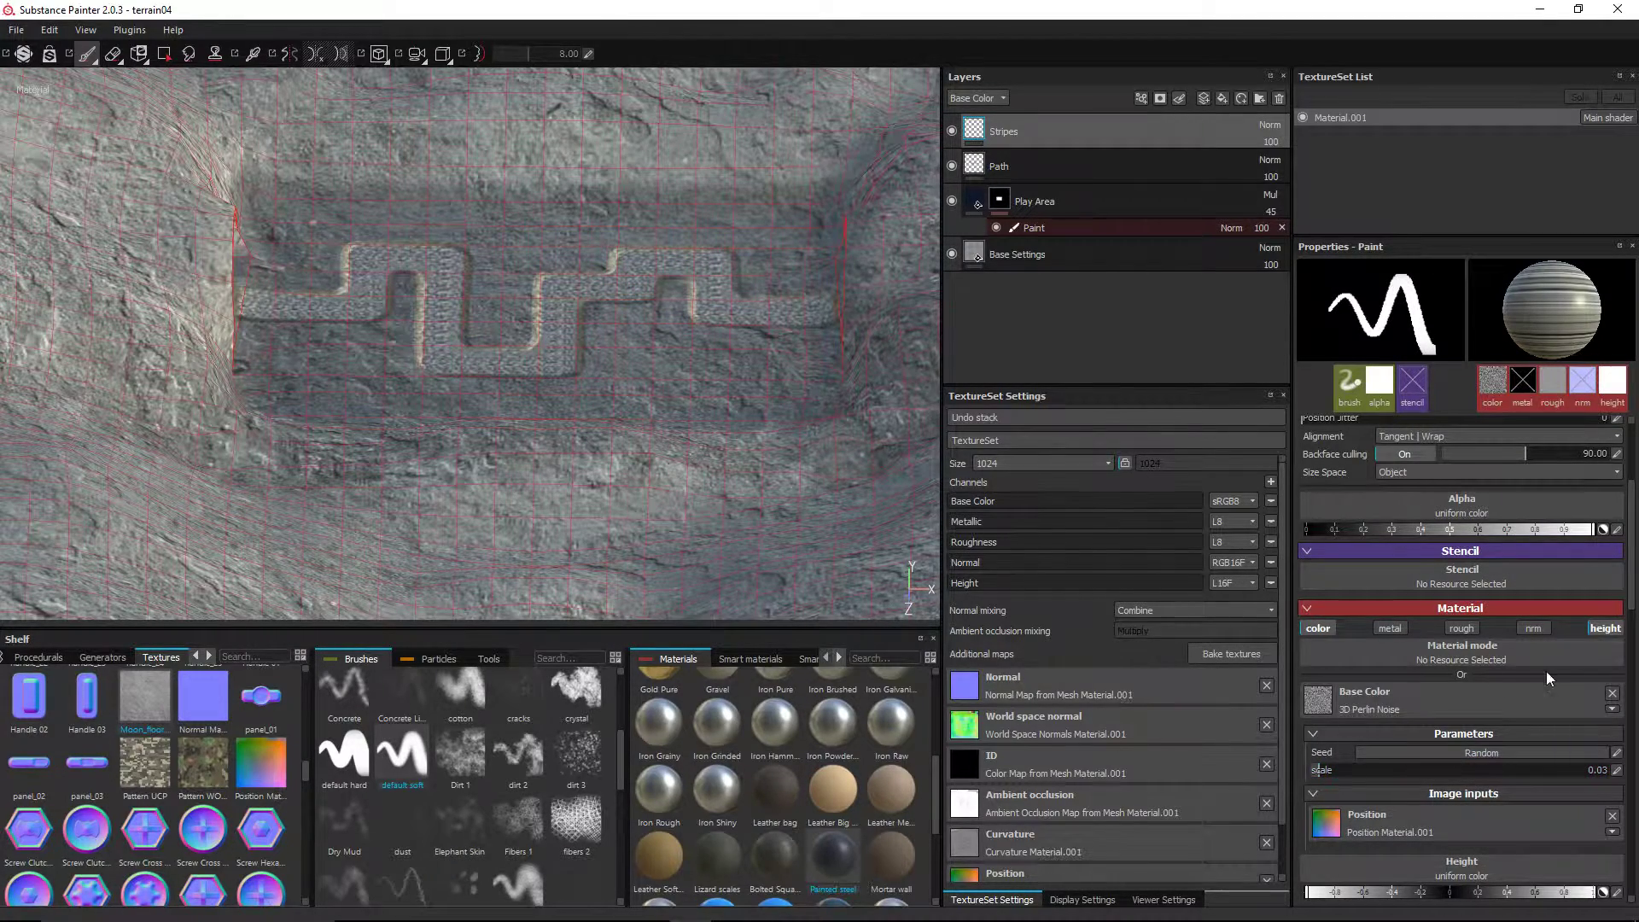
left_click(1612, 693)
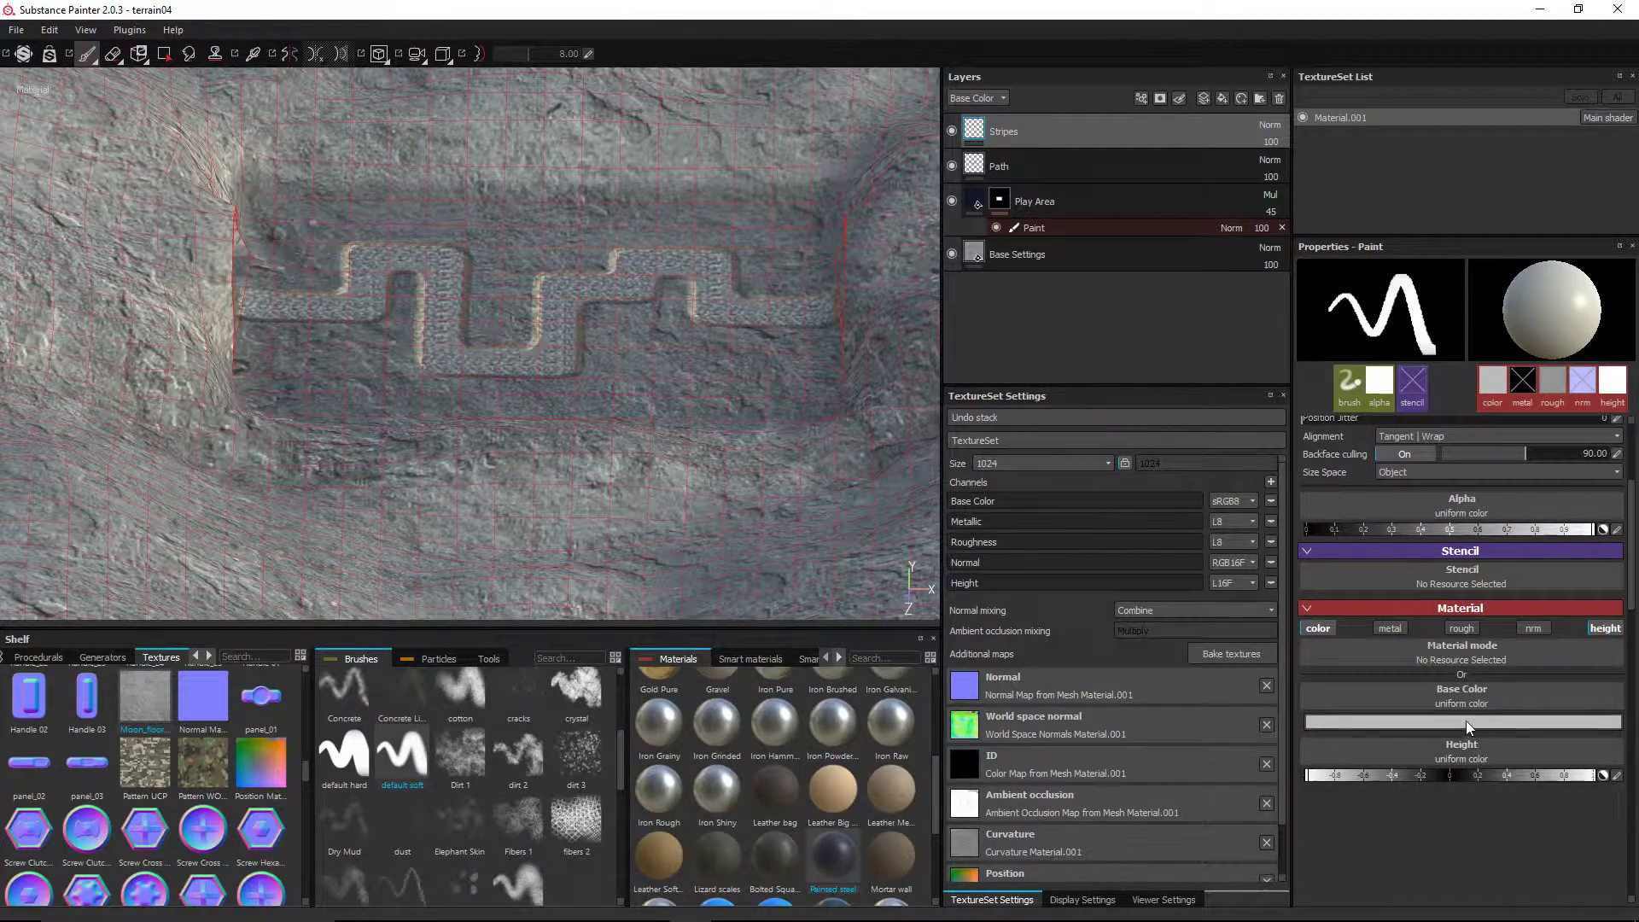
left_click(1461, 698)
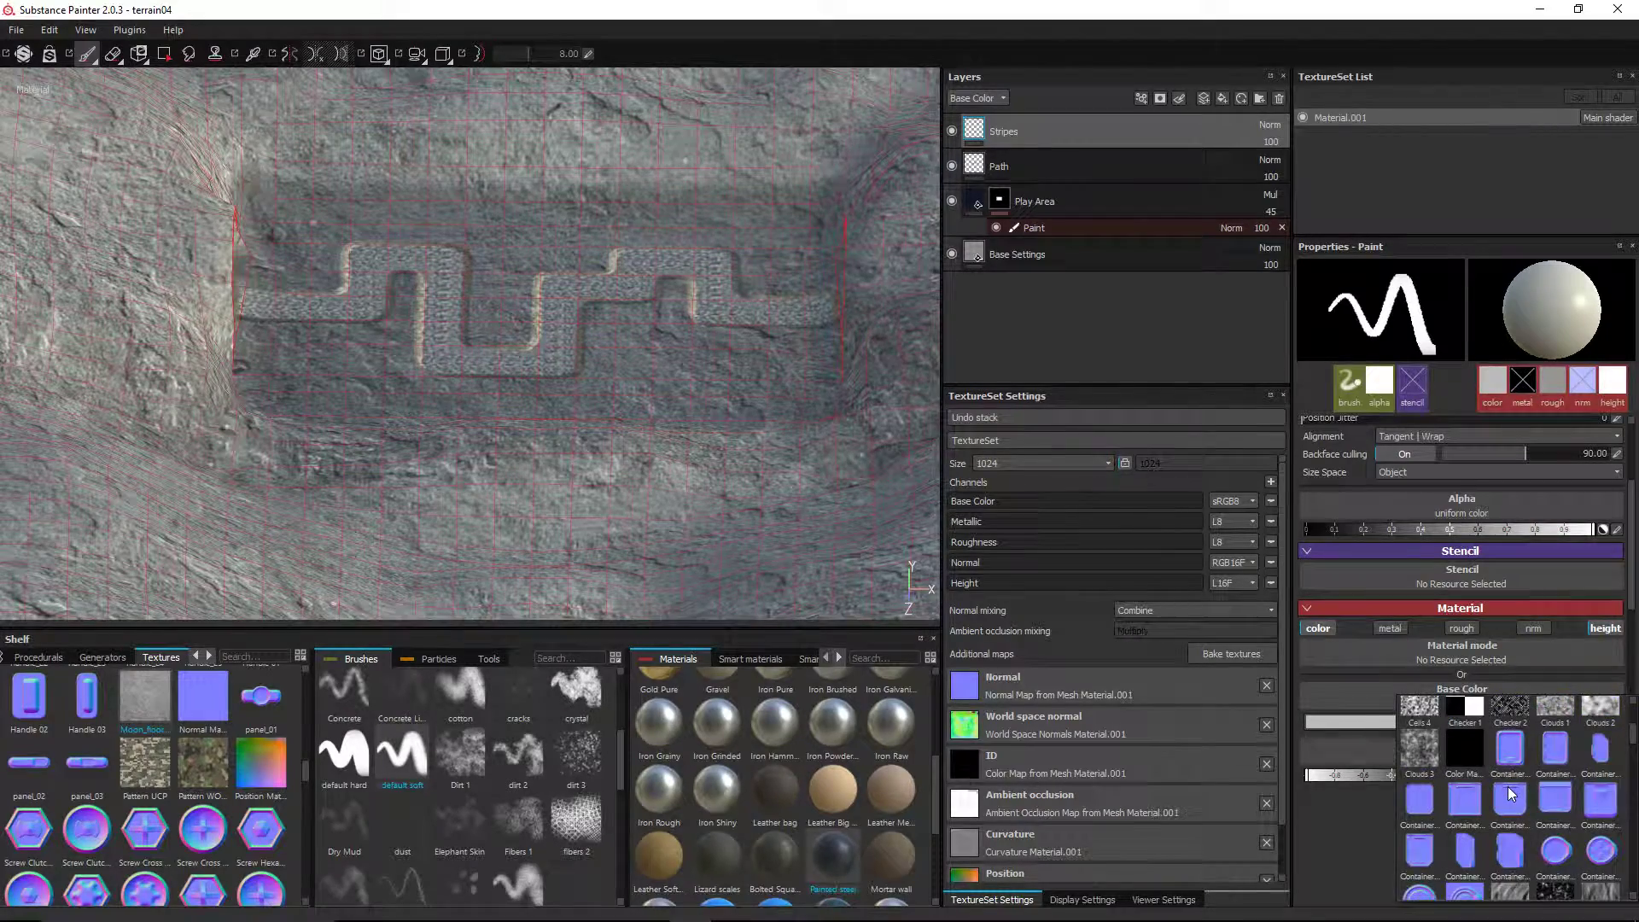
scroll(1512, 794, "down", 5)
left_click(1514, 795)
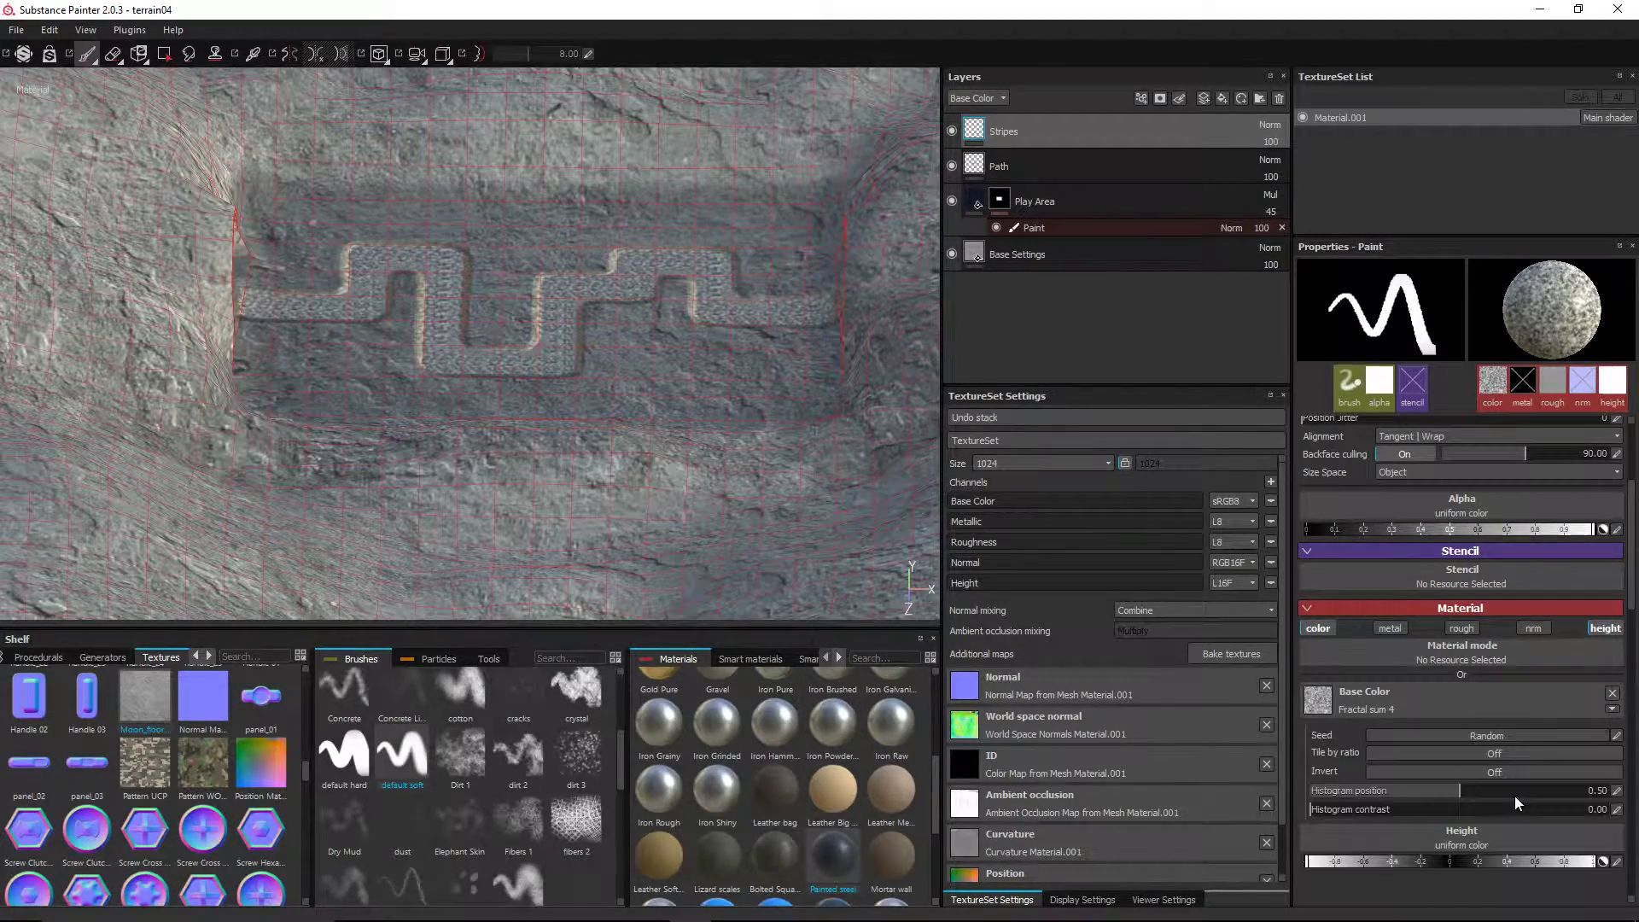
left_click(1443, 710)
left_click(1468, 736)
left_click(1612, 695)
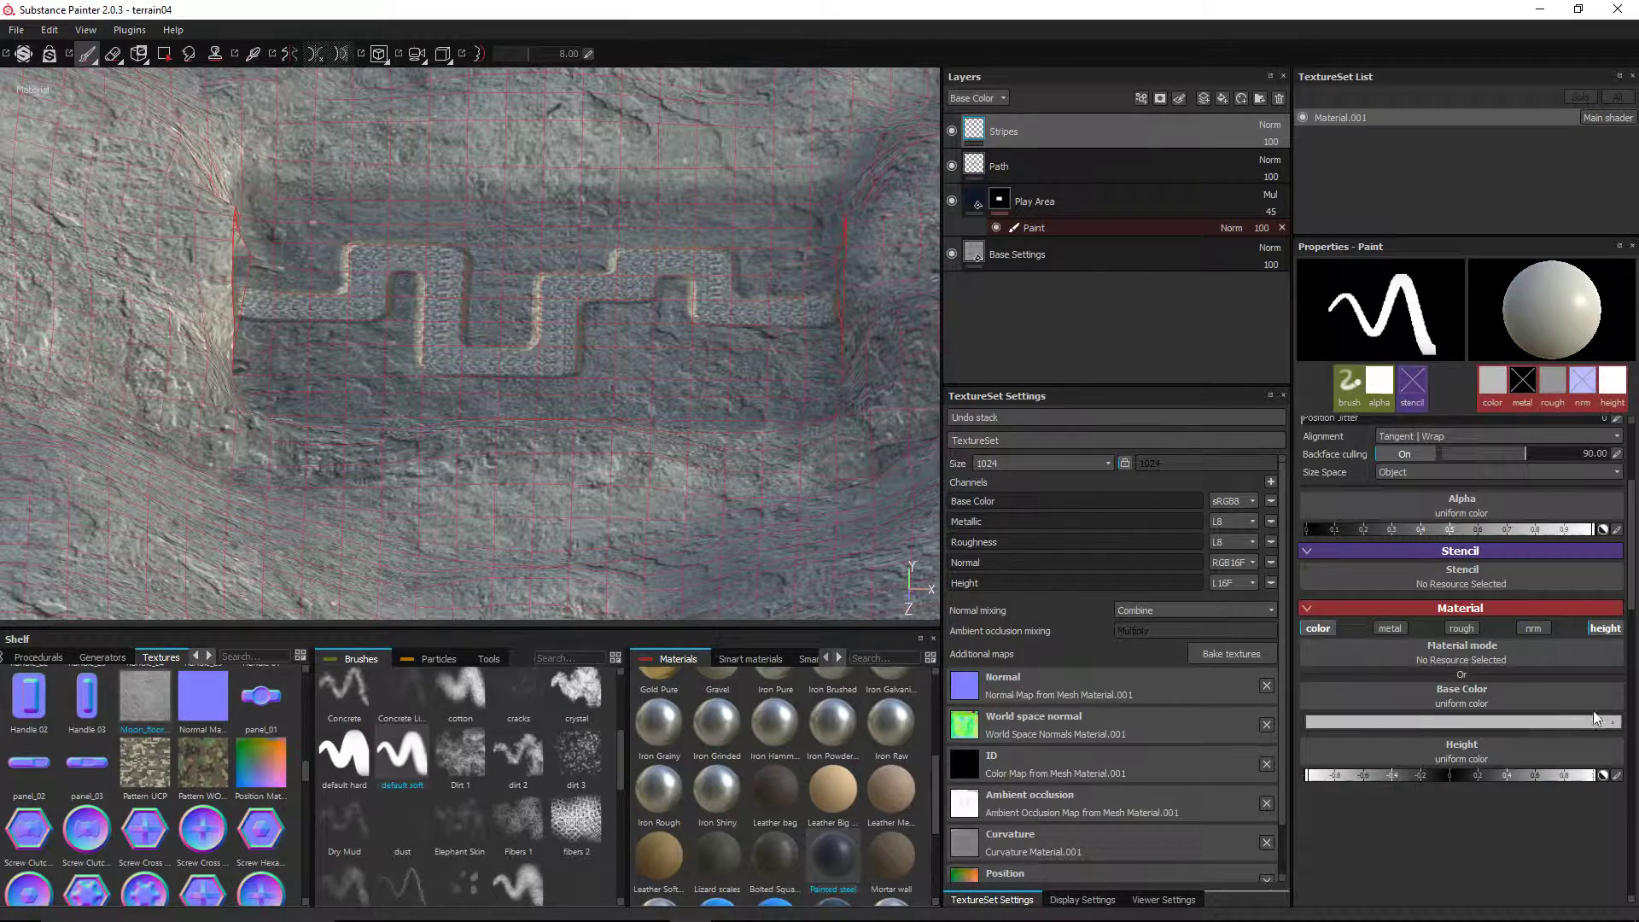
- Use the yellow-and-black Stripes0067_1_S (2) texture as the brush's base color and disable its height channel
left_click(1596, 707)
left_click_drag(1634, 726, 1633, 856)
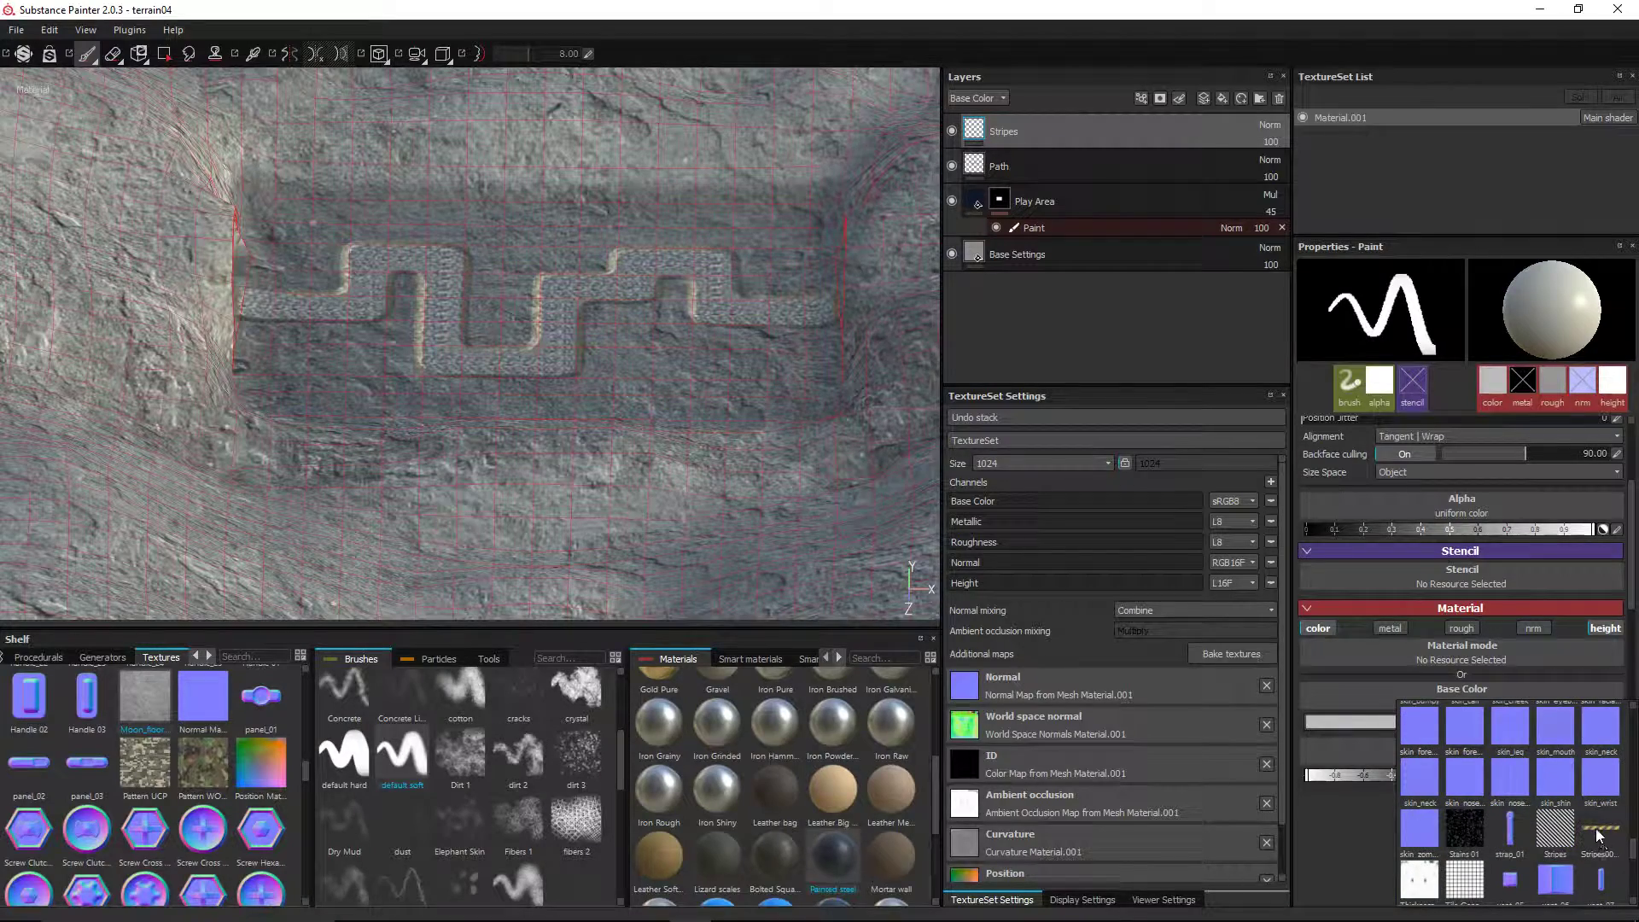
left_click(1599, 830)
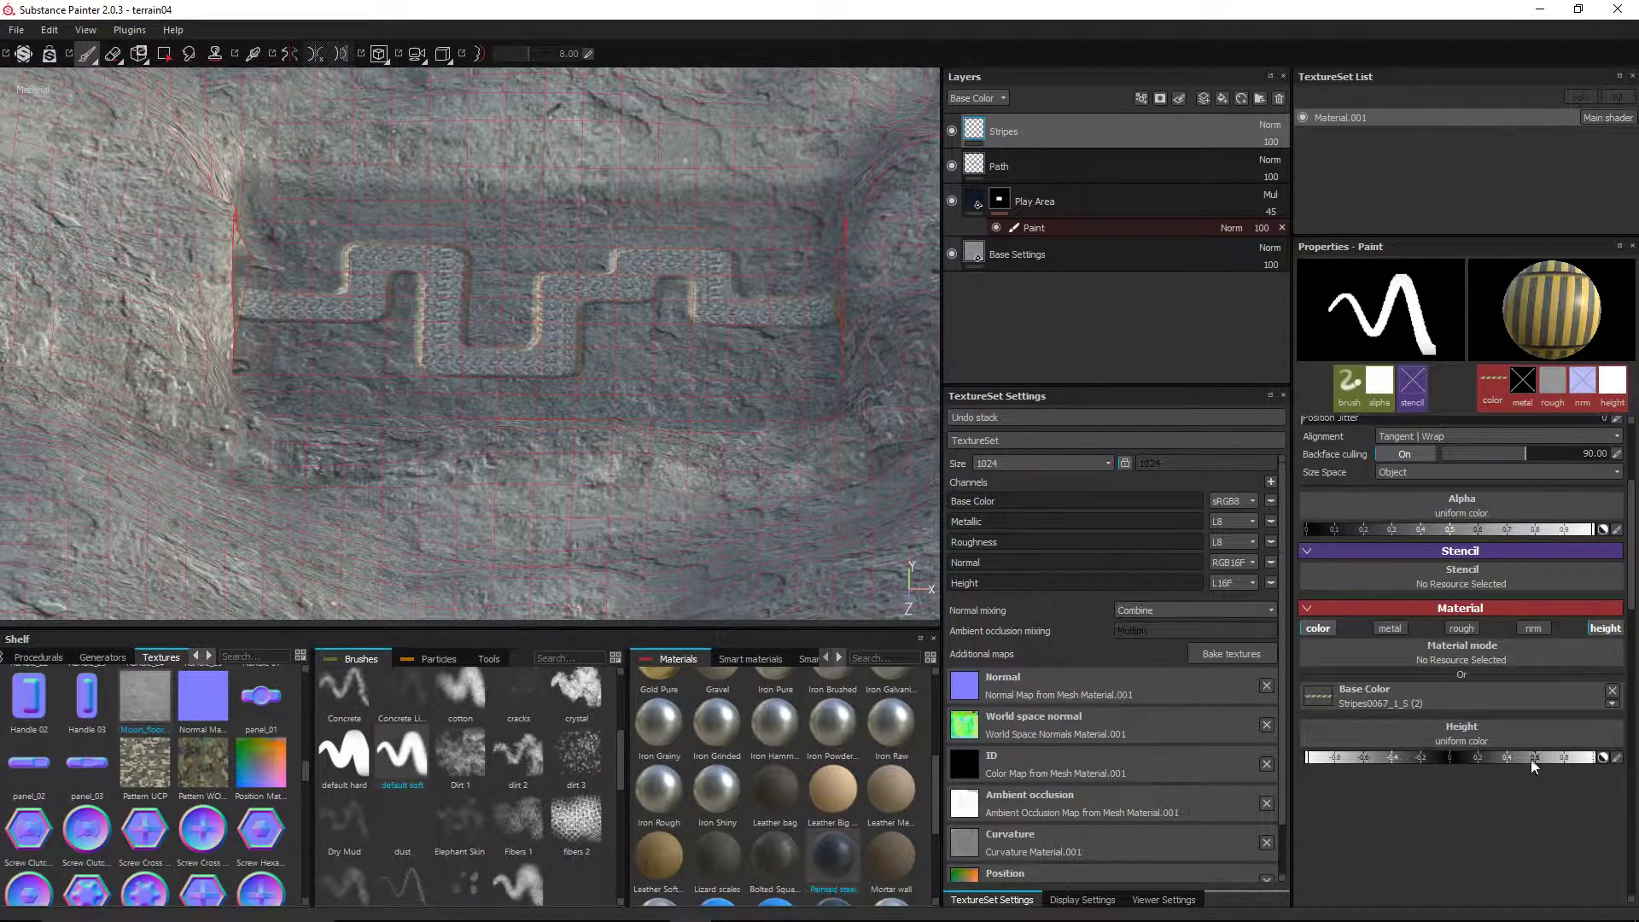
left_click(1603, 629)
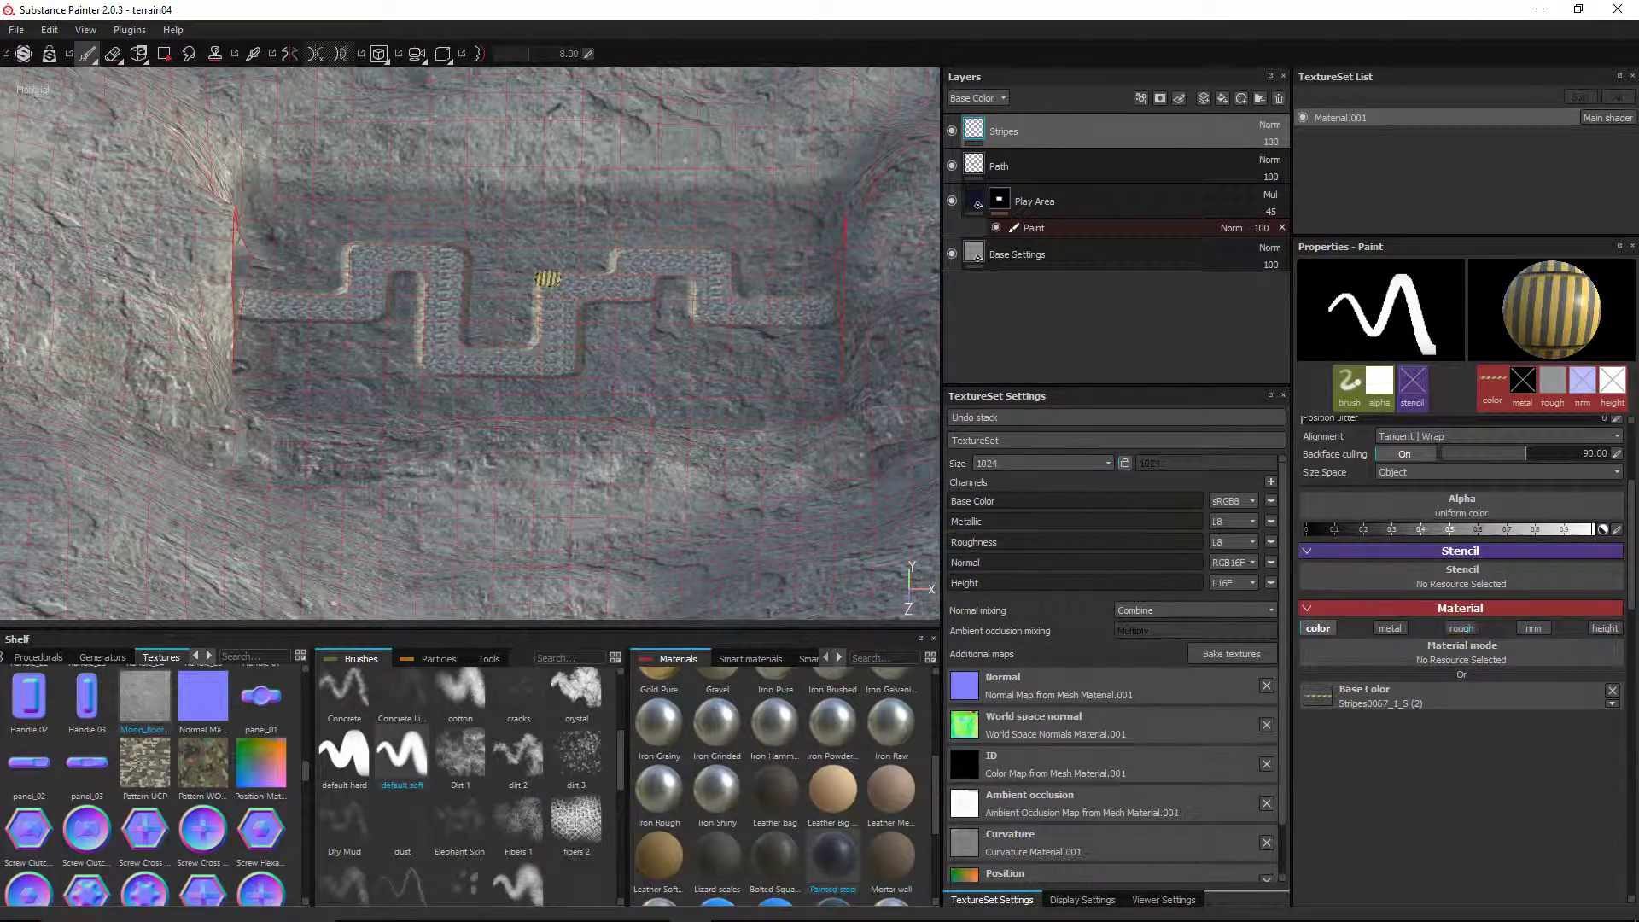
- Enlarge the brush and paint a straight striped line along one long edge of the play area on the Stripes layer
scroll(548, 276, "up", 2)
middle_click_drag(553, 267, 640, 504, "alt")
left_click_drag(470, 296, 453, 251, "alt")
right_click_drag(293, 256, 312, 256, "ctrl")
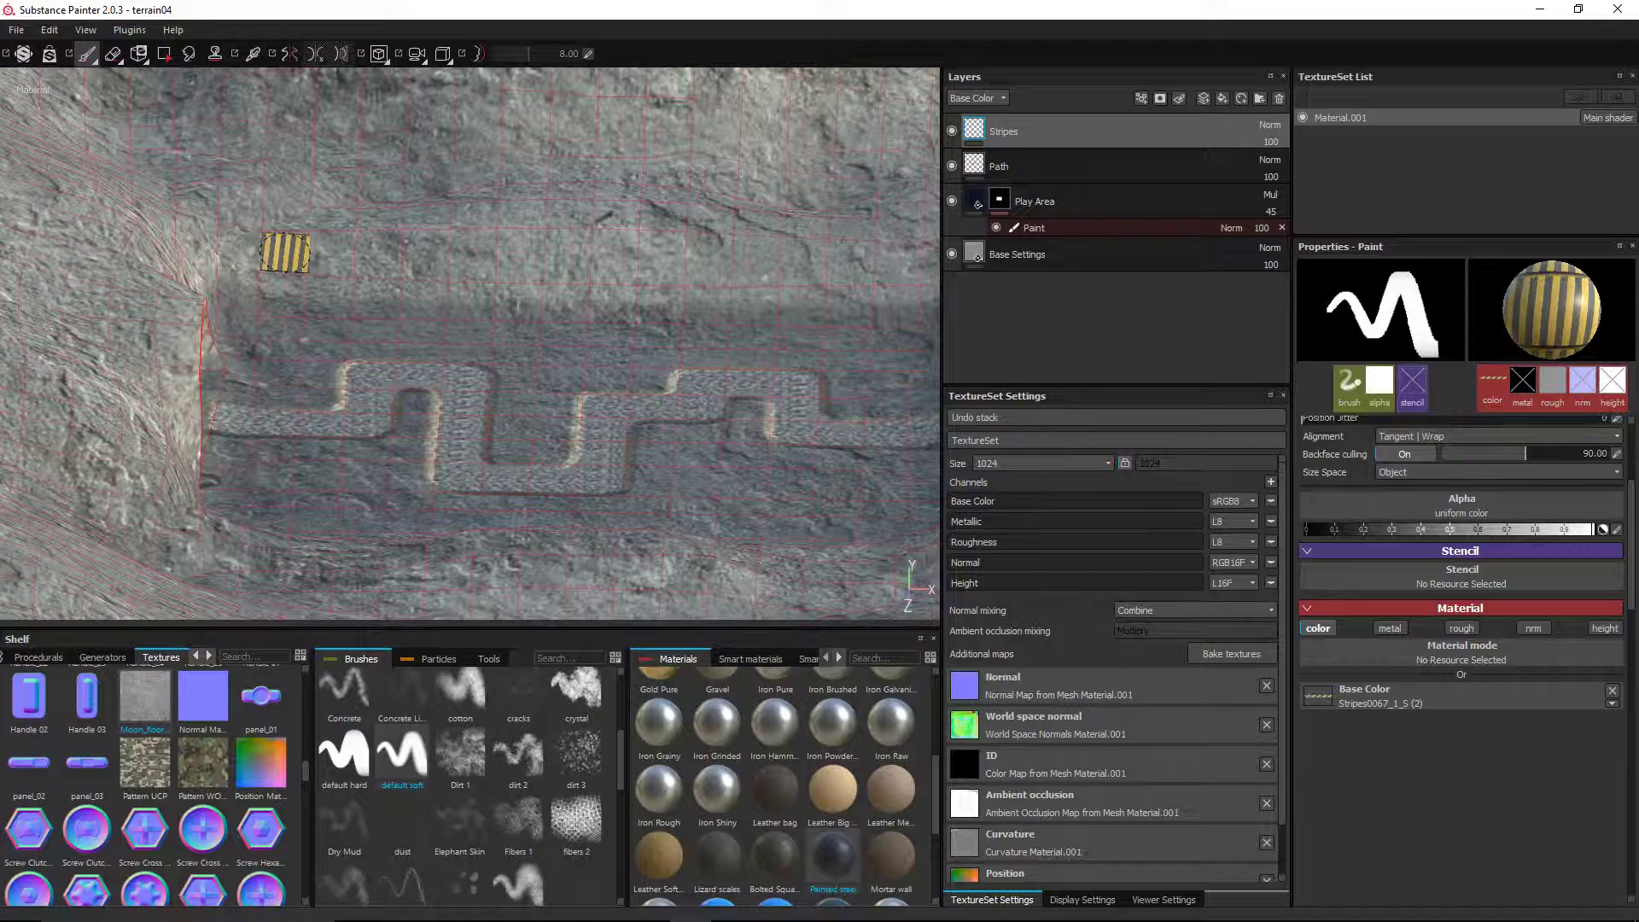
left_click(284, 252)
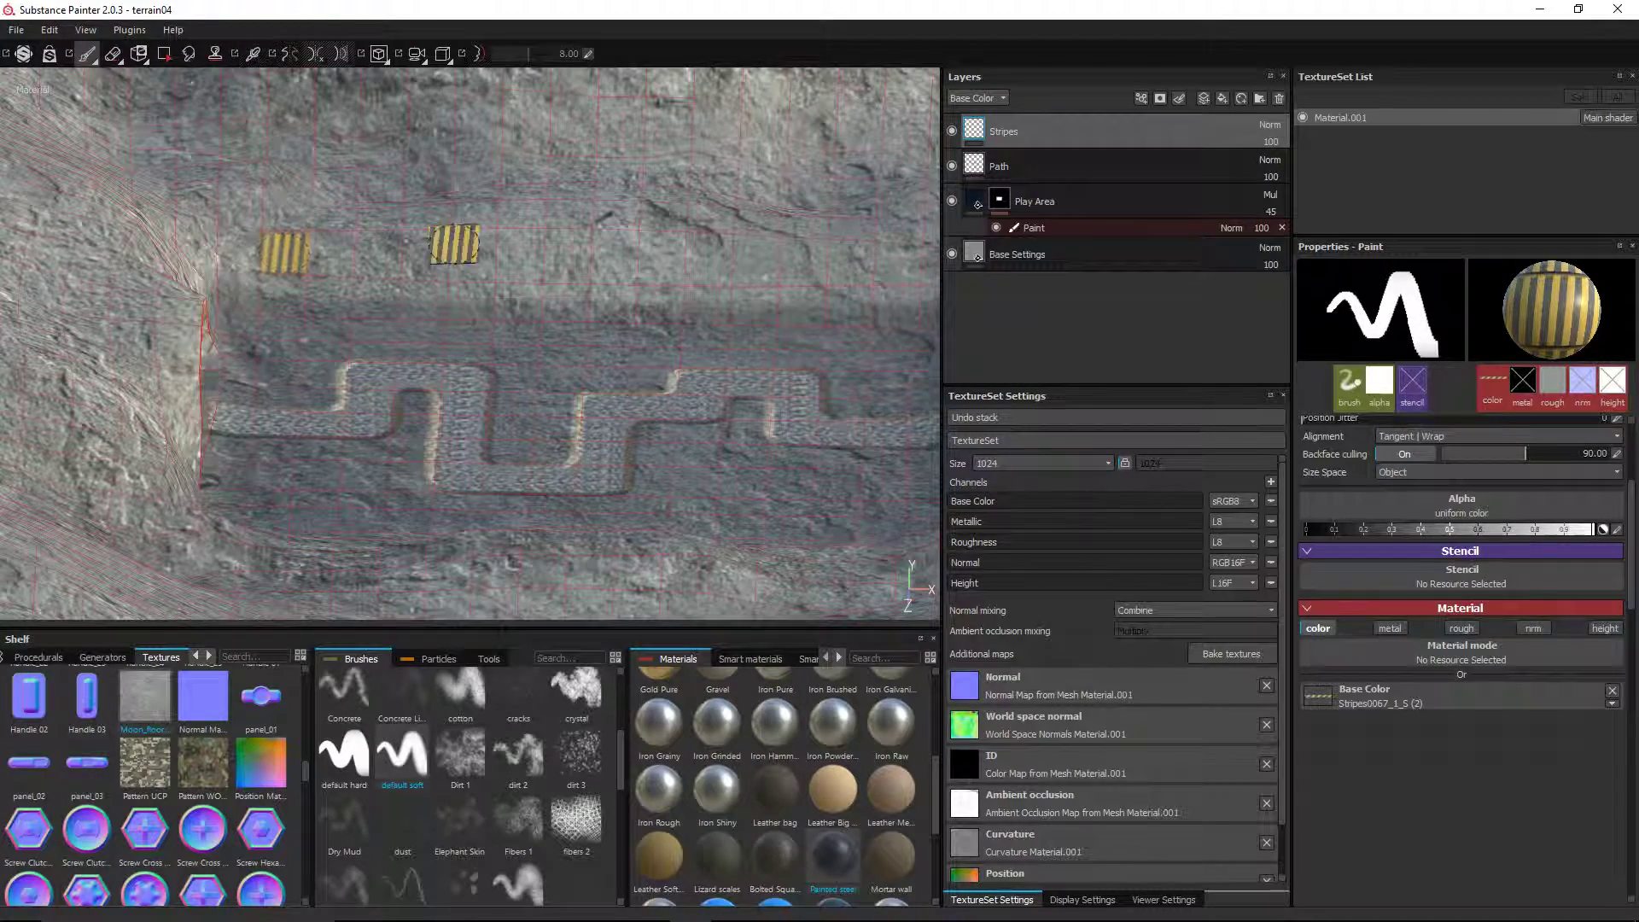
key("shift")
left_click(895, 265, "shift")
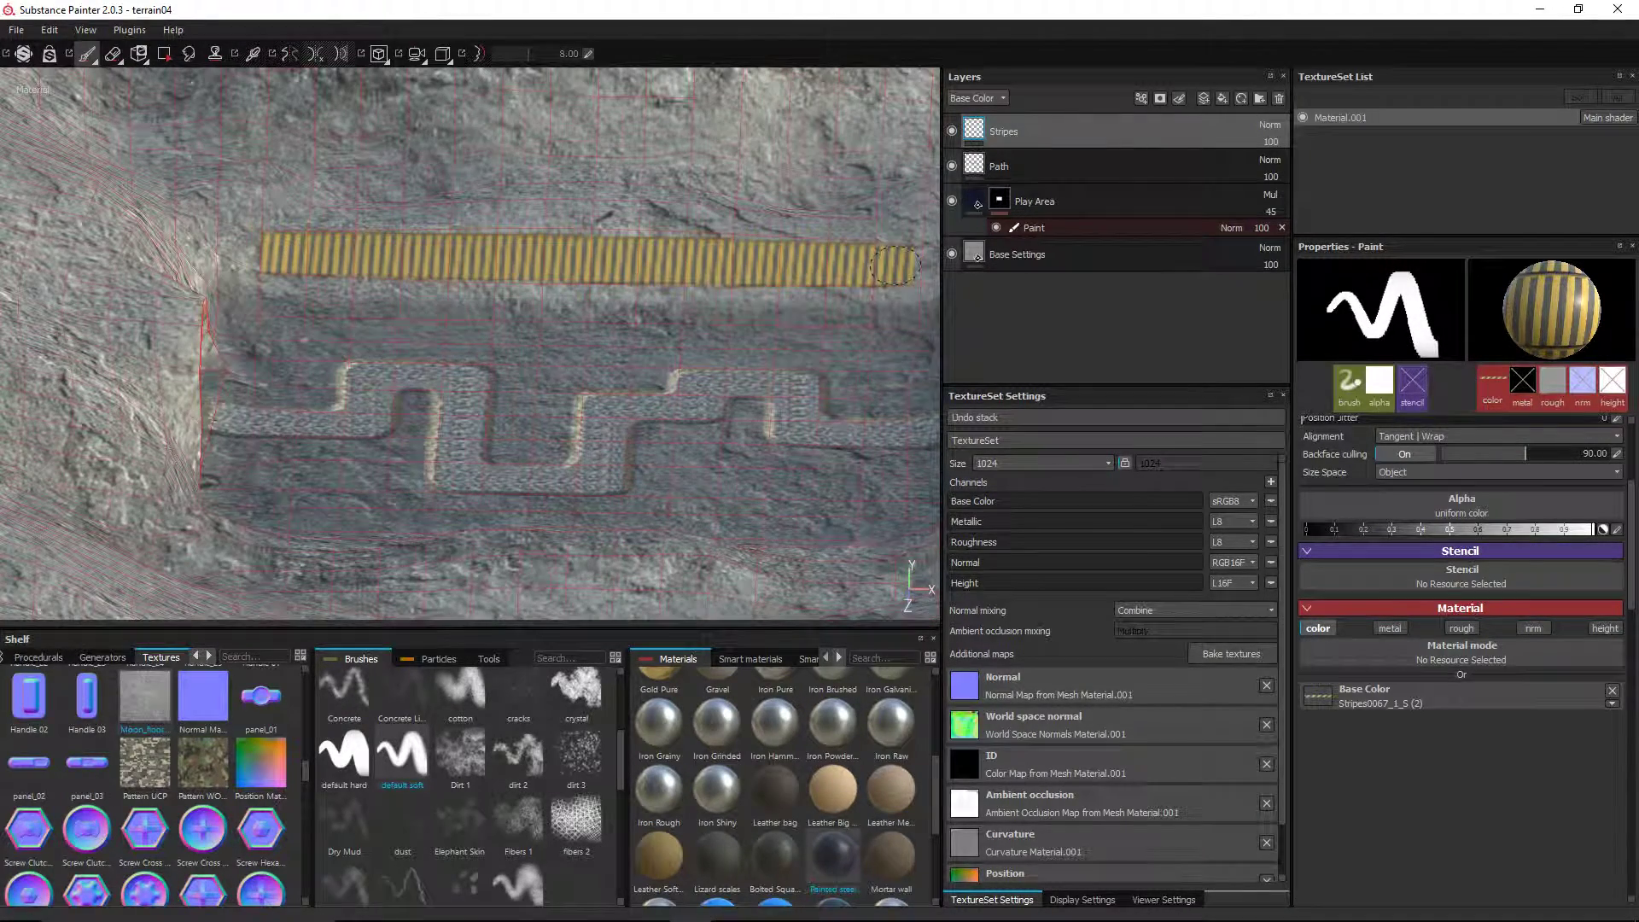
- Try to paint a straight striped line along the opposite long edge of the play area
scroll(672, 266, "down", 1)
mouse_move(741, 279)
left_mouse_down("alt")
mouse_move(529, 334)
mouse_move(351, 246)
left_mouse_up("alt")
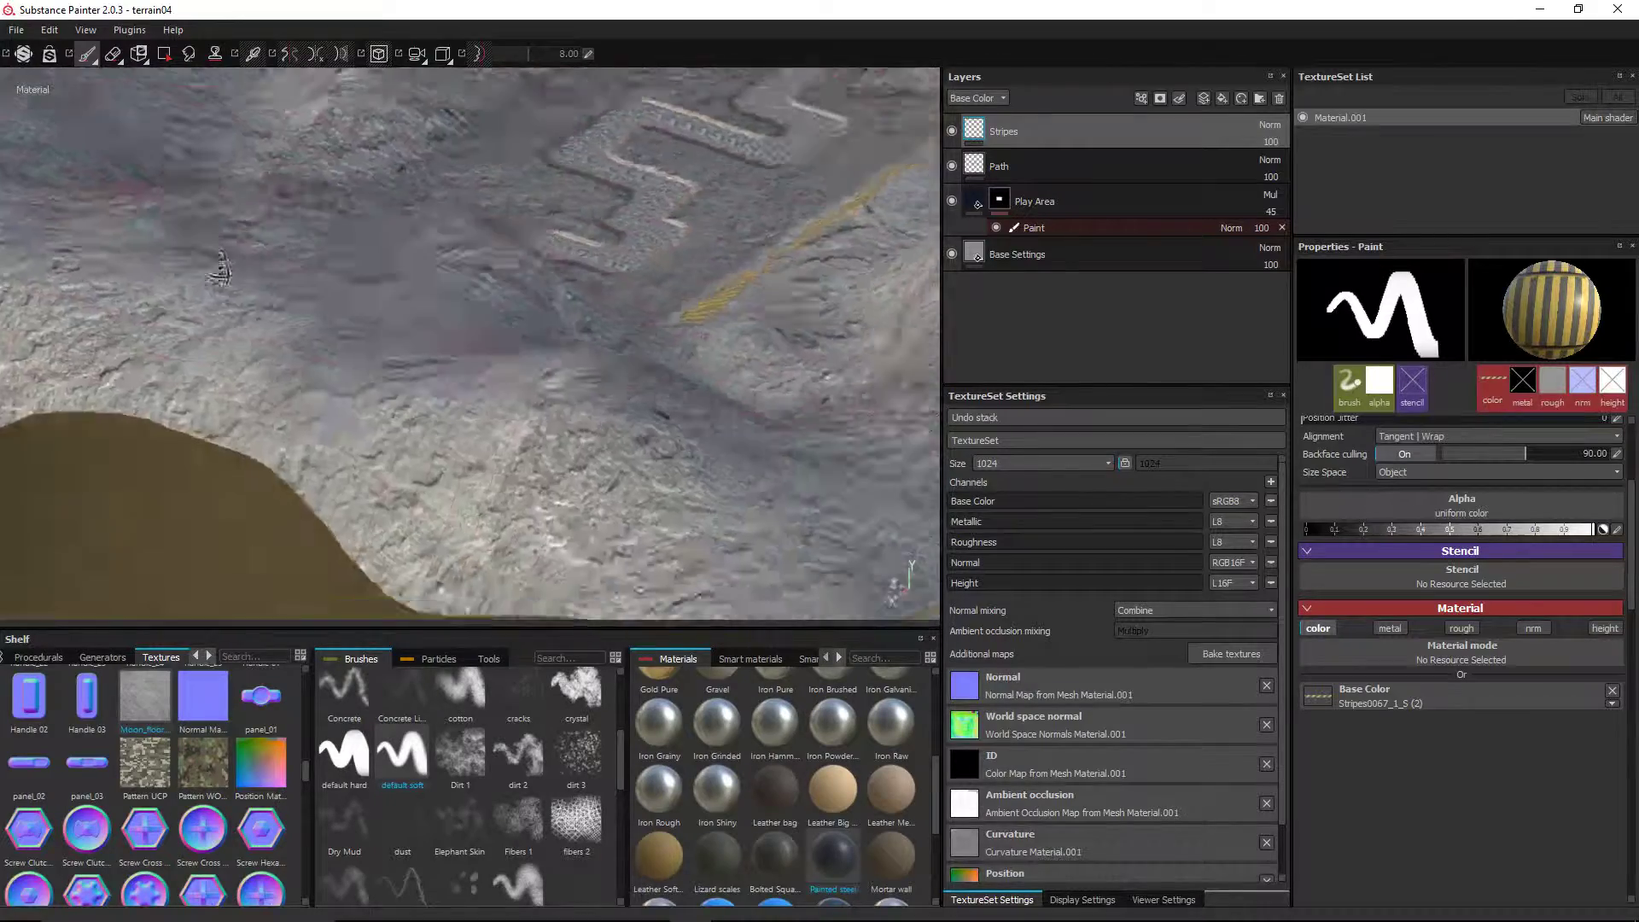
scroll(351, 246, "down", 1)
middle_click_drag(730, 246, 700, 391, "alt")
left_click_drag(700, 391, 571, 435, "alt")
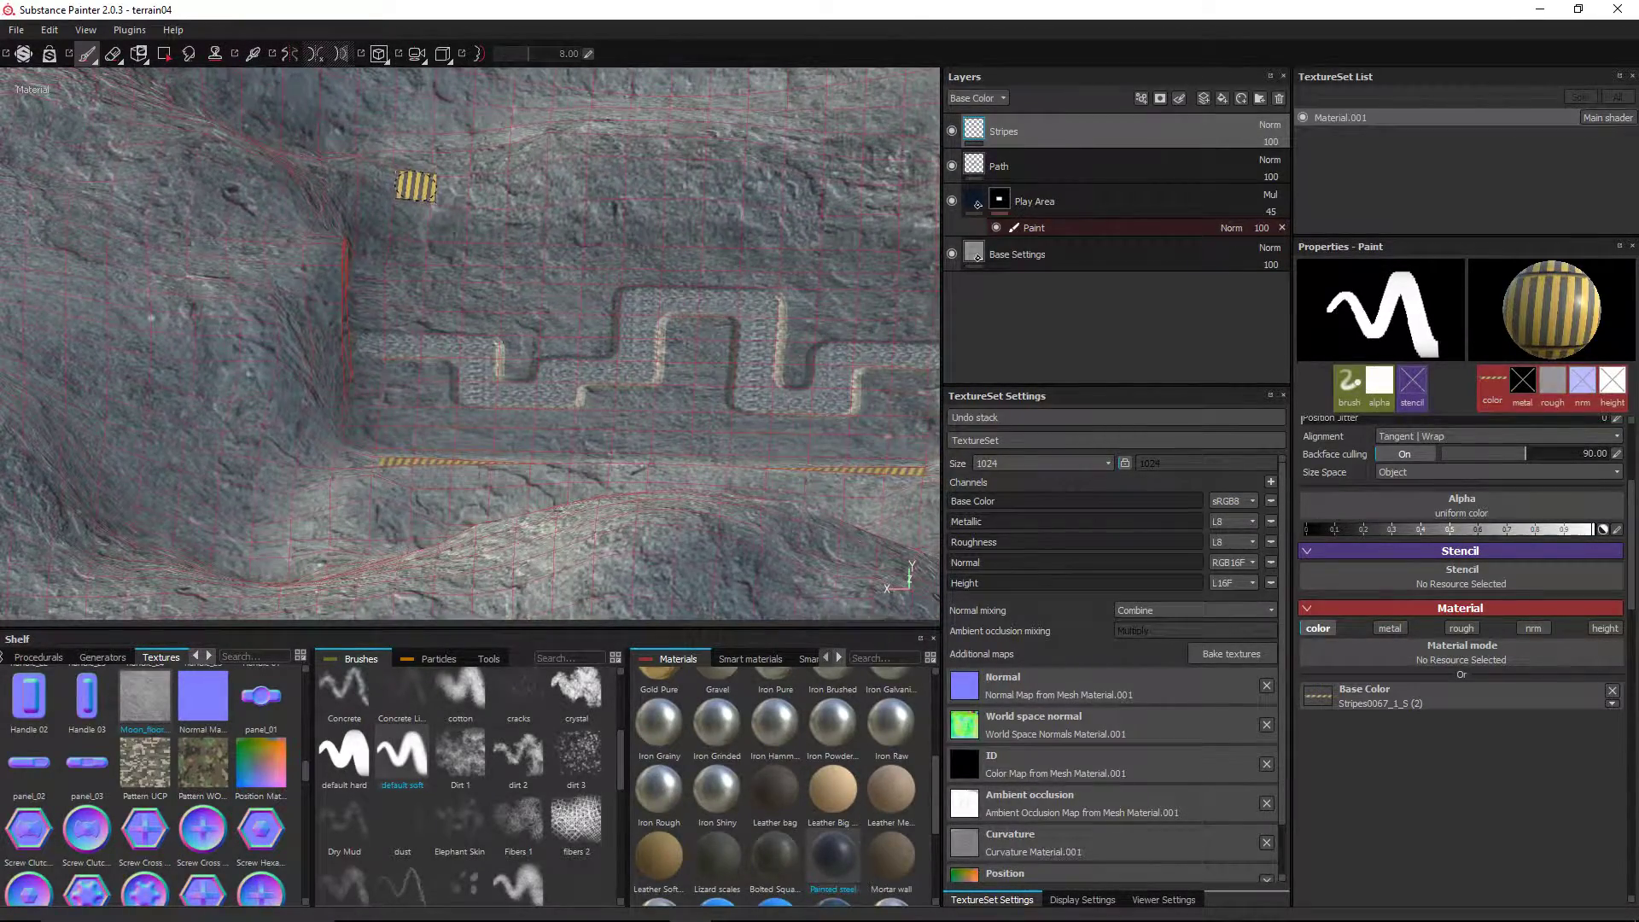
mouse_move(715, 233)
left_mouse_down("alt")
mouse_move(329, 242)
mouse_move(722, 229)
left_mouse_up("alt")
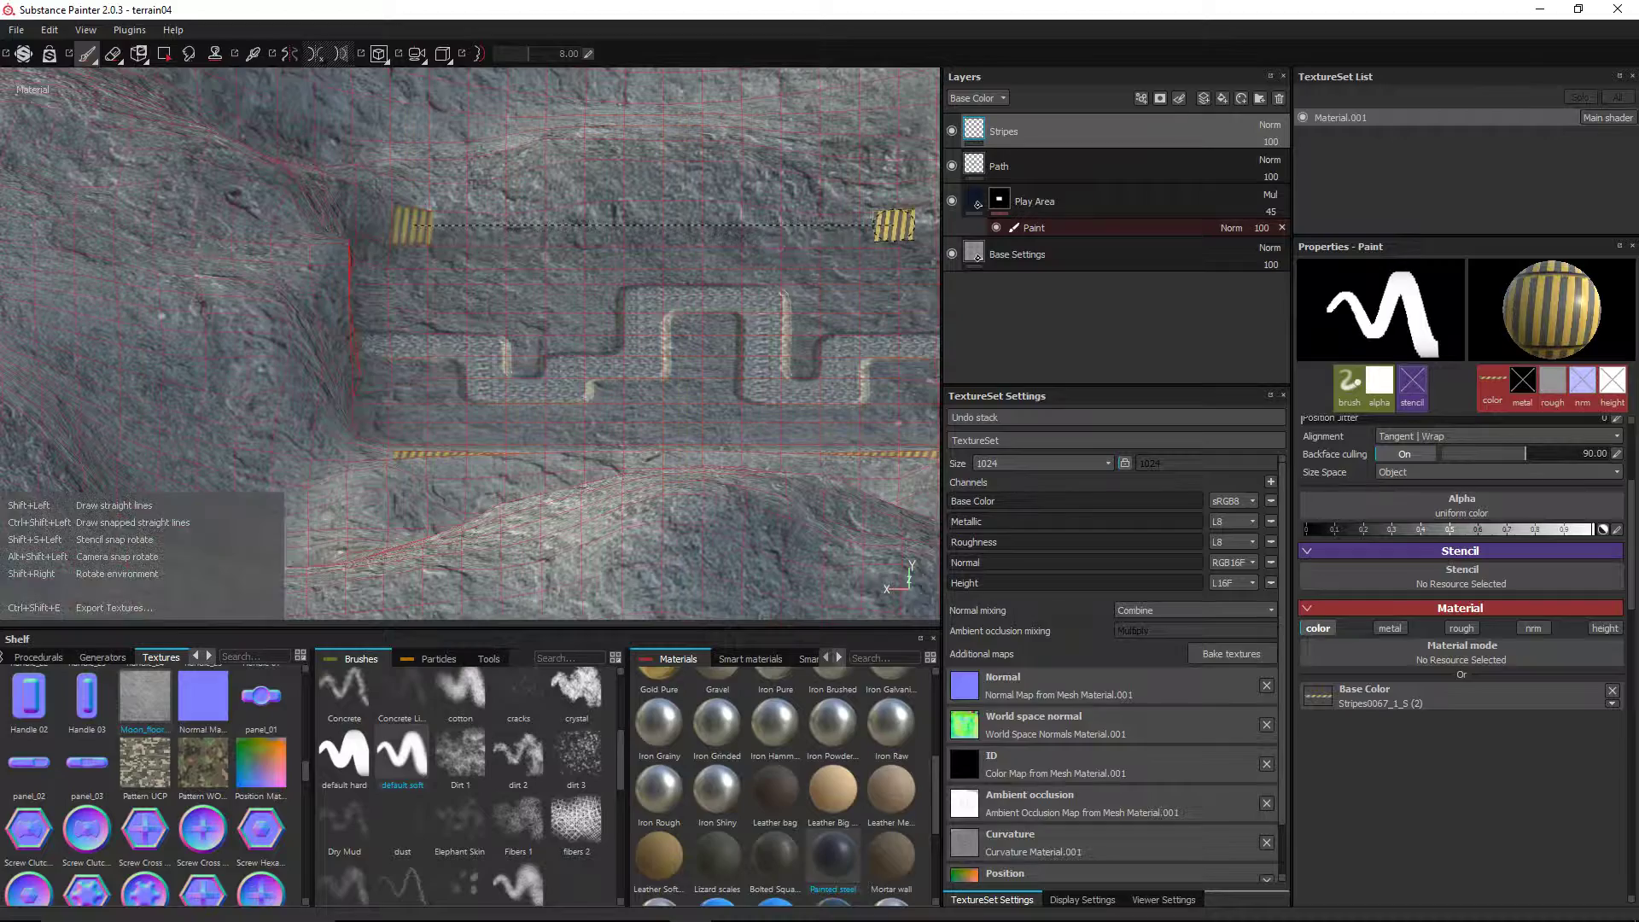
left_click_drag(852, 232, 251, 263, "alt")
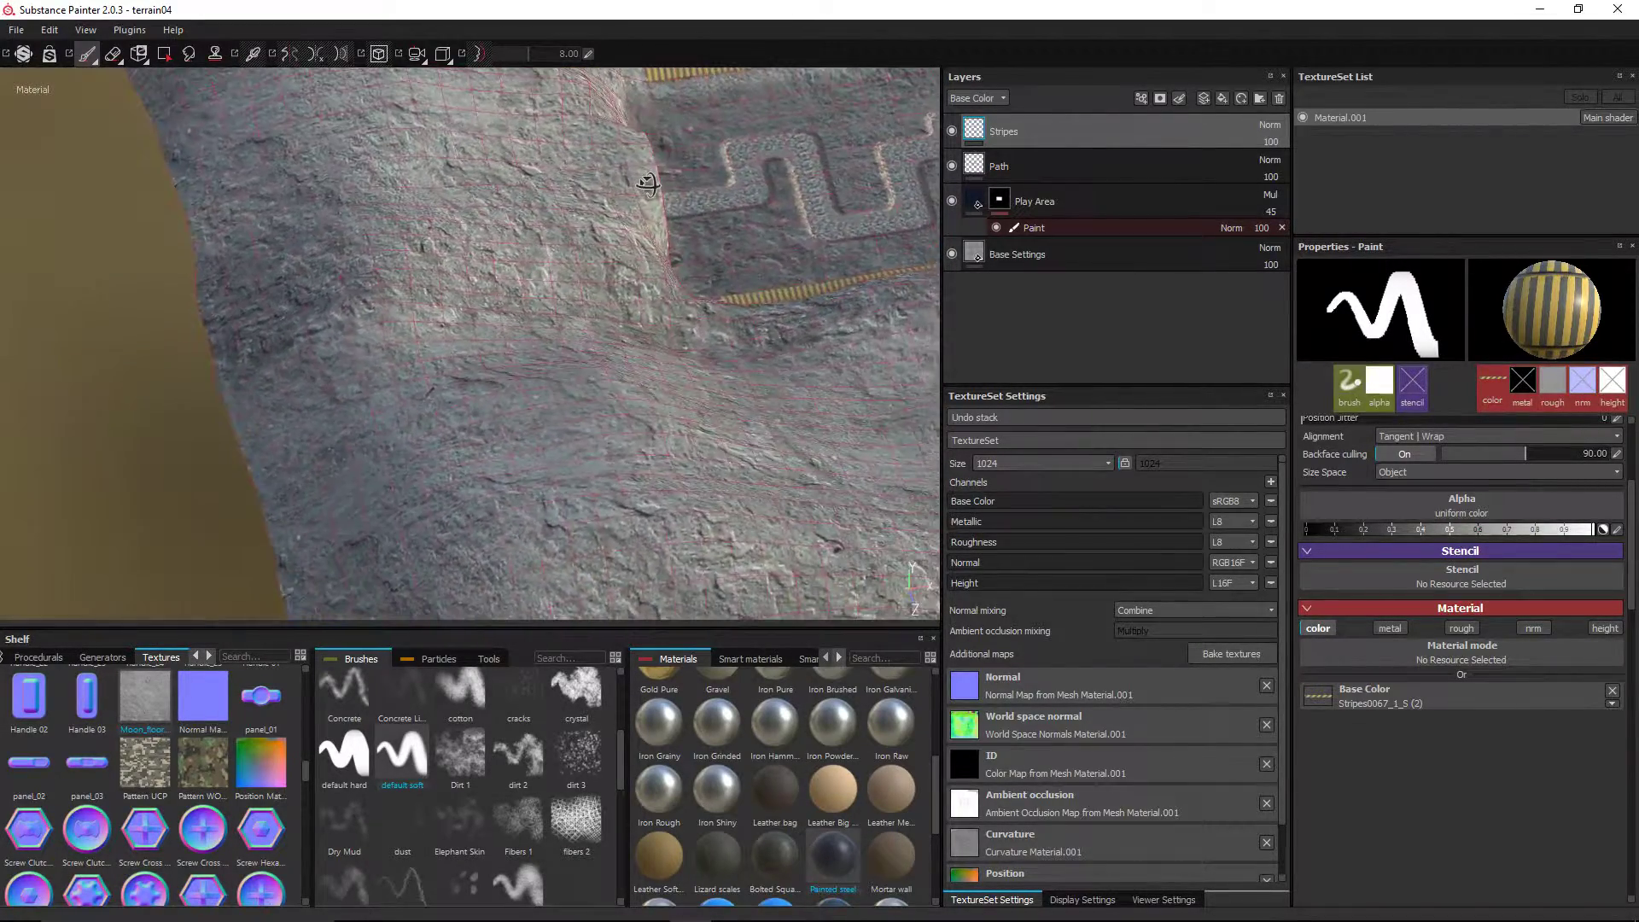
left_click_drag(672, 205, 570, 239, "alt")
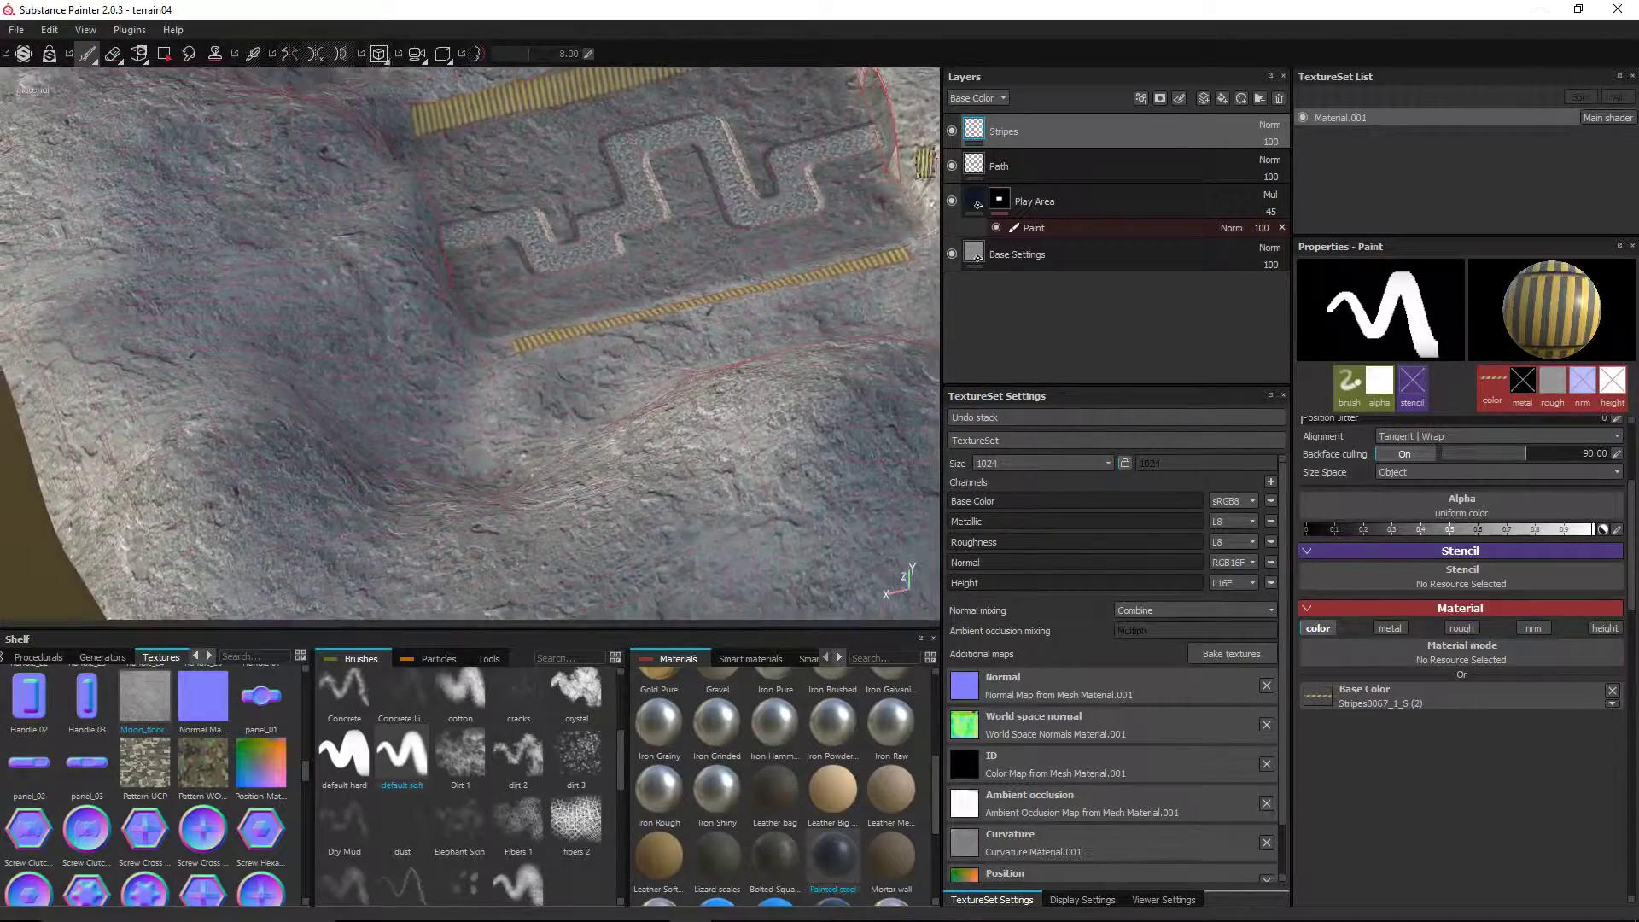
left_click_drag(763, 378, 375, 273, "alt")
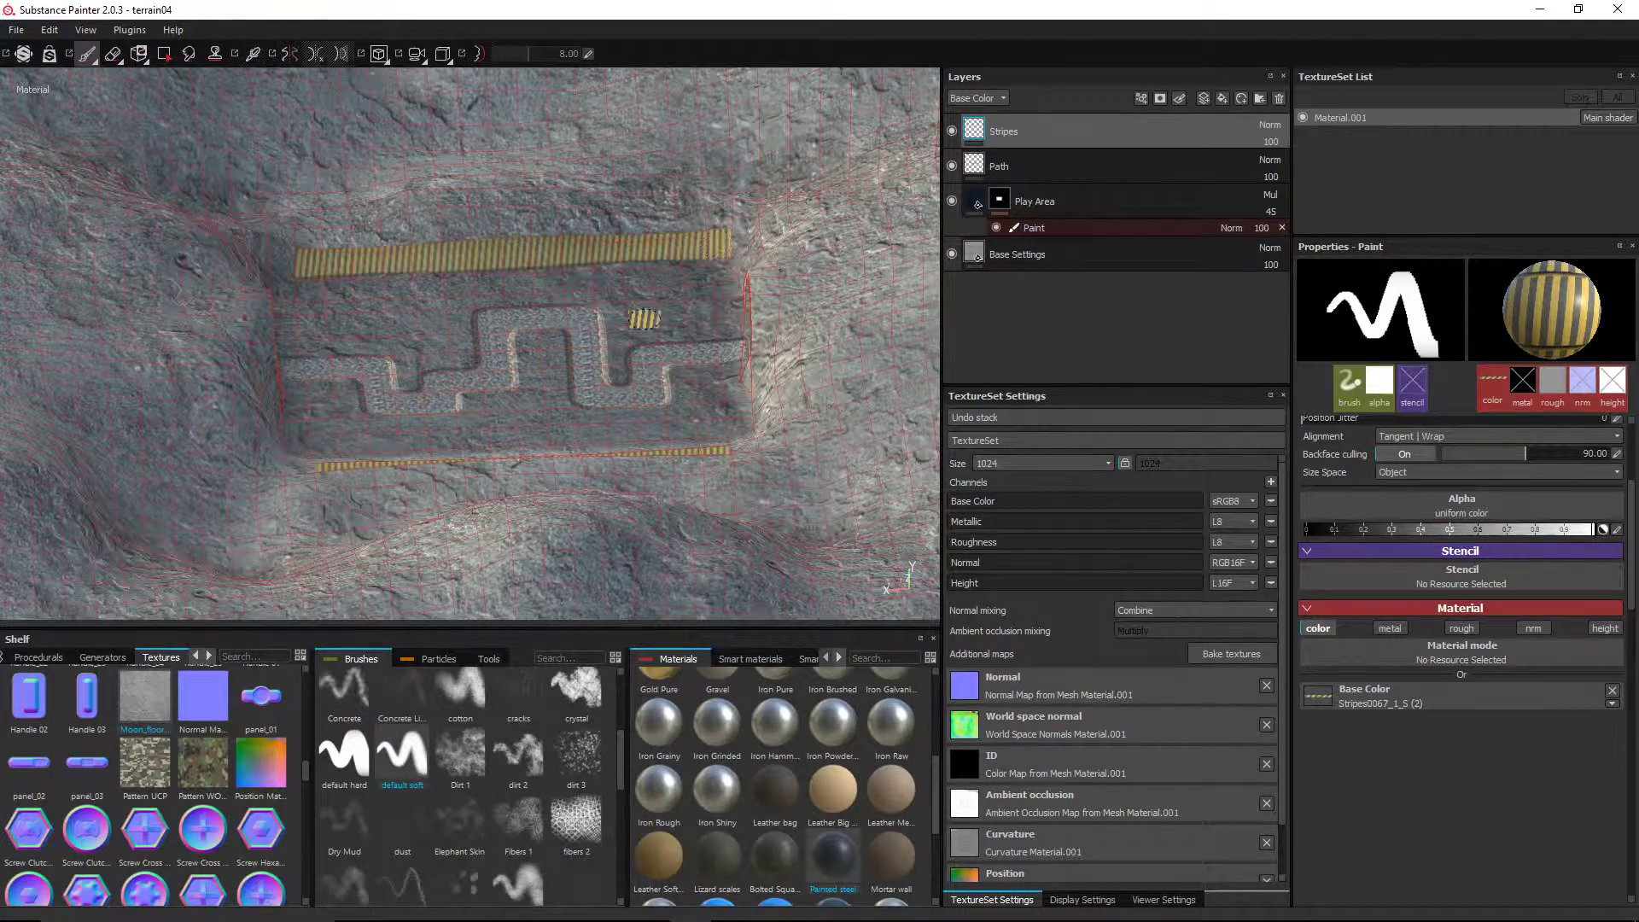
left_click_drag(645, 319, 1145, 362, "alt")
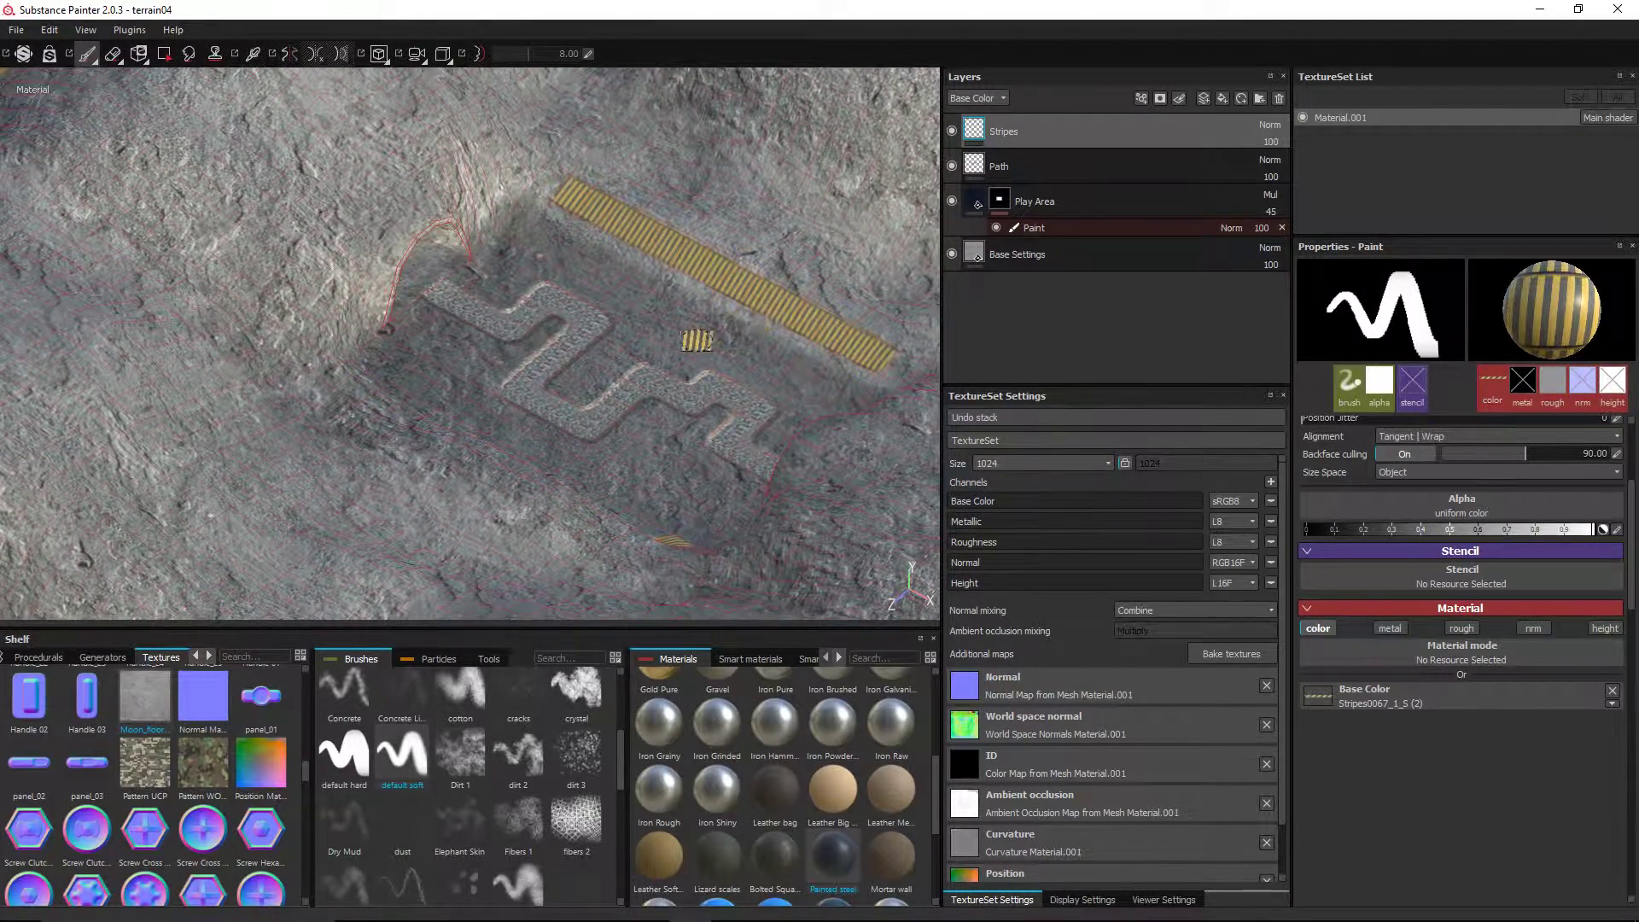
- Paint a straight striped line along the play area's remaining long edge, parallel to the first line
left_click_drag(697, 340, 445, 307, "alt")
left_click_drag(676, 318, 448, 294, "alt")
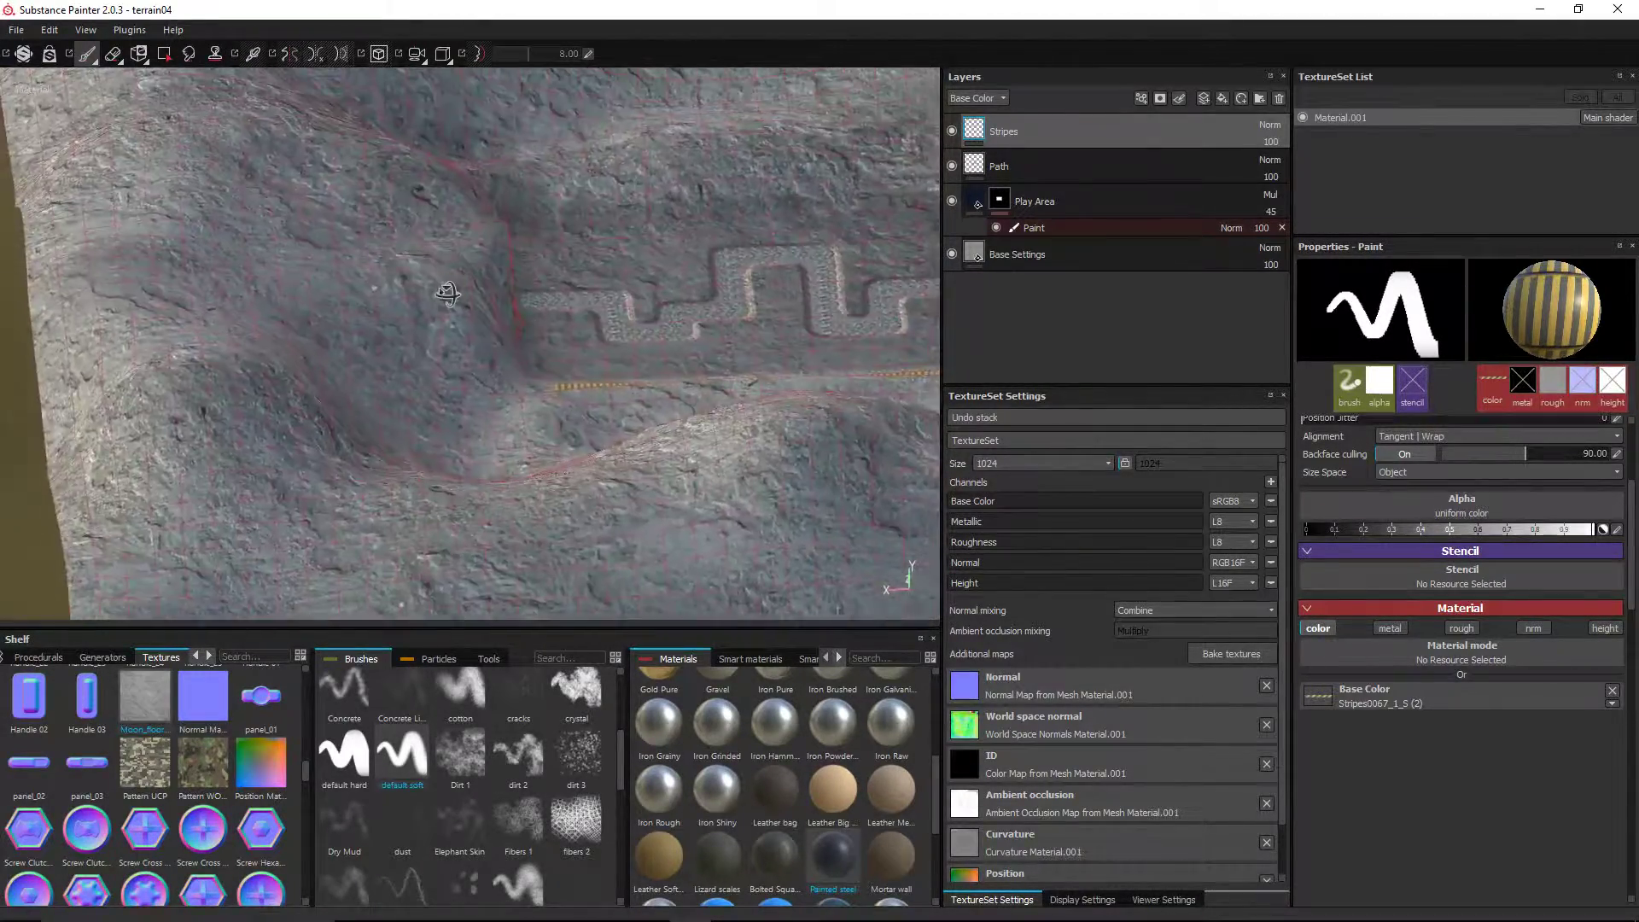
left_click(547, 205)
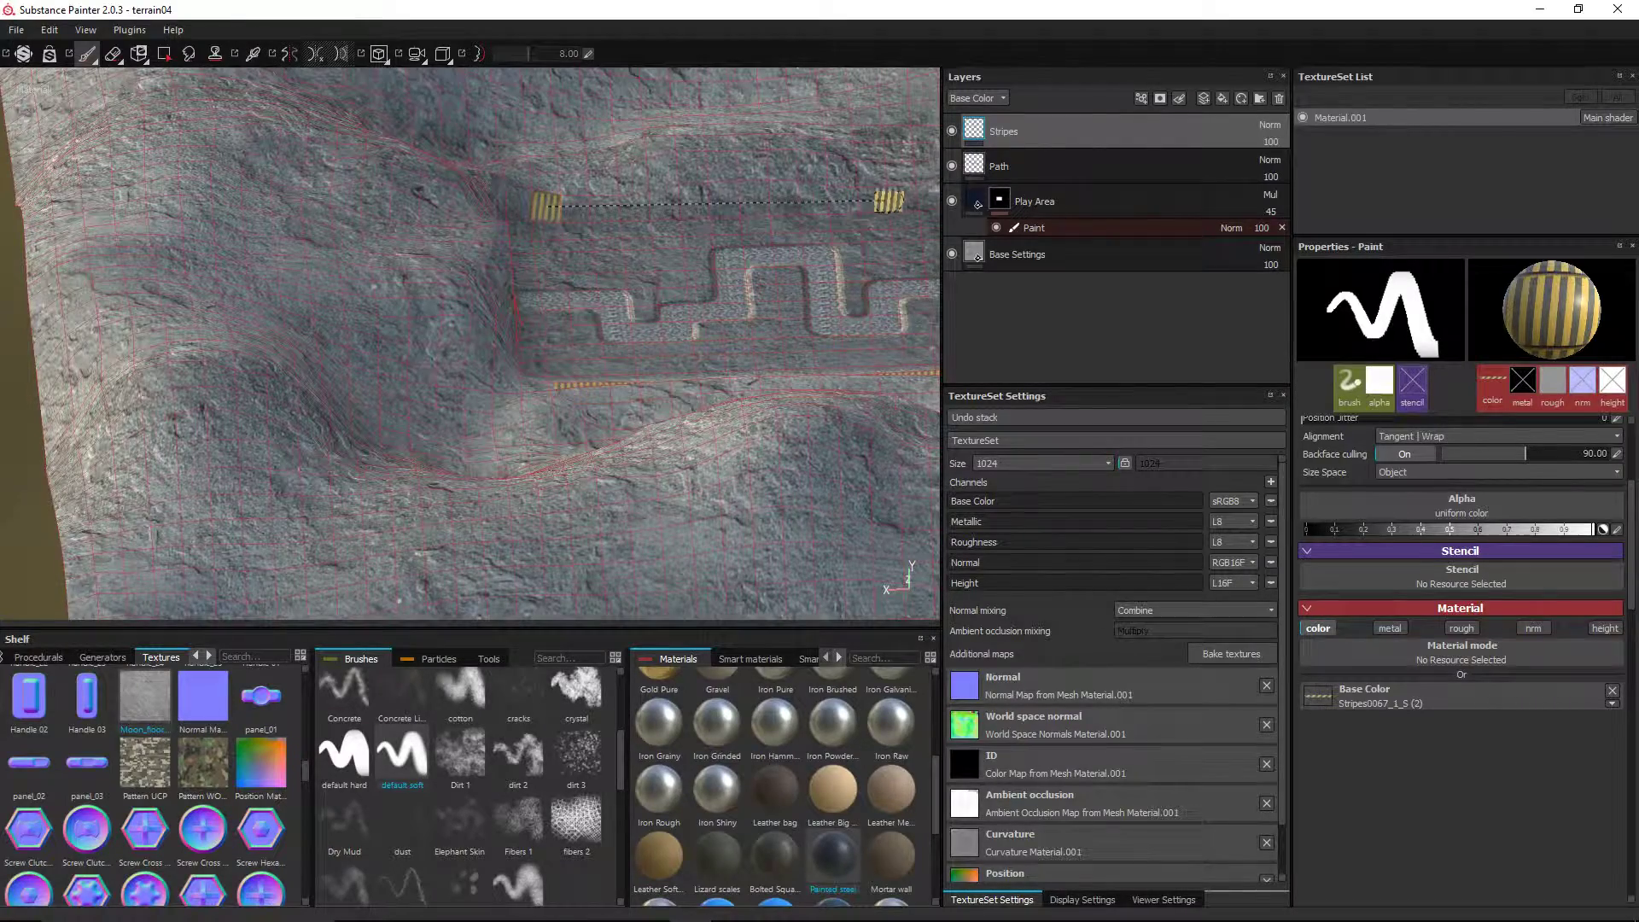
left_click(887, 202, "shift")
- Examine both striped lines and the path from above and from several angles around the terrain
left_click_drag(879, 218, 1063, 284, "alt")
scroll(710, 262, "down", 3)
left_click_drag(620, 211, 860, 205, "alt")
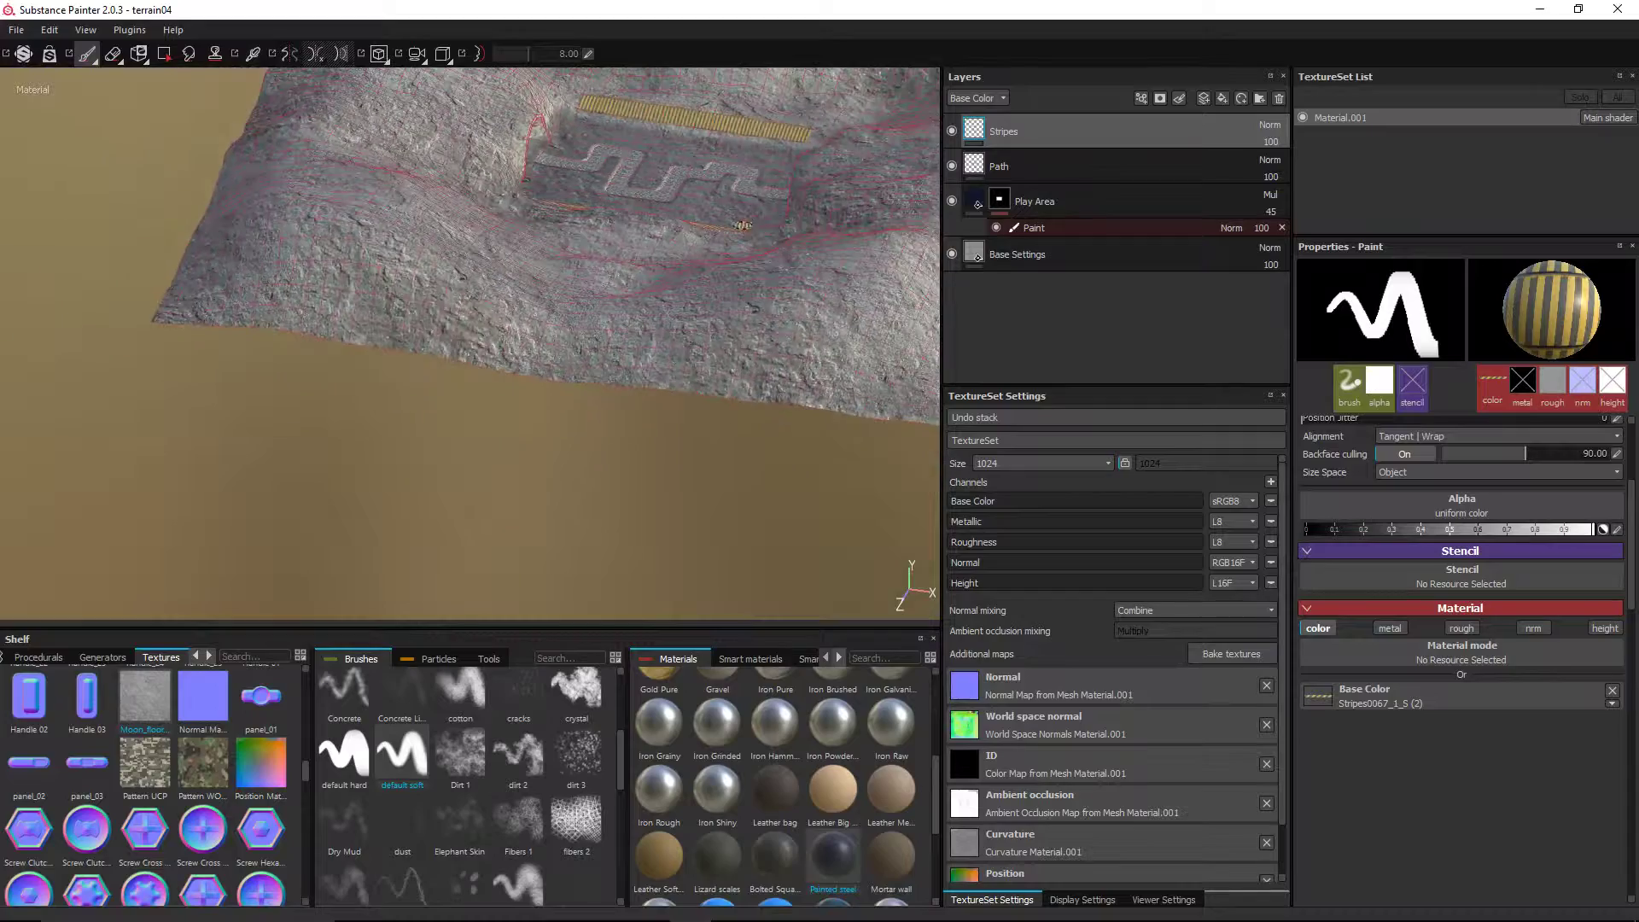
left_click_drag(743, 226, 673, 484, "alt")
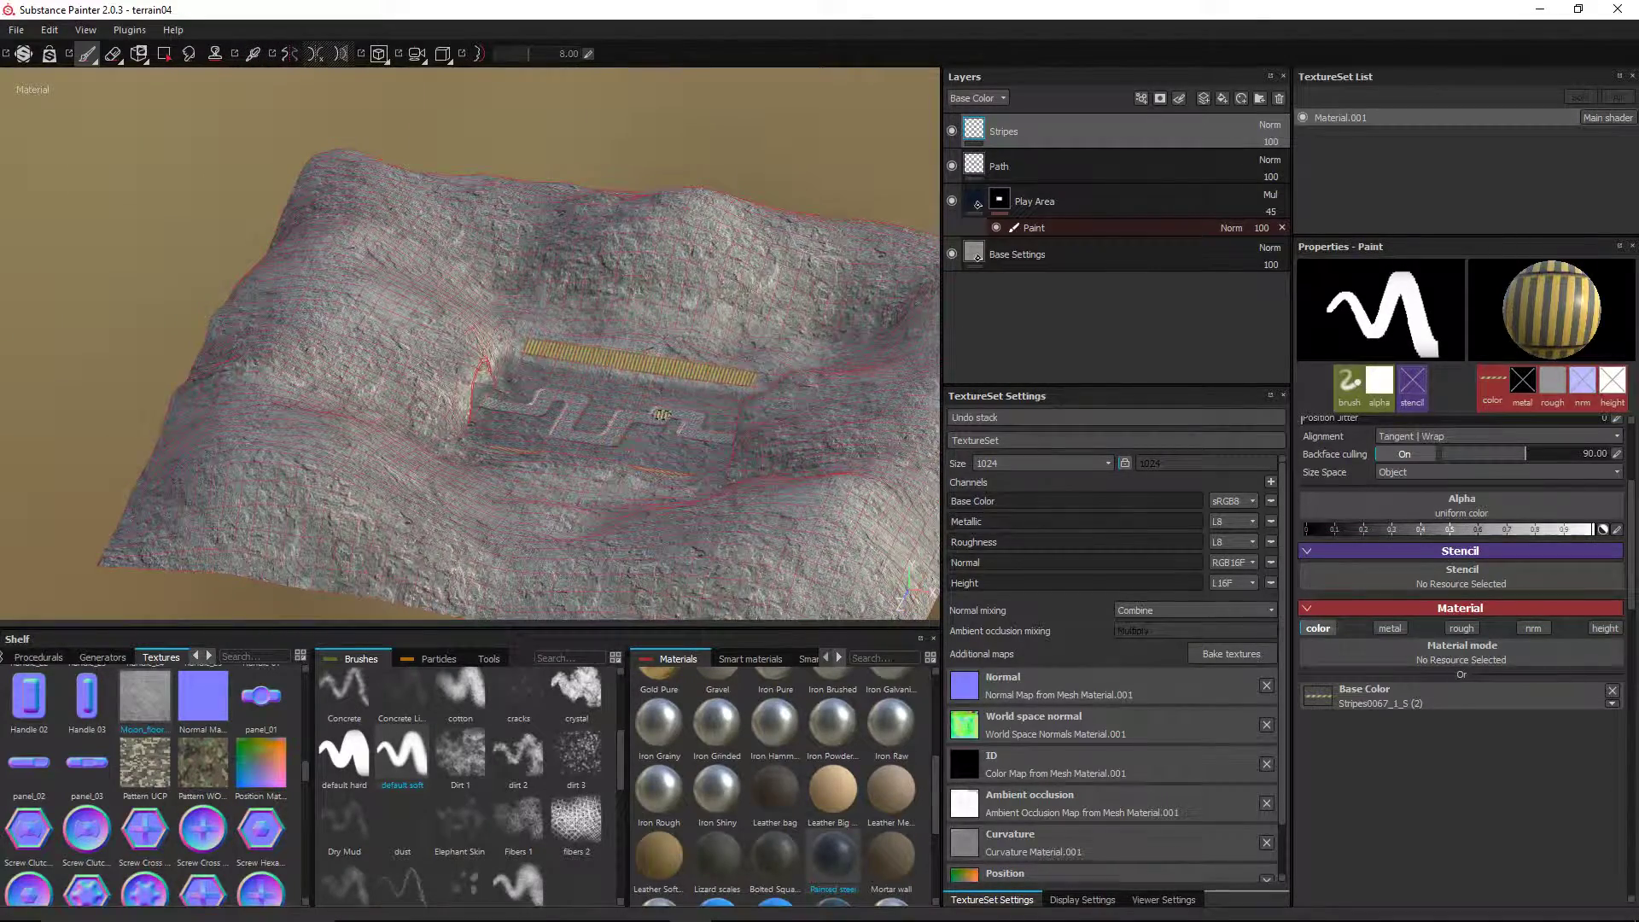
left_click_drag(661, 414, 732, 469, "alt")
scroll(714, 454, "up", 2)
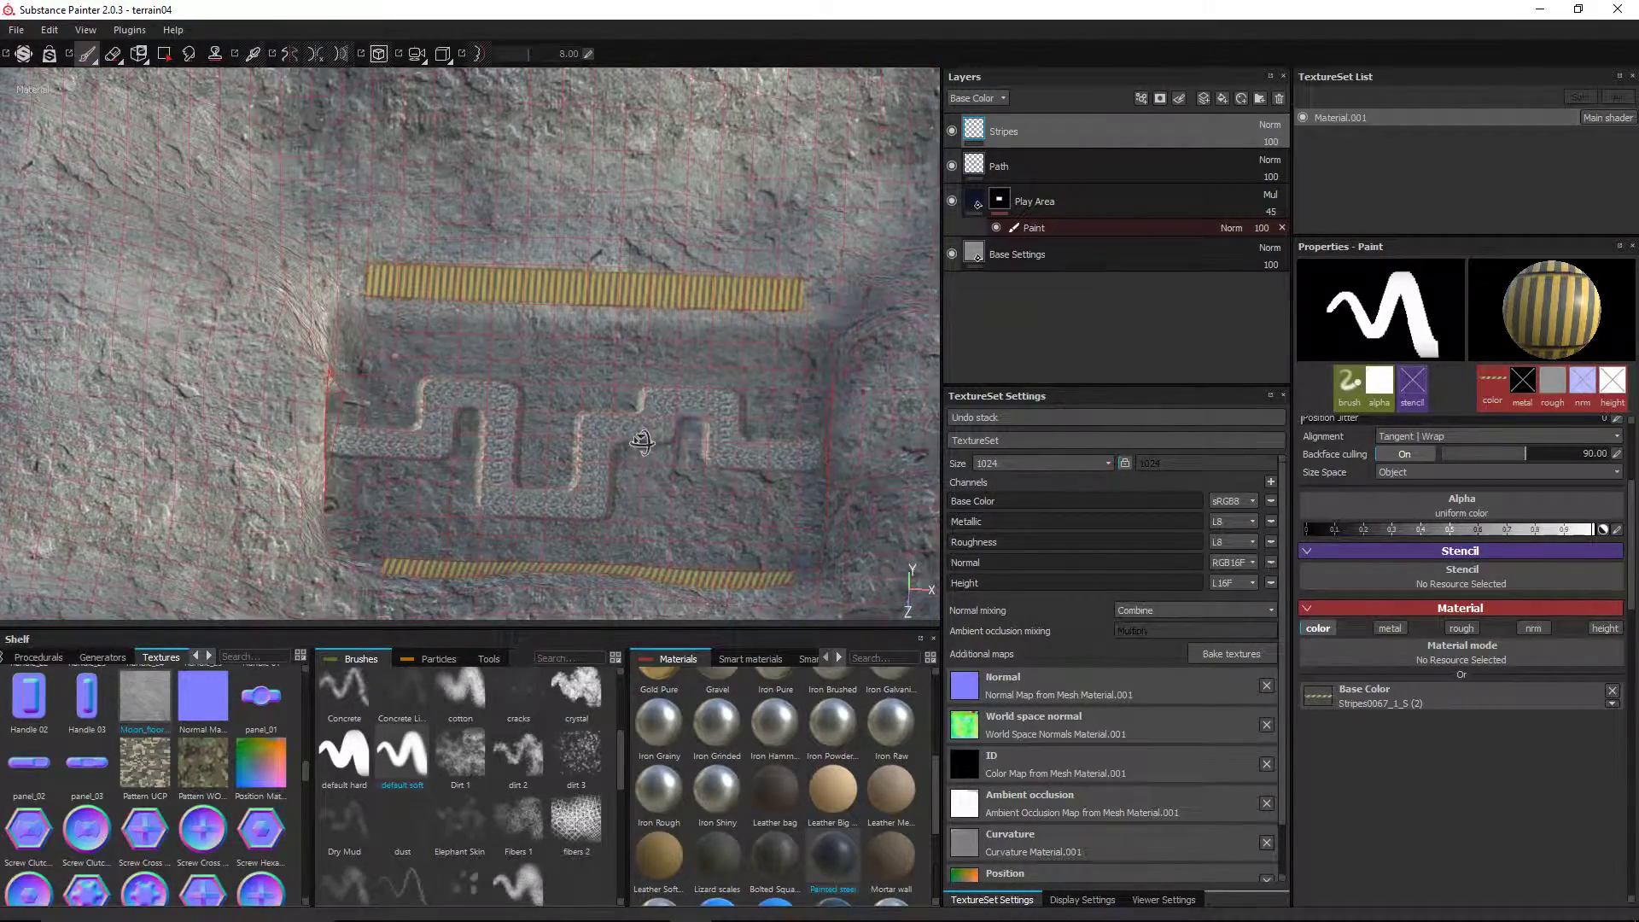
left_click_drag(643, 441, 652, 389, "alt")
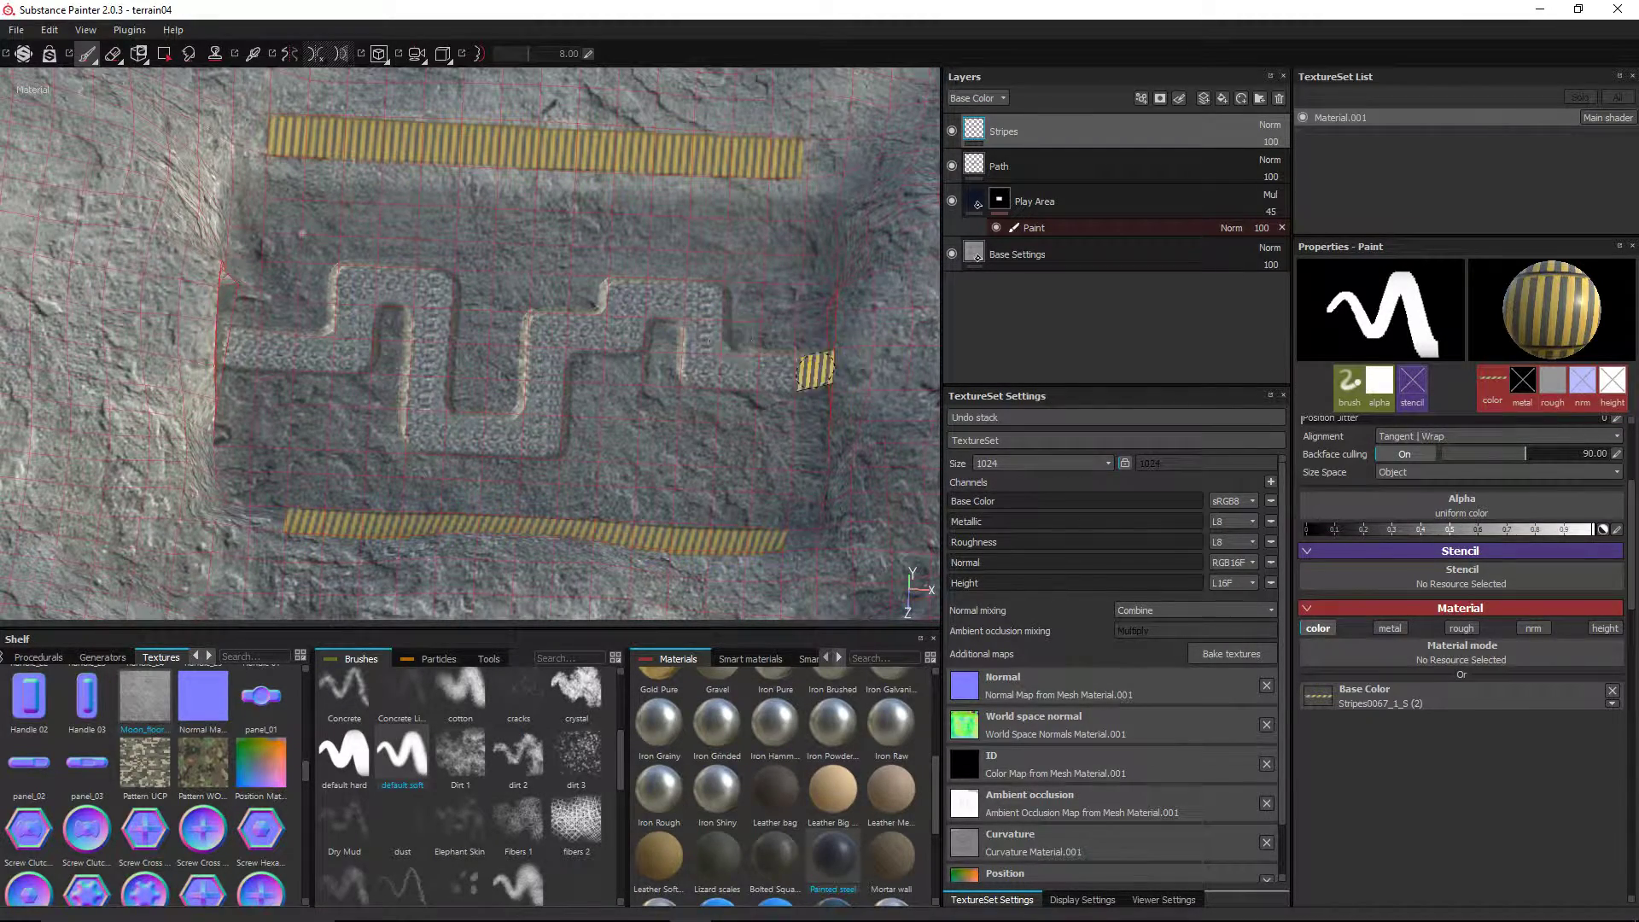
left_click_drag(797, 238, 821, 204, "alt")
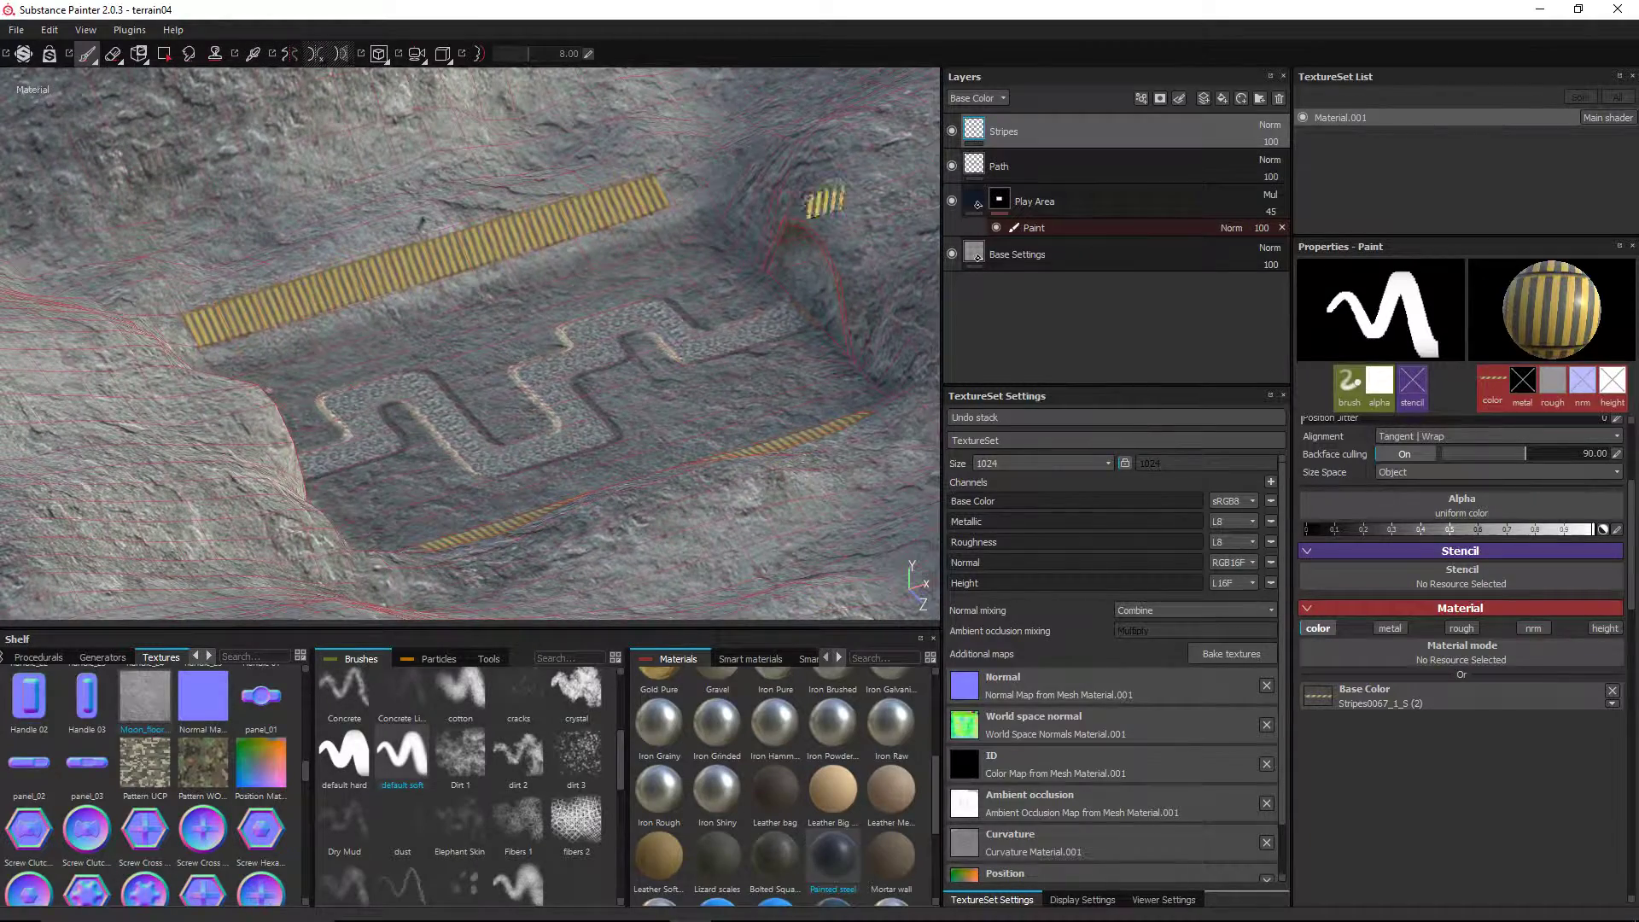
left_click_drag(722, 305, 717, 340, "alt")
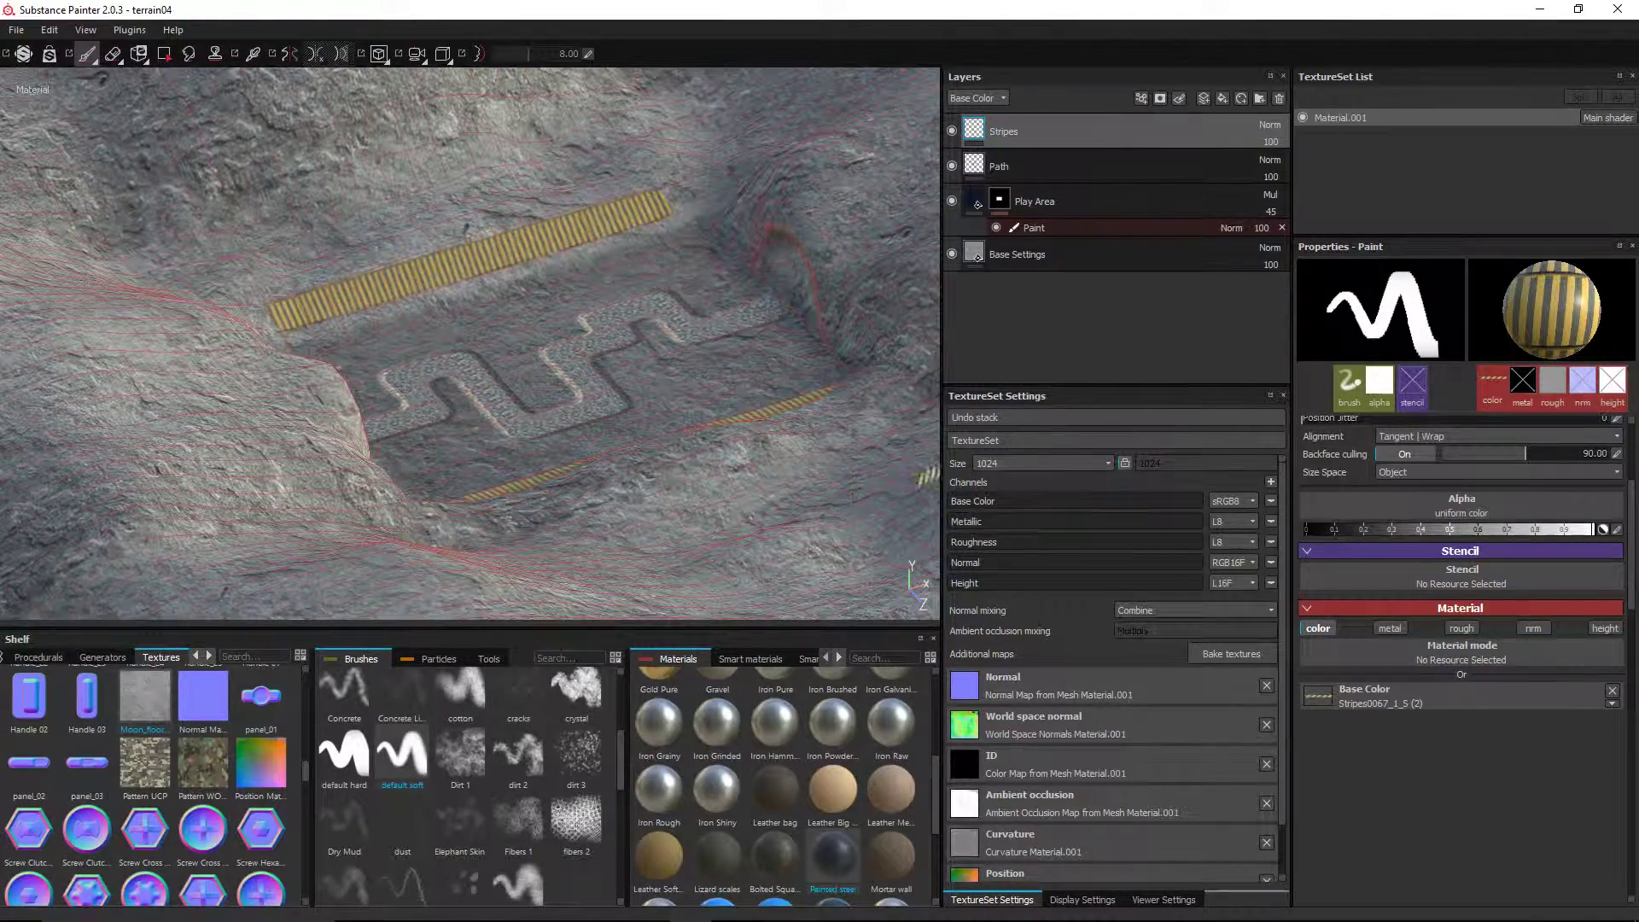
- Set the texture set's size to 2048
left_click(1007, 464)
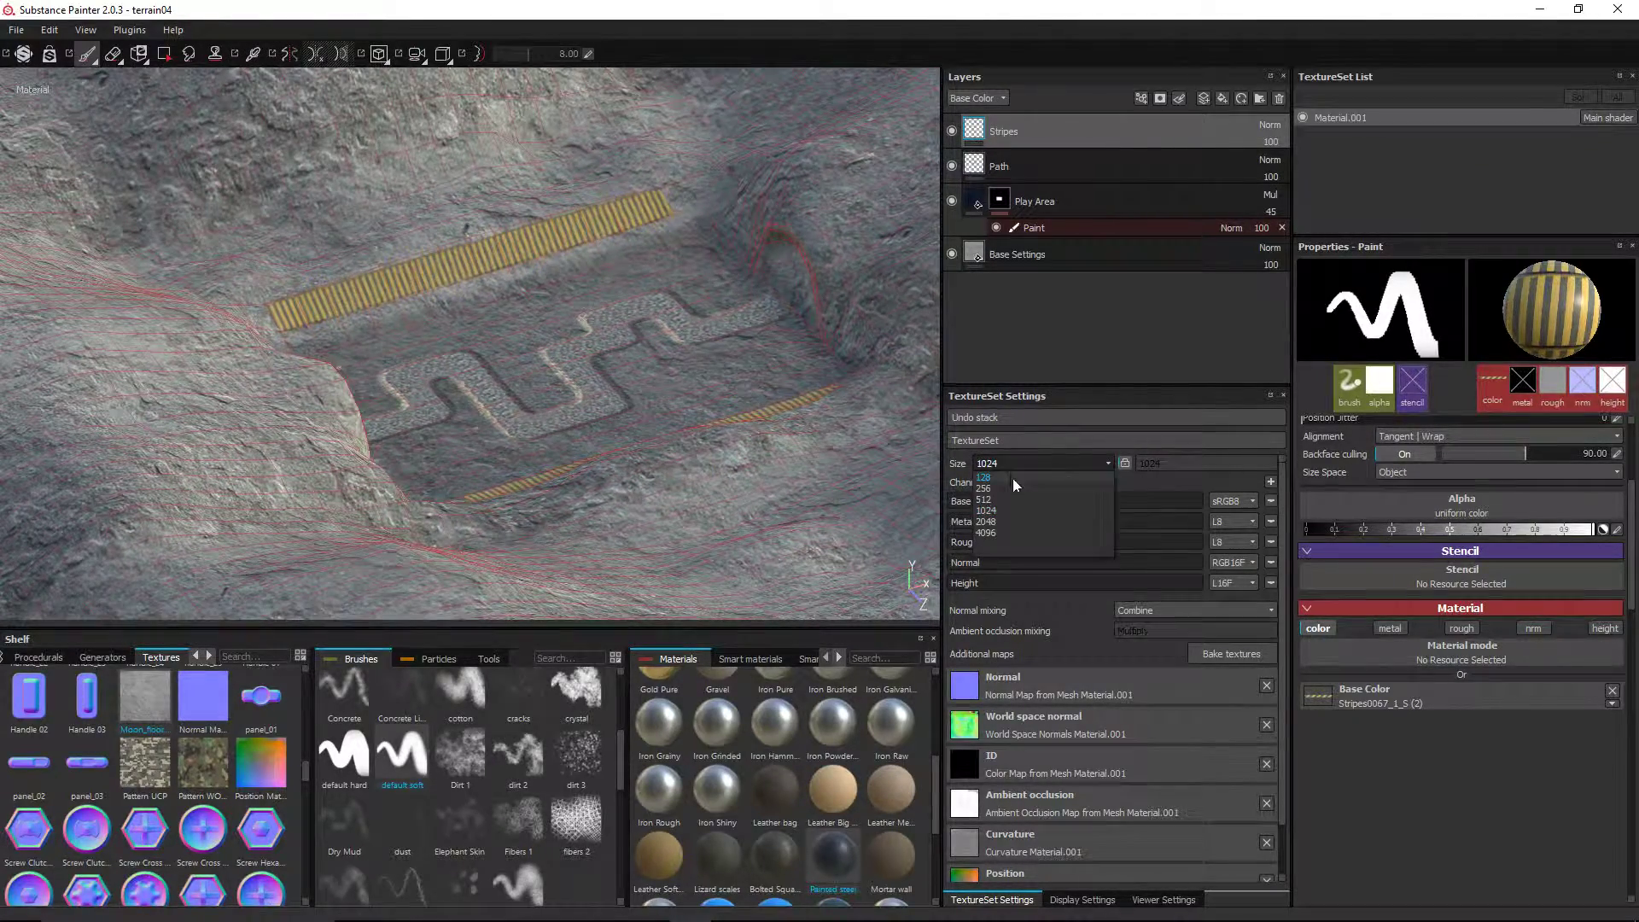
left_click(1002, 520)
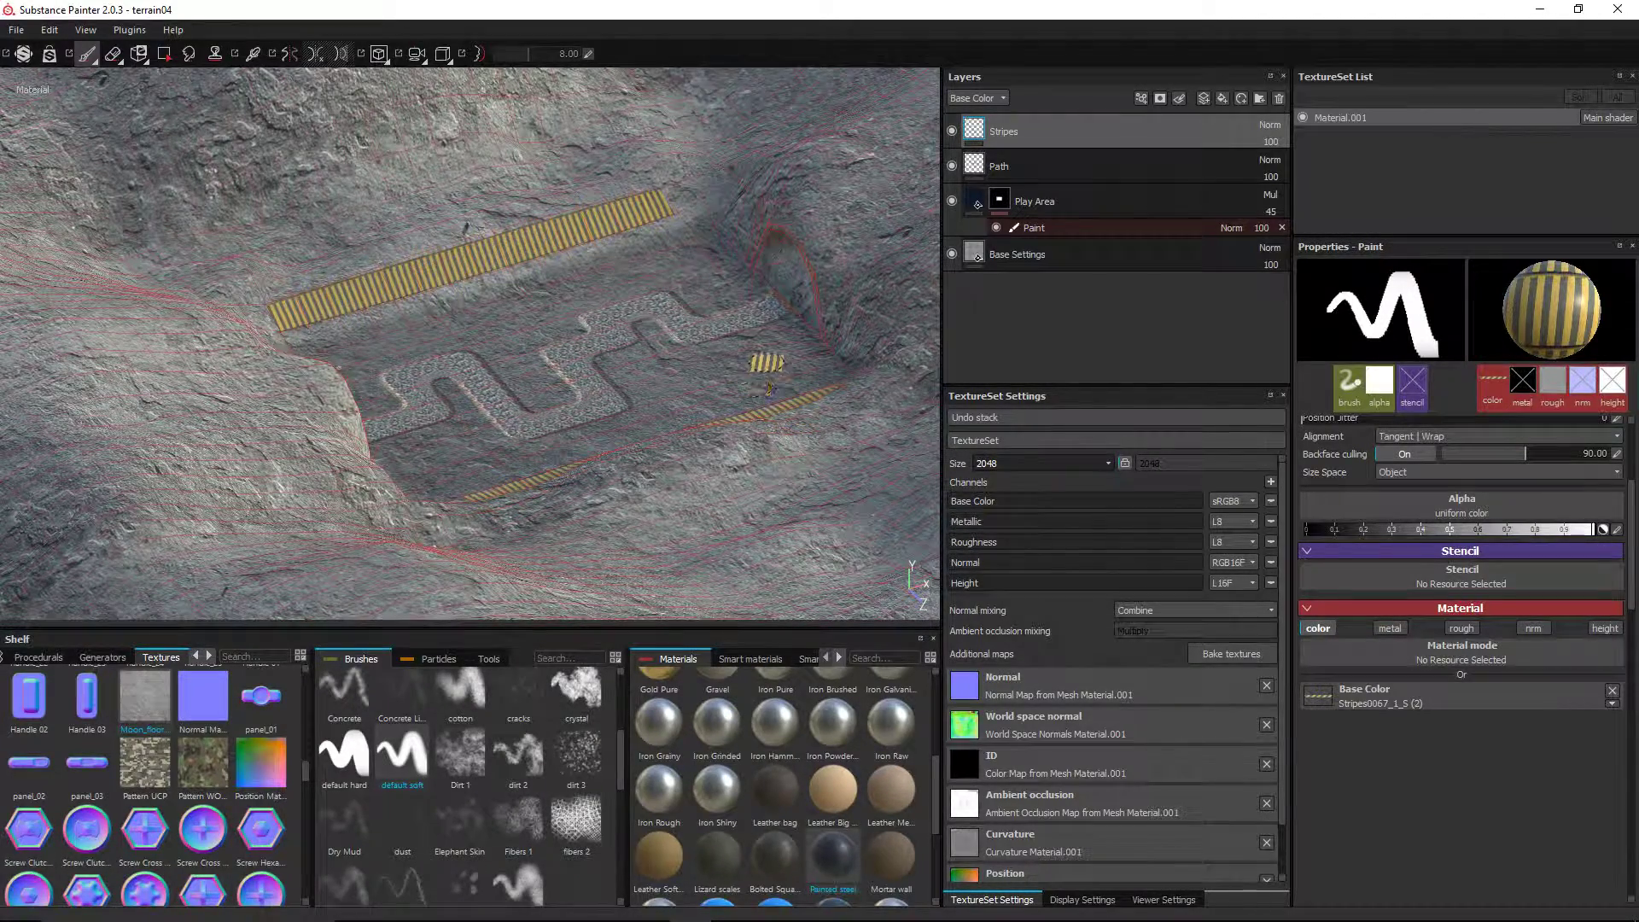
- Set the Path layer's base color blending mode to Linear Dodge and its opacity to 63
left_click(1002, 171)
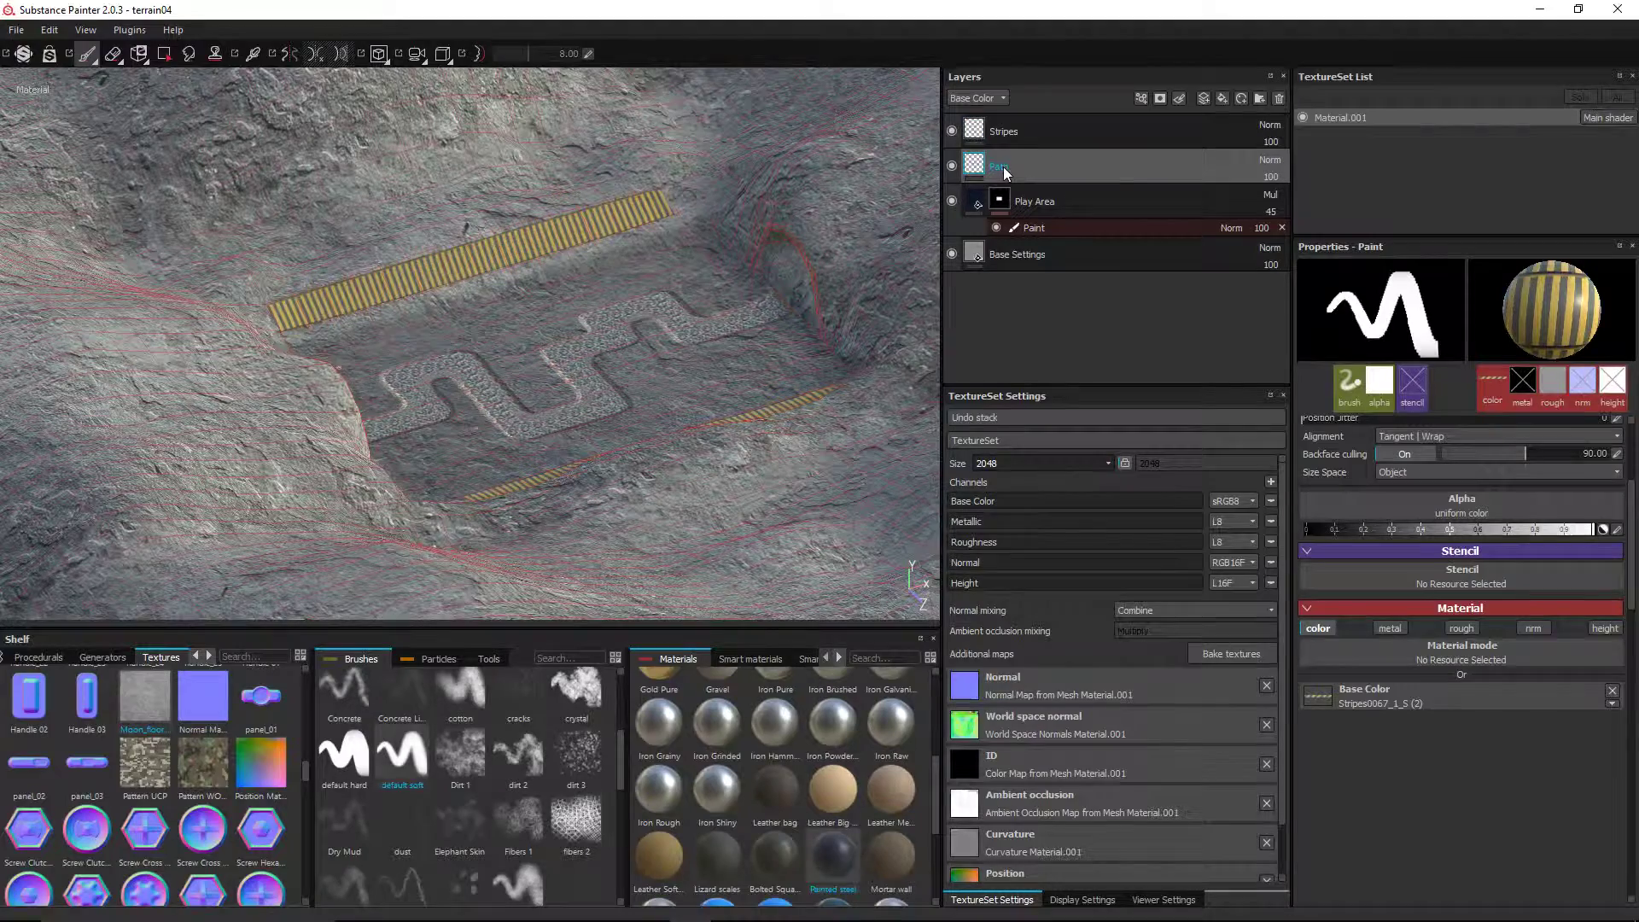
left_click(1270, 176)
left_click(1269, 162)
left_click(1285, 322)
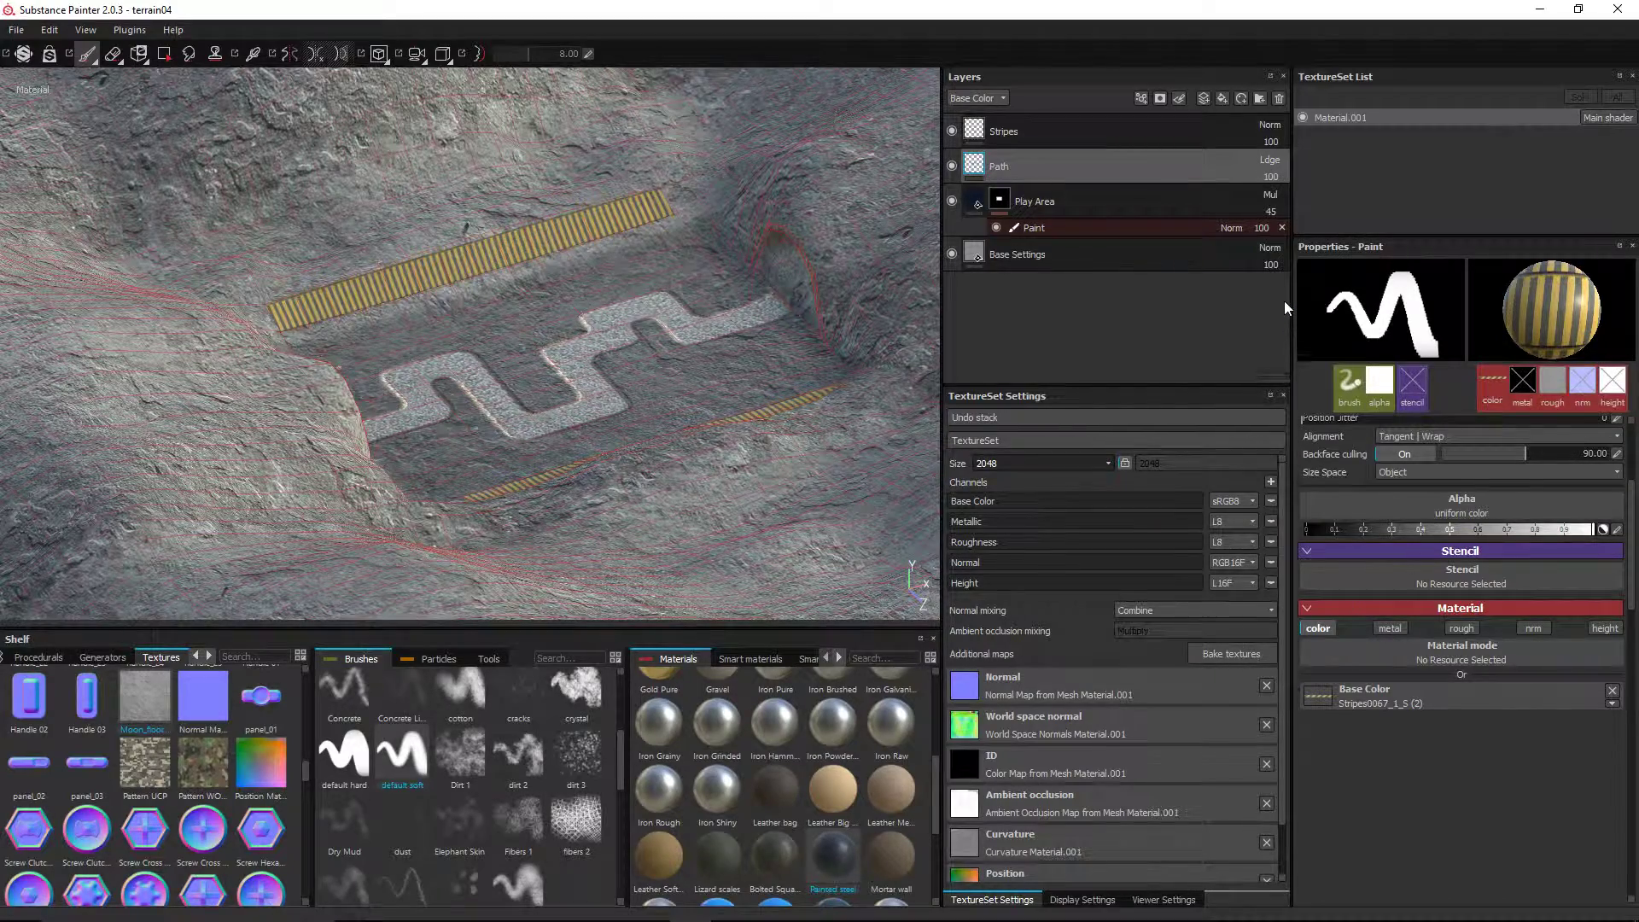
left_click(1271, 177)
left_click_drag(1306, 192, 1287, 195)
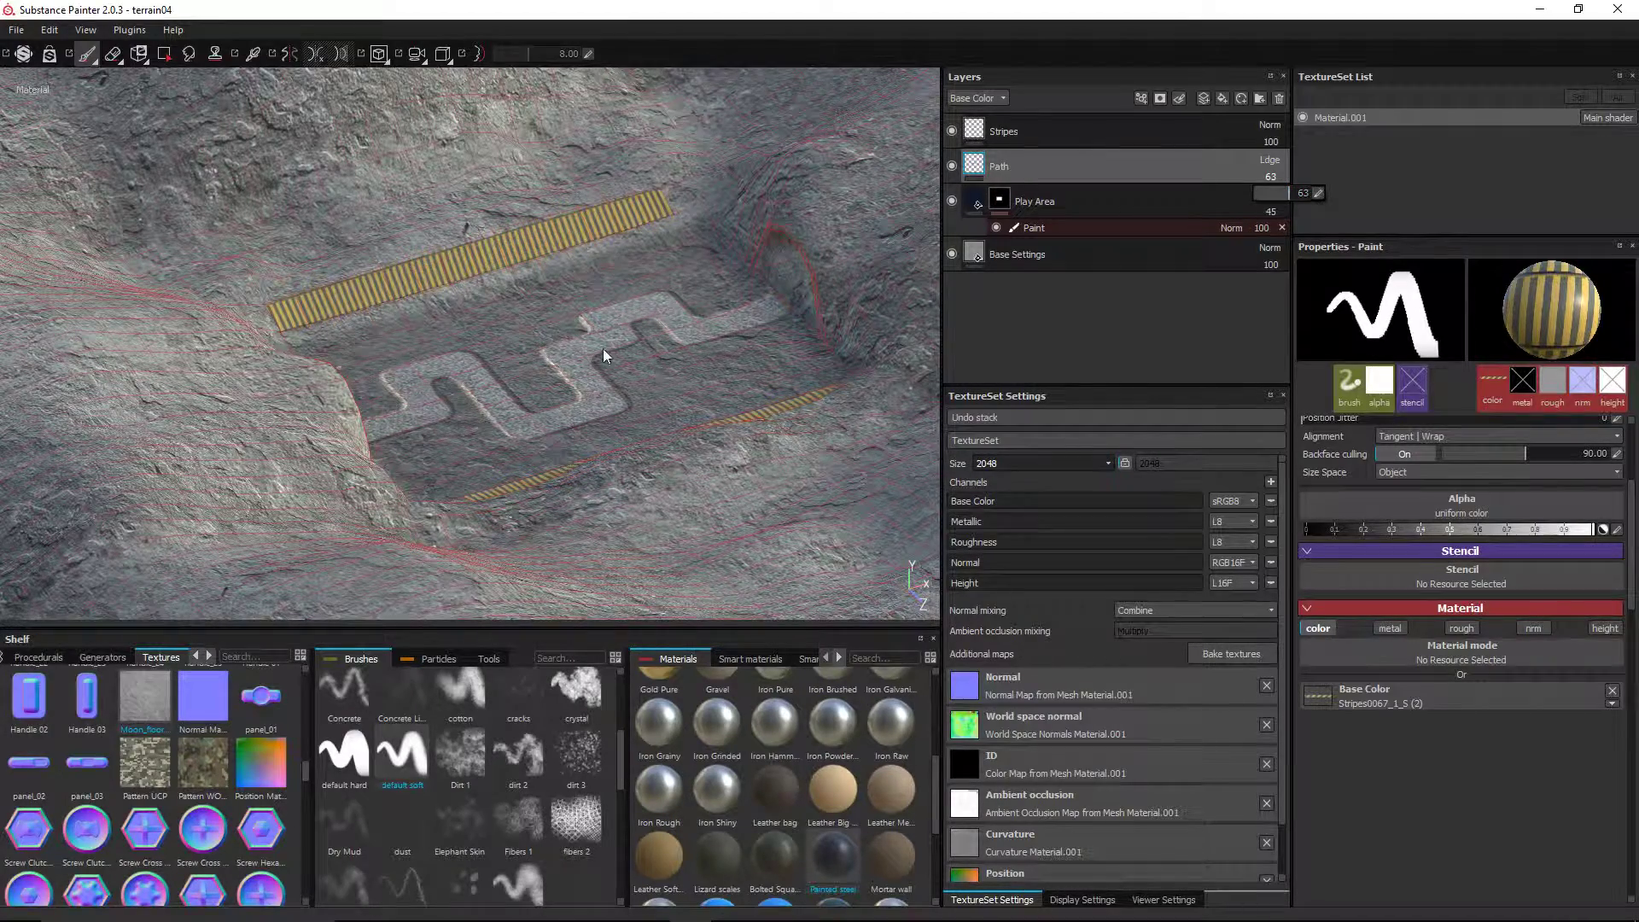
mouse_move(666, 351)
left_mouse_down("alt")
mouse_move(563, 315)
mouse_move(678, 399)
mouse_move(659, 391)
left_mouse_up("alt")
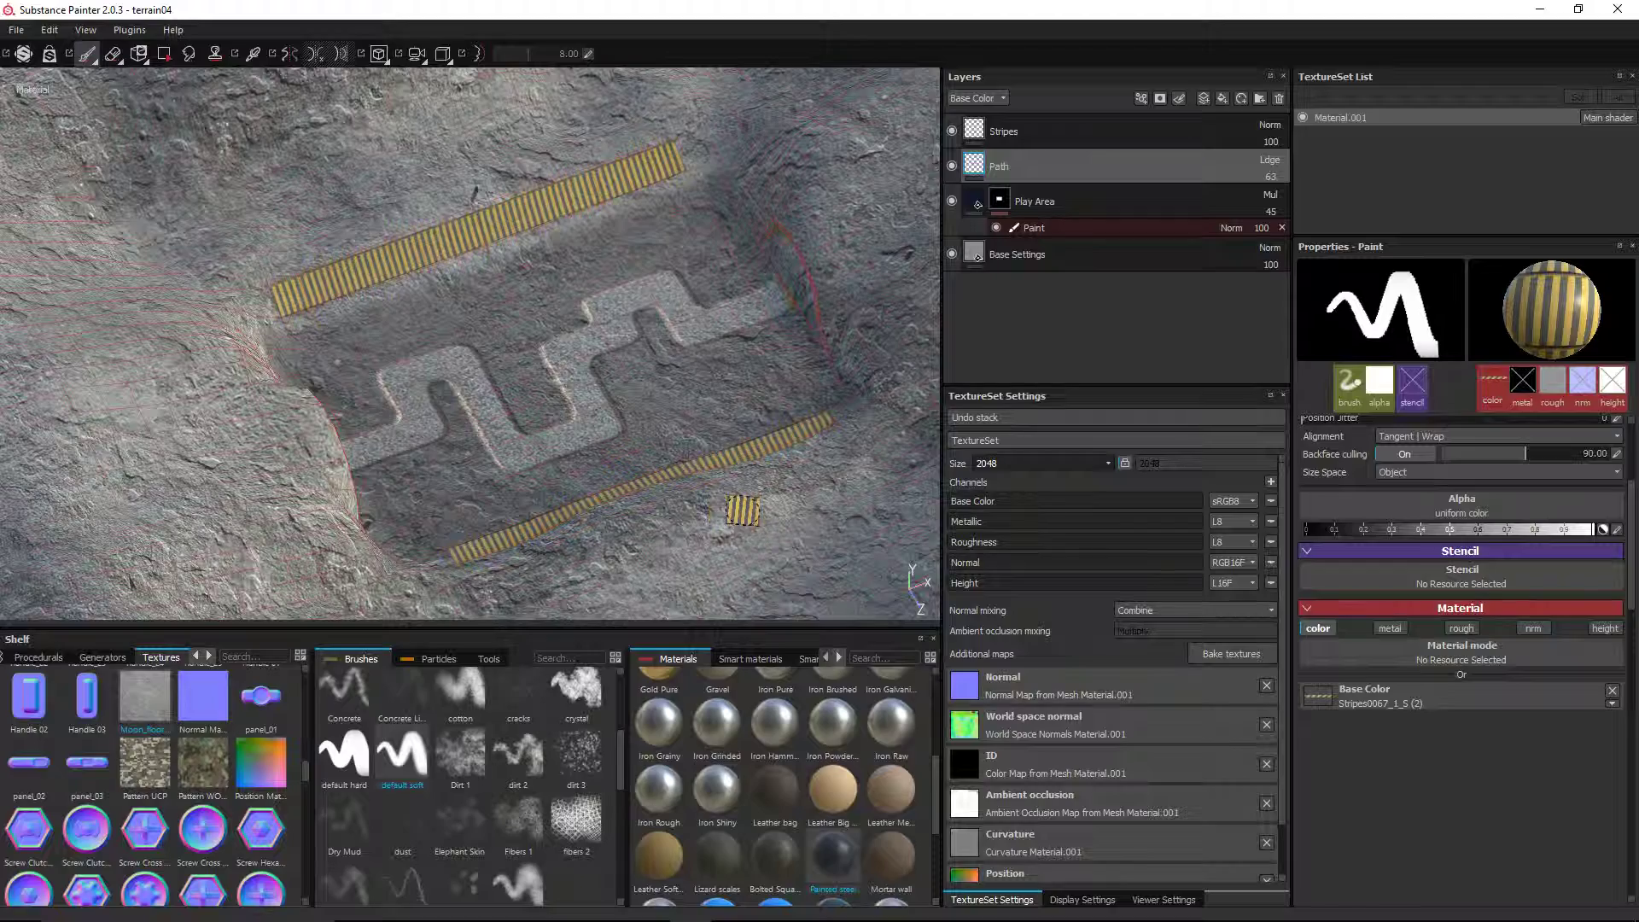
mouse_move(632, 384)
left_mouse_down("alt")
mouse_move(884, 345)
mouse_move(600, 331)
mouse_move(638, 360)
left_mouse_up("alt")
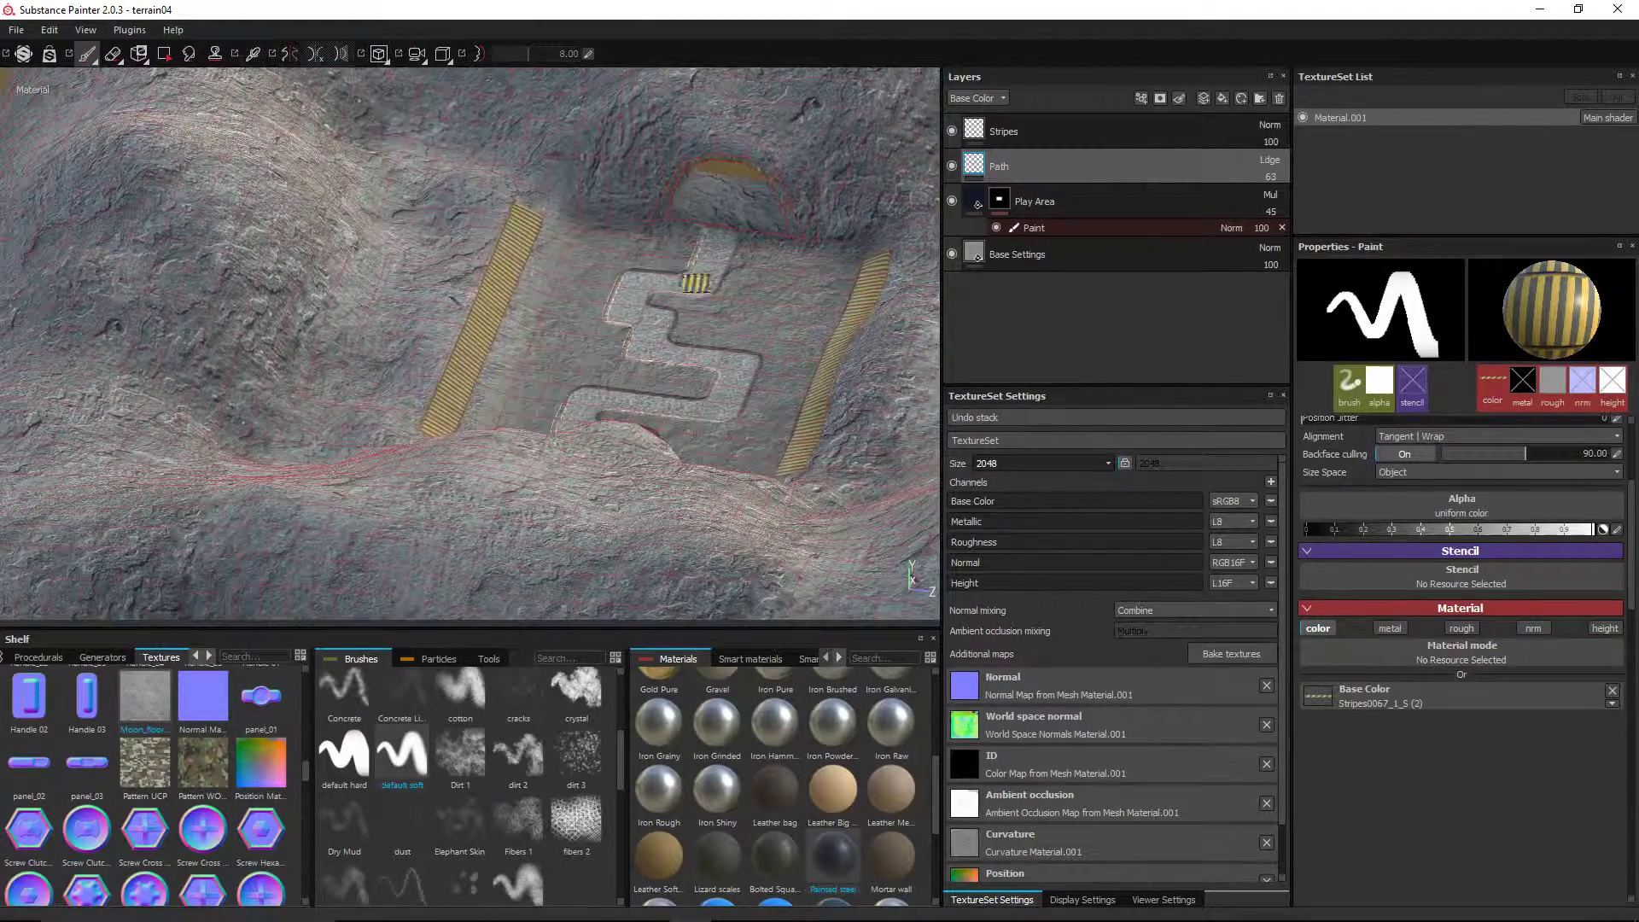
left_click_drag(652, 317, 659, 326, "alt")
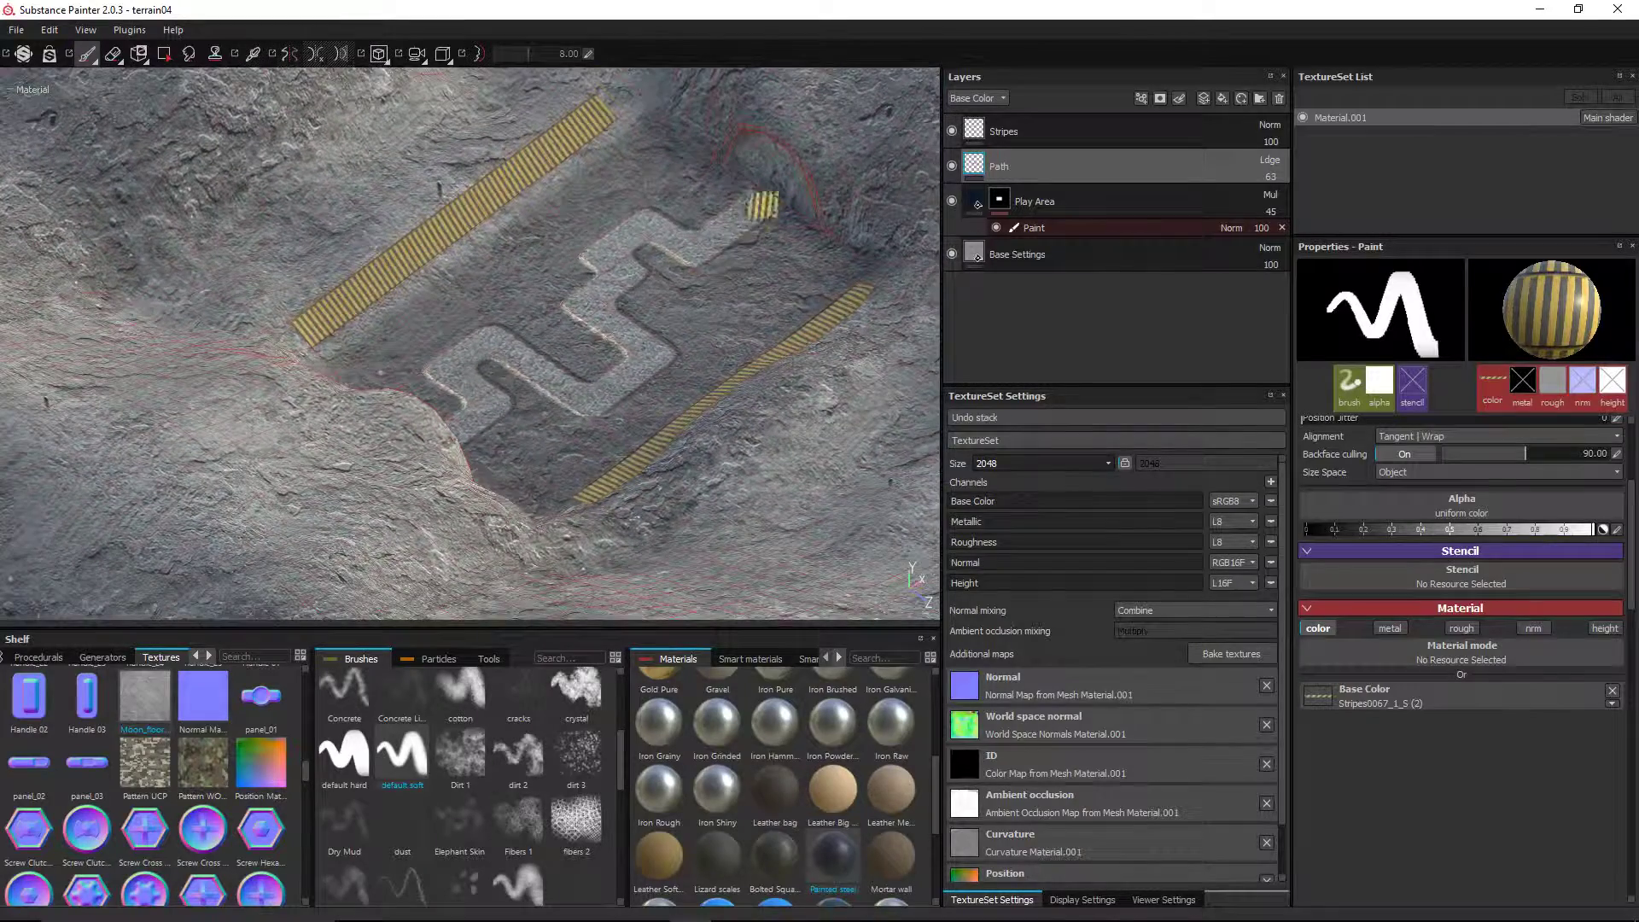
left_click_drag(434, 277, 469, 237, "alt")
mouse_move(521, 138)
middle_mouse_down("alt")
mouse_move(525, 173)
mouse_move(438, 441)
middle_mouse_up("alt")
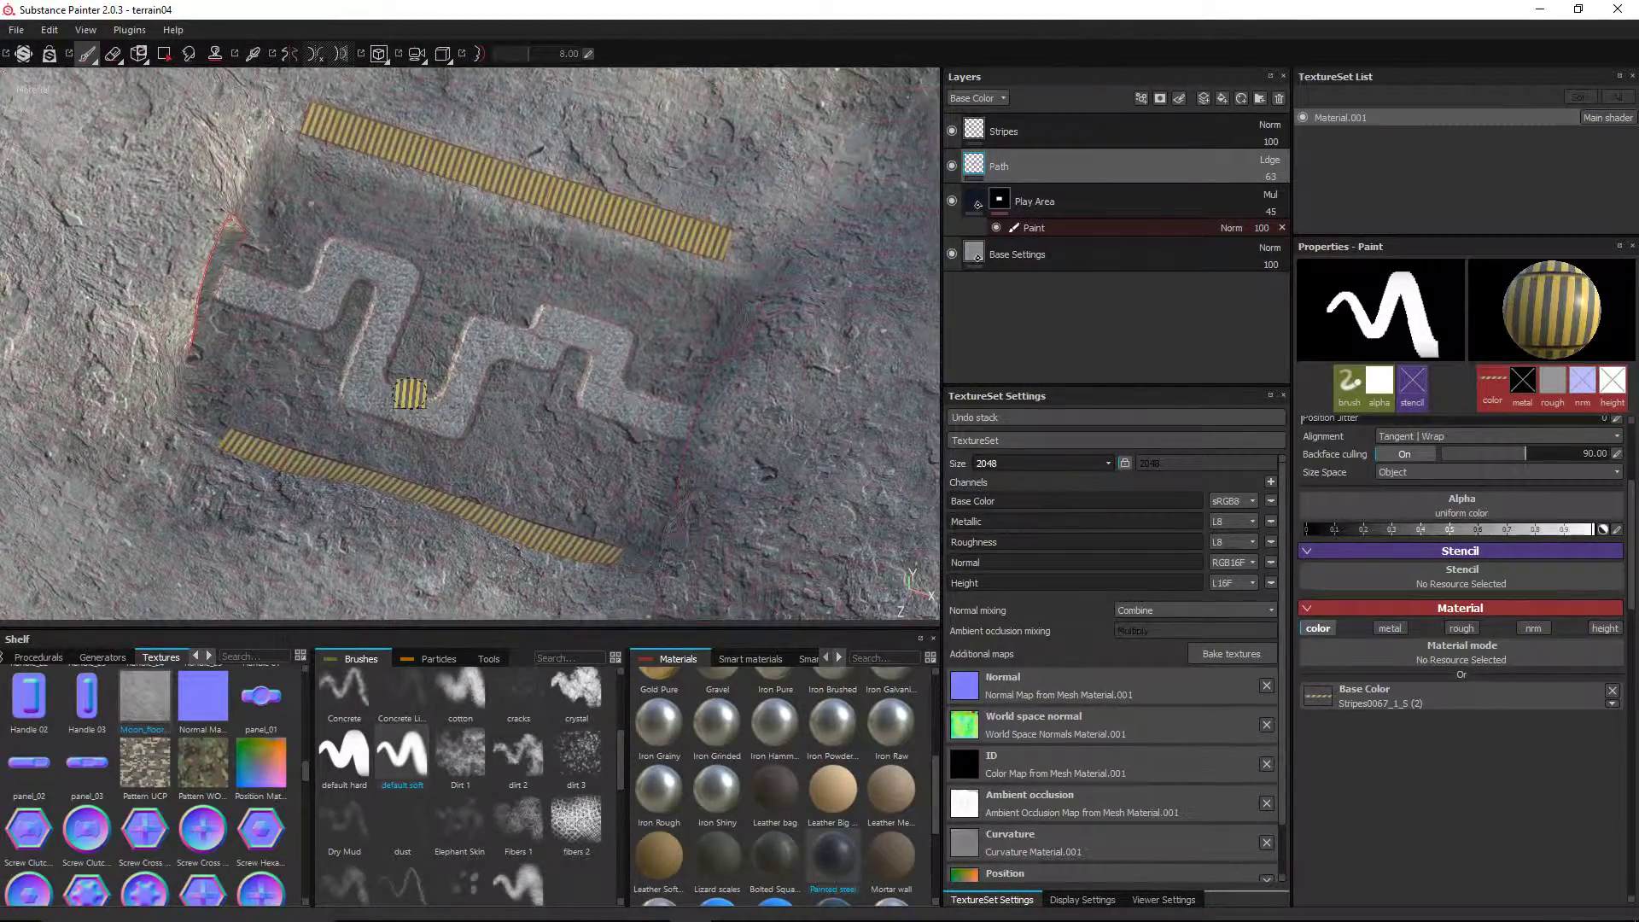
- Save the terrain04 project and turn off the red wireframe overlay on the terrain in the viewport
key("ctrl+s")
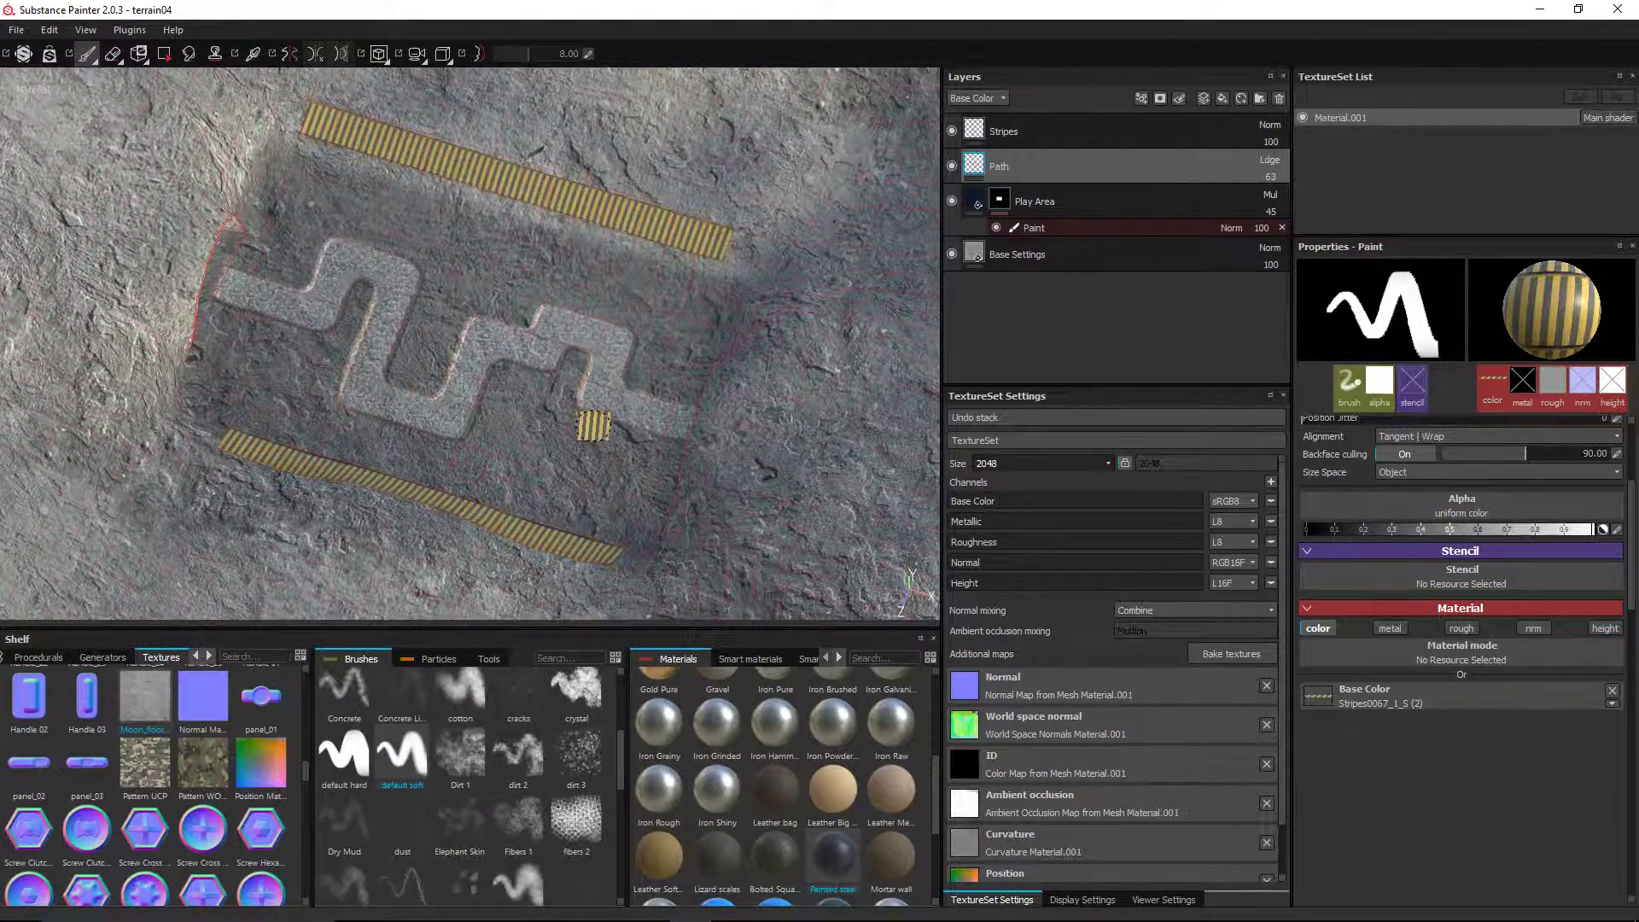
mouse_move(589, 430)
left_mouse_down("alt")
mouse_move(681, 399)
mouse_move(670, 388)
left_mouse_up("alt")
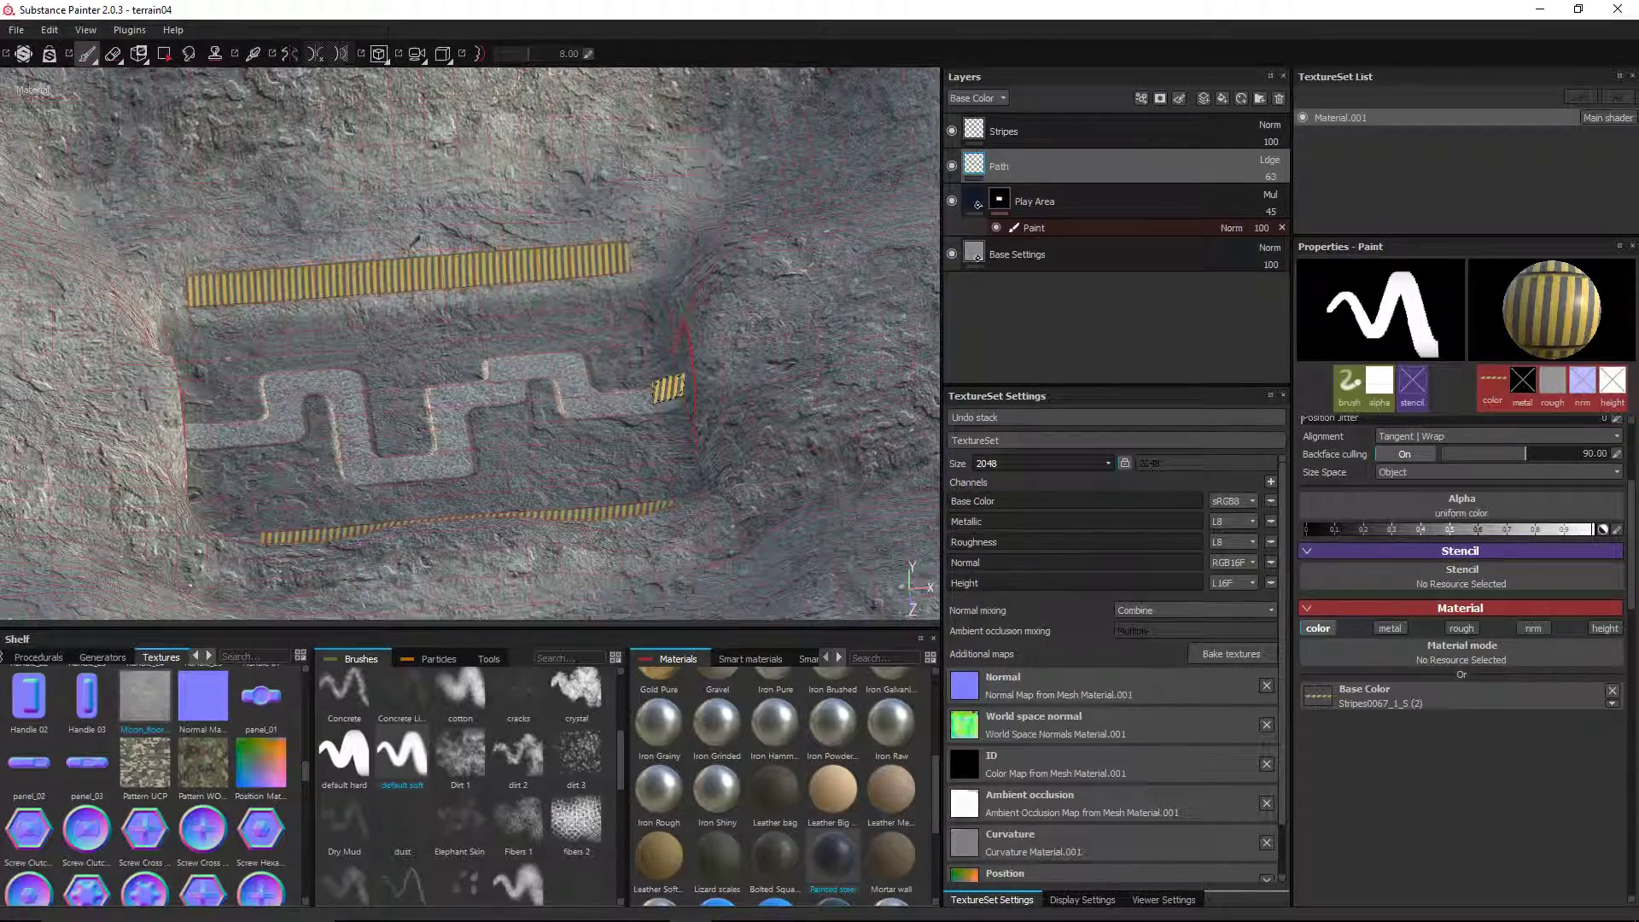
scroll(601, 239, "down", 2)
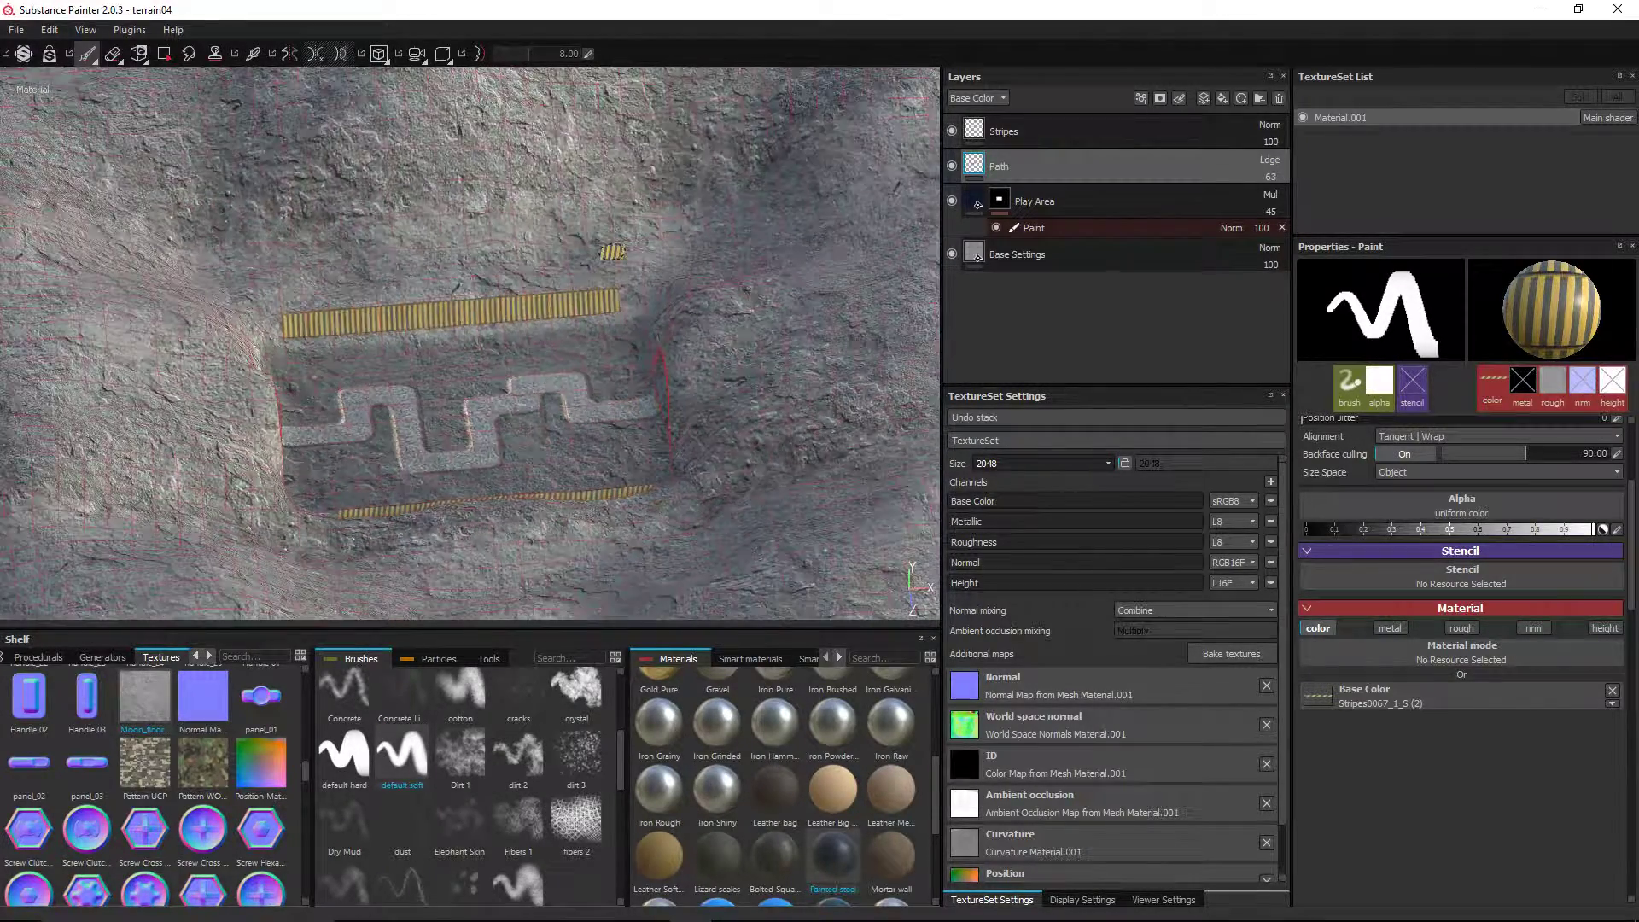
scroll(610, 252, "up", 1)
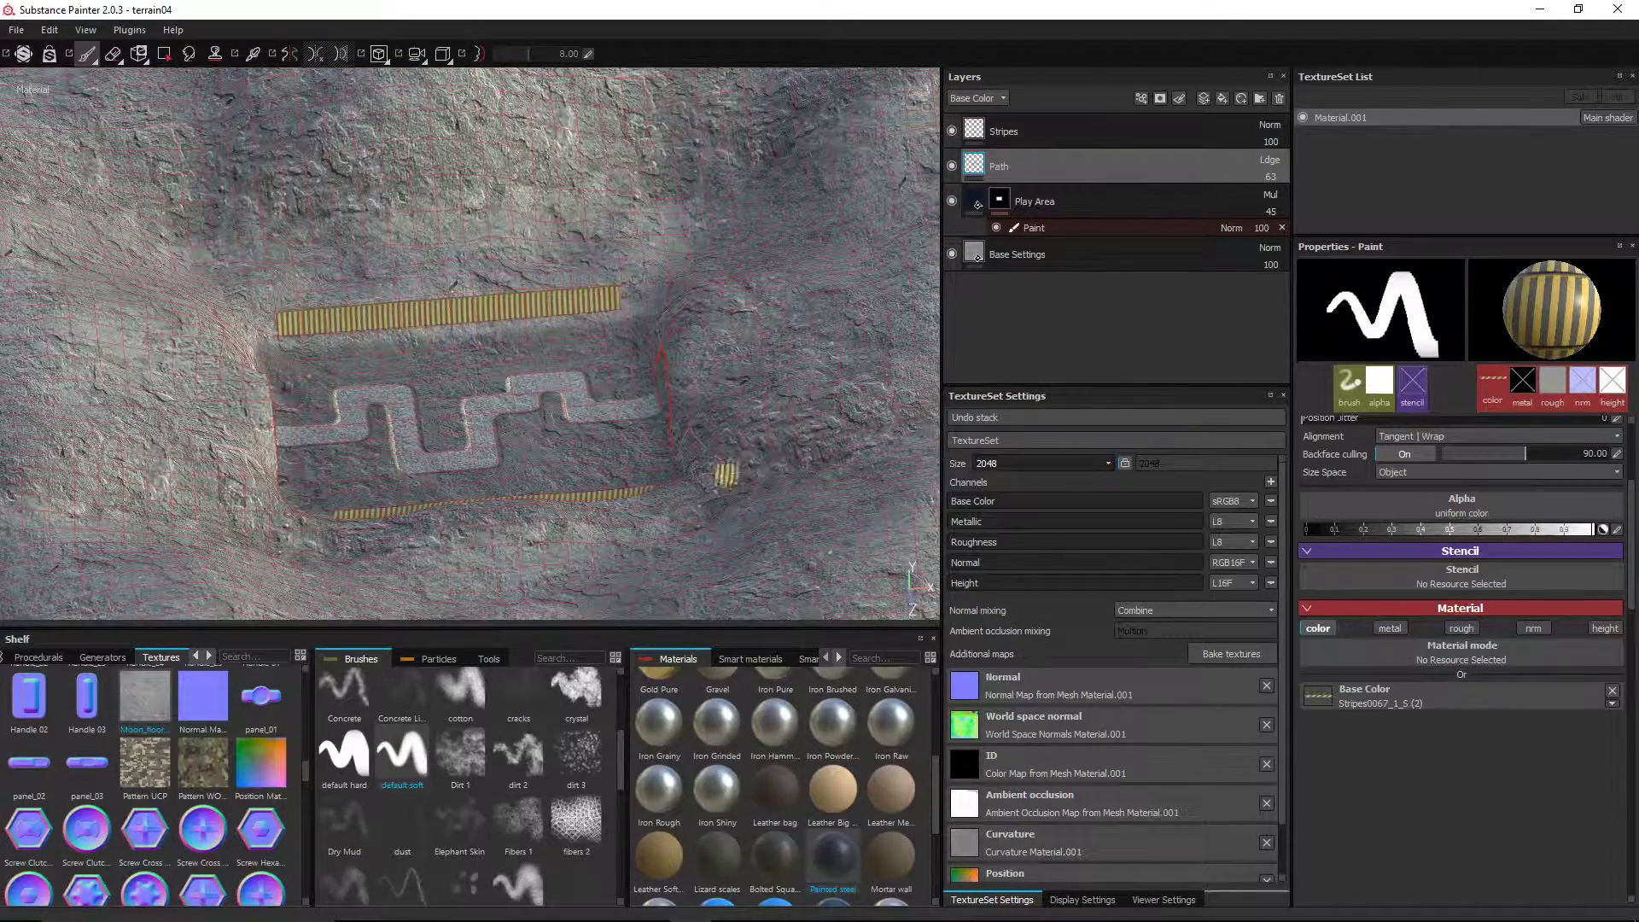
left_click(1163, 901)
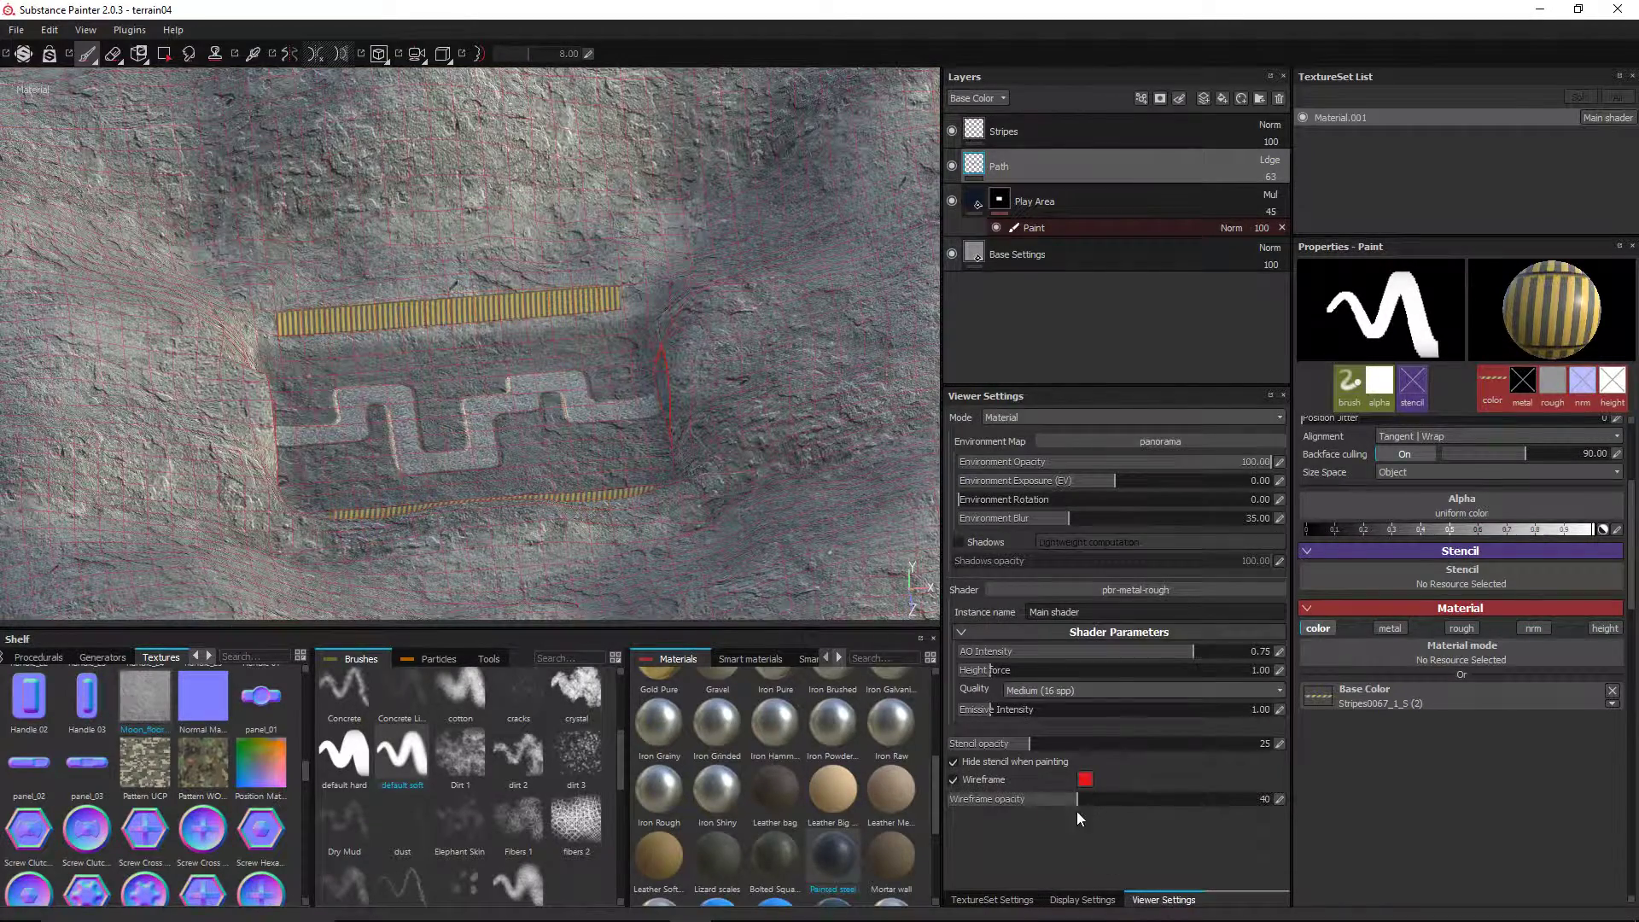
left_click(955, 779)
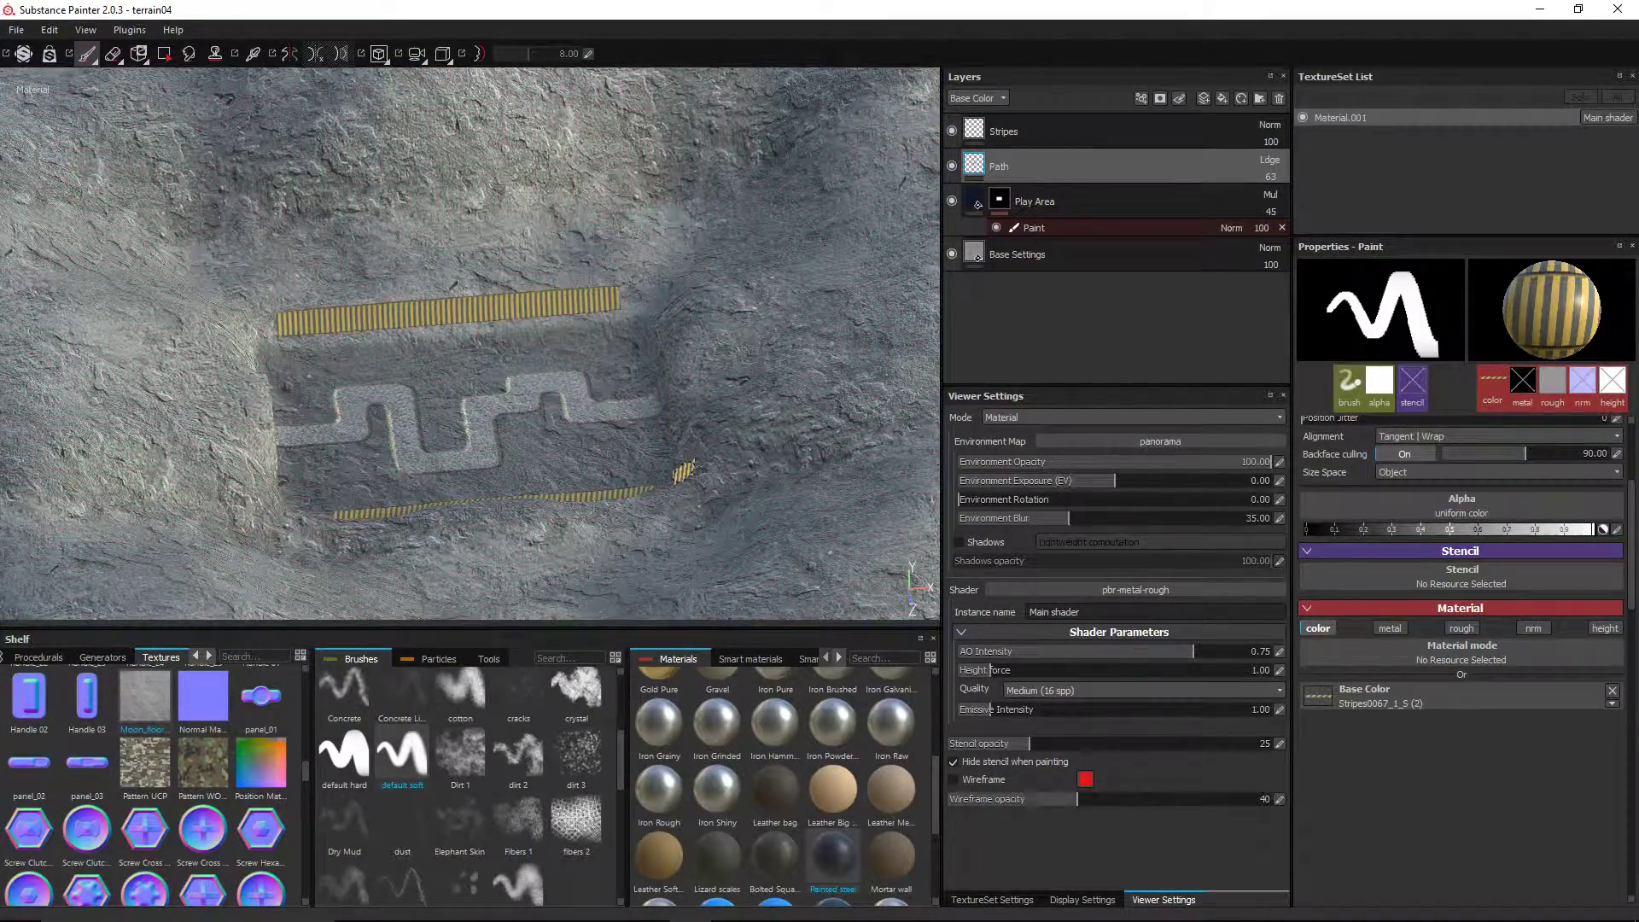